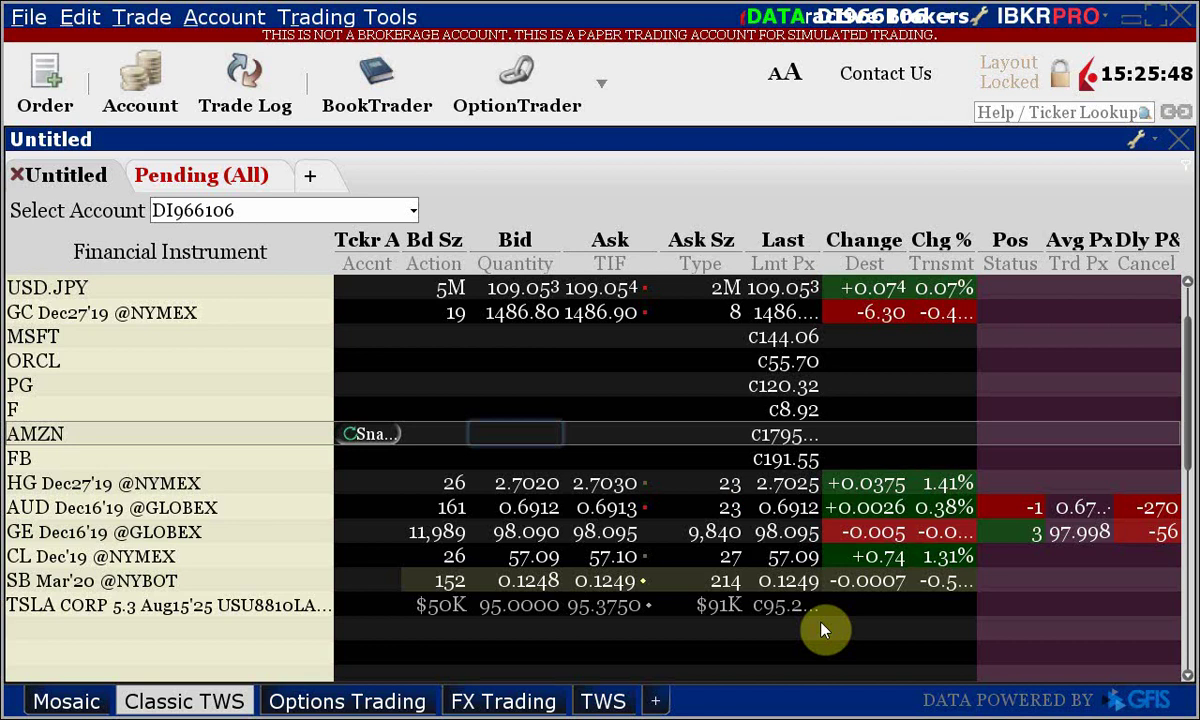
Switch to the browser and open the Option Price Calculator page.
{"action": "key", "text": "alt+Tab"}
{"action": "key", "text": "alt+Tab"}
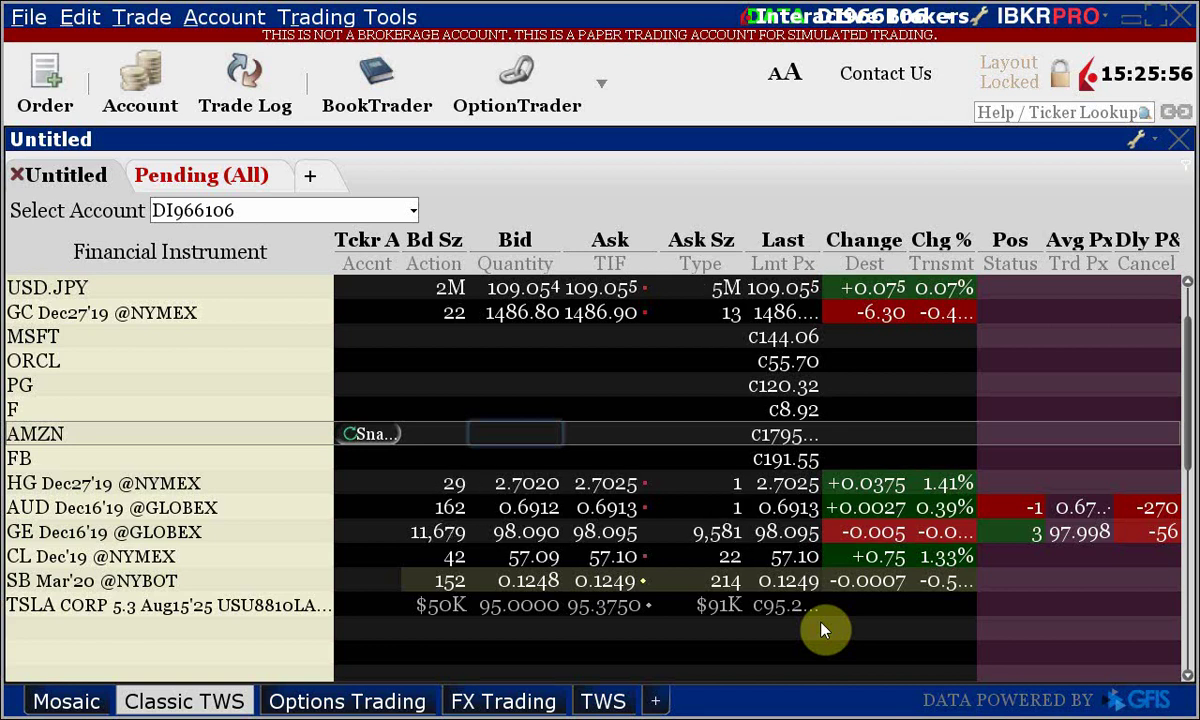
{"action": "key", "text": "alt+Tab"}
{"action": "key", "text": "alt+Tab"}
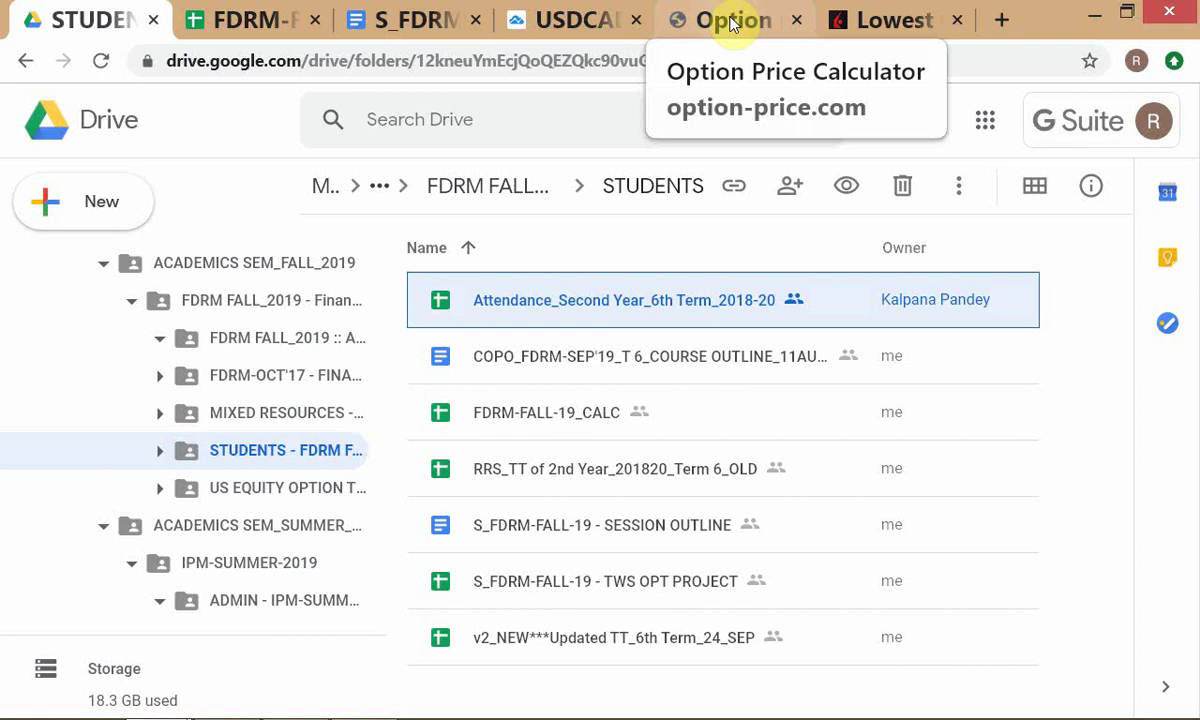
{"action": "key", "text": "ctrl+shift+Tab"}
{"action": "key", "text": "ctrl+shift+Tab"}
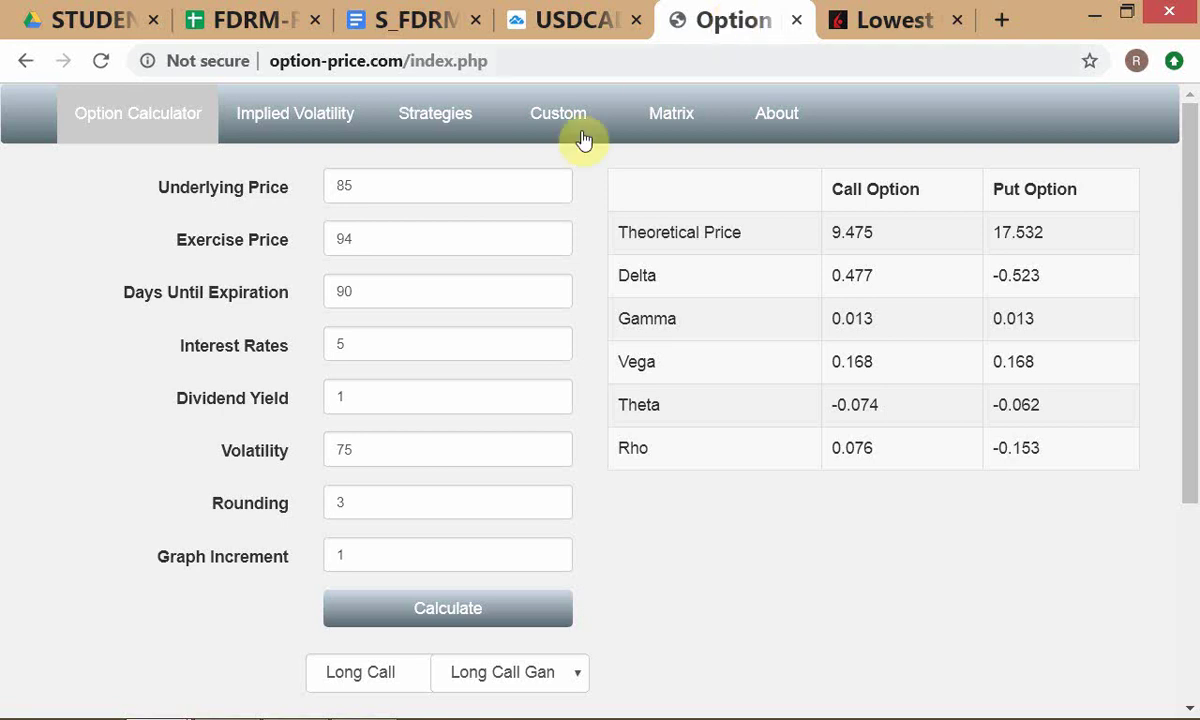
Set the volatility to 25 and the days until expiration to 30, and recalculate the option prices.
{"action": "left_click", "coordinate": [391, 451]}
{"action": "double_click", "coordinate": [391, 451]}
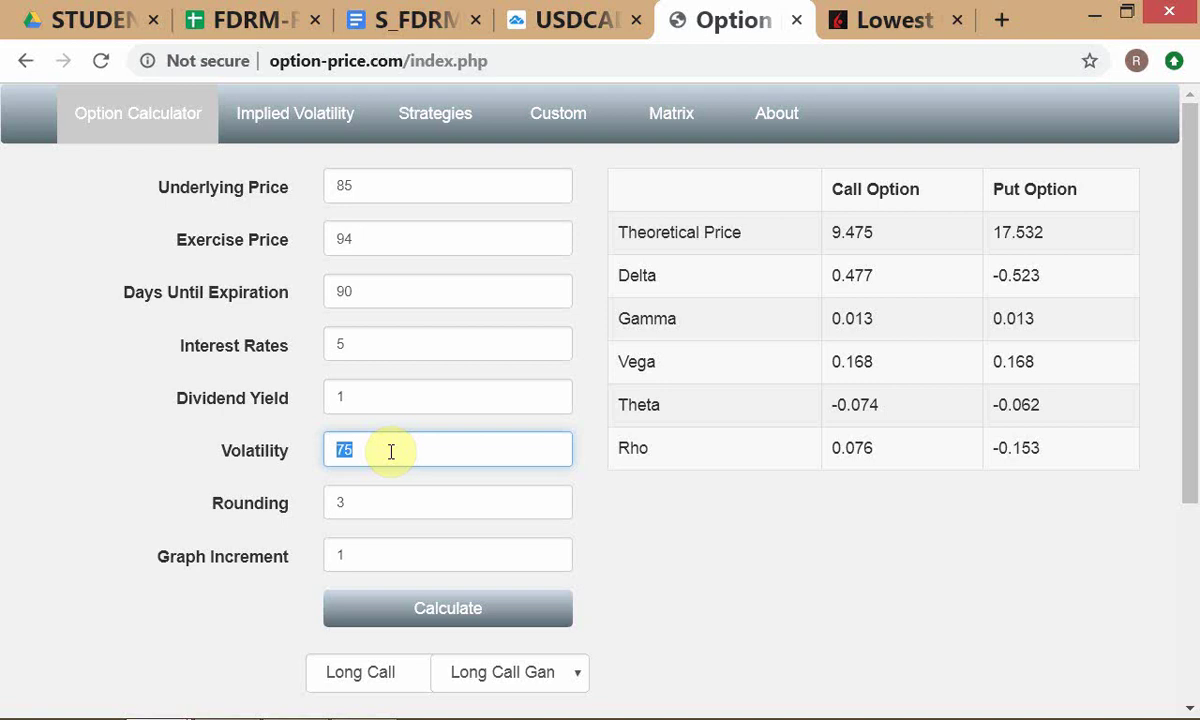
{"action": "type", "text": "25"}
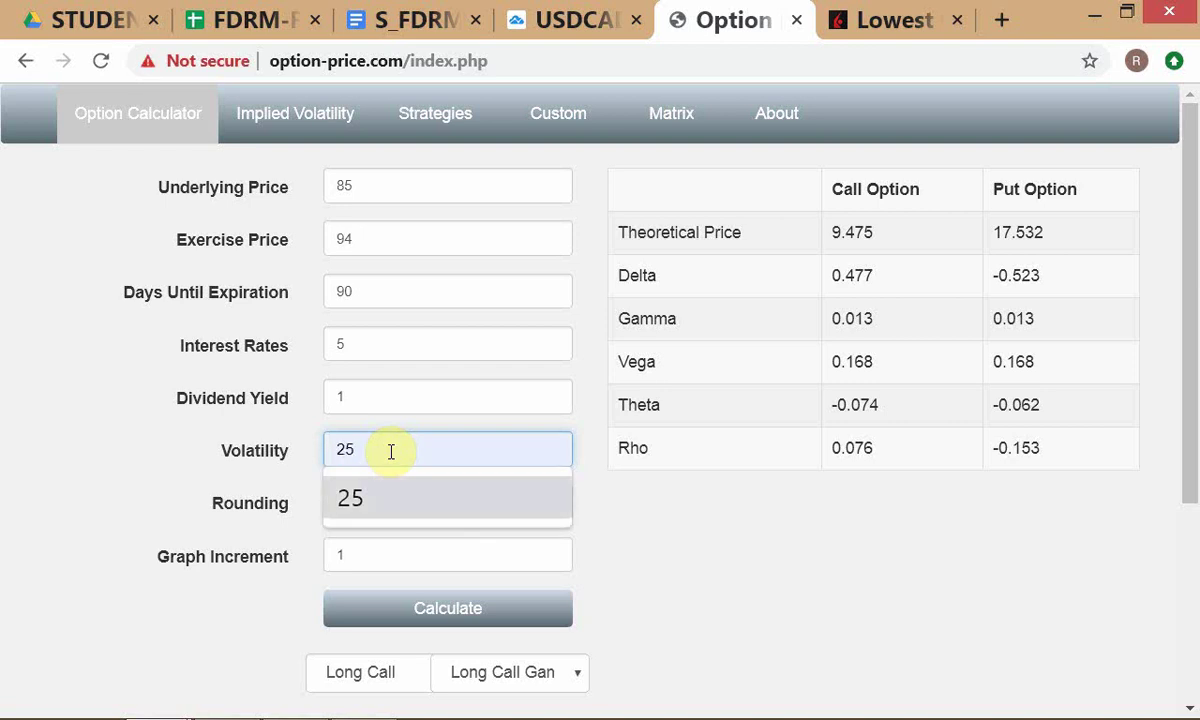
{"action": "double_click", "coordinate": [352, 292]}
{"action": "type", "text": "30"}
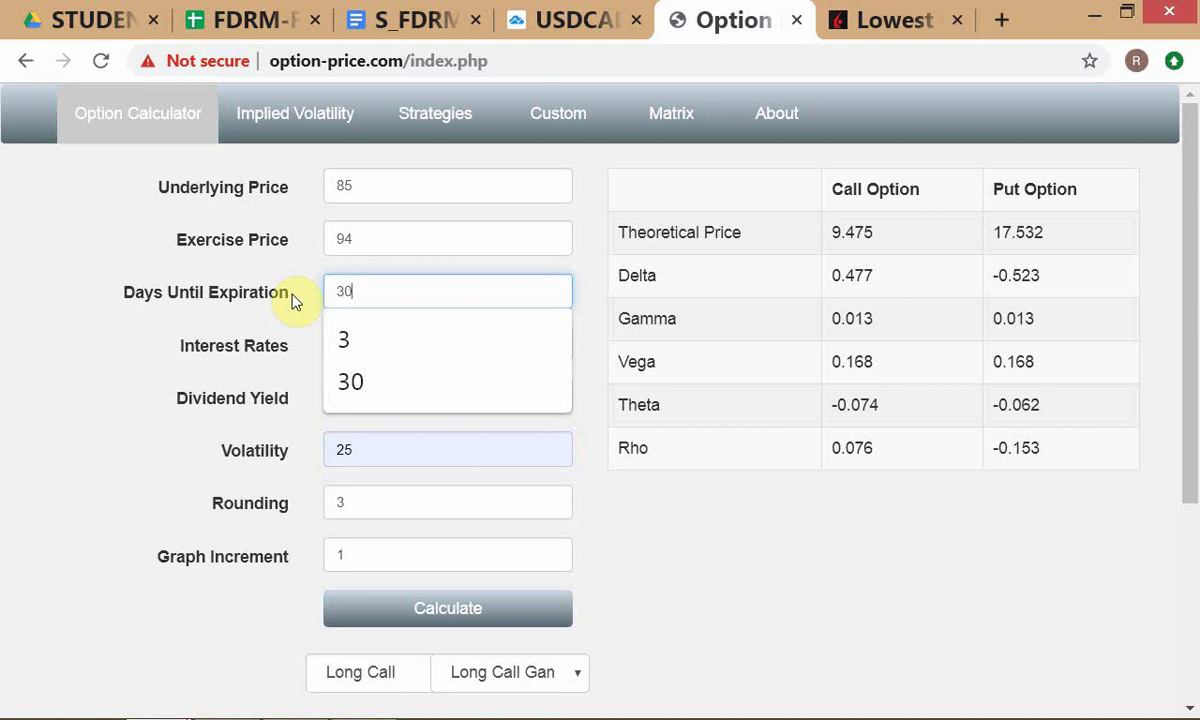
{"action": "key", "text": "Return"}
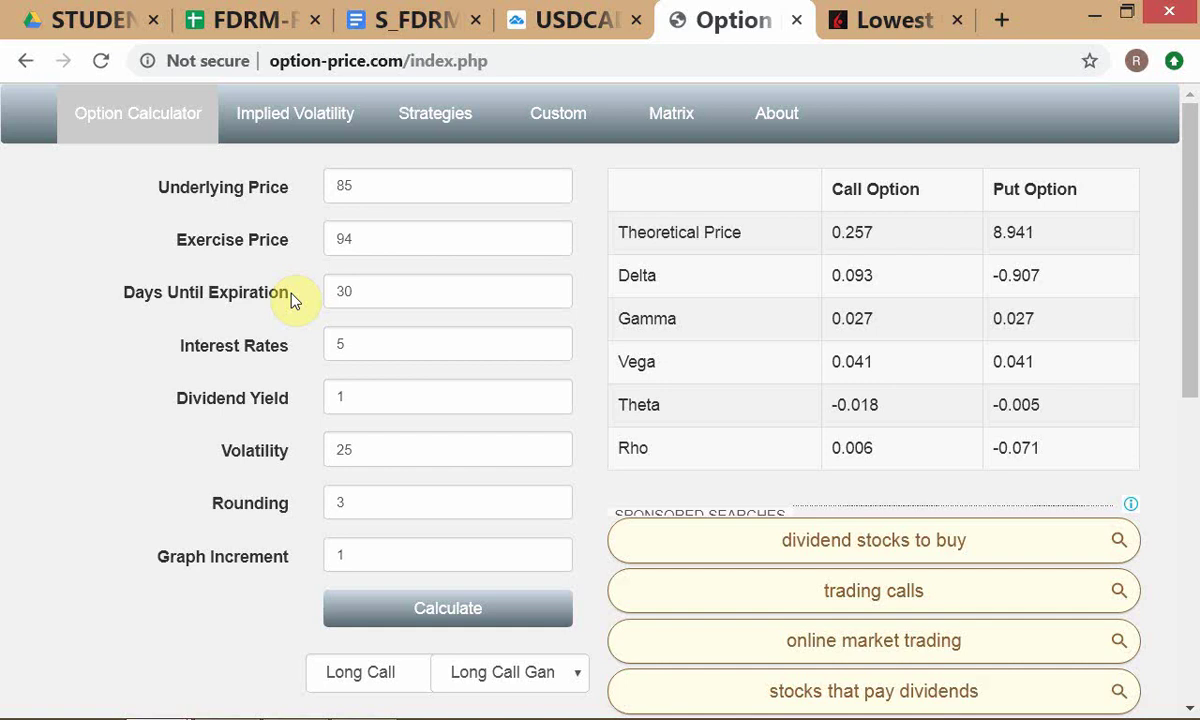
{"action": "key", "text": "alt+Tab"}
{"action": "key", "text": "alt+Tab"}
{"action": "key", "text": "alt+Tab"}
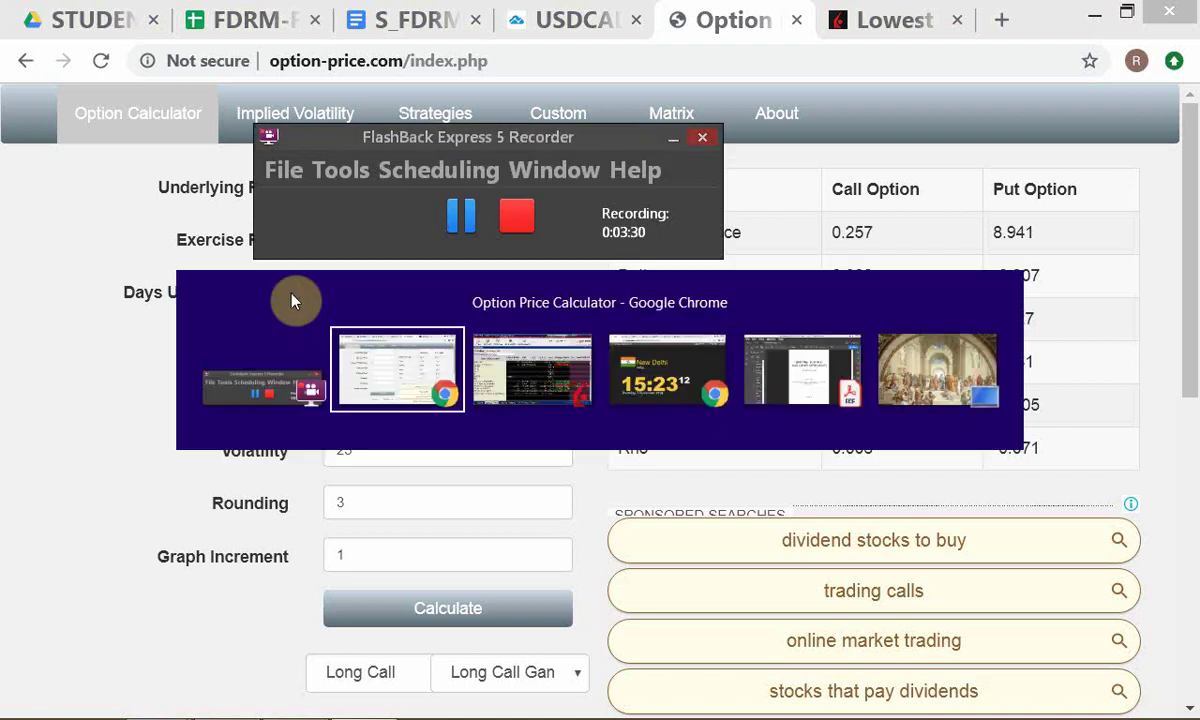
{"action": "key", "text": "alt+Tab"}
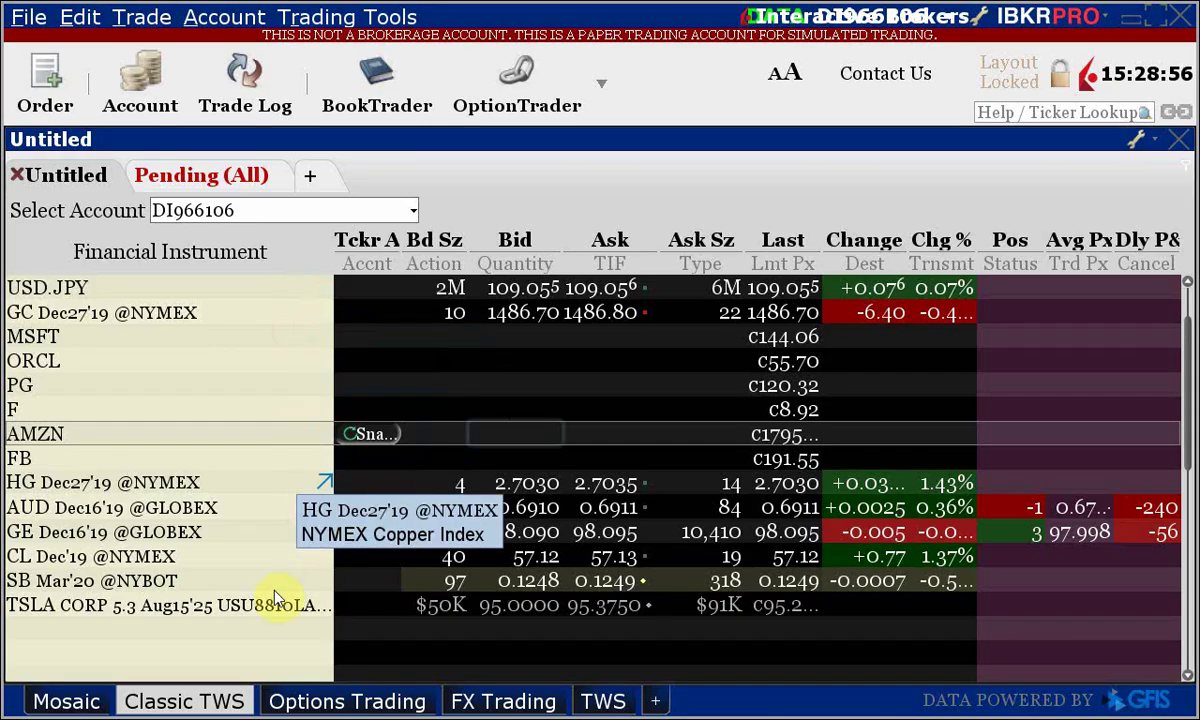
{"action": "right_click", "coordinate": [627, 565]}
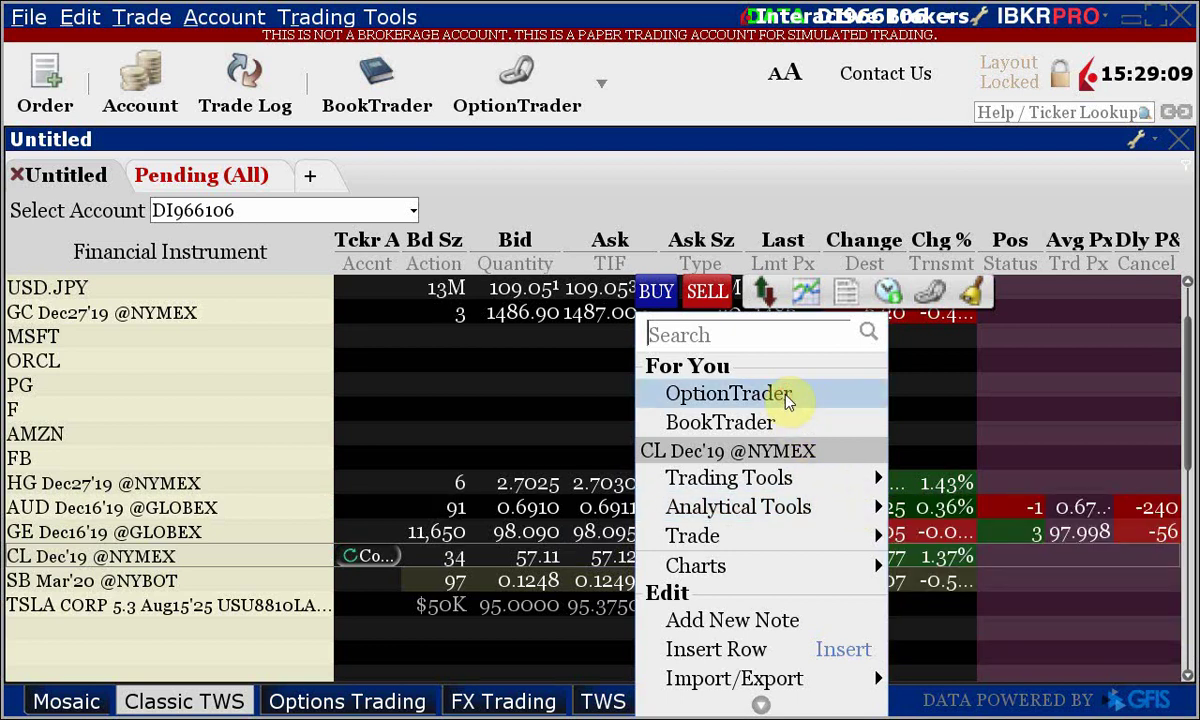
{"action": "left_click", "coordinate": [788, 400]}
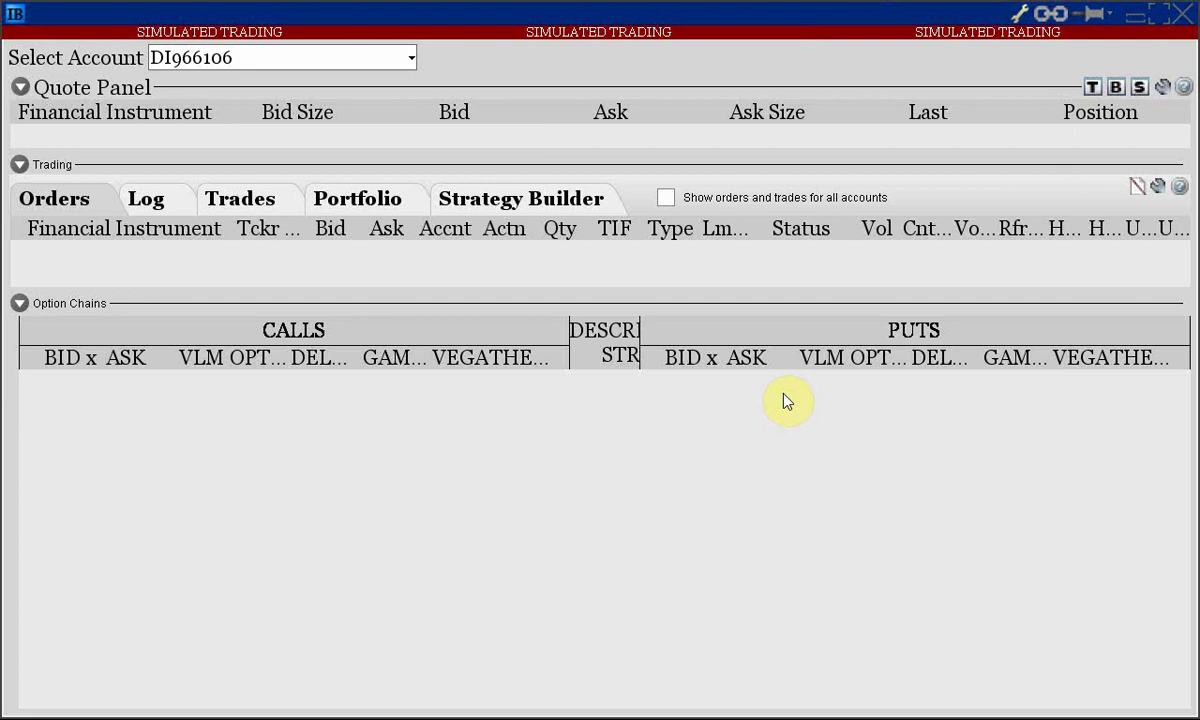
Switch back to the Option Price Calculator in the browser.
{"action": "key", "text": "alt+Tab"}
{"action": "key", "text": "alt+Tab"}
{"action": "key", "text": "alt+Tab"}
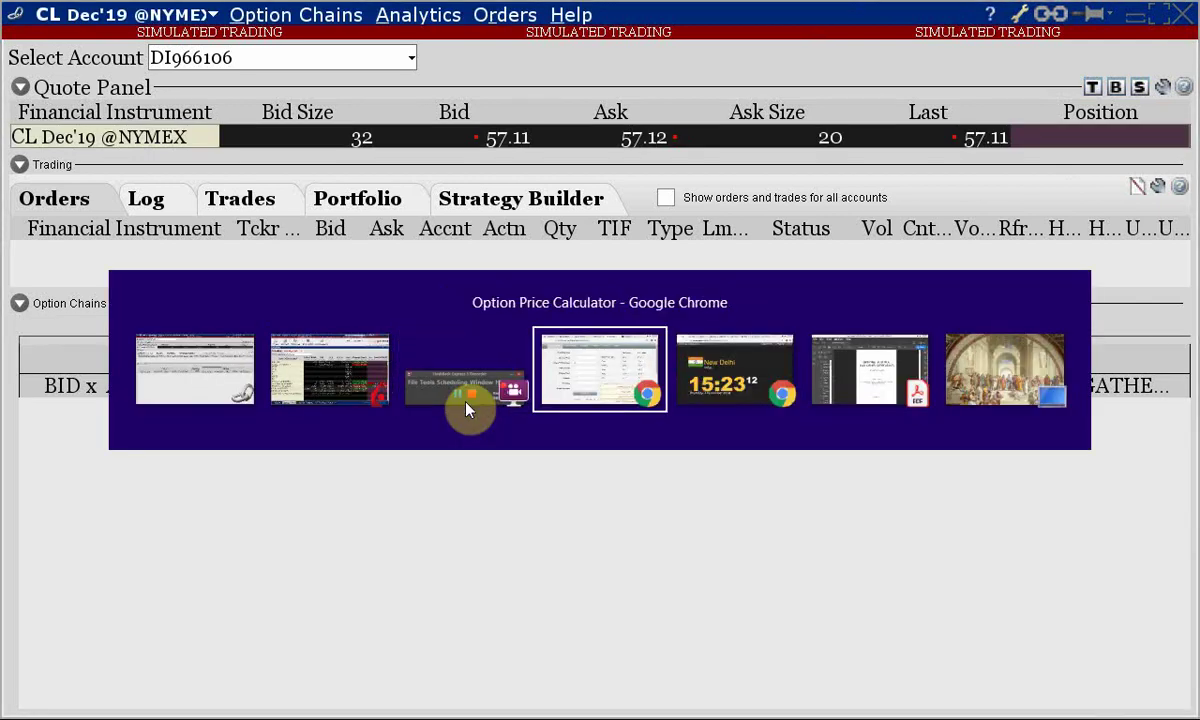
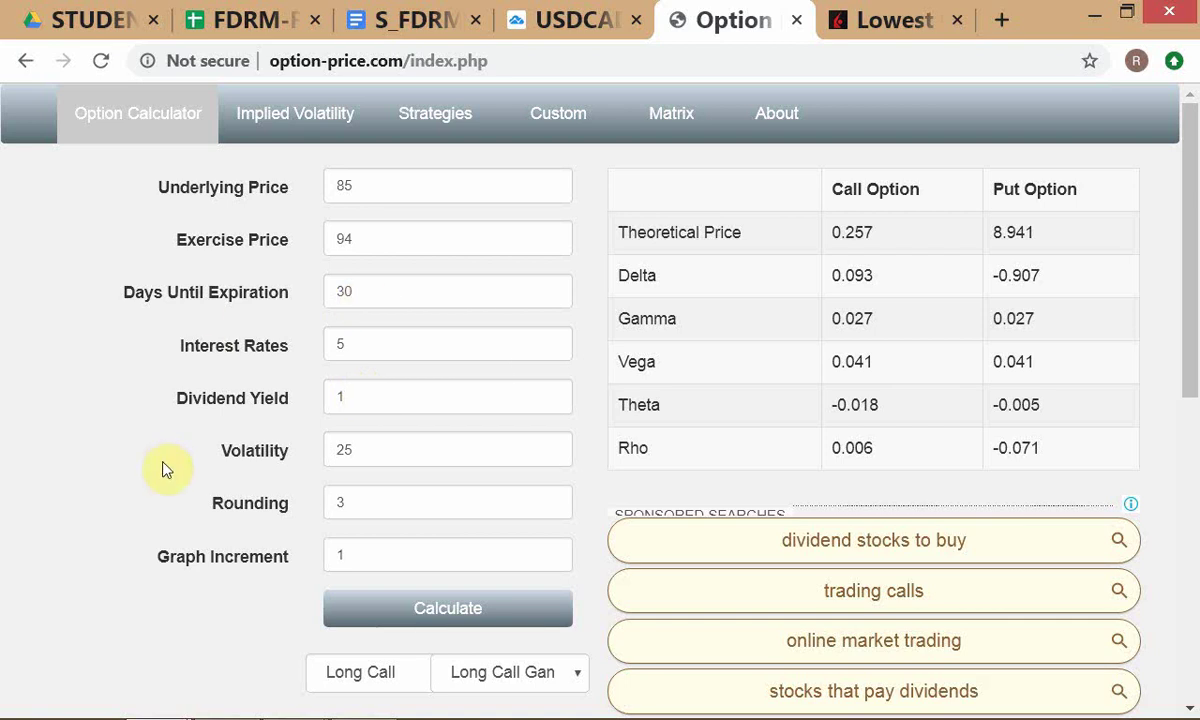
Switch to OptionTrader and examine the CL NOV / DEC option chain, including the 59 strike's standard deviation and its put quotes.
{"action": "key", "text": "alt+Tab"}
{"action": "key", "text": "alt+Tab"}
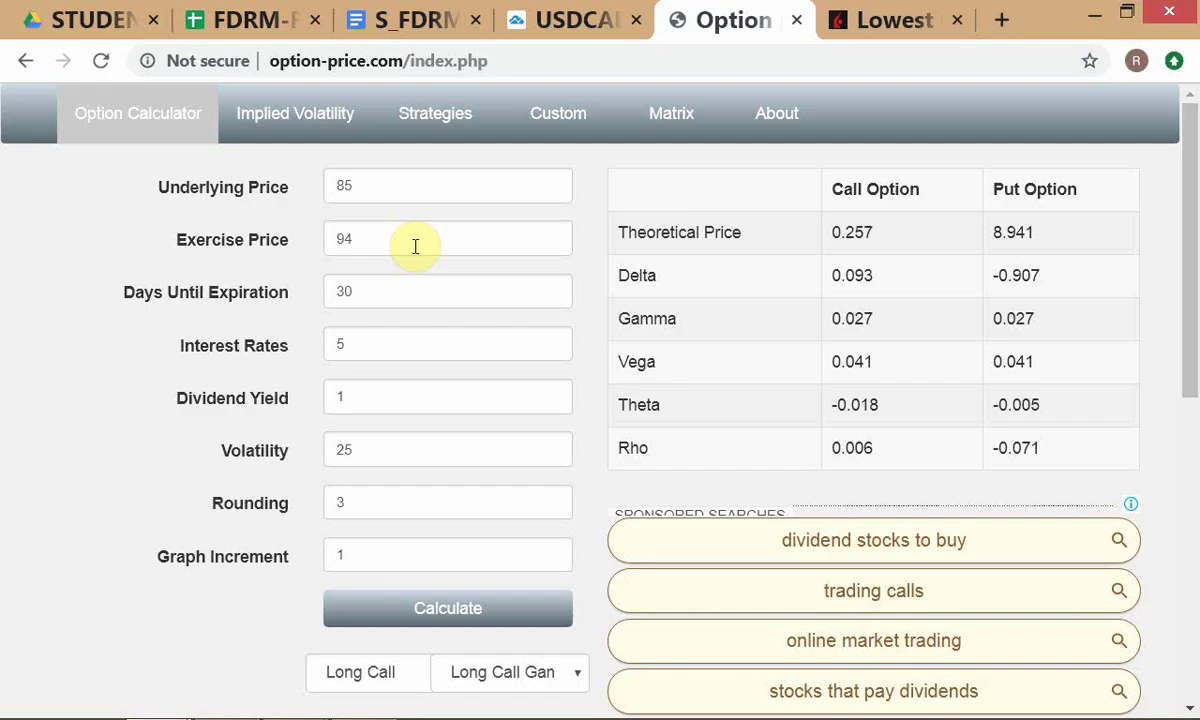
{"action": "key", "text": "alt+Tab"}
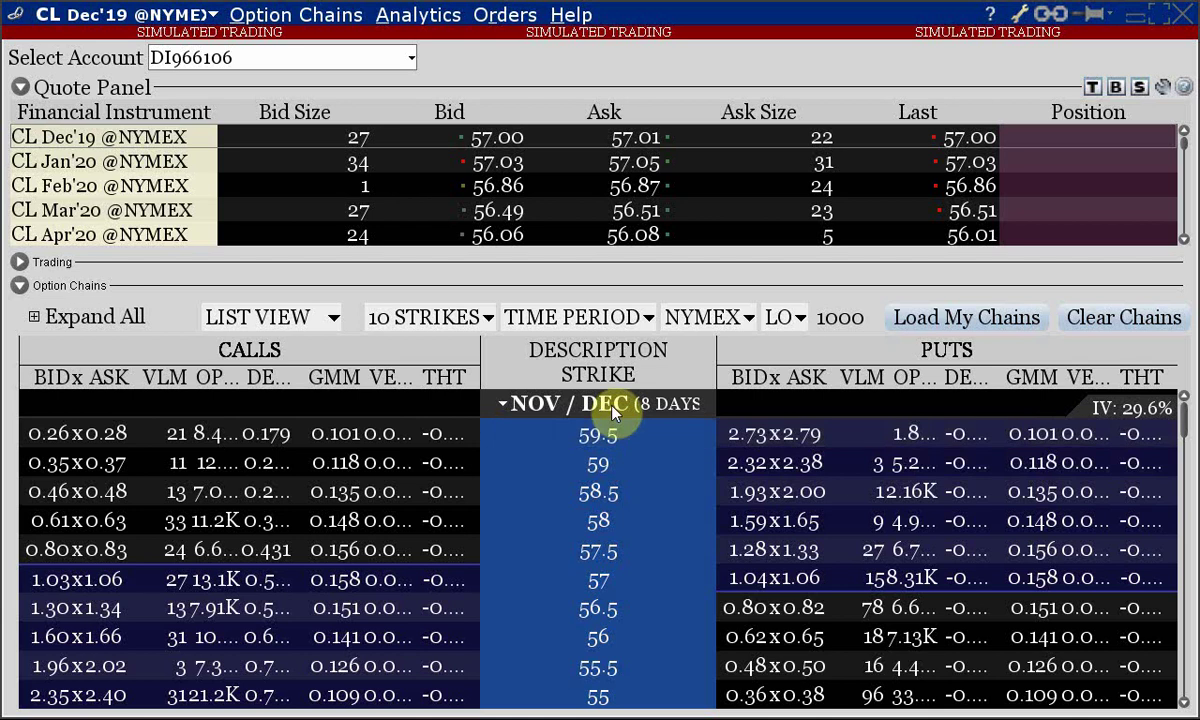
{"action": "mouse_move", "coordinate": [612, 410]}
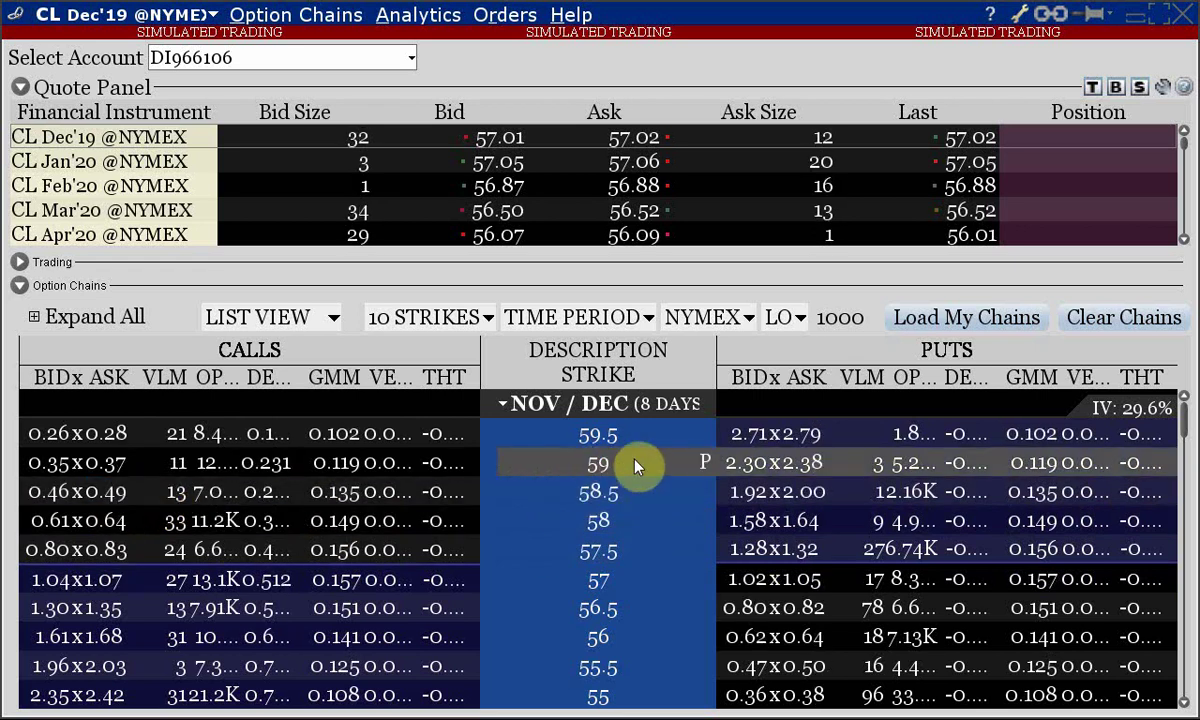
{"action": "mouse_move", "coordinate": [634, 466]}
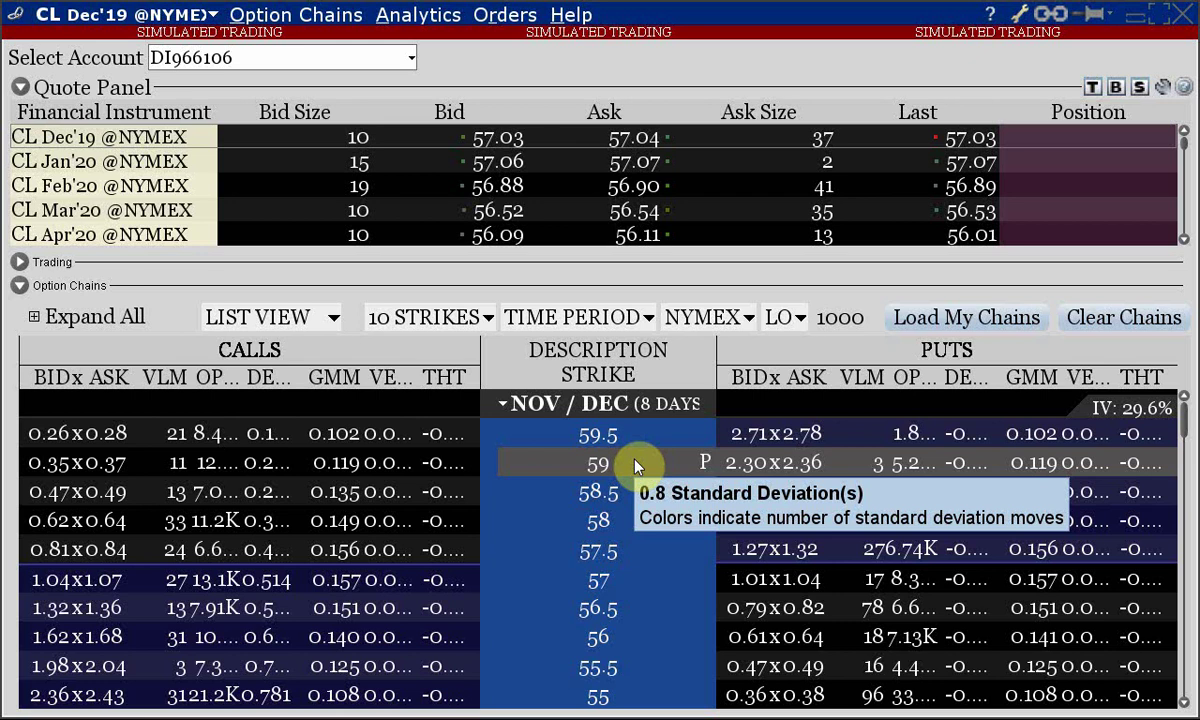
{"action": "mouse_move", "coordinate": [118, 476]}
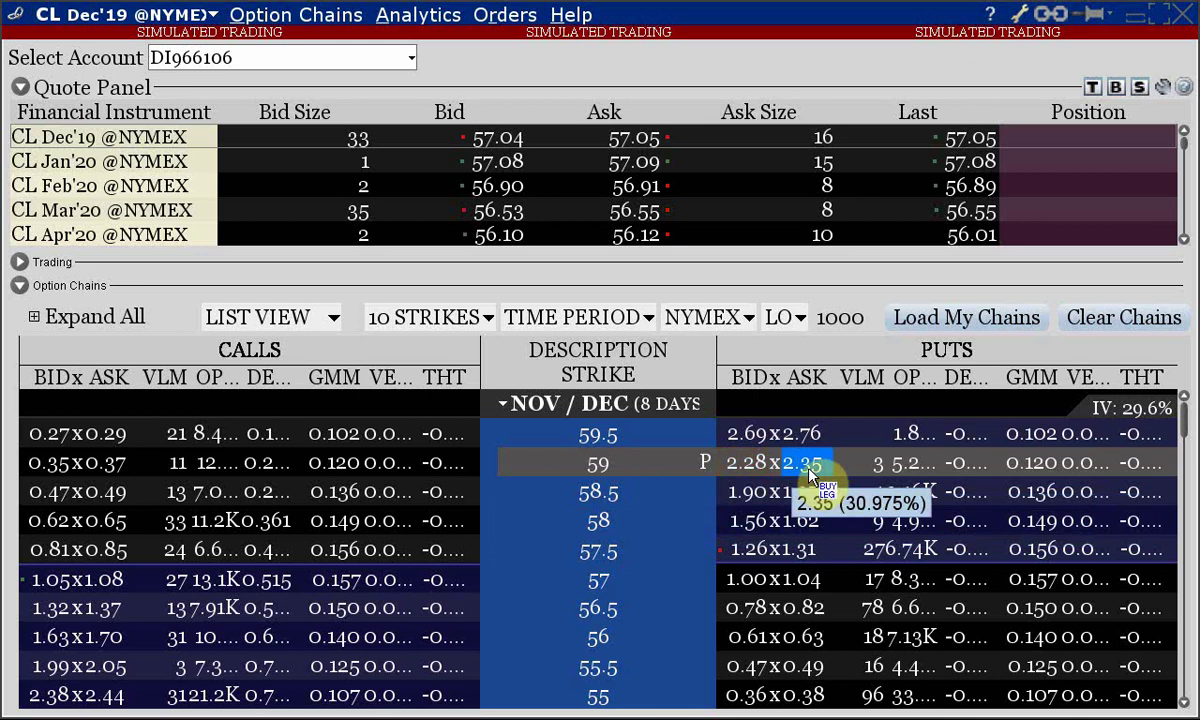
{"action": "left_click", "coordinate": [757, 478]}
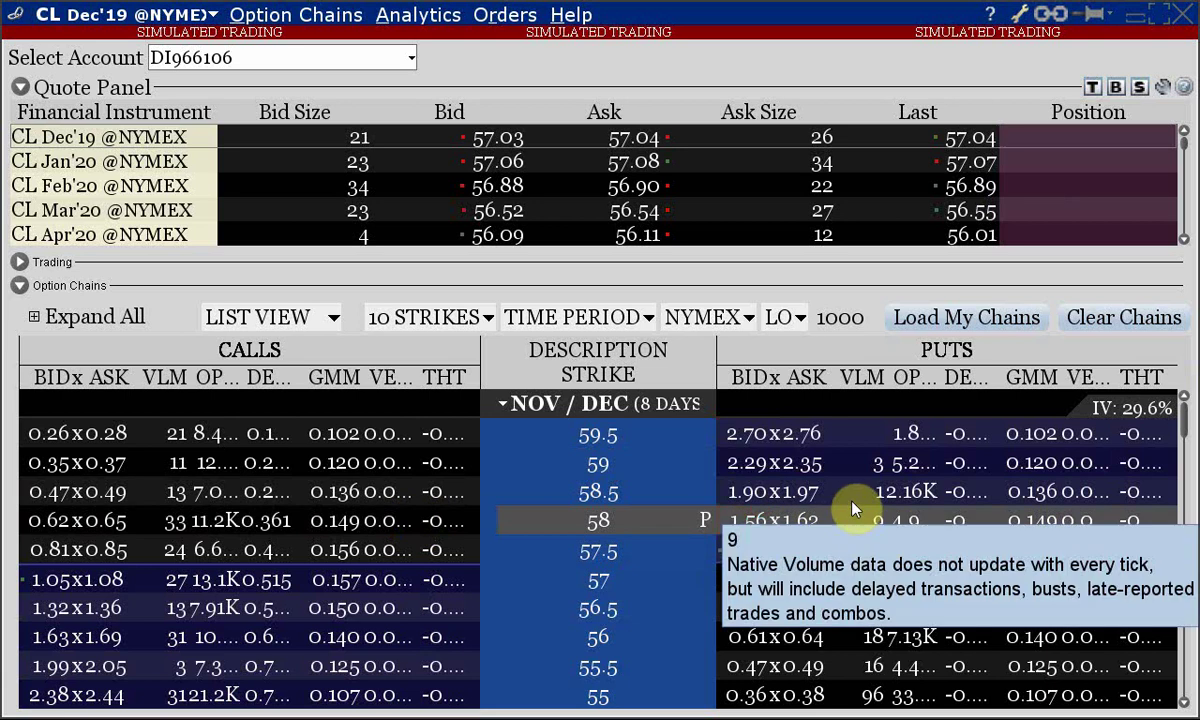
{"action": "mouse_move", "coordinate": [690, 398]}
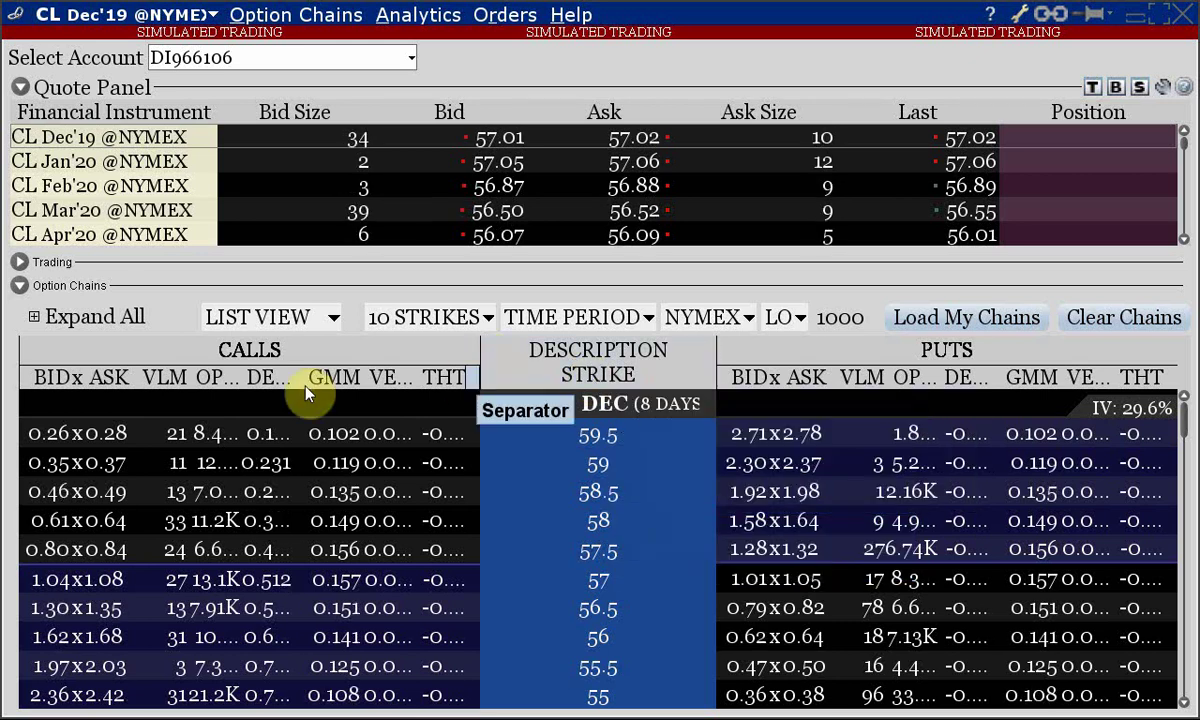
Switch to the browser and open the S_FDRM-FALL-19 - SESSION OUTLINE document.
{"action": "key", "text": "alt+Tab"}
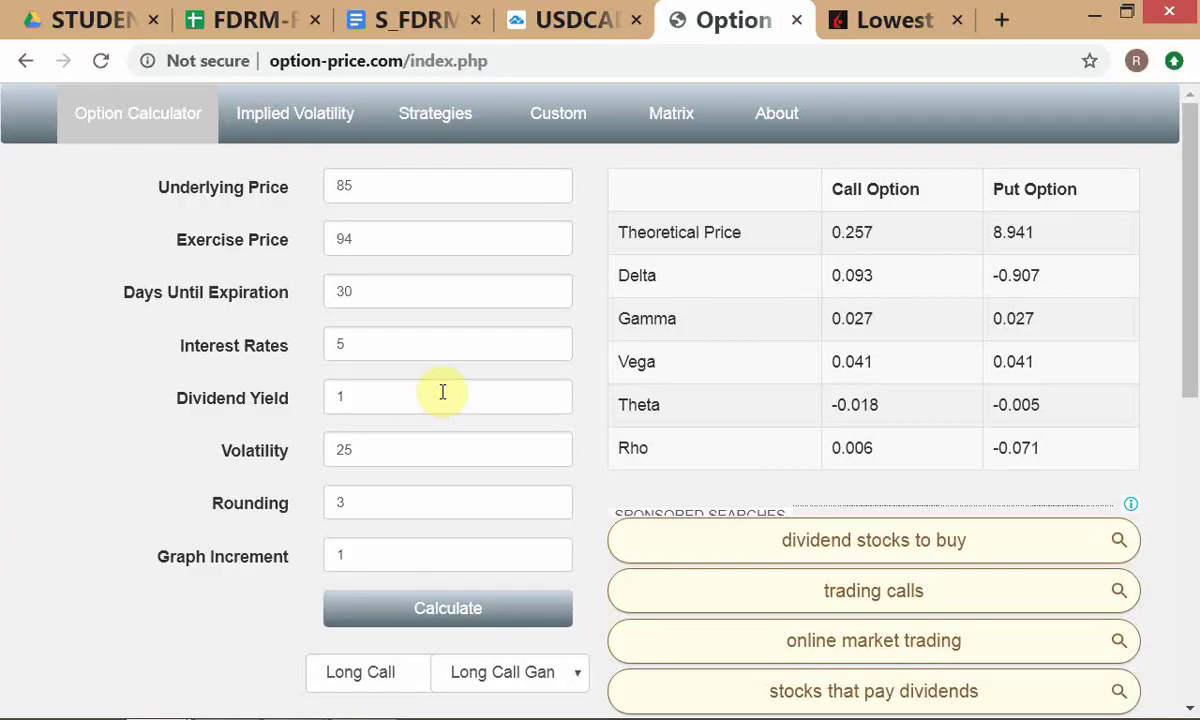
{"action": "key", "text": "alt+Tab"}
{"action": "key", "text": "alt+Tab"}
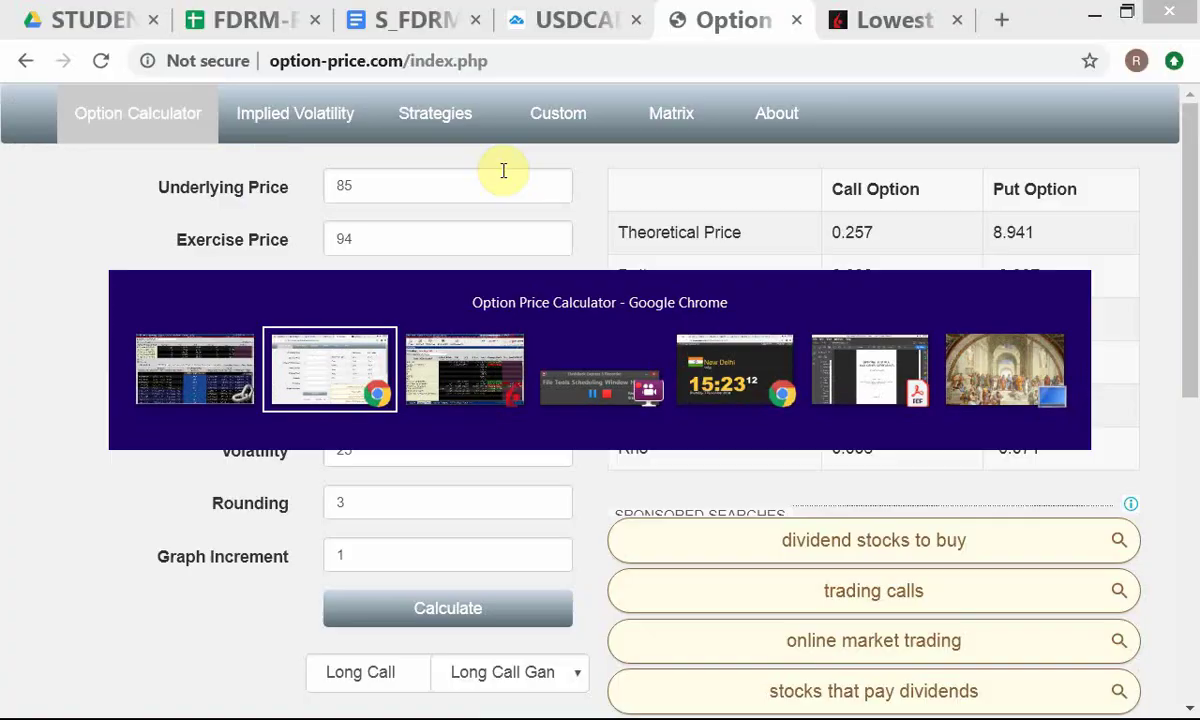
{"action": "left_click", "coordinate": [415, 22]}
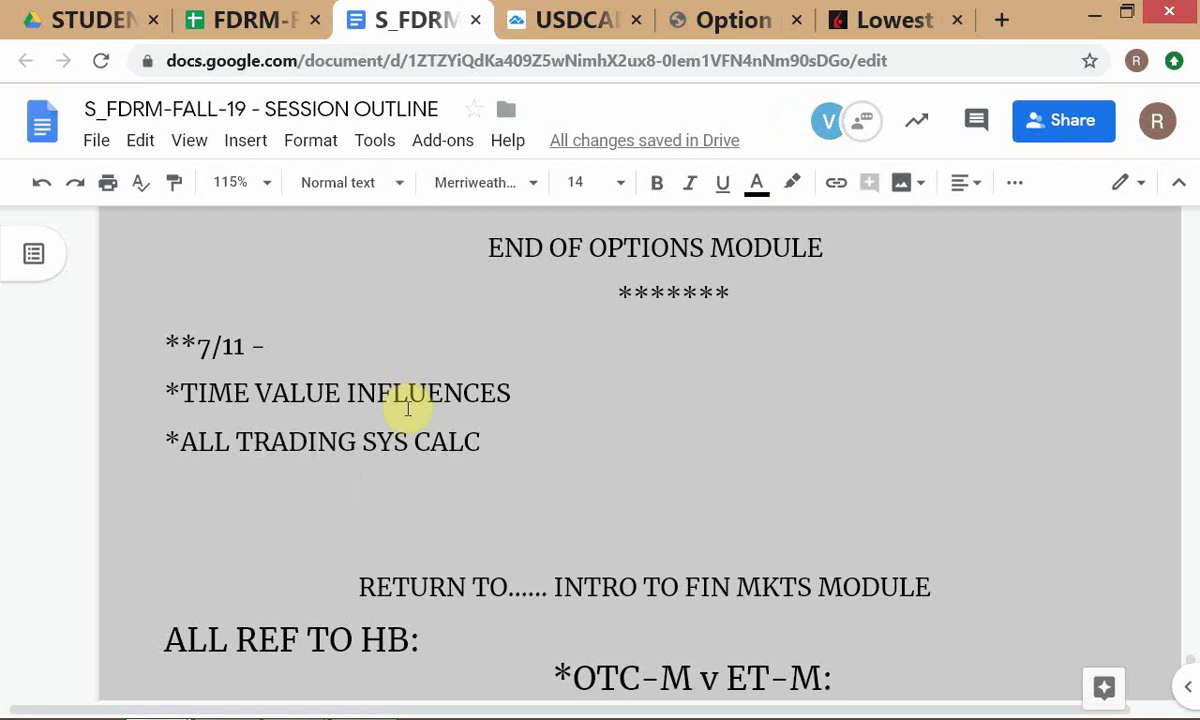
Add a blank line below "*TIME VALUE INFLUENCES" and append "/ 1)" to that heading's text.
{"action": "left_click", "coordinate": [547, 395]}
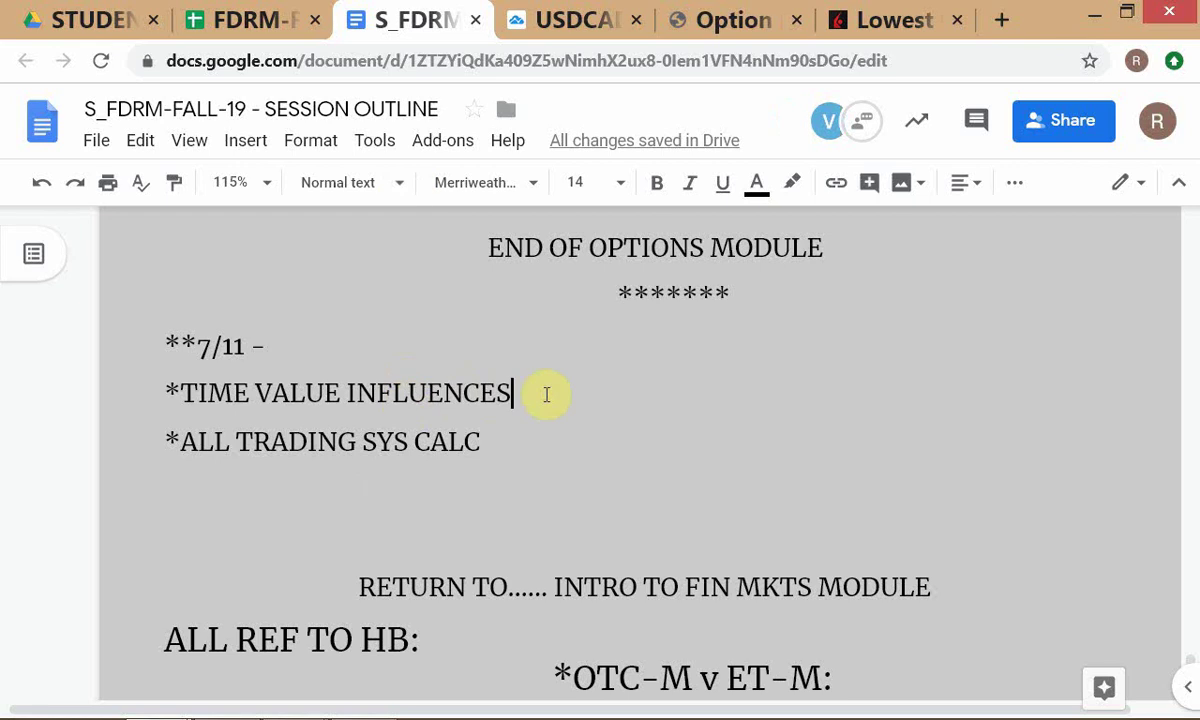
{"action": "key", "text": "Return"}
{"action": "left_click", "coordinate": [547, 395]}
{"action": "type", "text": "/"}
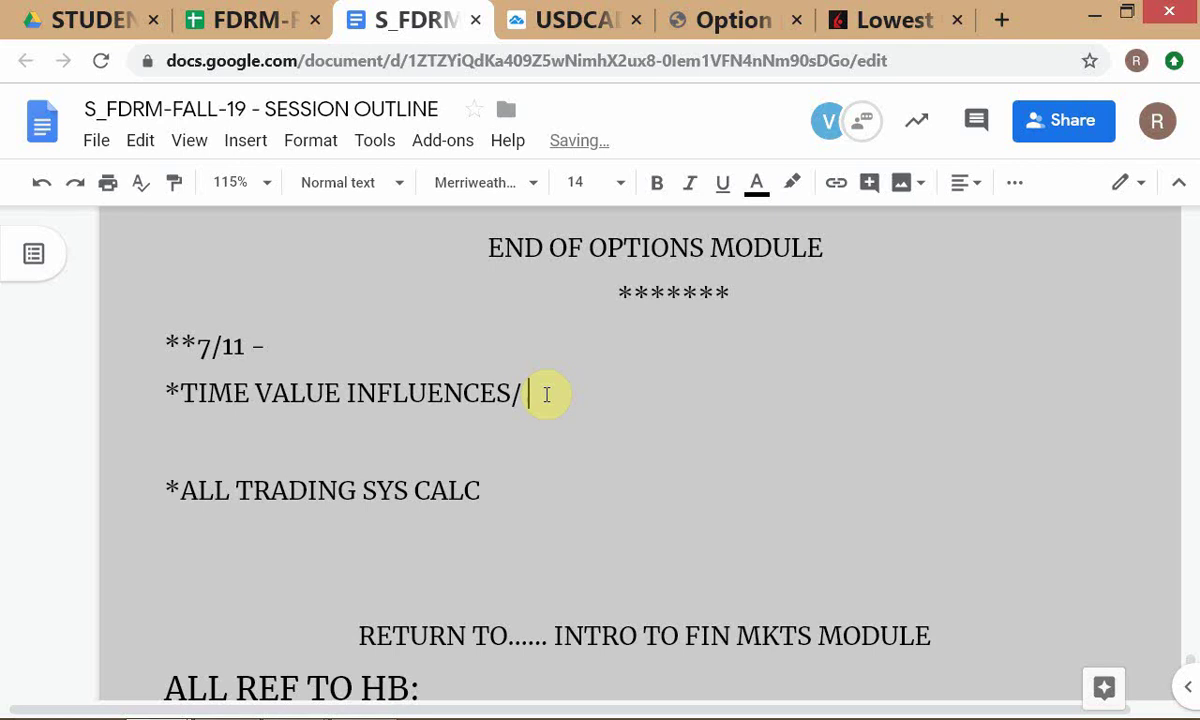
{"action": "key", "text": "Down"}
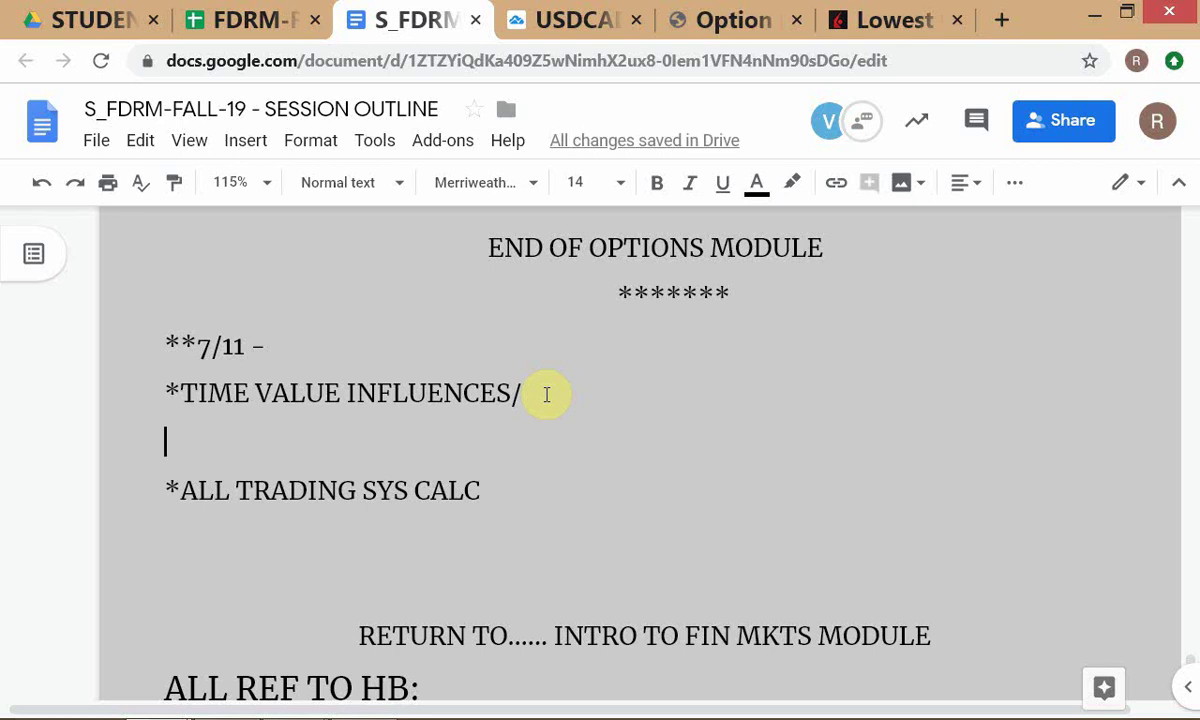
{"action": "left_click", "coordinate": [547, 395]}
{"action": "key", "text": "Down"}
{"action": "left_click", "coordinate": [547, 395]}
{"action": "type", "text": "1"}
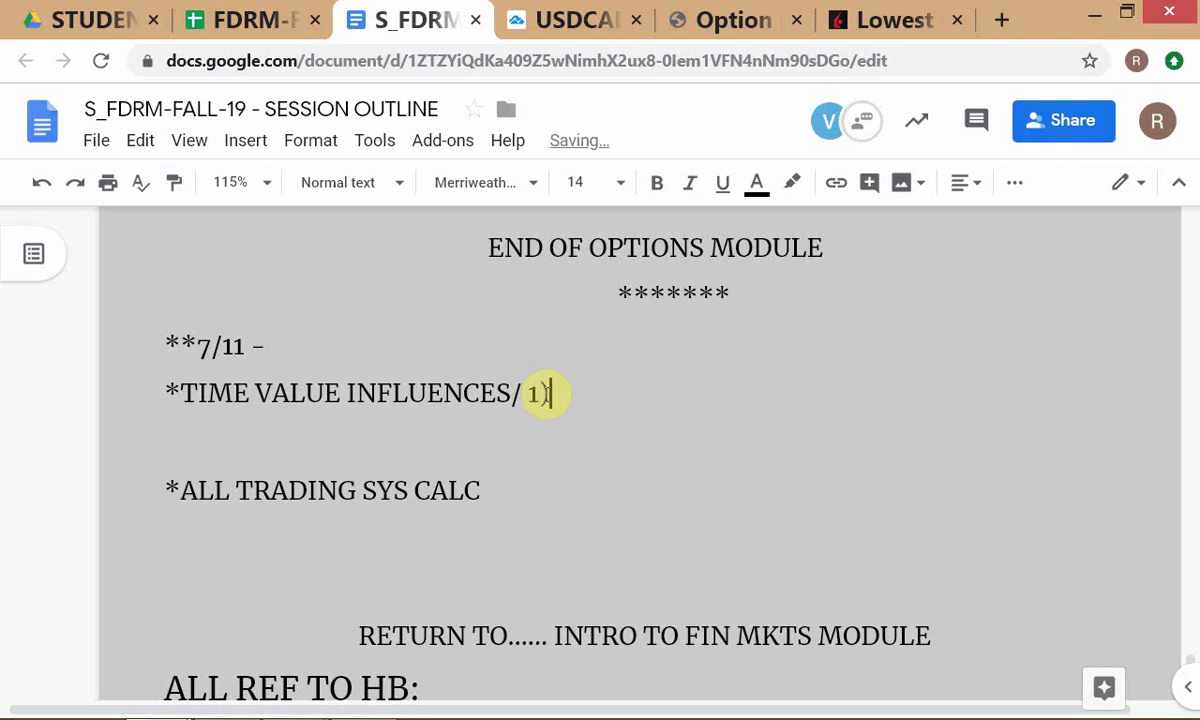
{"action": "type", "text": ")"}
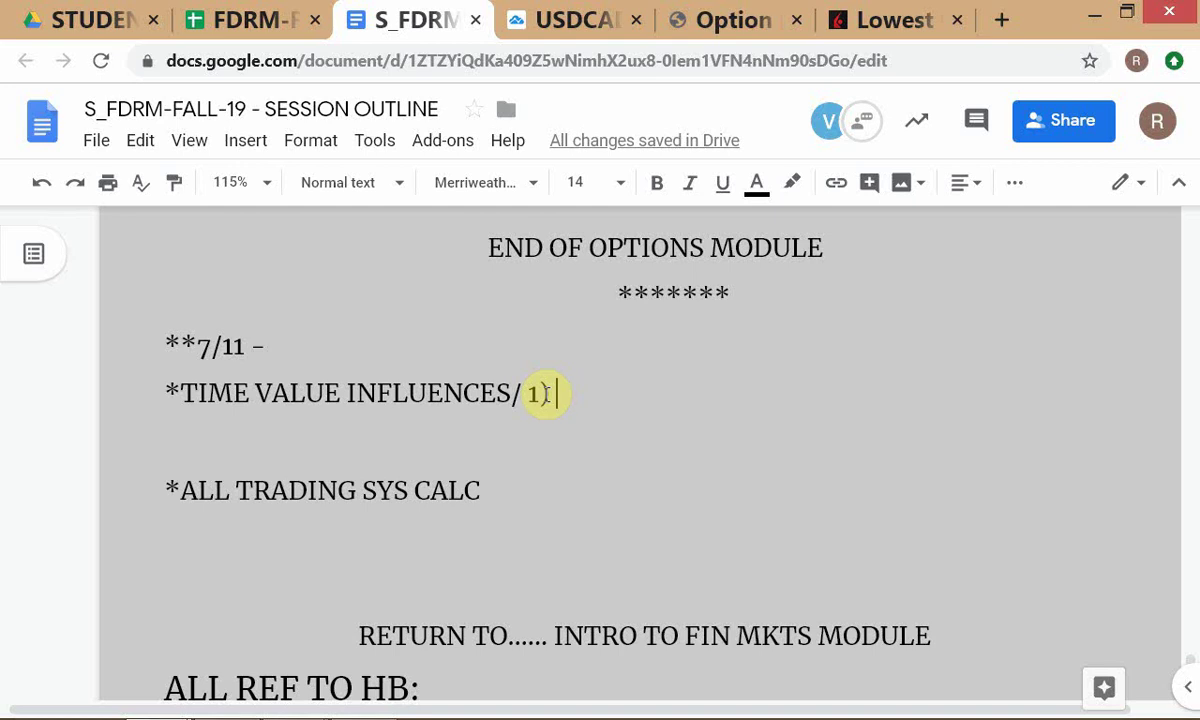
Return from the session outline document to the Option Price Calculator page.
{"action": "key", "text": "alt+Tab"}
{"action": "key", "text": "alt+Tab"}
{"action": "key", "text": "alt+Tab"}
{"action": "key", "text": "alt+Tab"}
{"action": "left_click", "coordinate": [688, 12]}
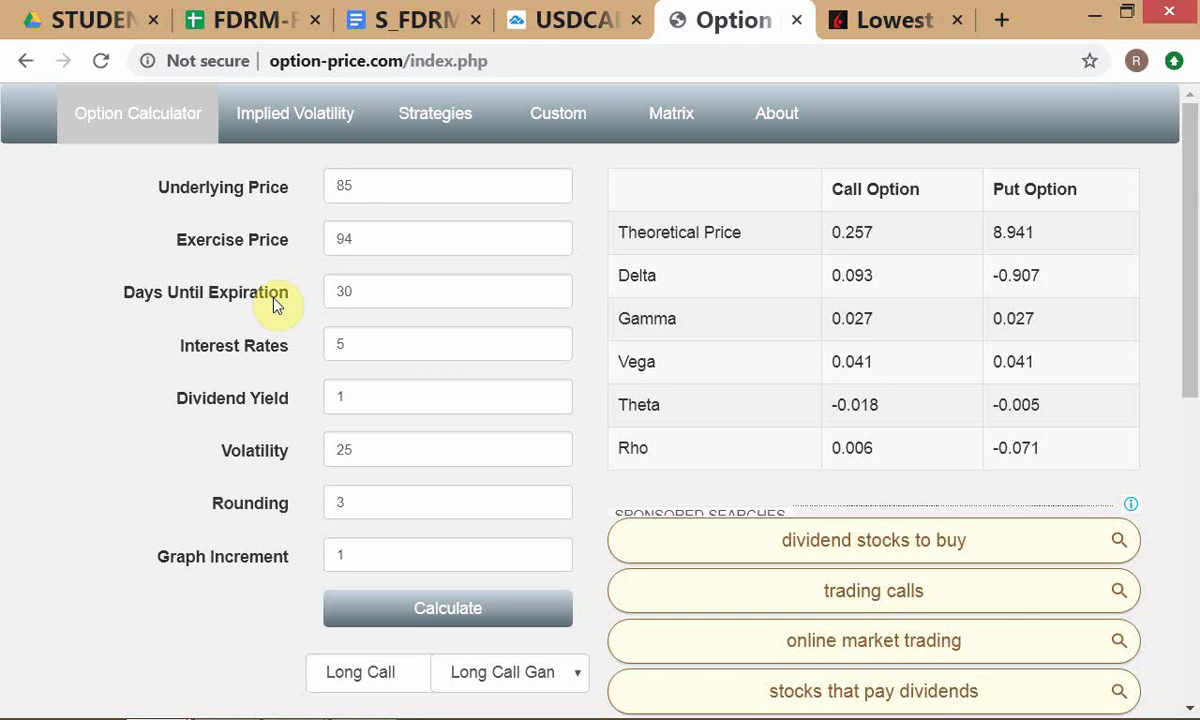
Set the days until expiration to 90 and recalculate the option prices, keeping the volatility at 25.
{"action": "double_click", "coordinate": [340, 449]}
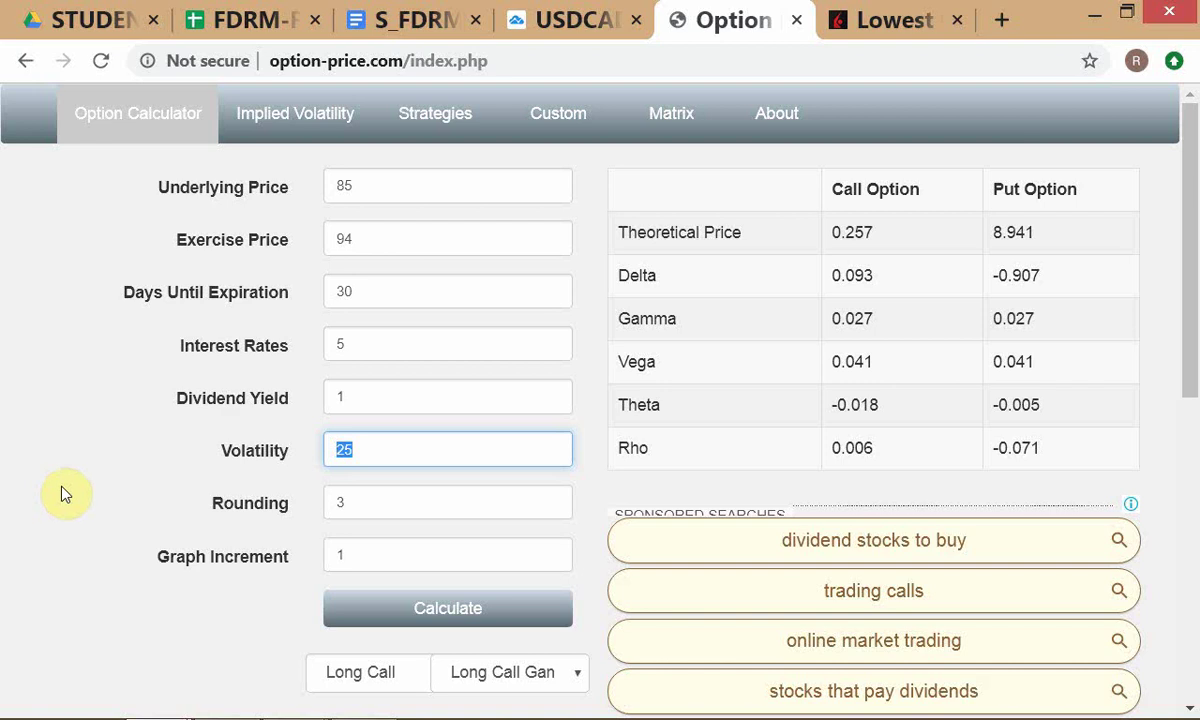
{"action": "key", "text": "Tab"}
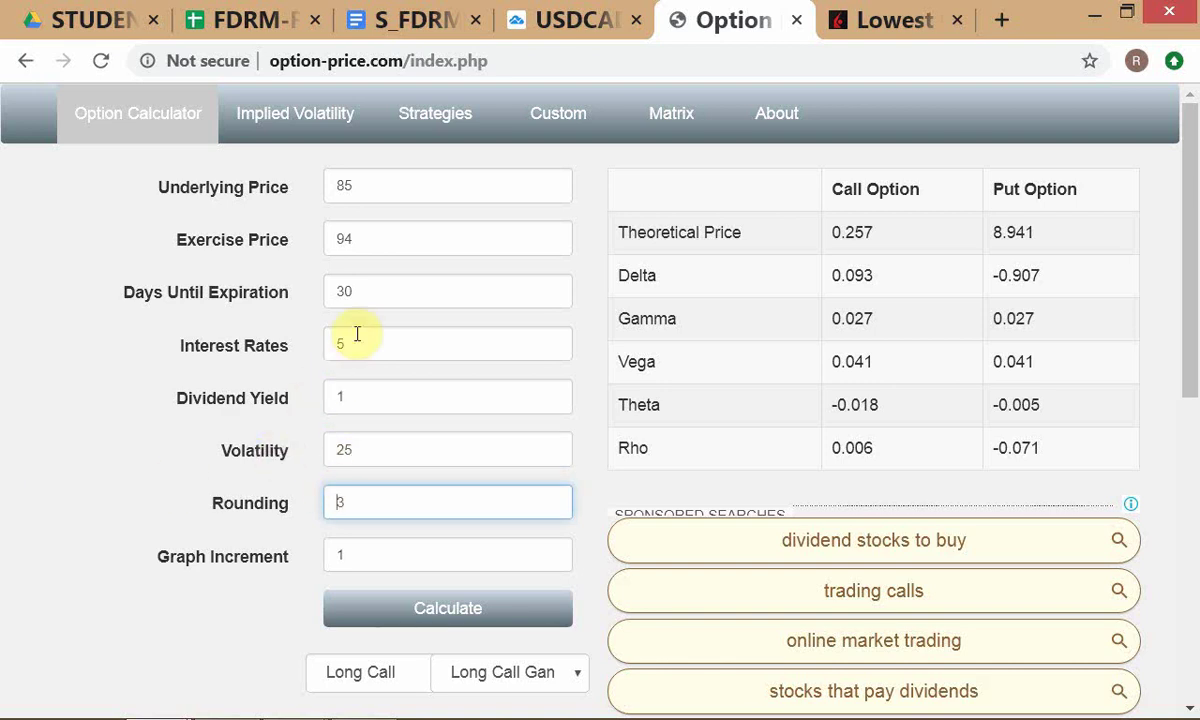
{"action": "double_click", "coordinate": [358, 294]}
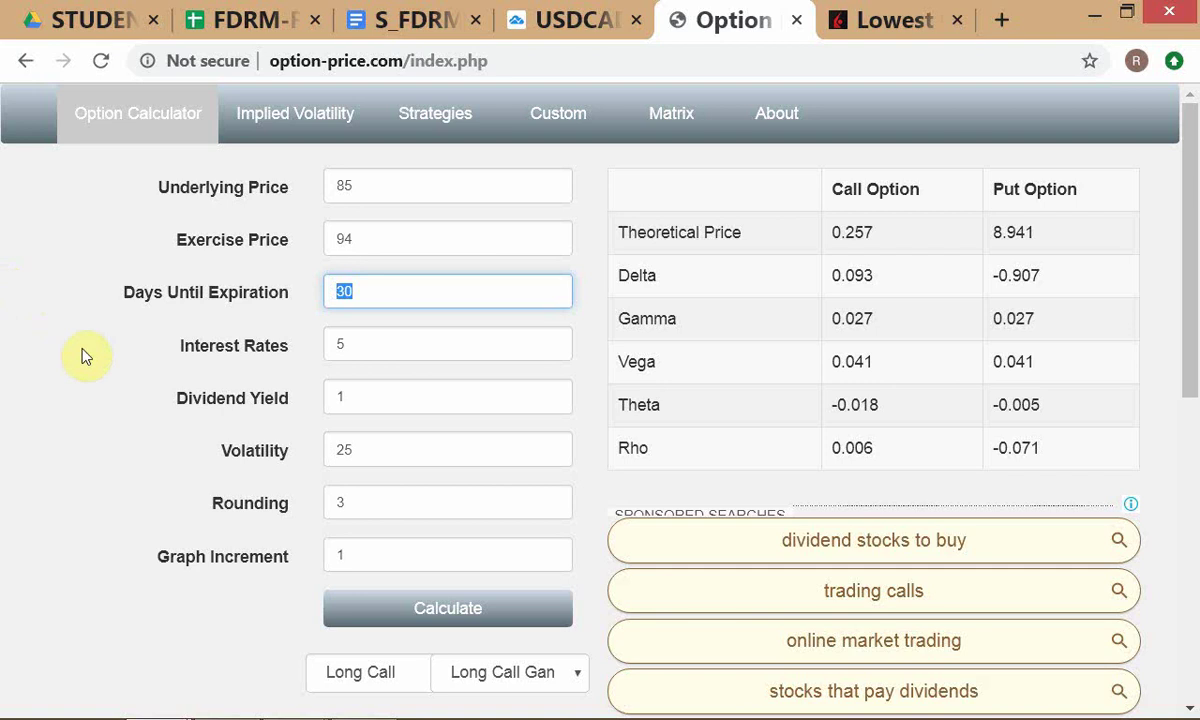
{"action": "type", "text": "90"}
{"action": "key", "text": "Return"}
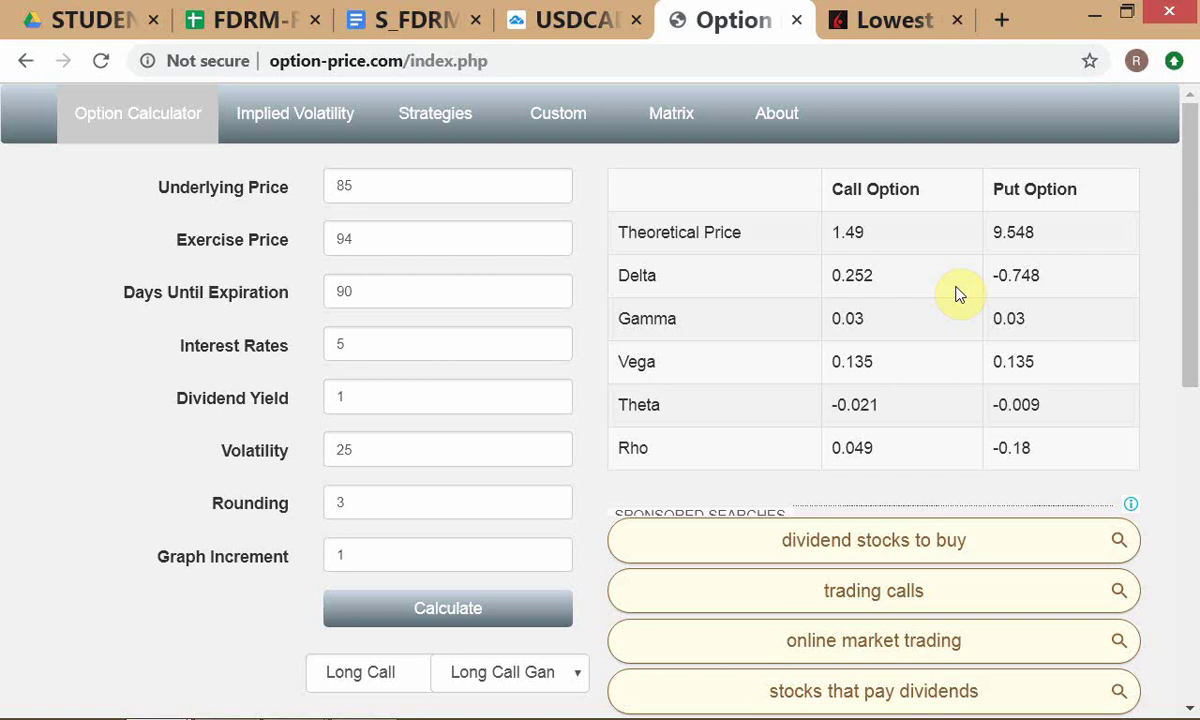
Set the volatility to 75 and recalculate the option prices.
{"action": "double_click", "coordinate": [352, 453]}
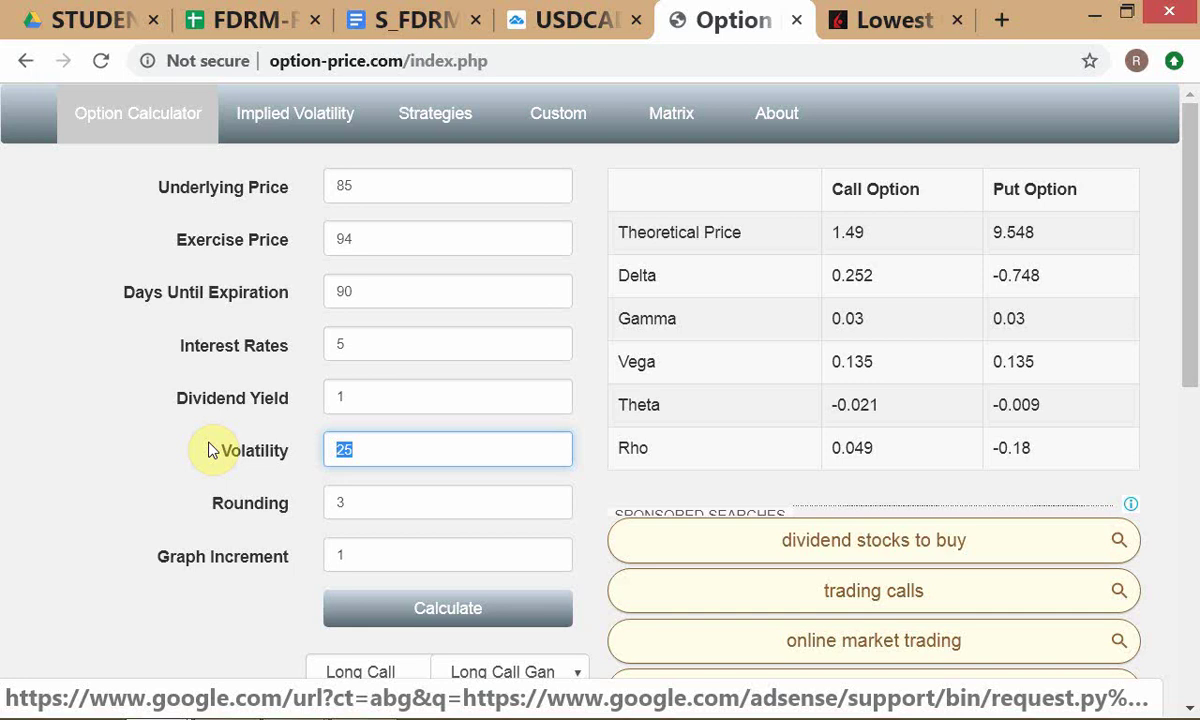
{"action": "type", "text": "75"}
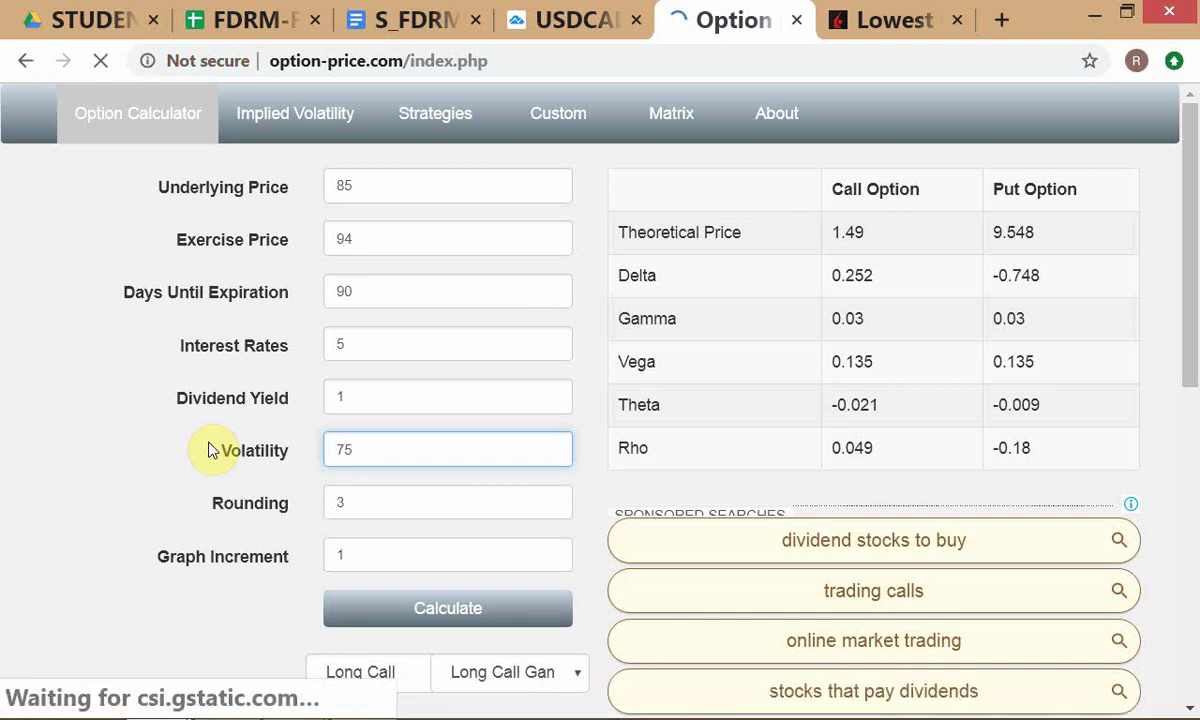
Recalculate the option prices for 90 days until expiration with the volatility at 75.
{"action": "key", "text": "Return"}
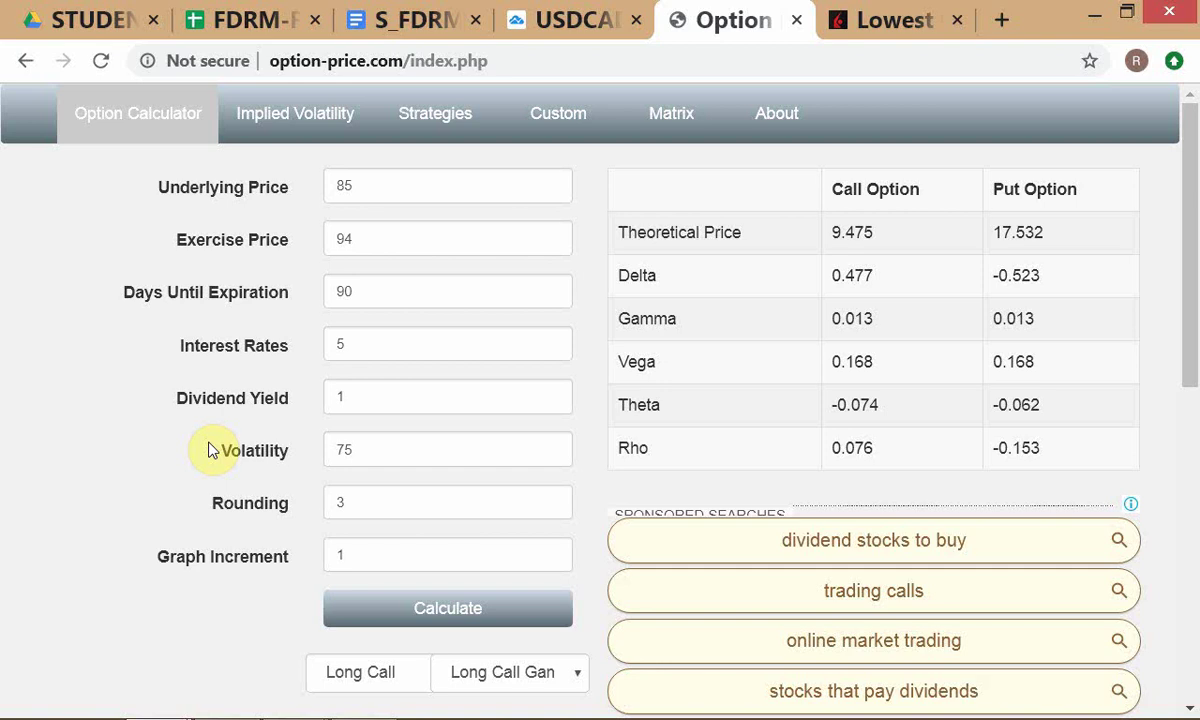
{"action": "key", "text": "alt+Tab"}
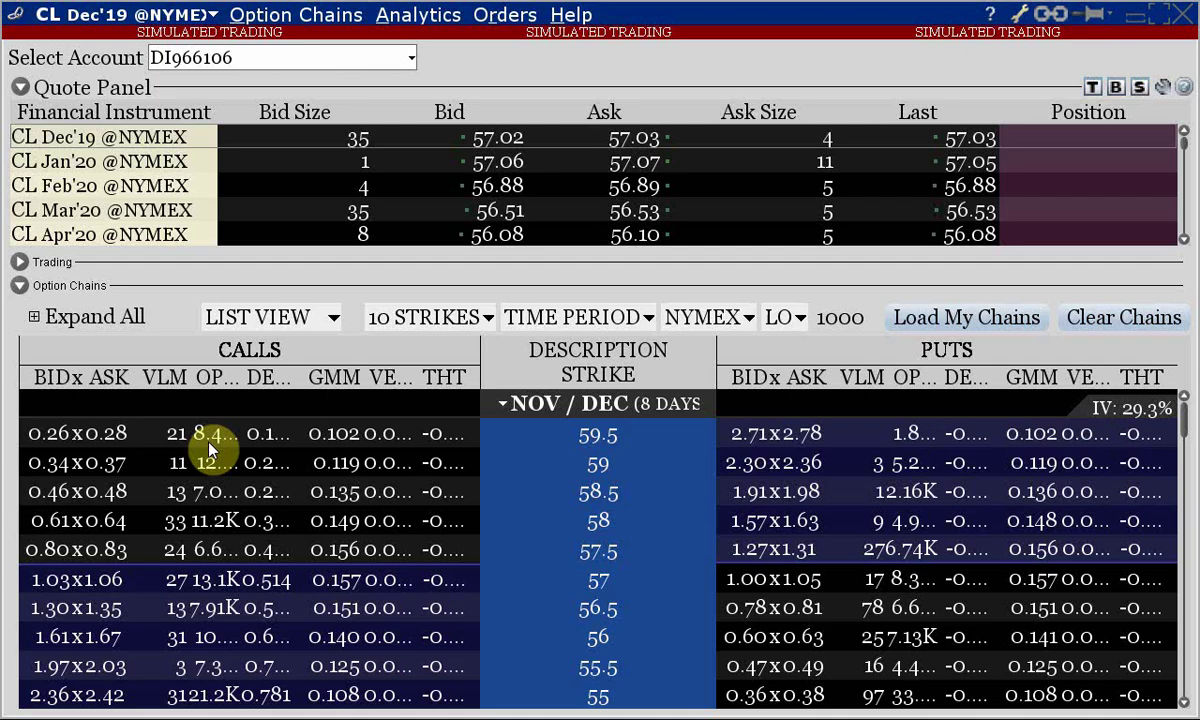
{"action": "key", "text": "alt+Tab"}
{"action": "key", "text": "alt+Tab"}
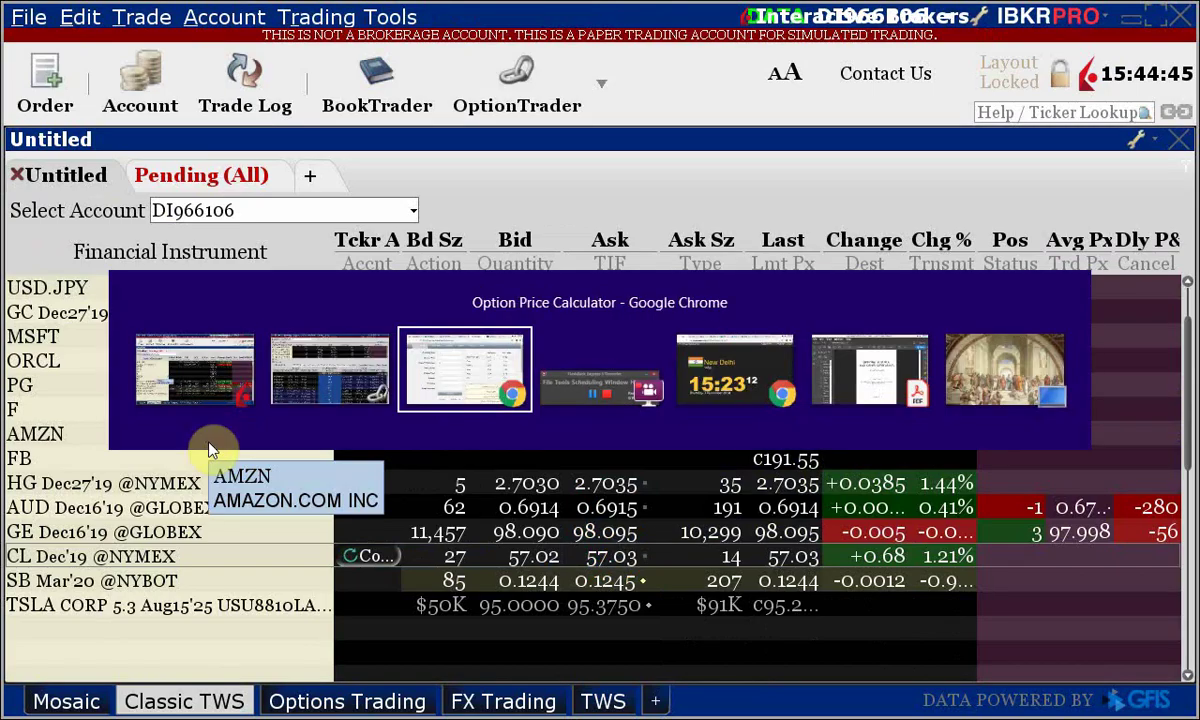
In the session outline document, remove "1)" from the end of the "*TIME VALUE INFLUENCES/" heading.
{"action": "left_click", "coordinate": [405, 22]}
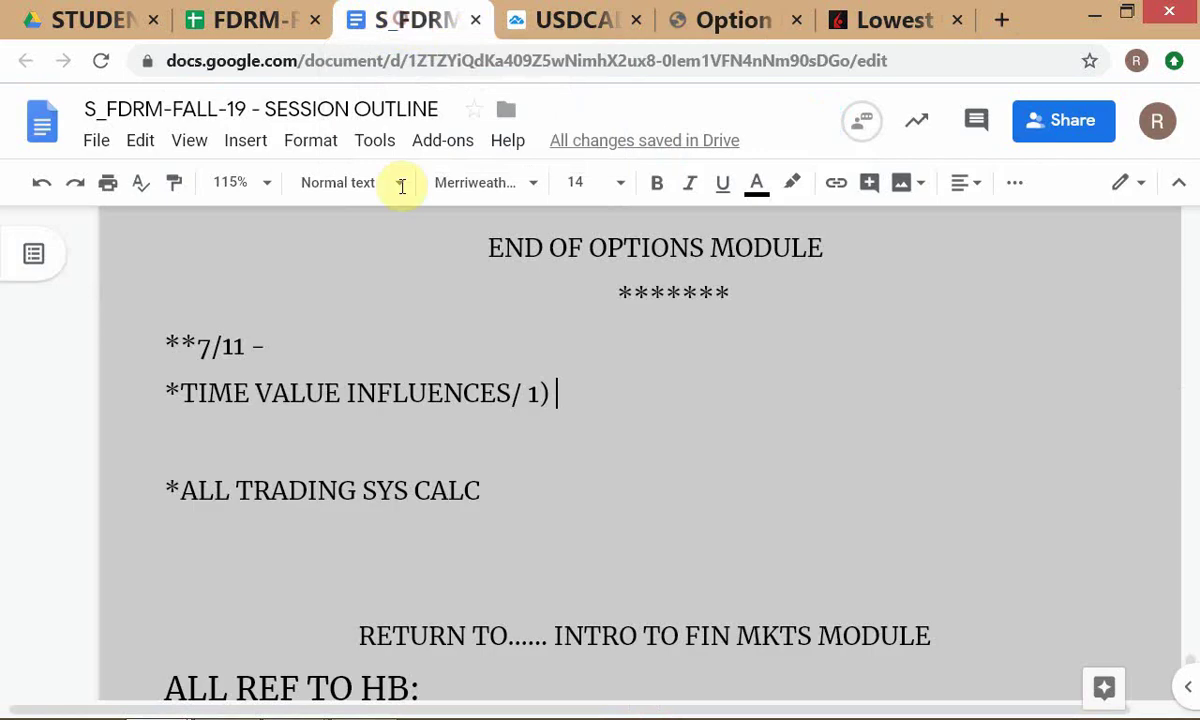
{"action": "left_click", "coordinate": [597, 398]}
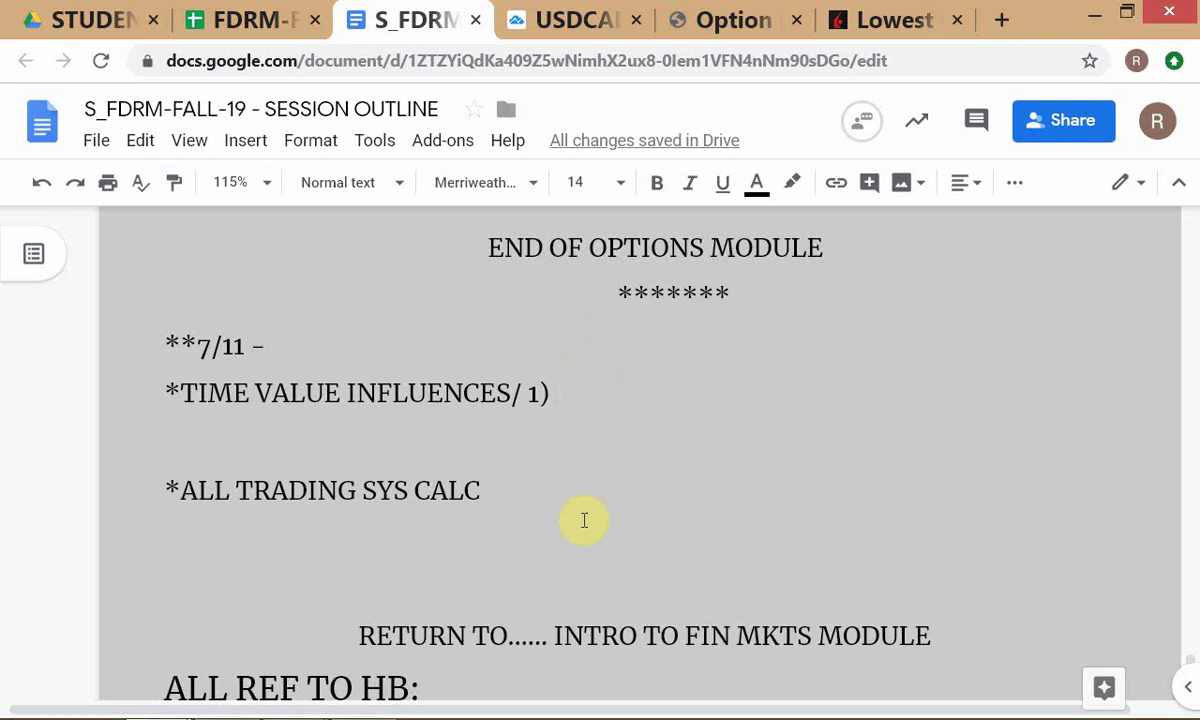
{"action": "key", "text": "BackSpace"}
{"action": "key", "text": "BackSpace"}
{"action": "key", "text": "BackSpace"}
{"action": "key", "text": "BackSpace"}
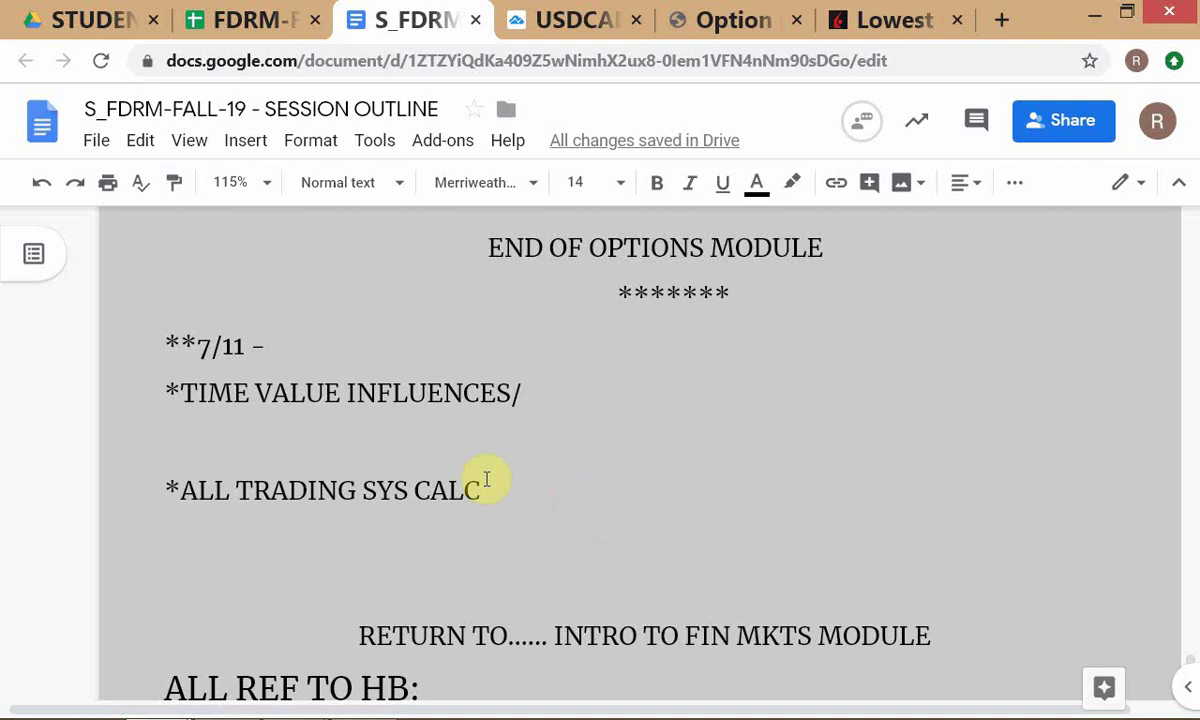
Move the word "INFLUENCES" to the front of the time value heading and reword it as "*INFLUENCES ON ...TIME VALUE/".
{"action": "left_click", "coordinate": [342, 393]}
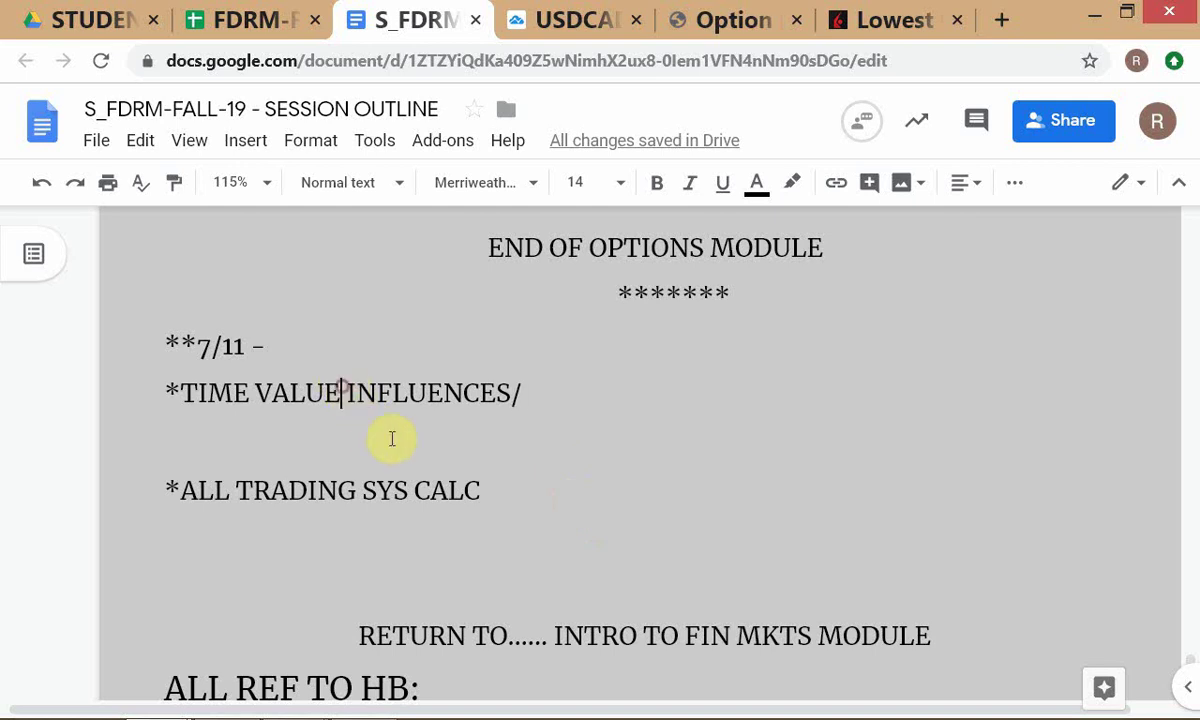
{"action": "left_click", "coordinate": [348, 391]}
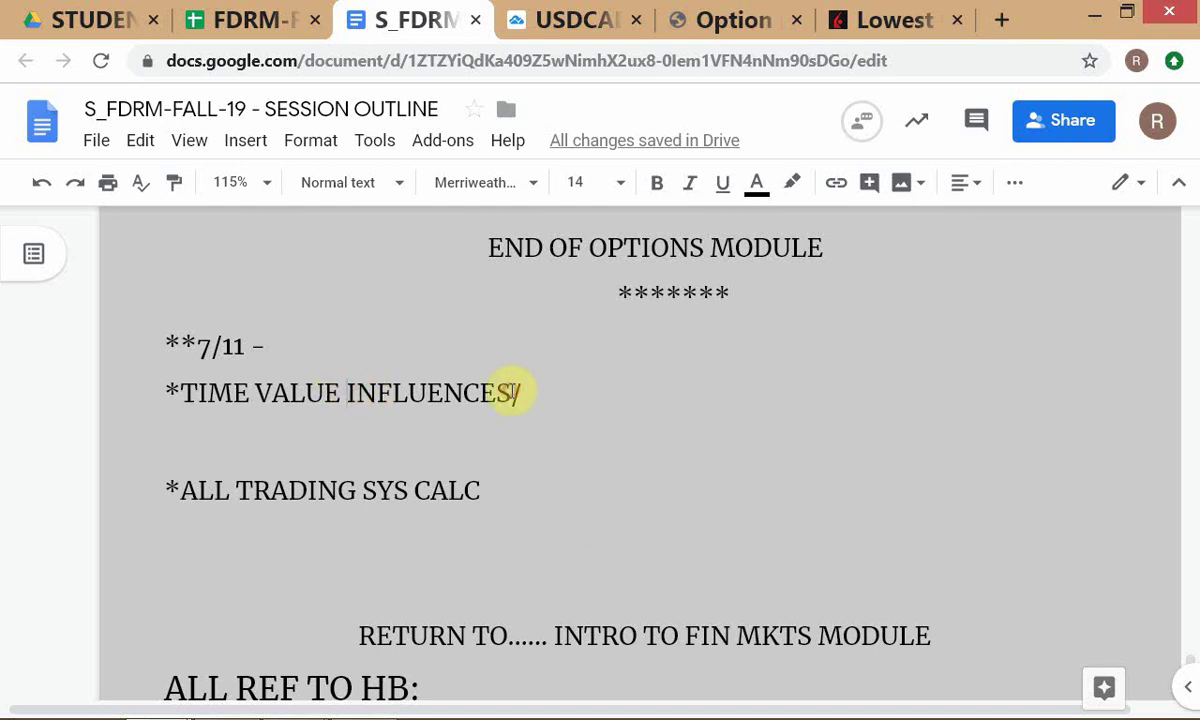
{"action": "left_click", "coordinate": [512, 391], "text": "shift"}
{"action": "key", "text": "ctrl+c"}
{"action": "key", "text": "BackSpace"}
{"action": "key", "text": "BackSpace"}
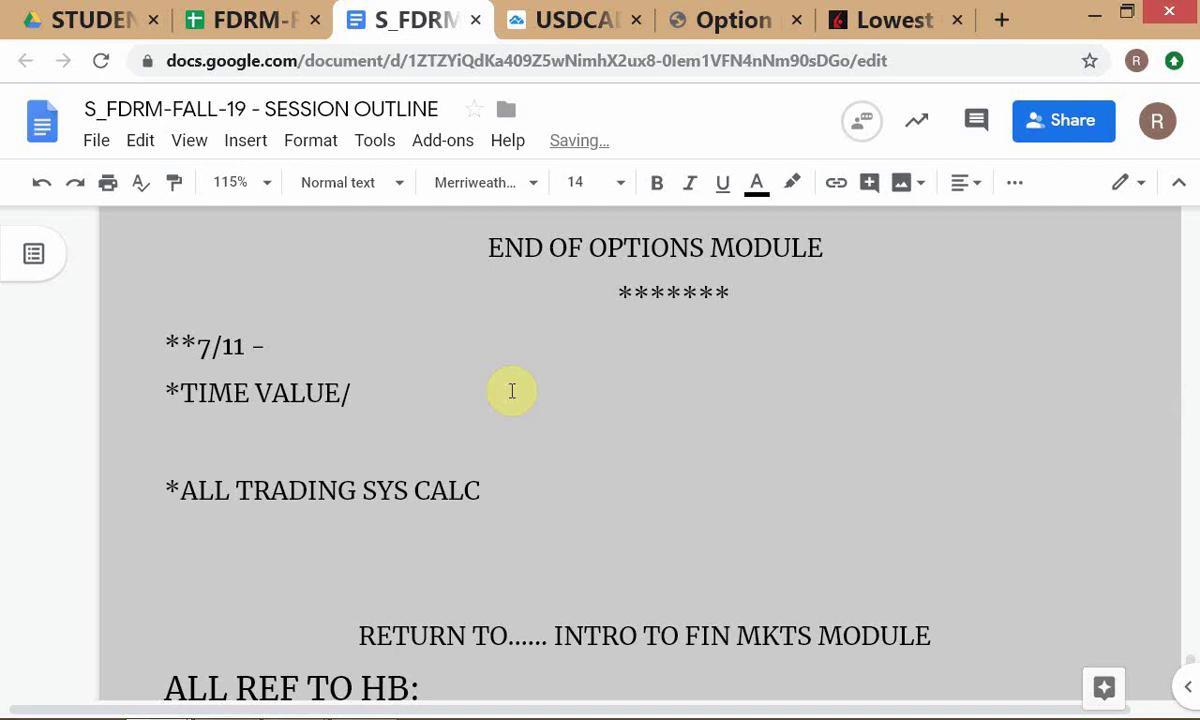
{"action": "key", "text": "Home"}
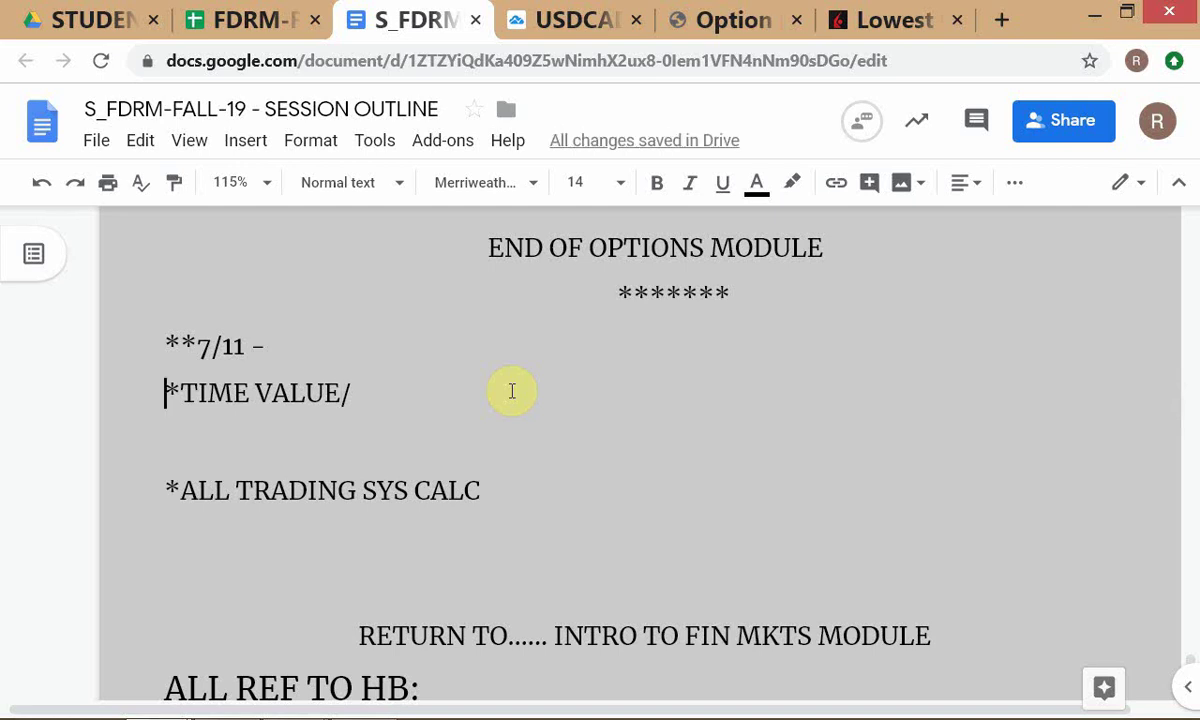
{"action": "key", "text": "Right"}
{"action": "key", "text": "ctrl+v"}
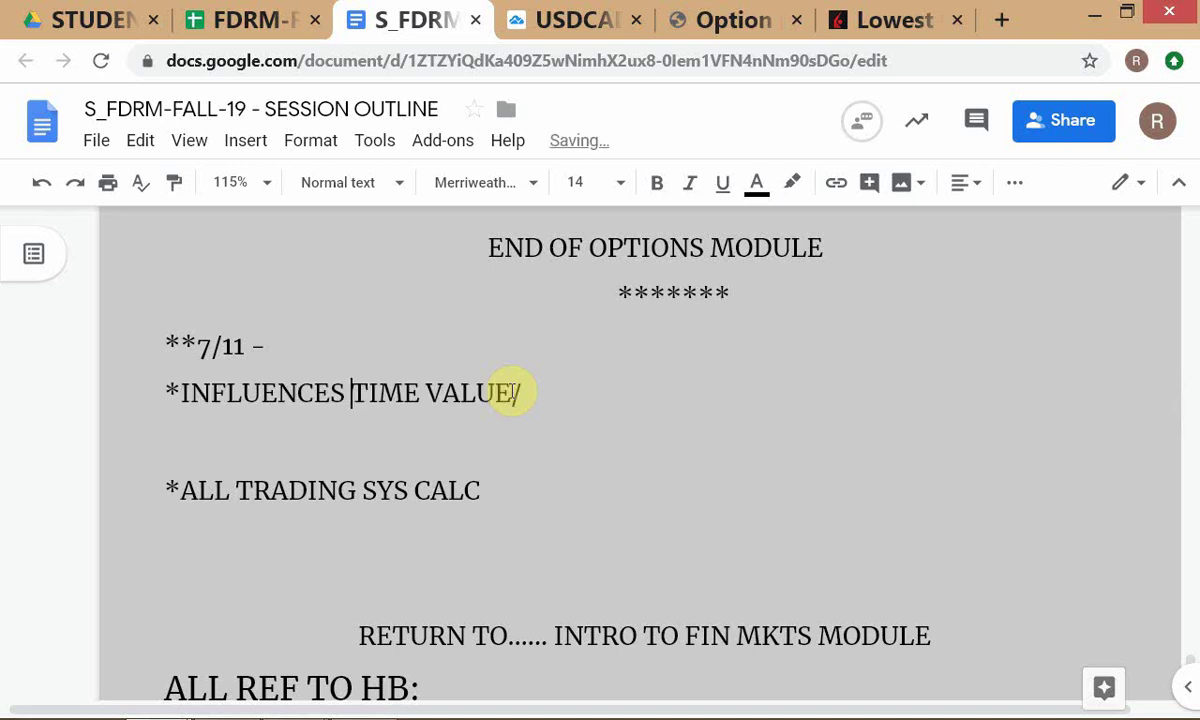
{"action": "type", "text": "ON "}
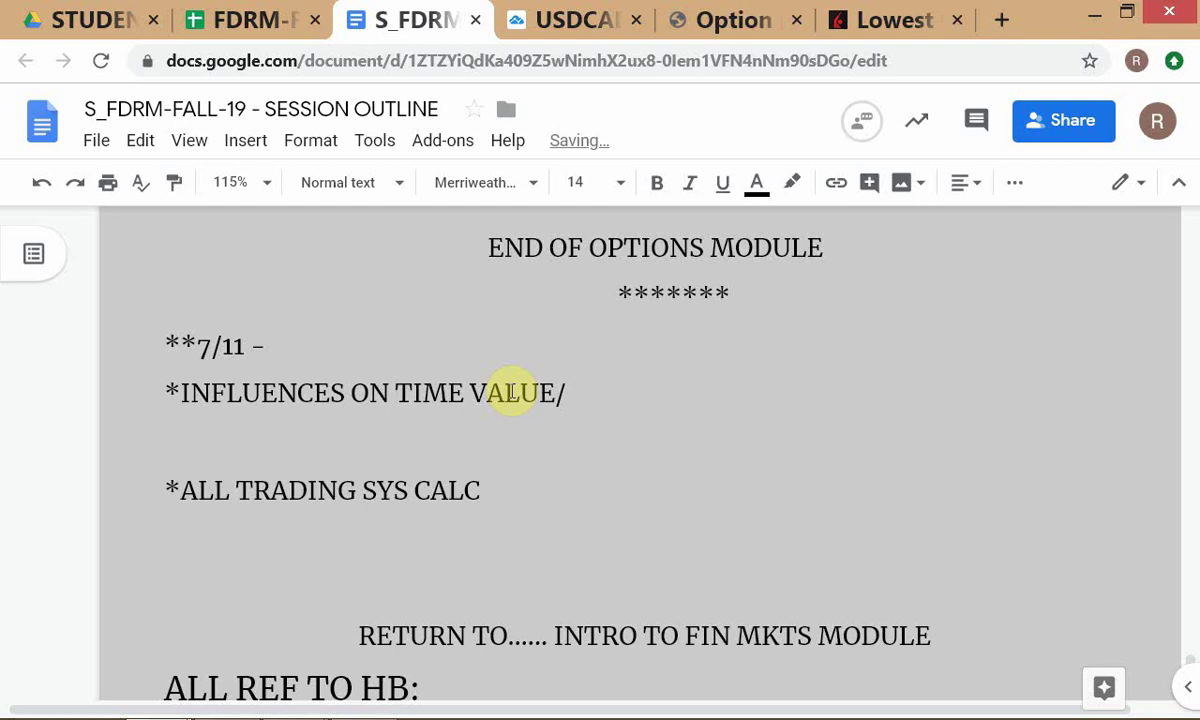
{"action": "type", "text": "..."}
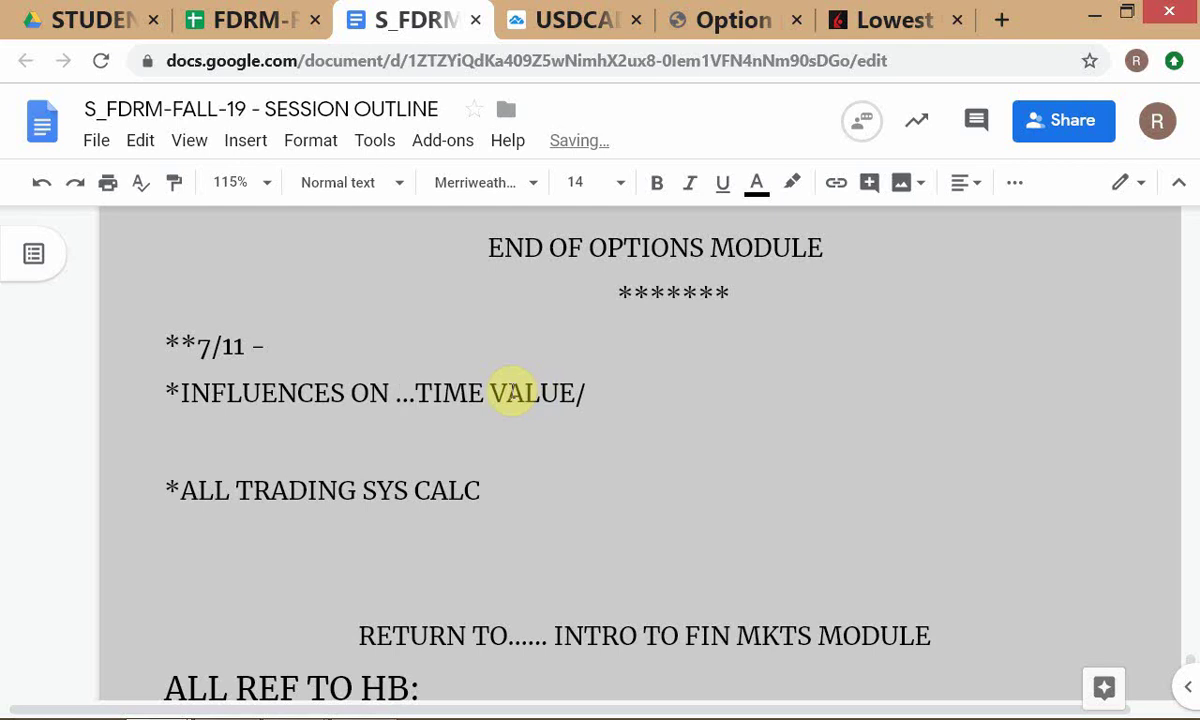
Remove the blank line between the "*INFLUENCES ON ...TIME VALUE/" heading and "*ALL TRADING SYS CALC".
{"action": "key", "text": "Down"}
{"action": "key", "text": "Delete"}
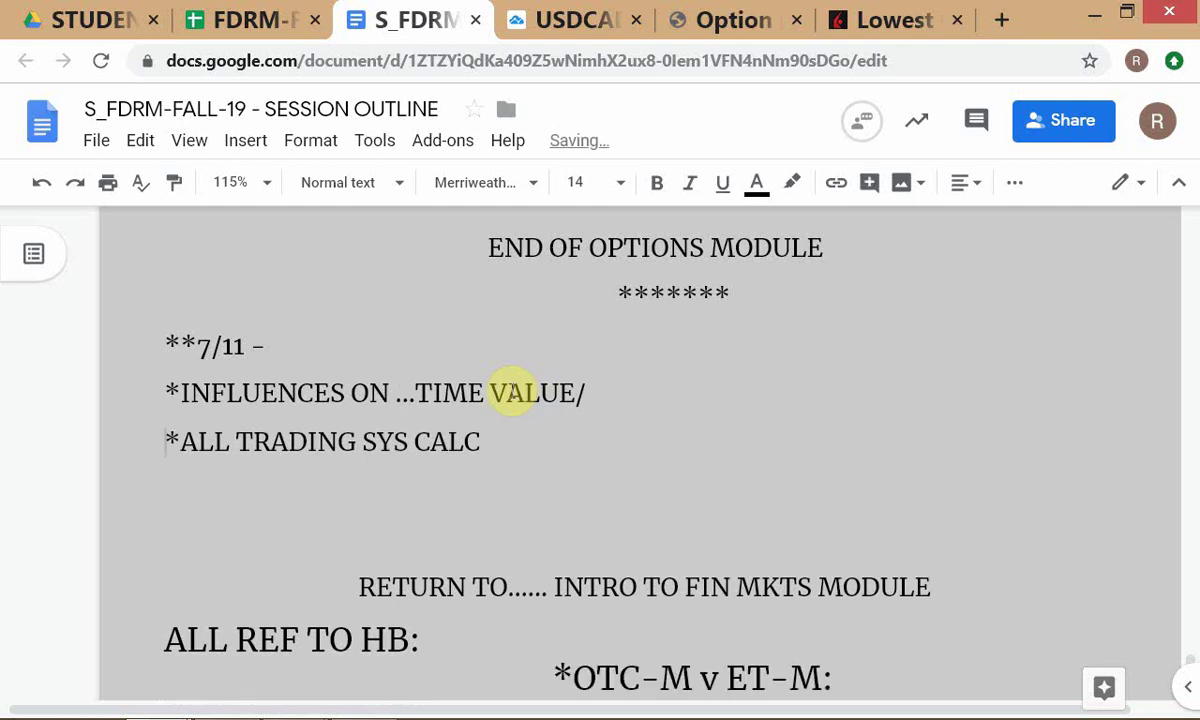
{"action": "key", "text": "Return"}
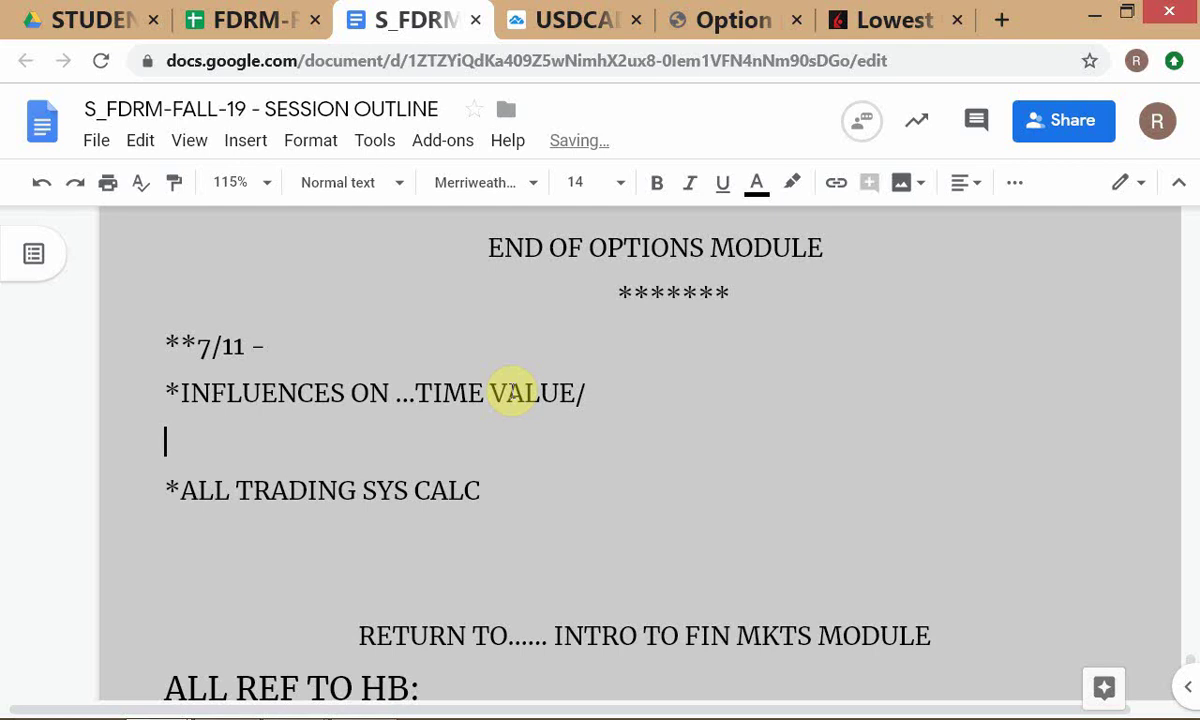
{"action": "key", "text": "Delete"}
{"action": "key", "text": "Down"}
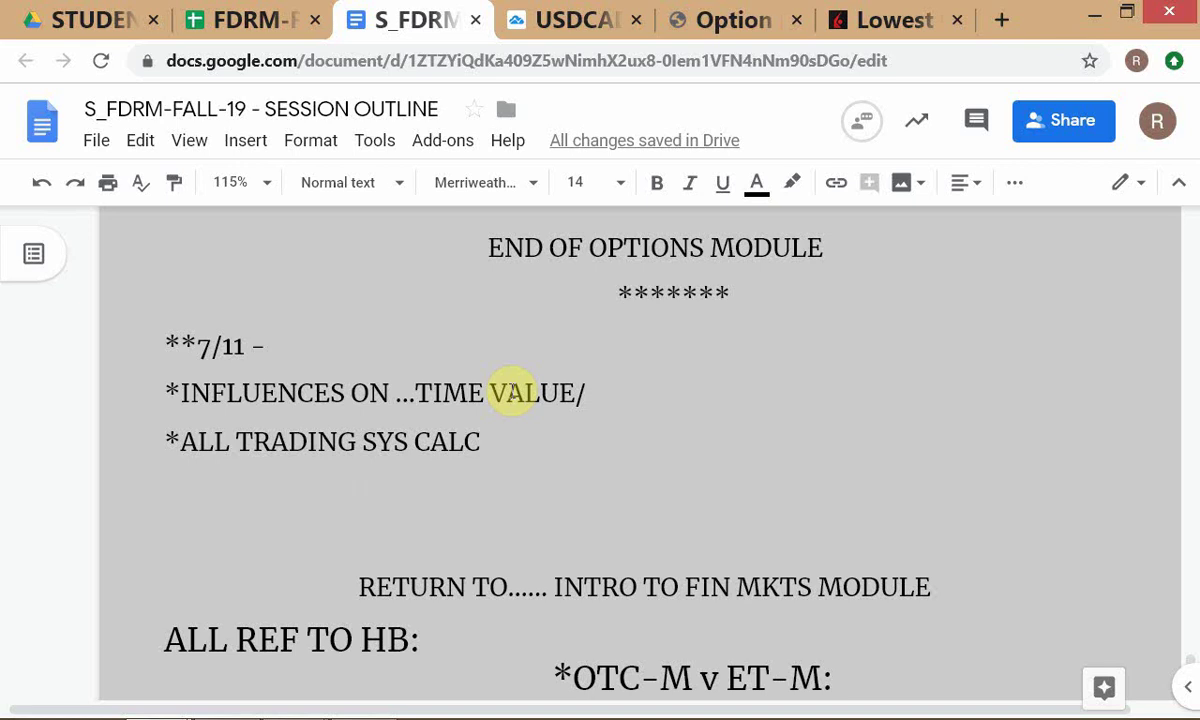
Switch to the USDCAD chart in TradingView and change its interval to 240 minutes (4 hours).
{"action": "left_click", "coordinate": [563, 19]}
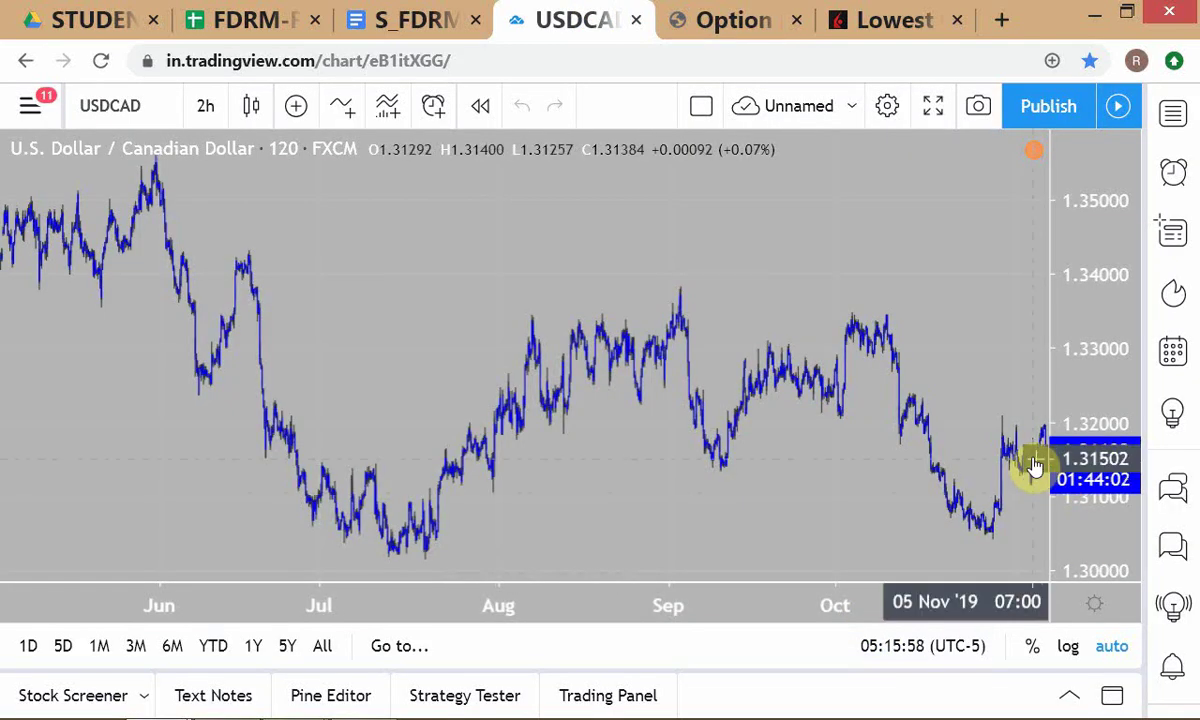
{"action": "mouse_move", "coordinate": [418, 558]}
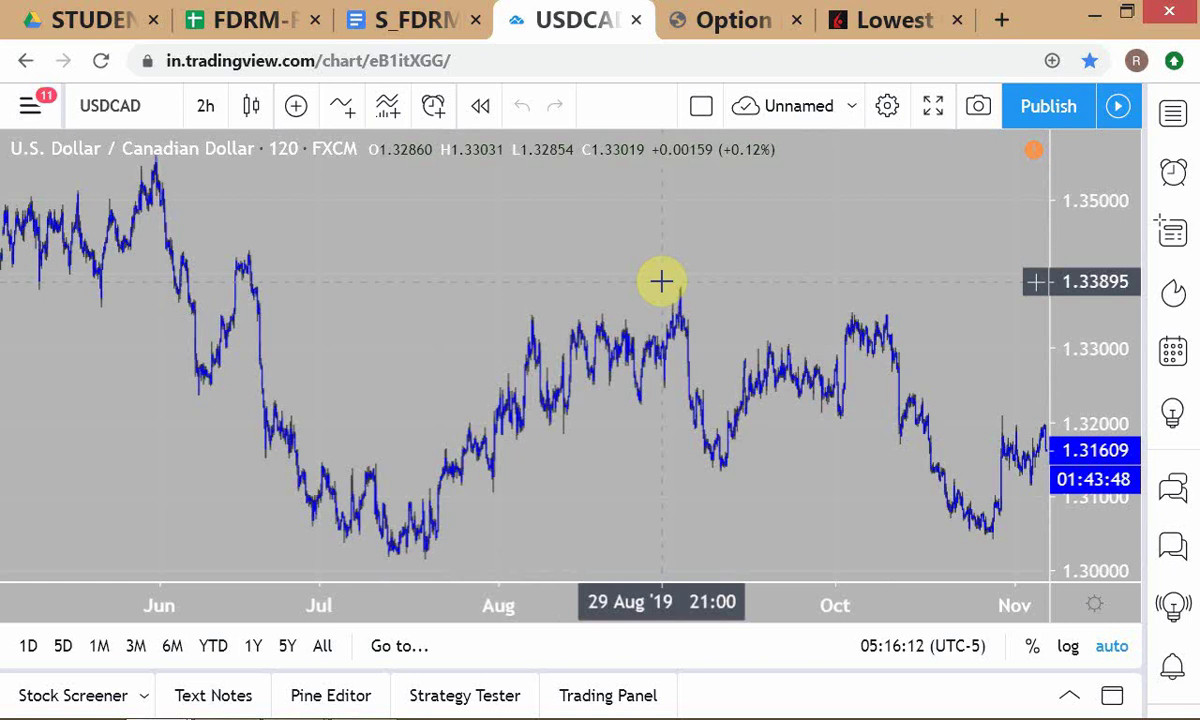
{"action": "type", "text": "5"}
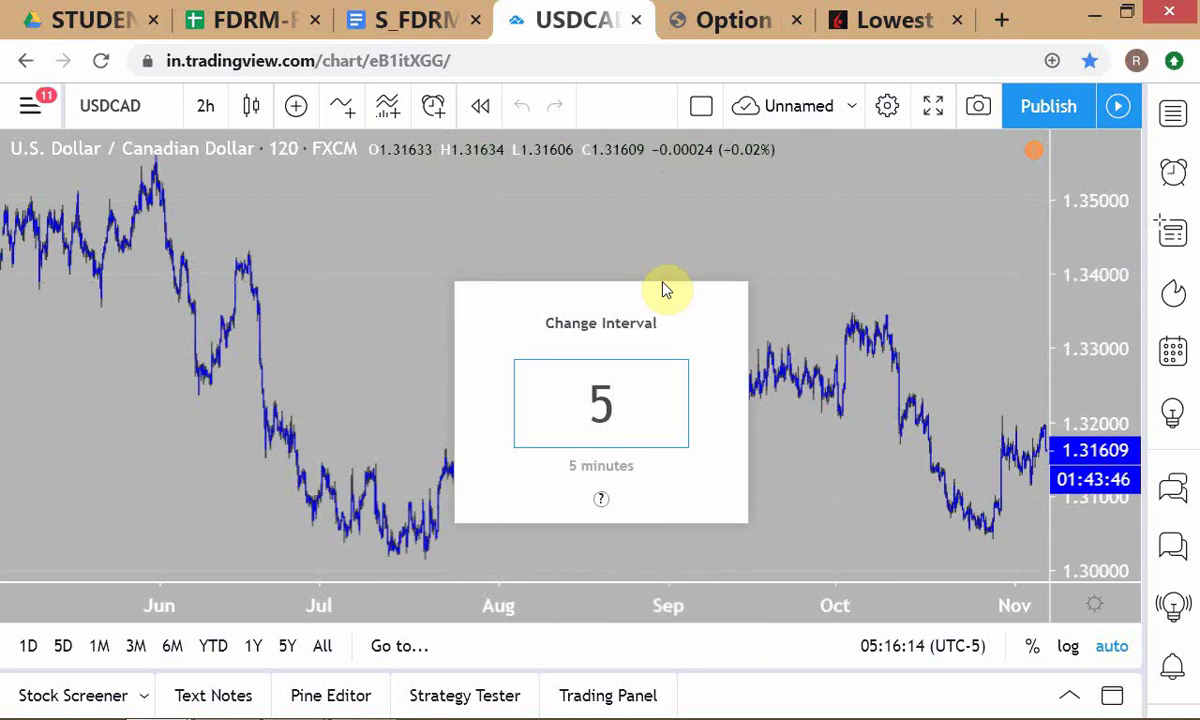
{"action": "key", "text": "BackSpace"}
{"action": "type", "text": "23"}
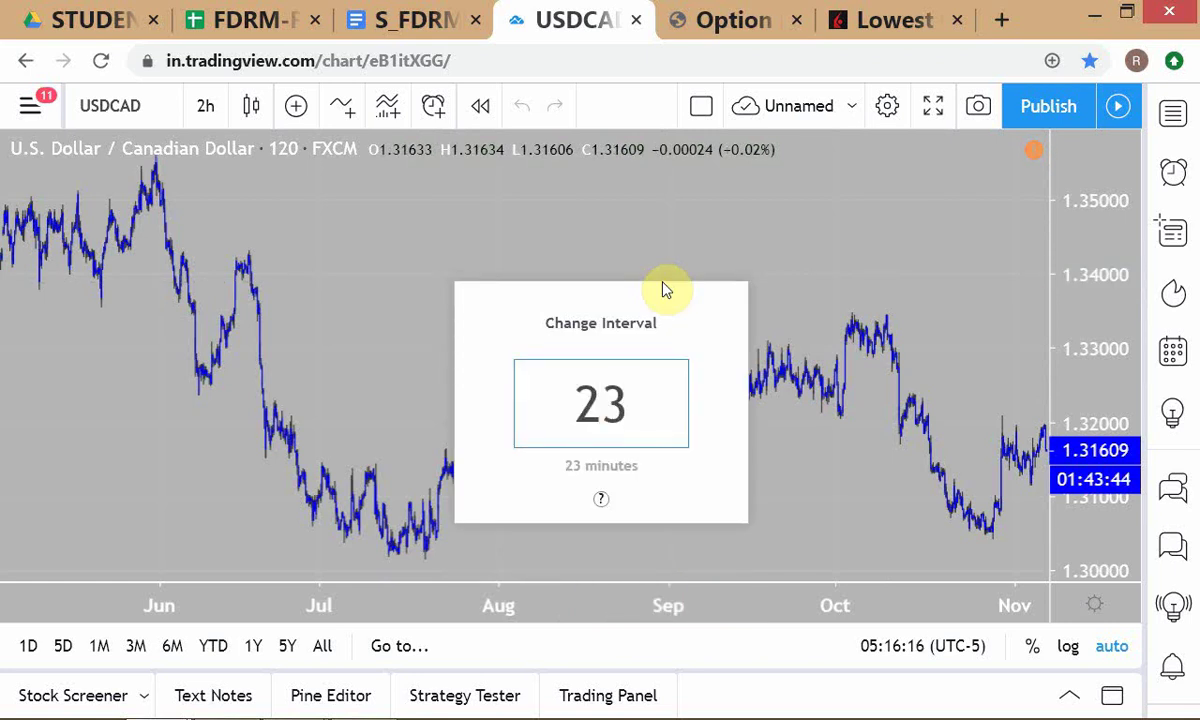
{"action": "key", "text": "BackSpace"}
{"action": "type", "text": "40"}
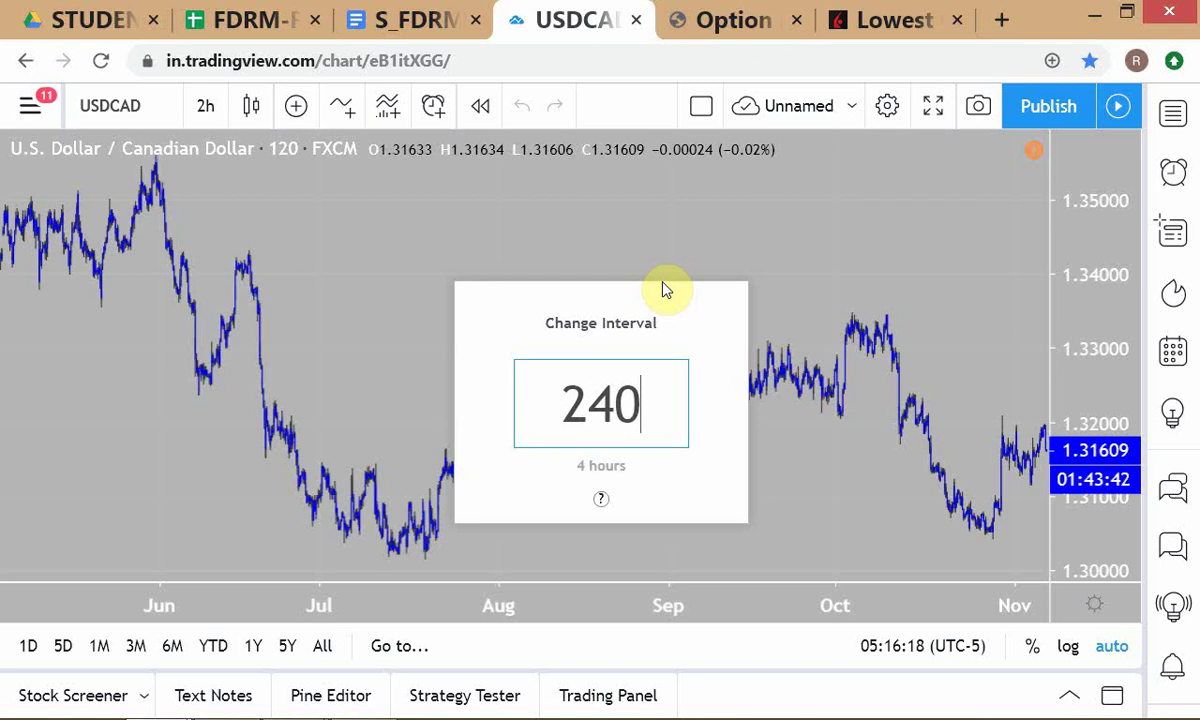
{"action": "key", "text": "Return"}
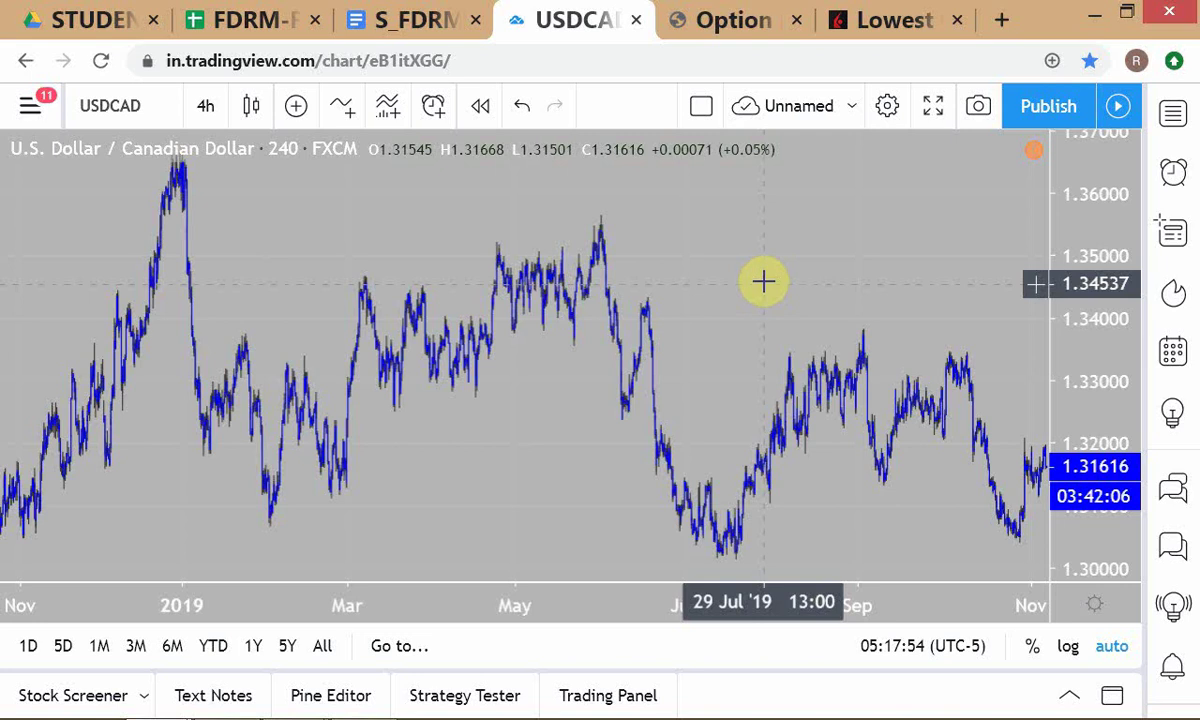
Switch to the FDRM-FALL-19_CALC spreadsheet and open its TRD RISK sheet.
{"action": "left_click", "coordinate": [234, 27]}
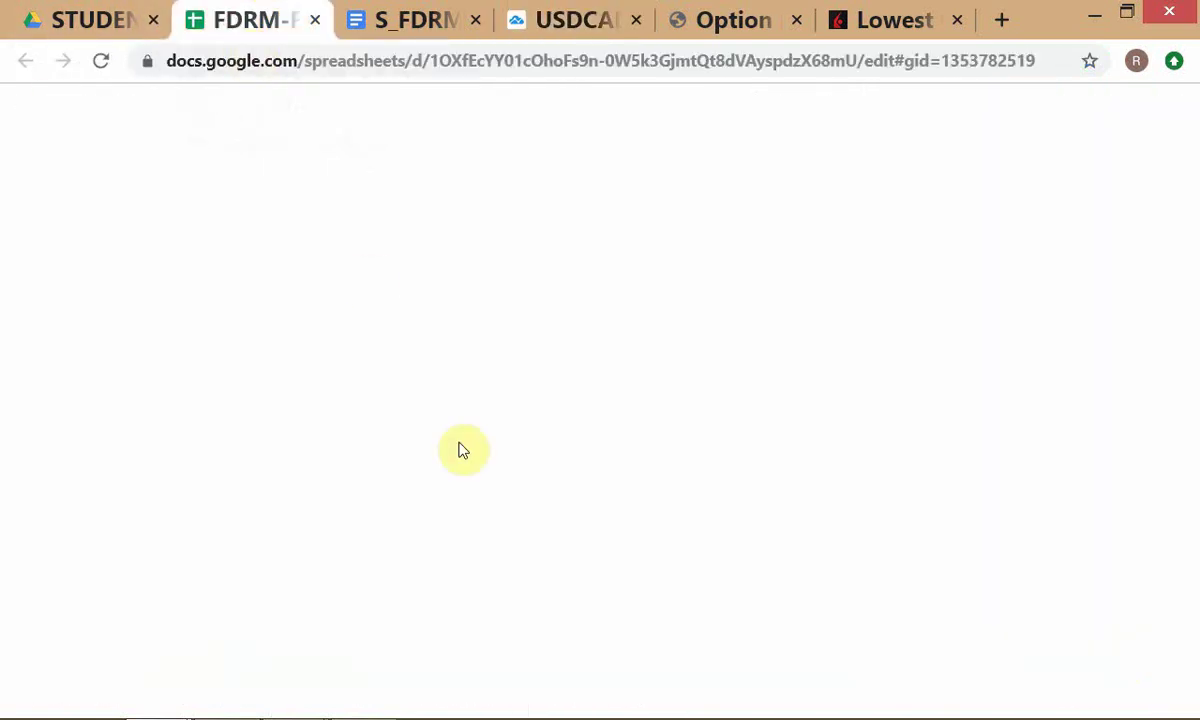
{"action": "left_click", "coordinate": [801, 693]}
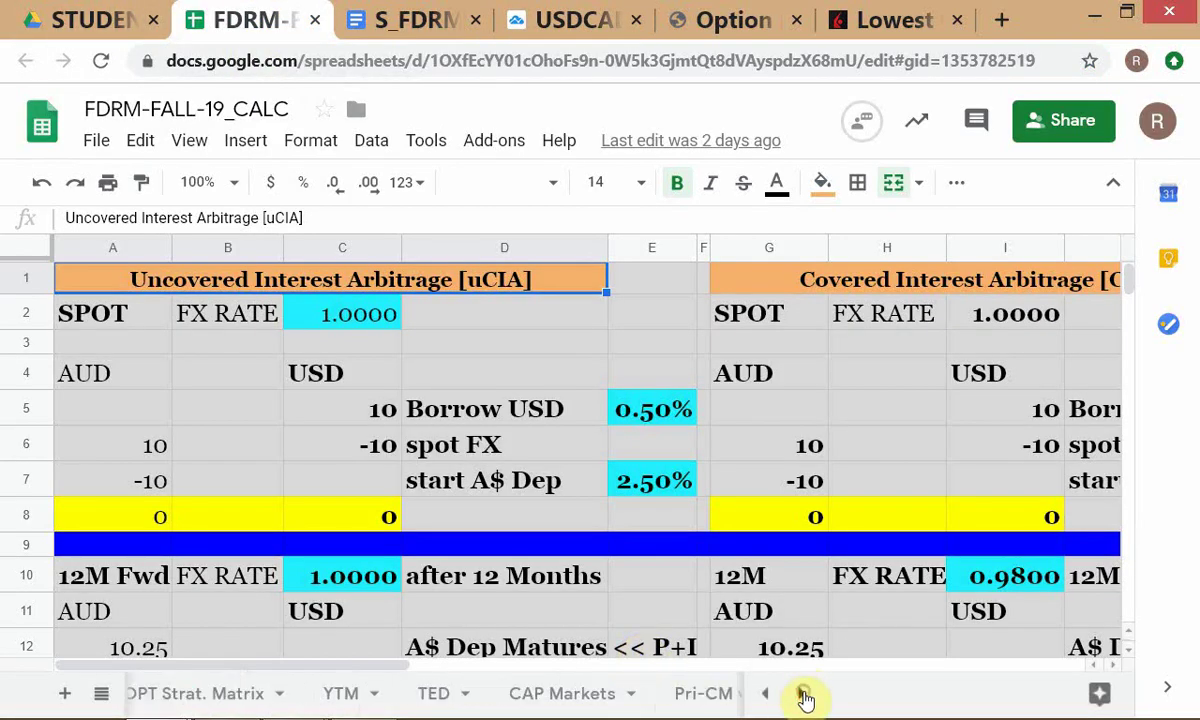
{"action": "left_click", "coordinate": [801, 693]}
{"action": "left_click", "coordinate": [801, 693]}
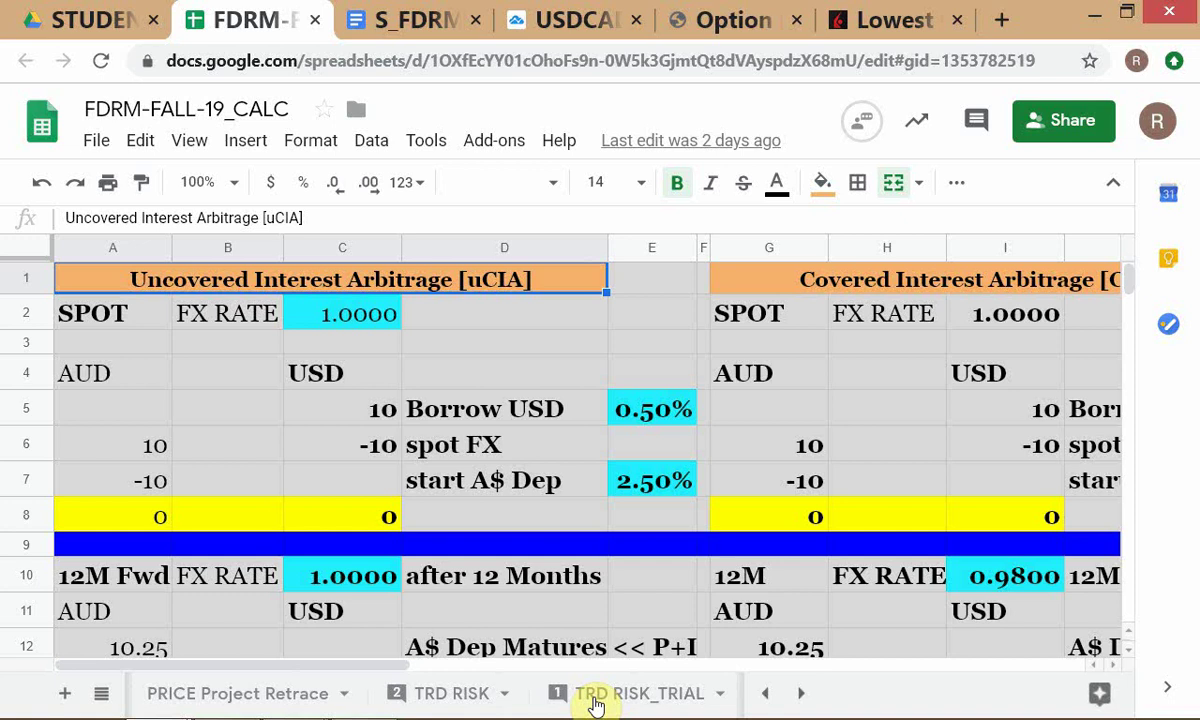
{"action": "left_click", "coordinate": [443, 699]}
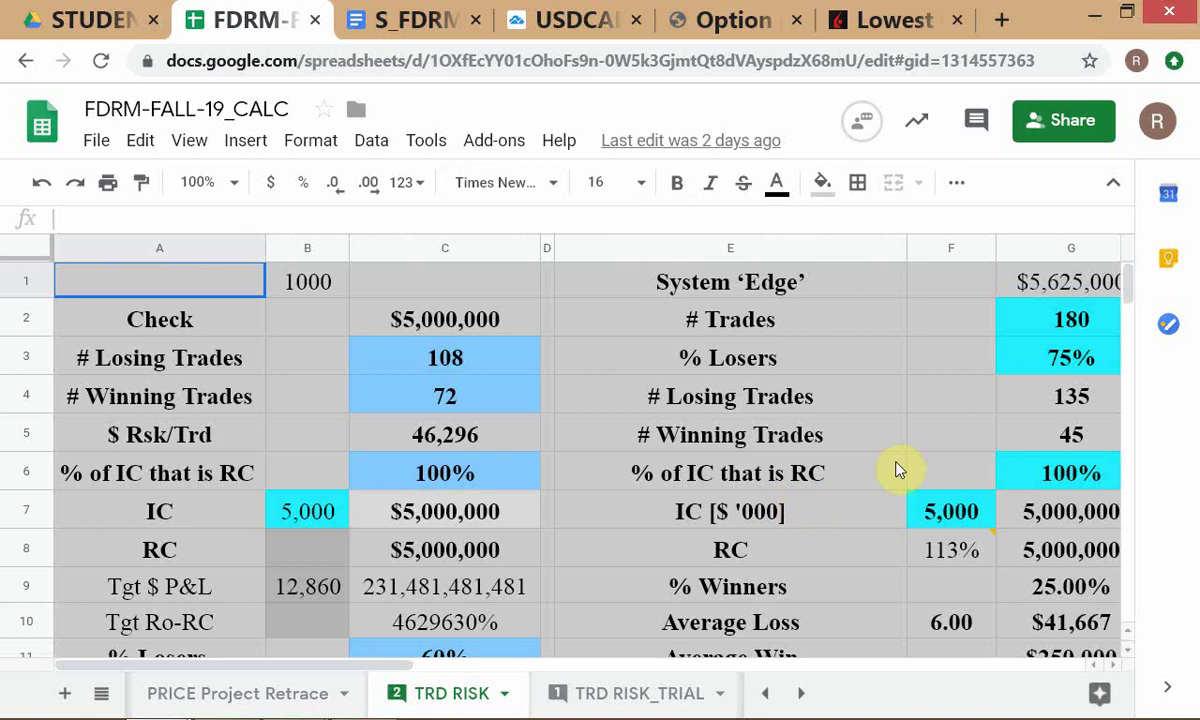
Examine the column G cells for number of losing trades, number of winning trades and % of IC that is RC.
{"action": "left_click", "coordinate": [897, 470]}
{"action": "key", "text": "Right"}
{"action": "key", "text": "Right"}
{"action": "key", "text": "Right"}
{"action": "key", "text": "Right"}
{"action": "key", "text": "Right"}
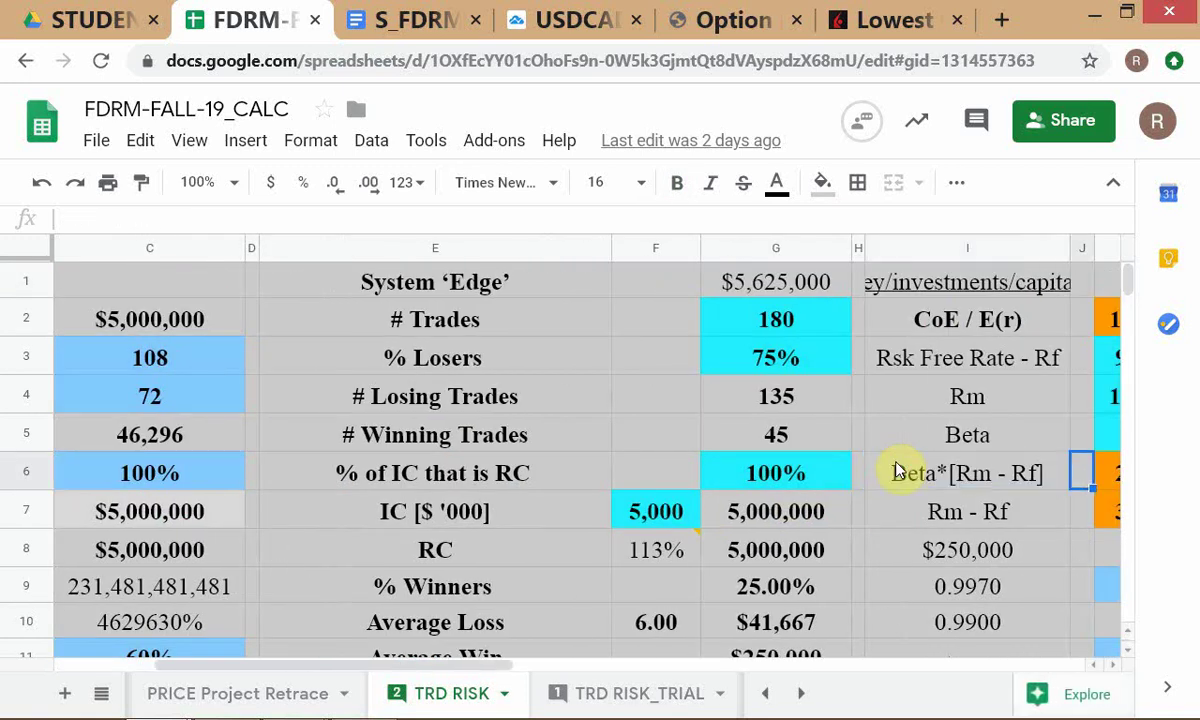
{"action": "key", "text": "Right"}
{"action": "key", "text": "Left"}
{"action": "key", "text": "Left"}
{"action": "key", "text": "Left"}
{"action": "key", "text": "Left"}
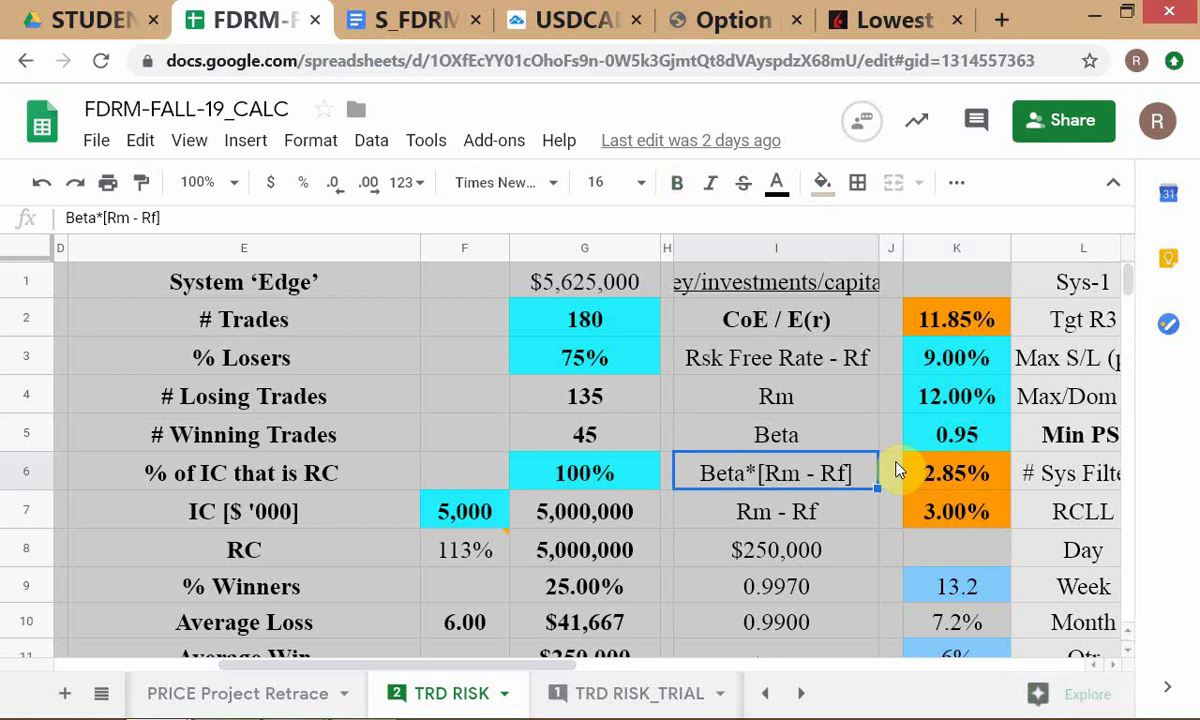
{"action": "key", "text": "Up"}
{"action": "key", "text": "Up"}
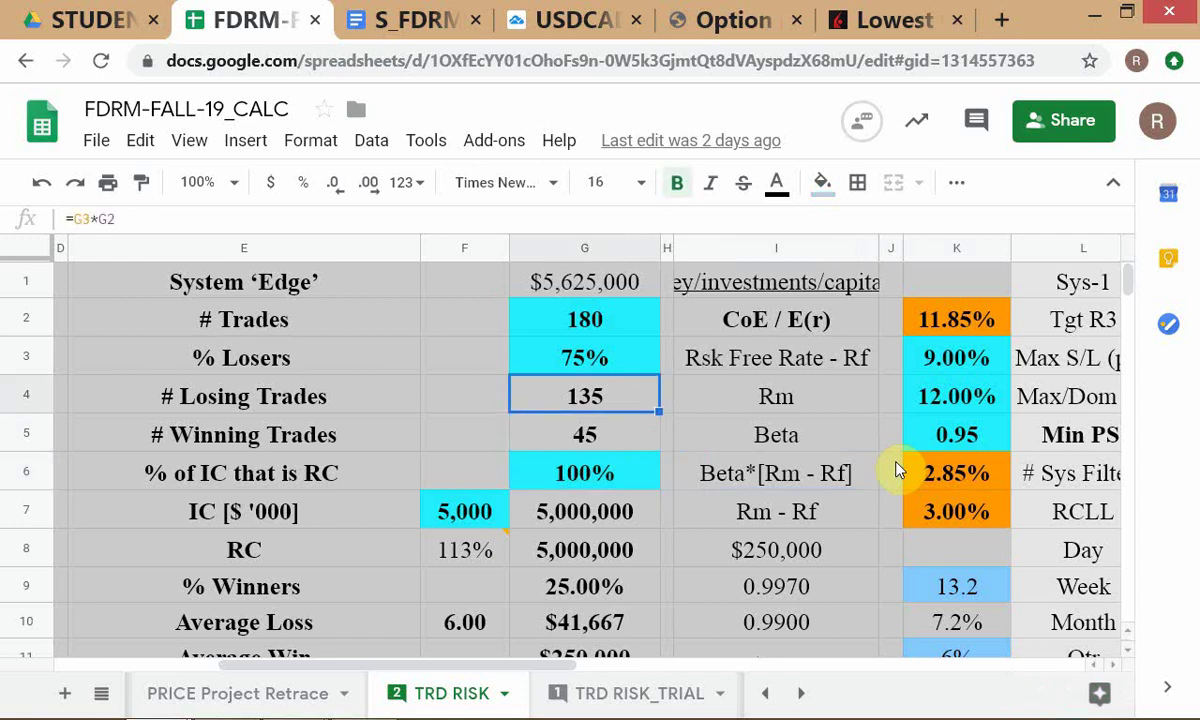
{"action": "key", "text": "Down"}
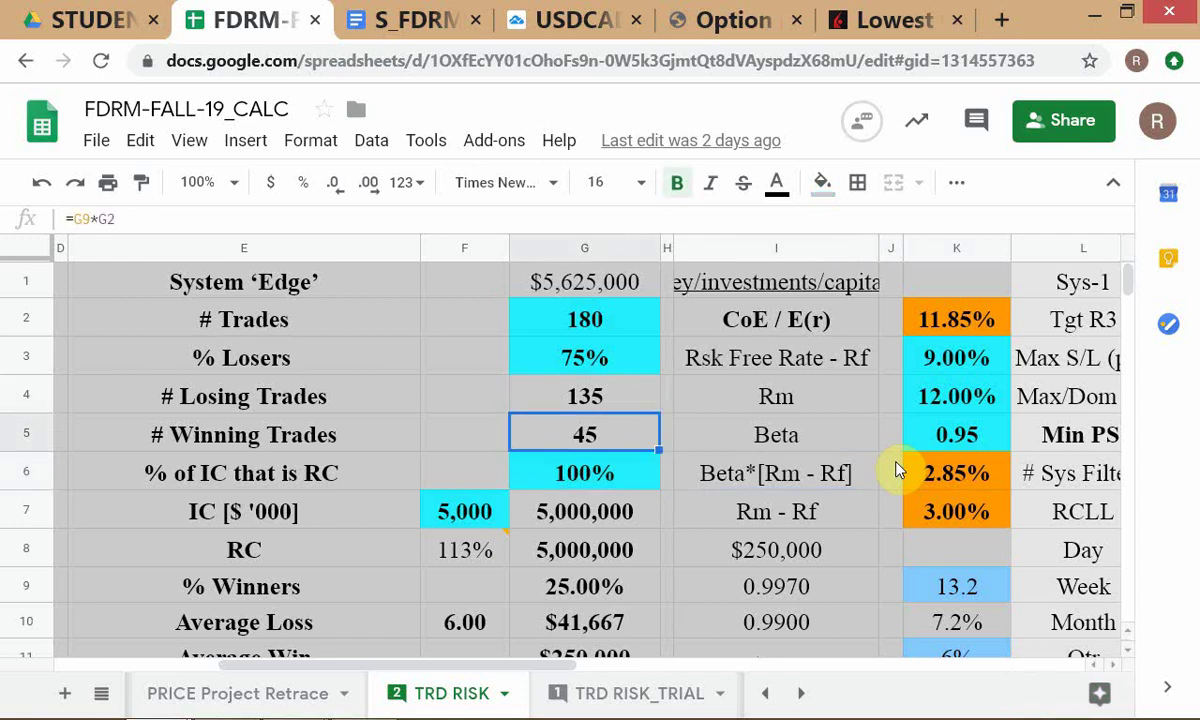
{"action": "key", "text": "Down"}
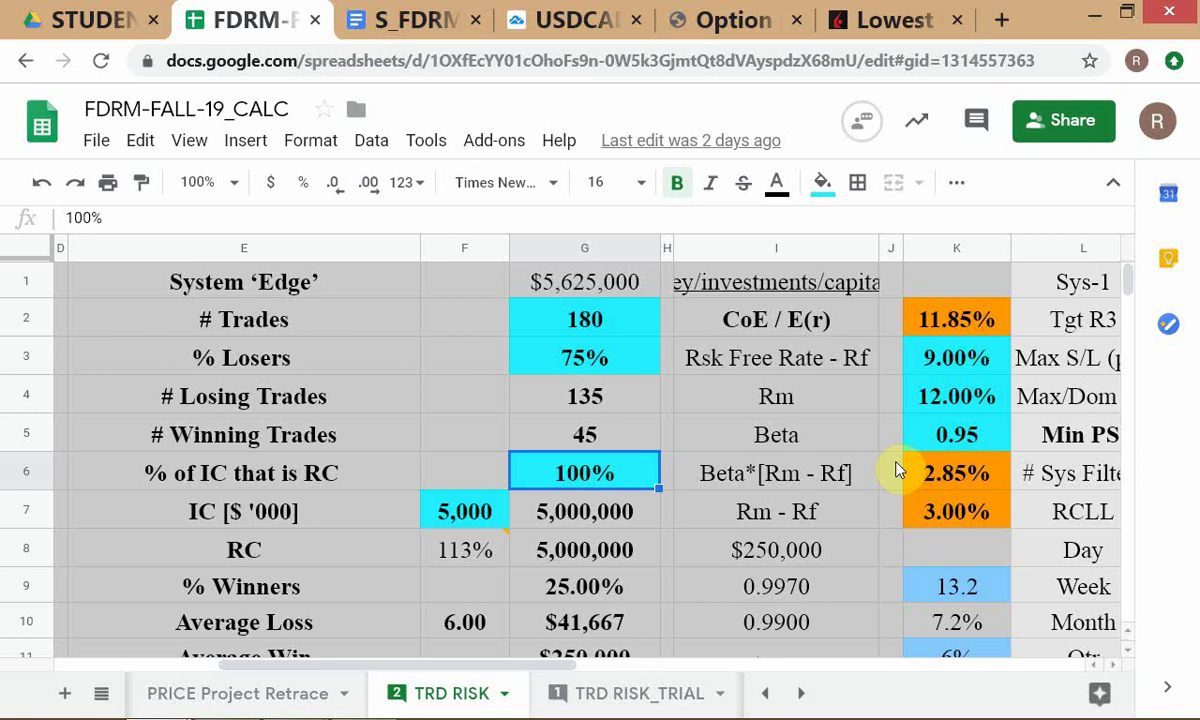
Compare the formulas of the Est. Gross Pft and System 'Edge' x [# Trades] cells in column G.
{"action": "scroll", "coordinate": [840, 530], "scroll_direction": "down", "scroll_amount": 5}
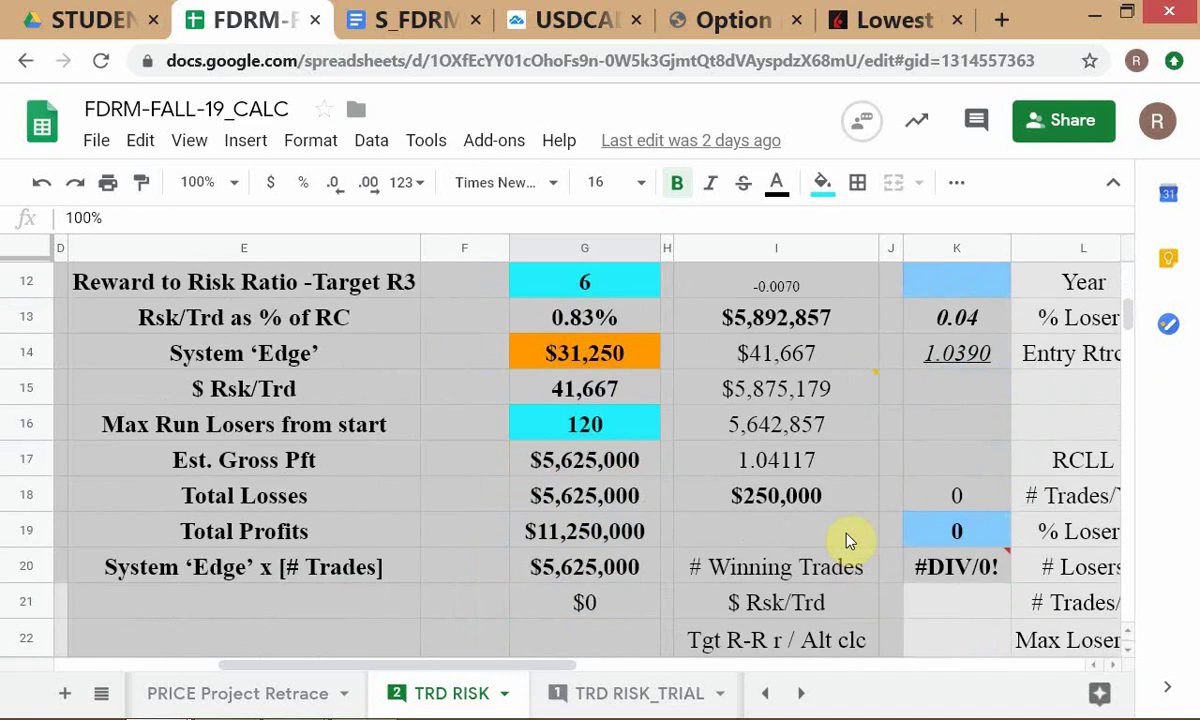
{"action": "left_click", "coordinate": [538, 458]}
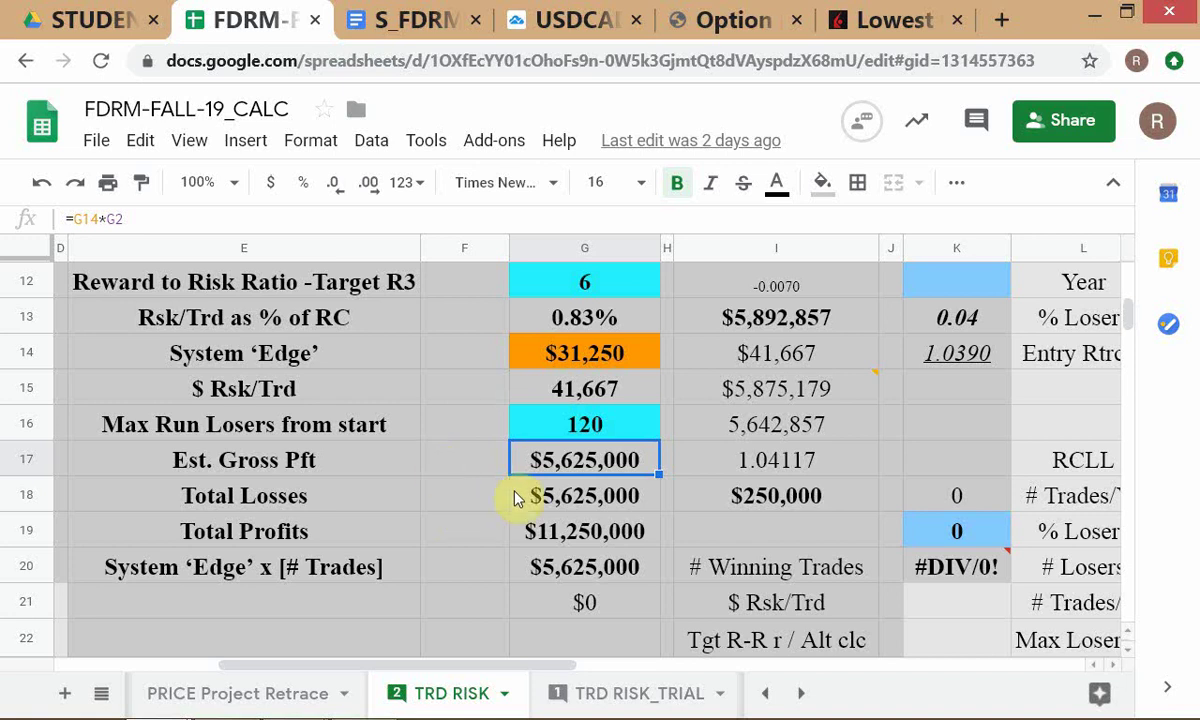
{"action": "left_click", "coordinate": [541, 564]}
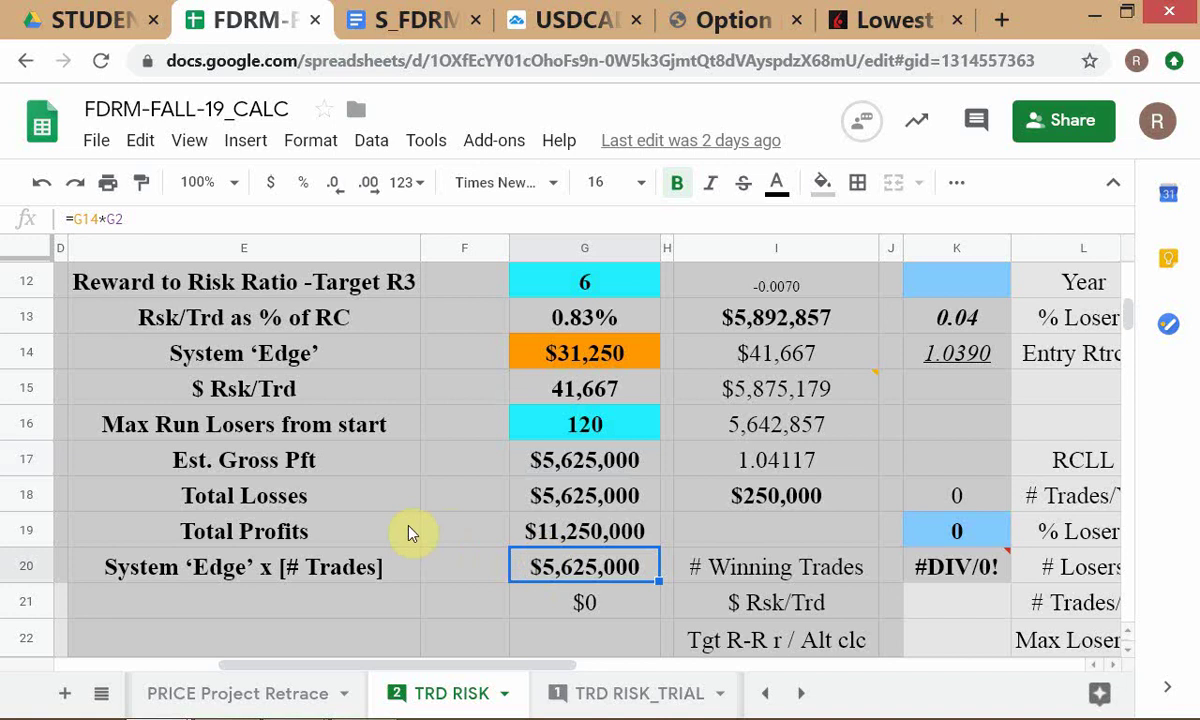
{"action": "left_click", "coordinate": [566, 468]}
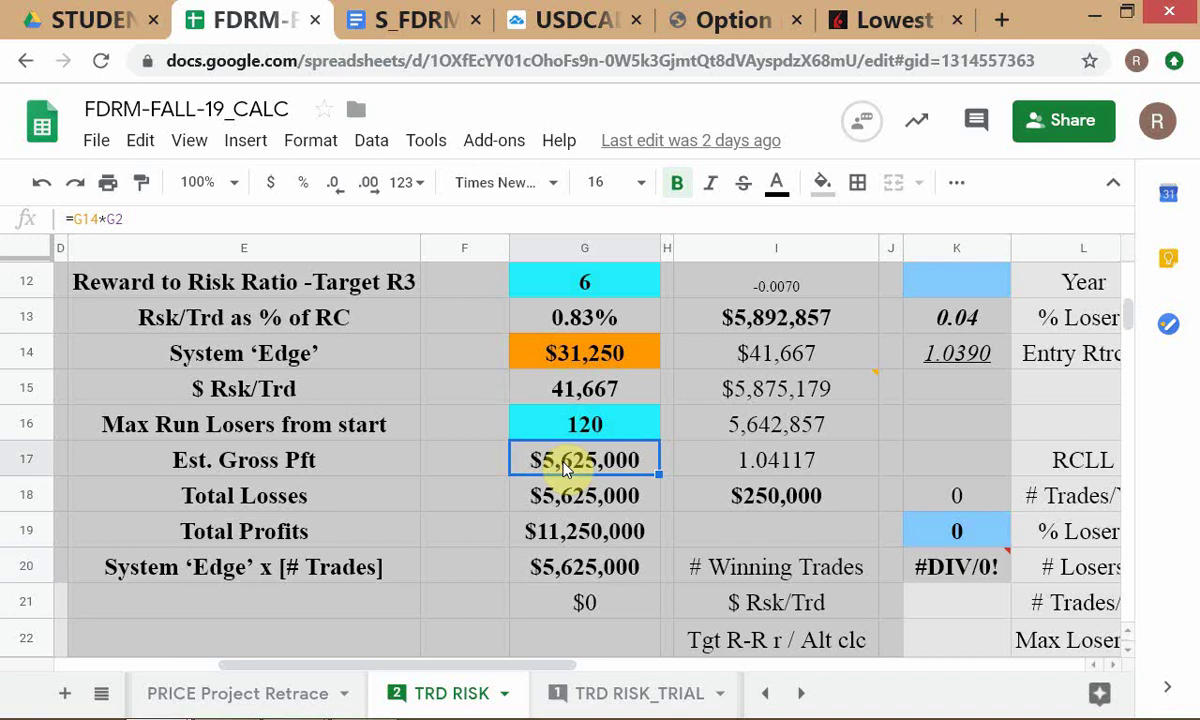
Examine the Total Profits and Total Losses formulas in column G, along with the Est. Gross Pft label.
{"action": "left_click", "coordinate": [375, 535]}
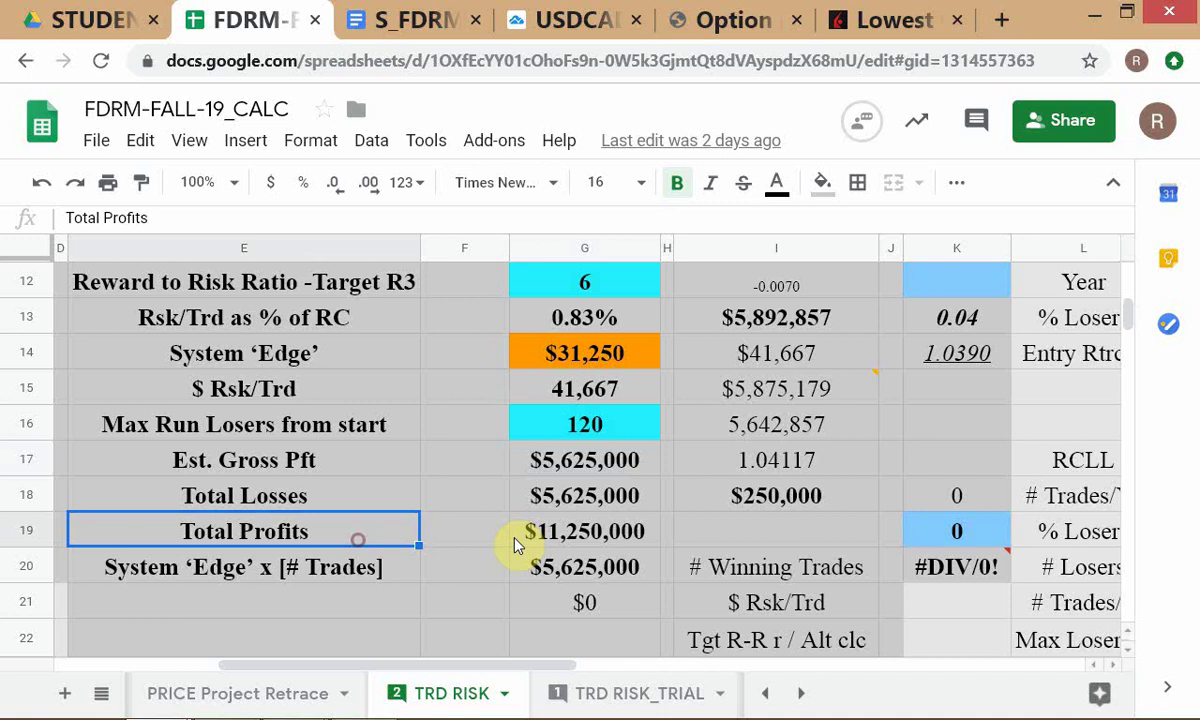
{"action": "left_click", "coordinate": [585, 540]}
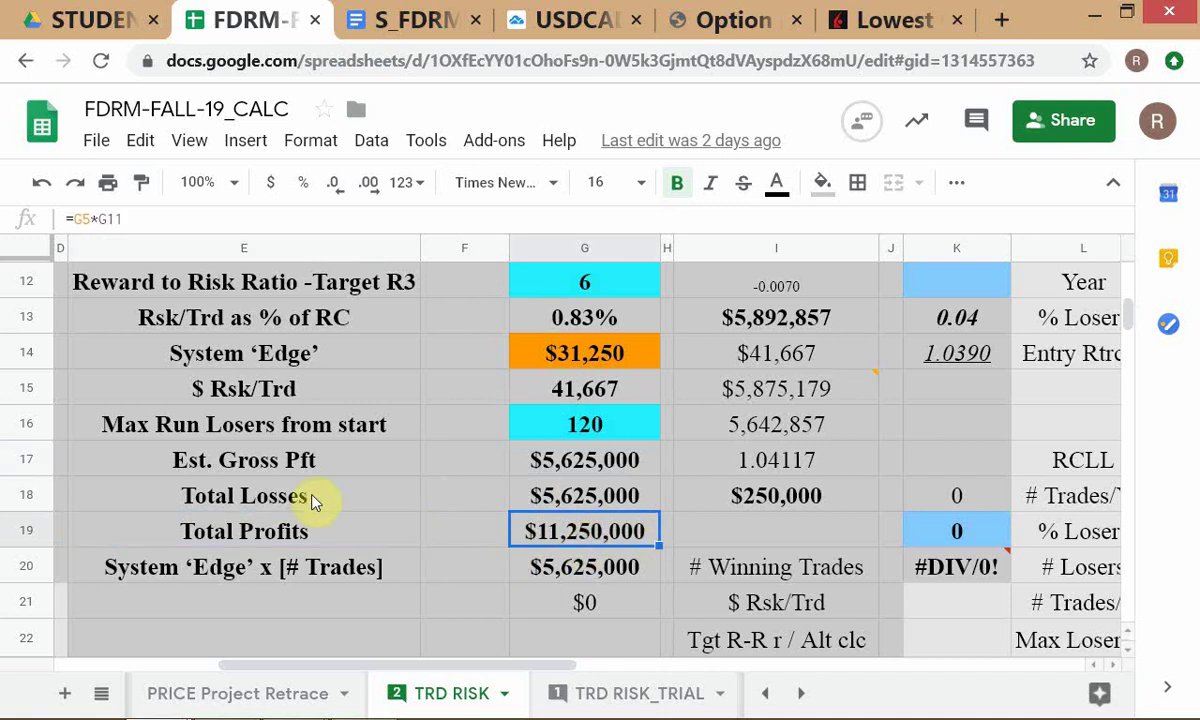
{"action": "left_click", "coordinate": [530, 510]}
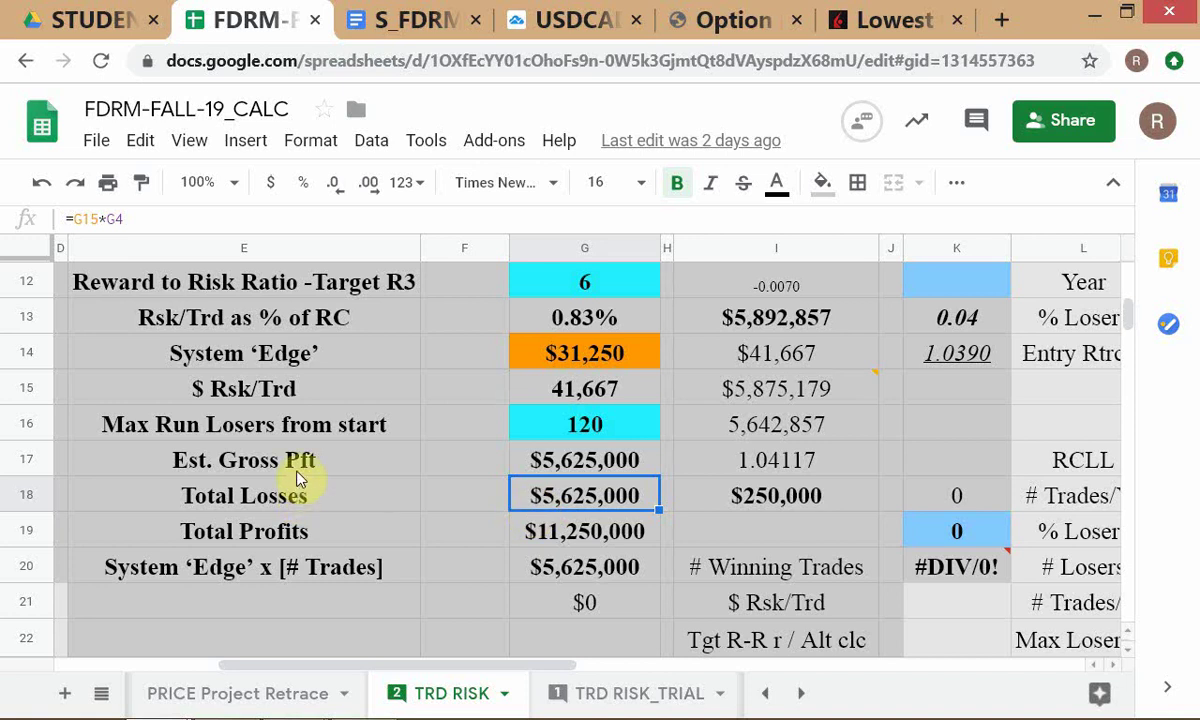
{"action": "left_click", "coordinate": [358, 470]}
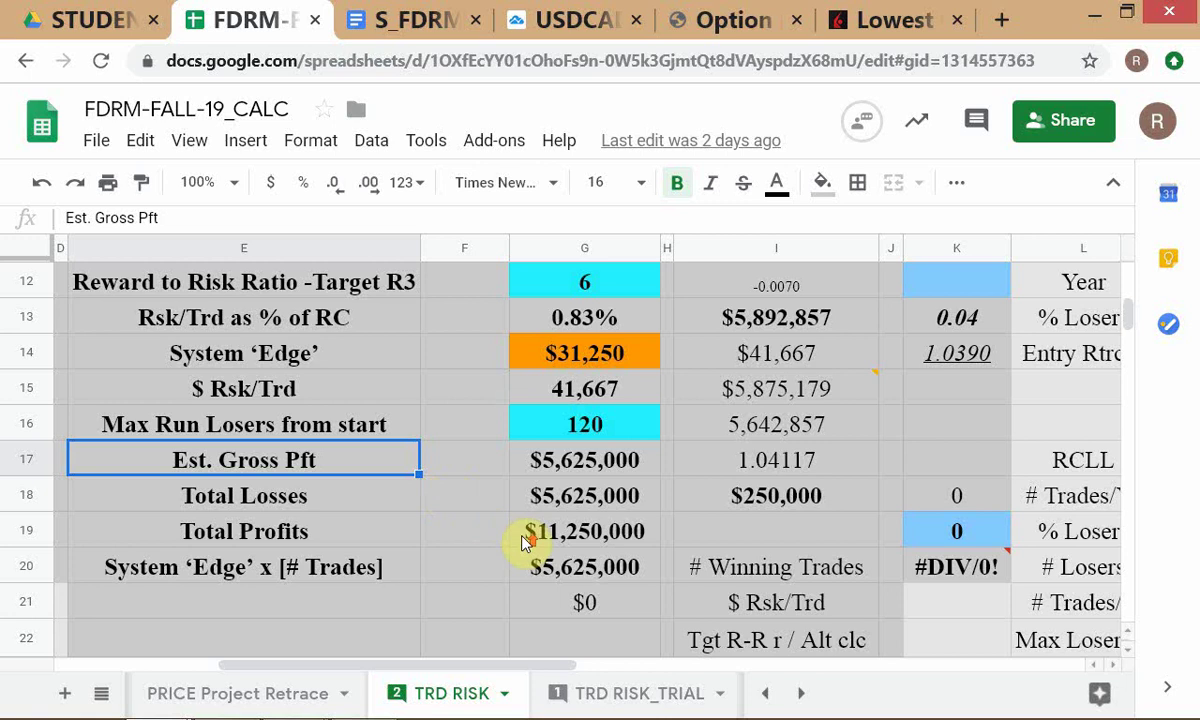
Check the Est. Gross Pft formula in column G against the system edge and number of trades it refers to.
{"action": "scroll", "coordinate": [520, 540], "scroll_direction": "up", "scroll_amount": 1}
{"action": "scroll", "coordinate": [597, 582], "scroll_direction": "up", "scroll_amount": 1}
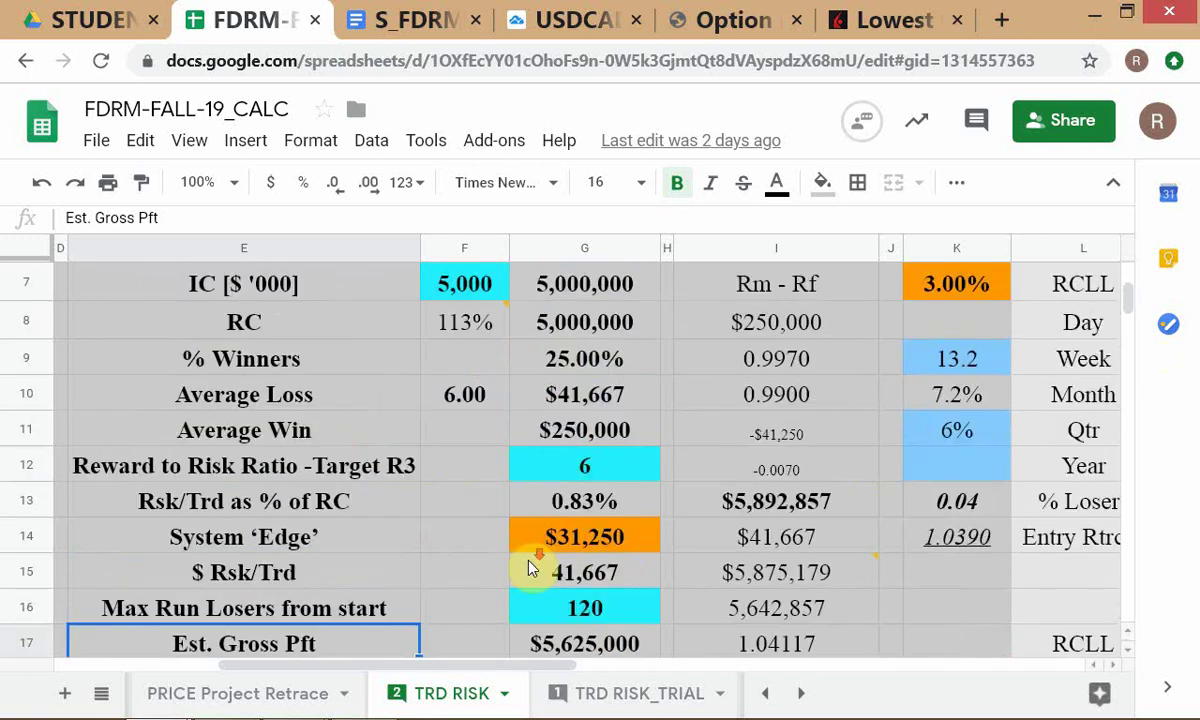
{"action": "scroll", "coordinate": [528, 568], "scroll_direction": "down", "scroll_amount": 1}
{"action": "left_click", "coordinate": [533, 572]}
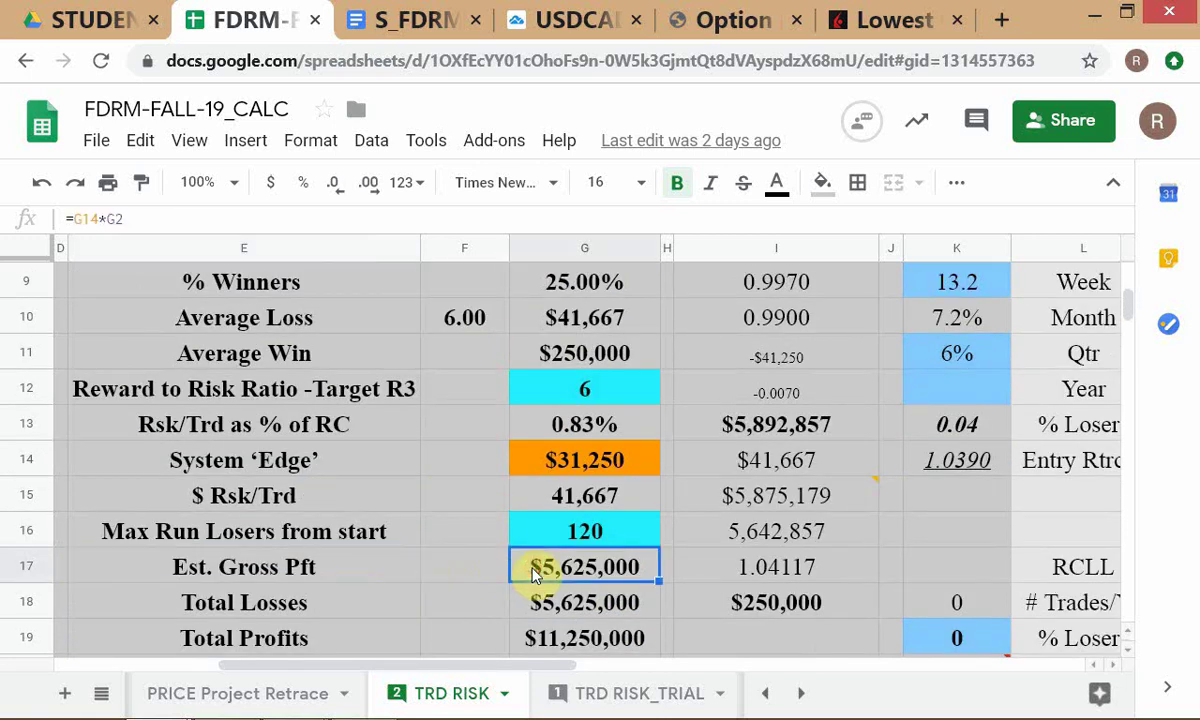
{"action": "scroll", "coordinate": [535, 572], "scroll_direction": "up", "scroll_amount": 2}
{"action": "scroll", "coordinate": [535, 572], "scroll_direction": "down", "scroll_amount": 2}
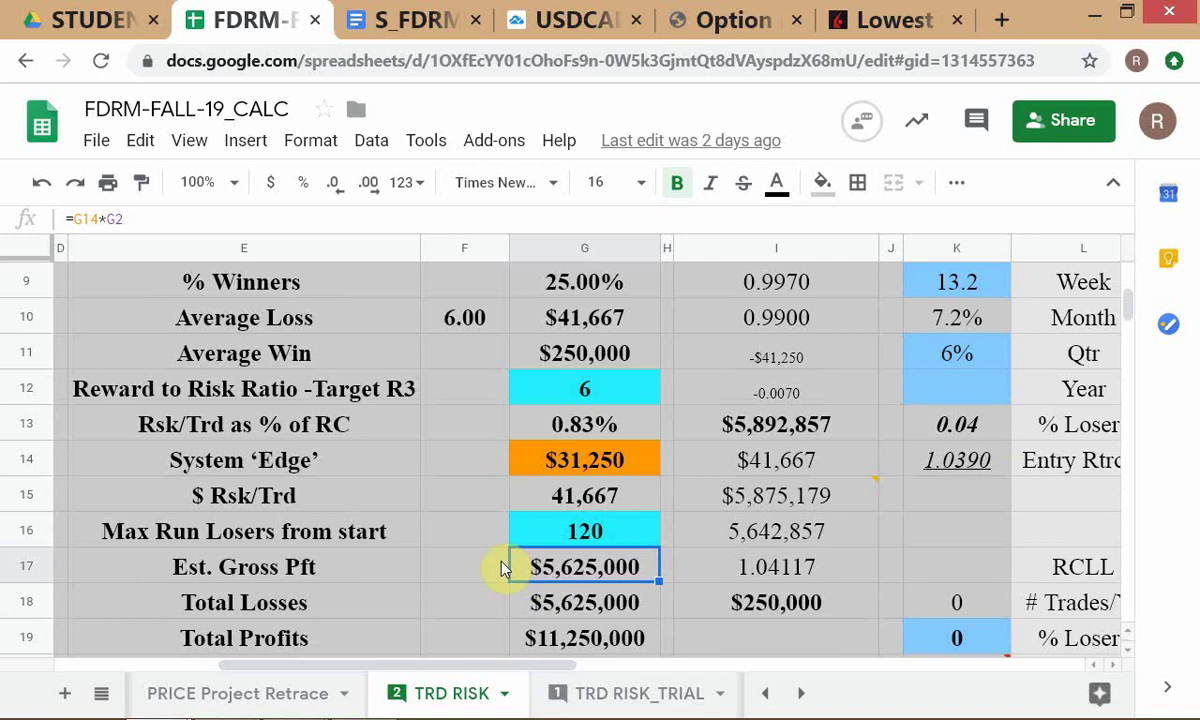
{"action": "scroll", "coordinate": [503, 568], "scroll_direction": "up", "scroll_amount": 3}
{"action": "mouse_move", "coordinate": [500, 565]}
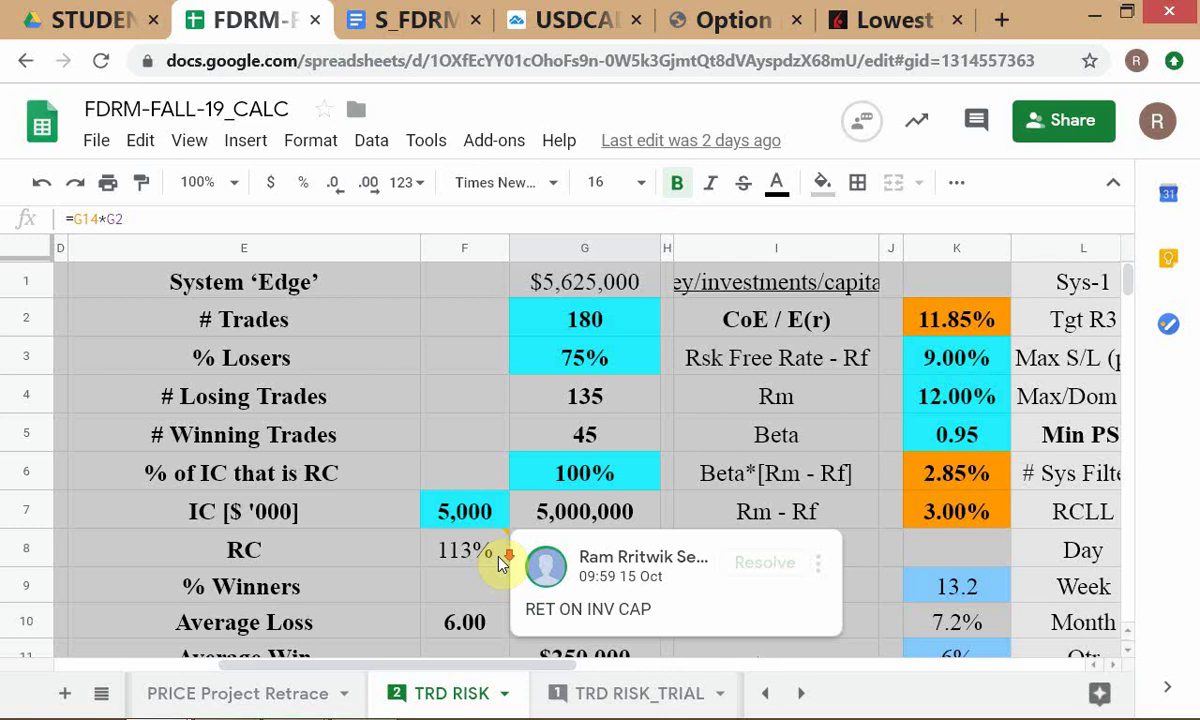
{"action": "scroll", "coordinate": [500, 565], "scroll_direction": "down", "scroll_amount": 2}
{"action": "scroll", "coordinate": [378, 585], "scroll_direction": "down", "scroll_amount": 2}
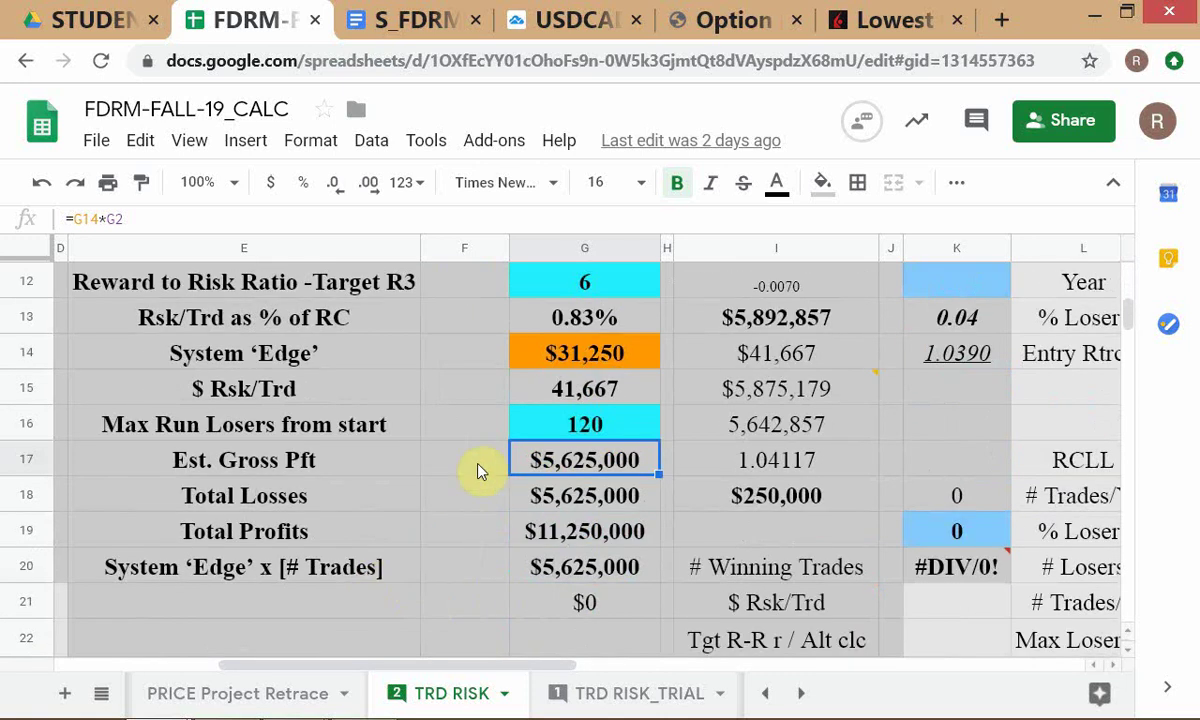
{"action": "scroll", "coordinate": [910, 580], "scroll_direction": "up", "scroll_amount": 4}
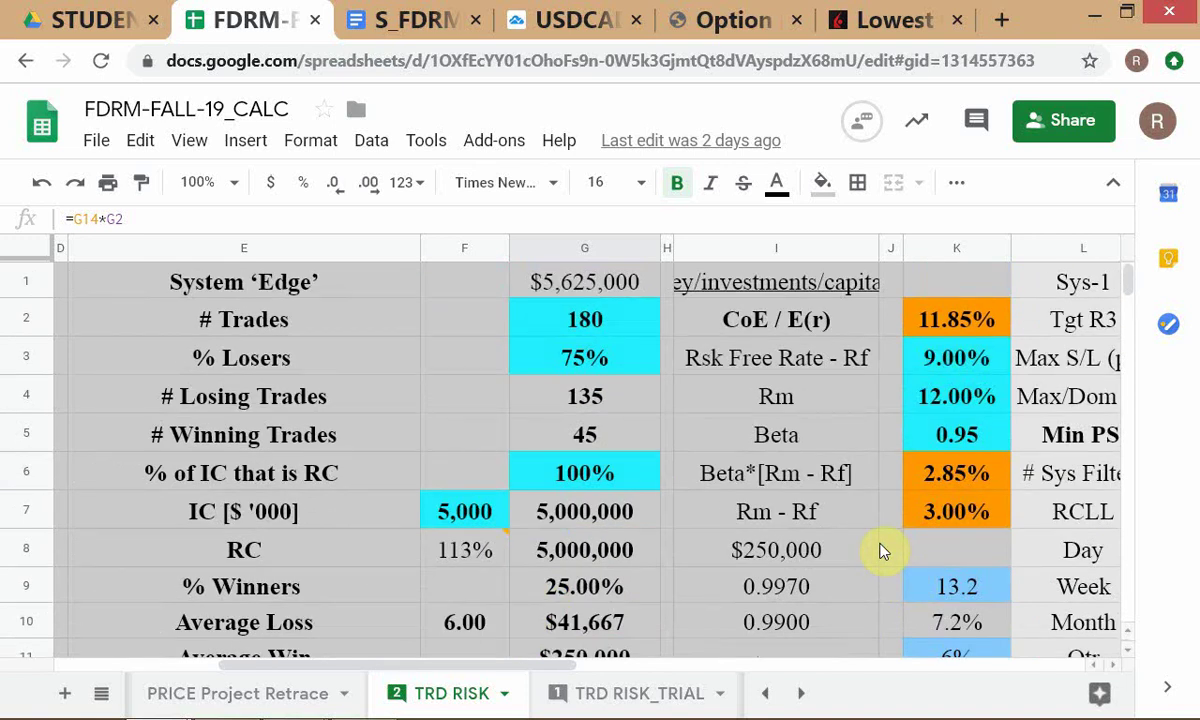
Inspect the % of IC that is RC input and review the profit and loss rows that follow it.
{"action": "left_click", "coordinate": [643, 474]}
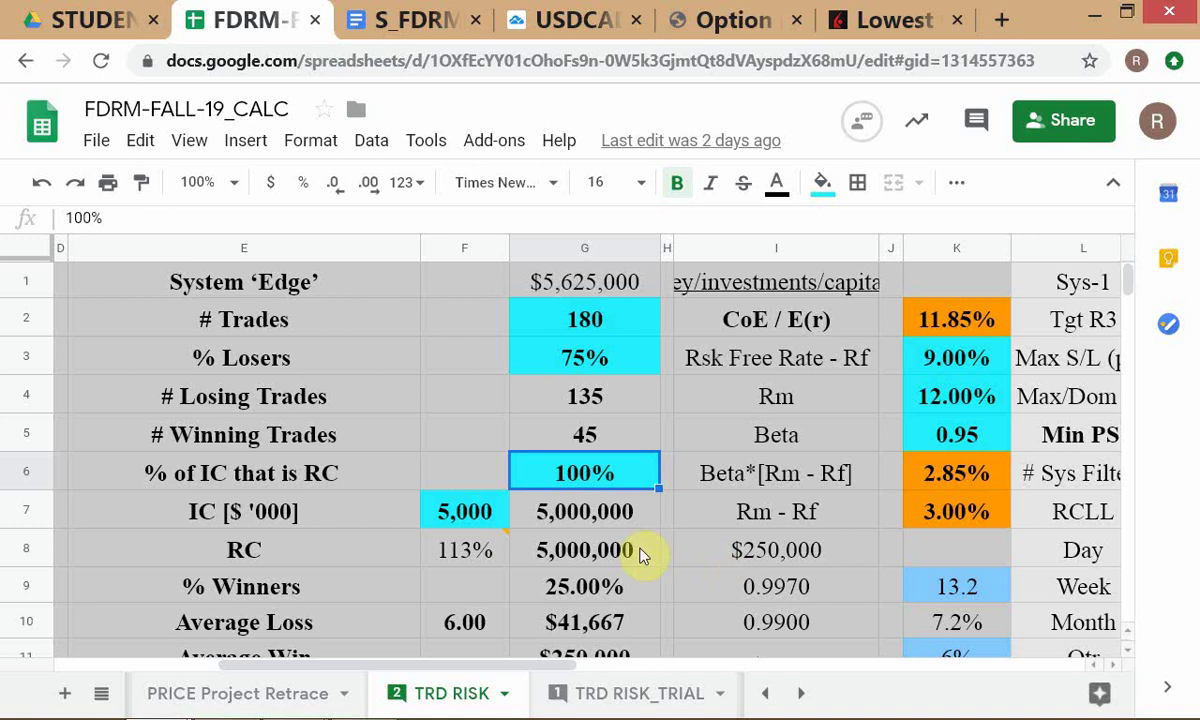
{"action": "left_click", "coordinate": [537, 490]}
{"action": "scroll", "coordinate": [537, 490], "scroll_direction": "down", "scroll_amount": 3}
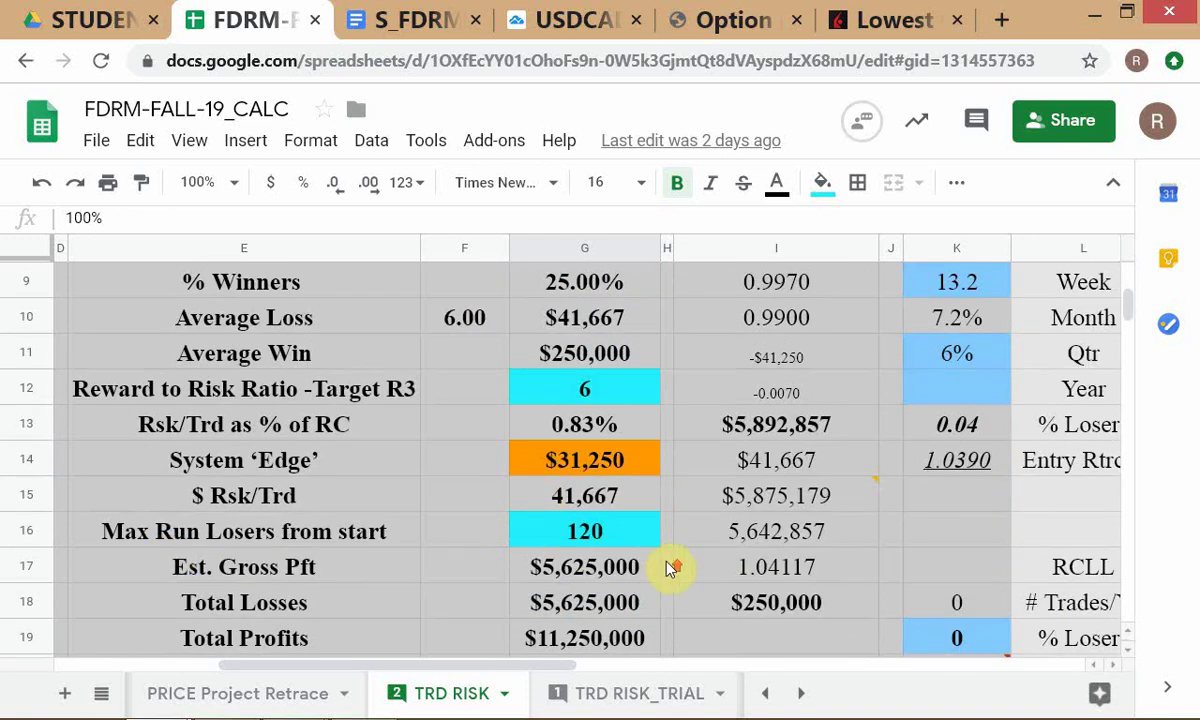
{"action": "scroll", "coordinate": [670, 567], "scroll_direction": "up", "scroll_amount": 3}
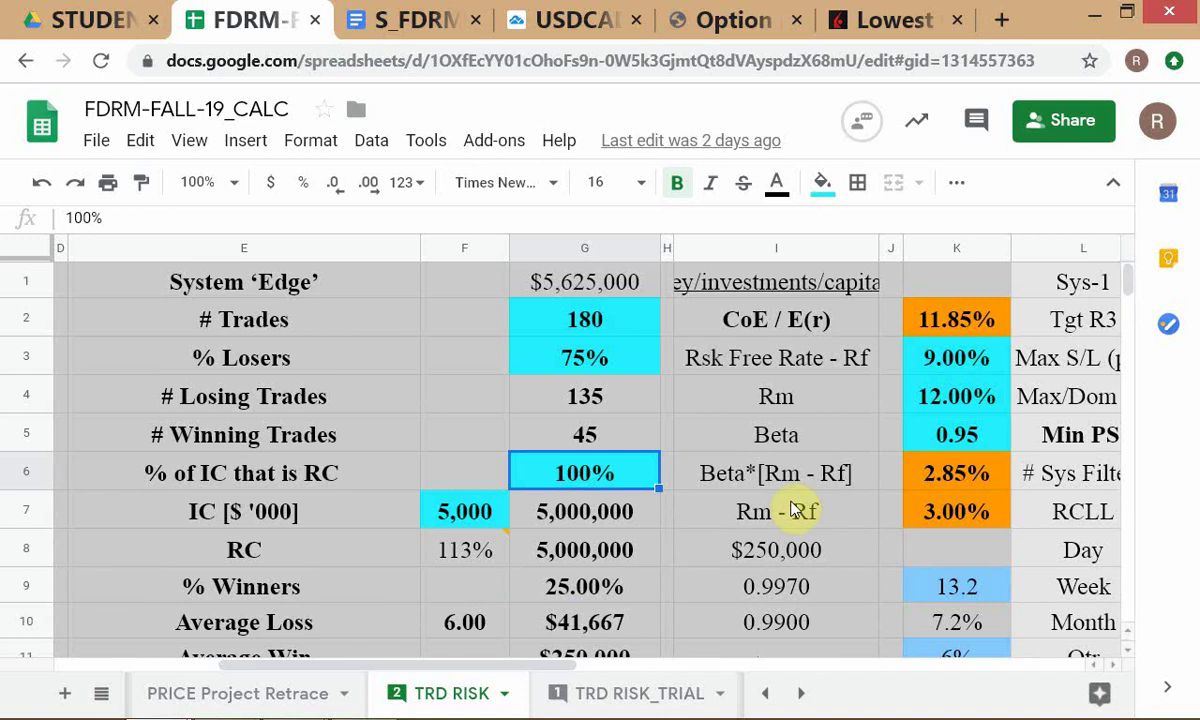
Switch to the S_FDRM-FALL-19 - SESSION OUTLINE document and find the second occurrence of JPY, in the trade P&L modelling notes.
{"action": "left_click", "coordinate": [405, 22]}
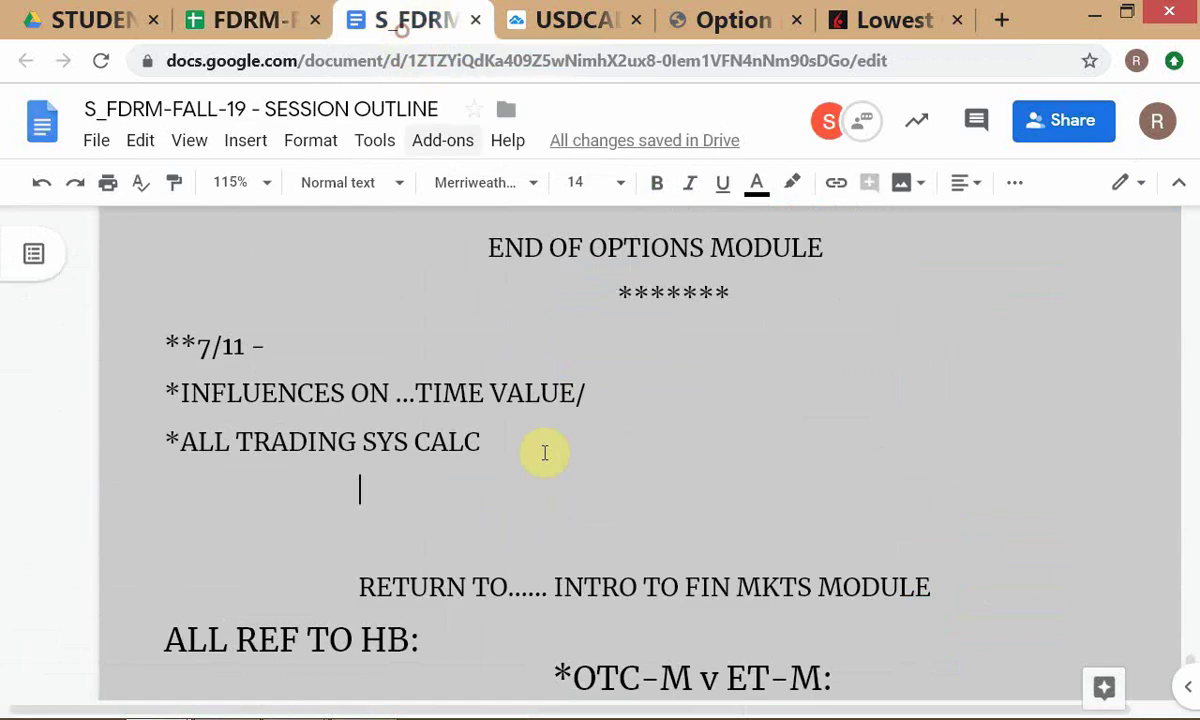
{"action": "left_click", "coordinate": [578, 549]}
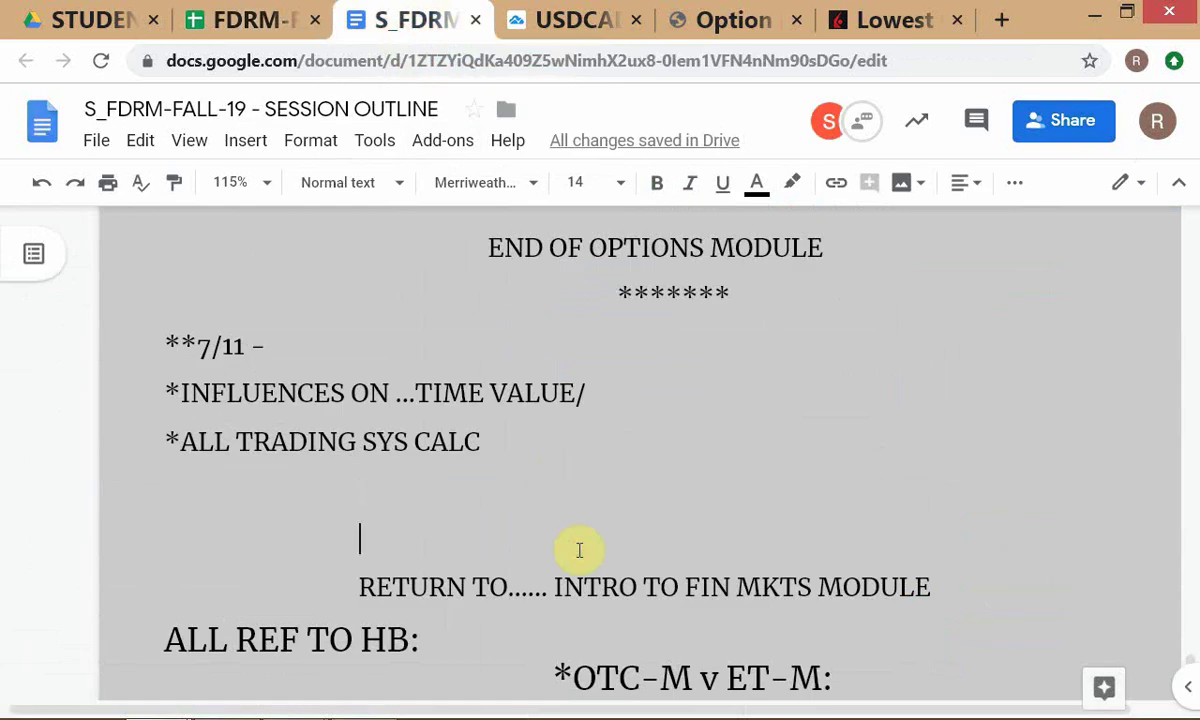
{"action": "scroll", "coordinate": [579, 549], "scroll_direction": "up", "scroll_amount": 10}
{"action": "left_click", "coordinate": [579, 549]}
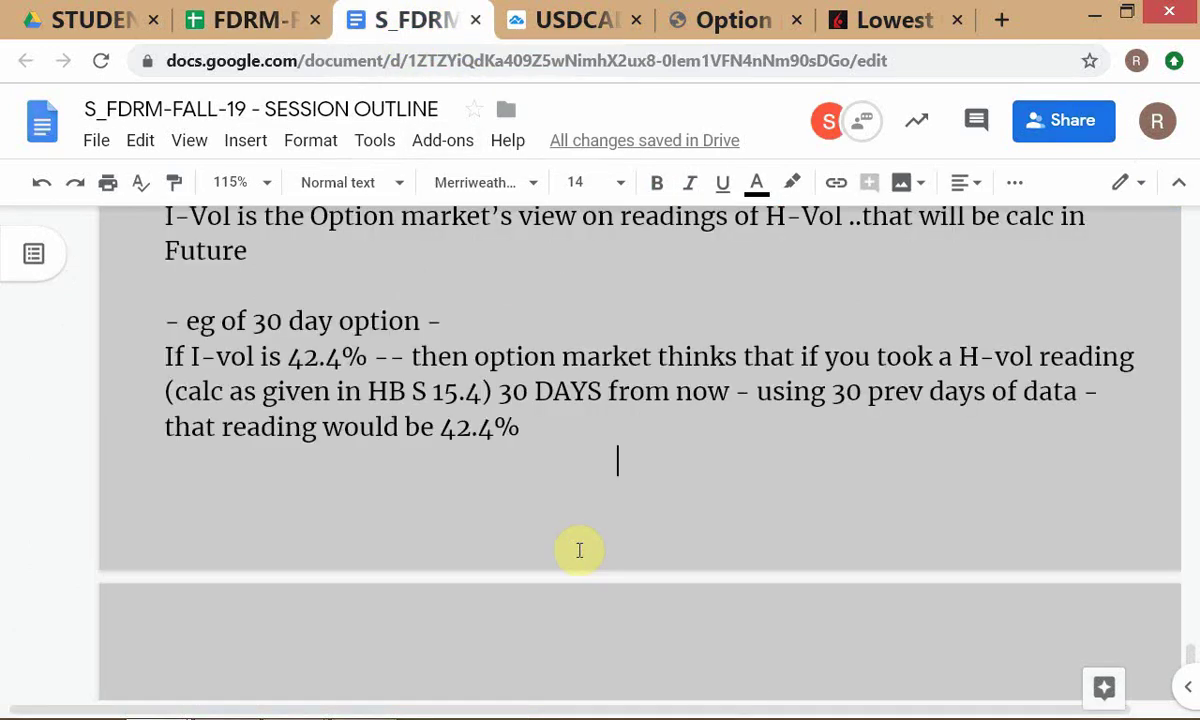
{"action": "scroll", "coordinate": [579, 549], "scroll_direction": "up", "scroll_amount": 5}
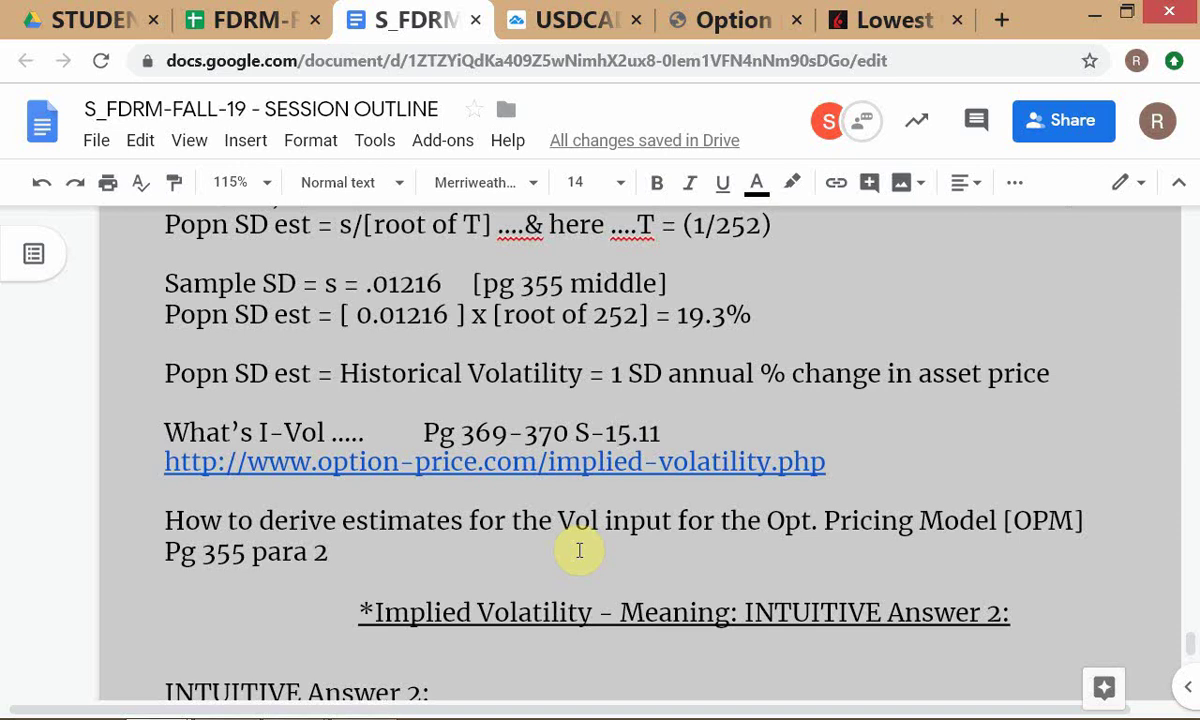
{"action": "key", "text": "ctrl+f"}
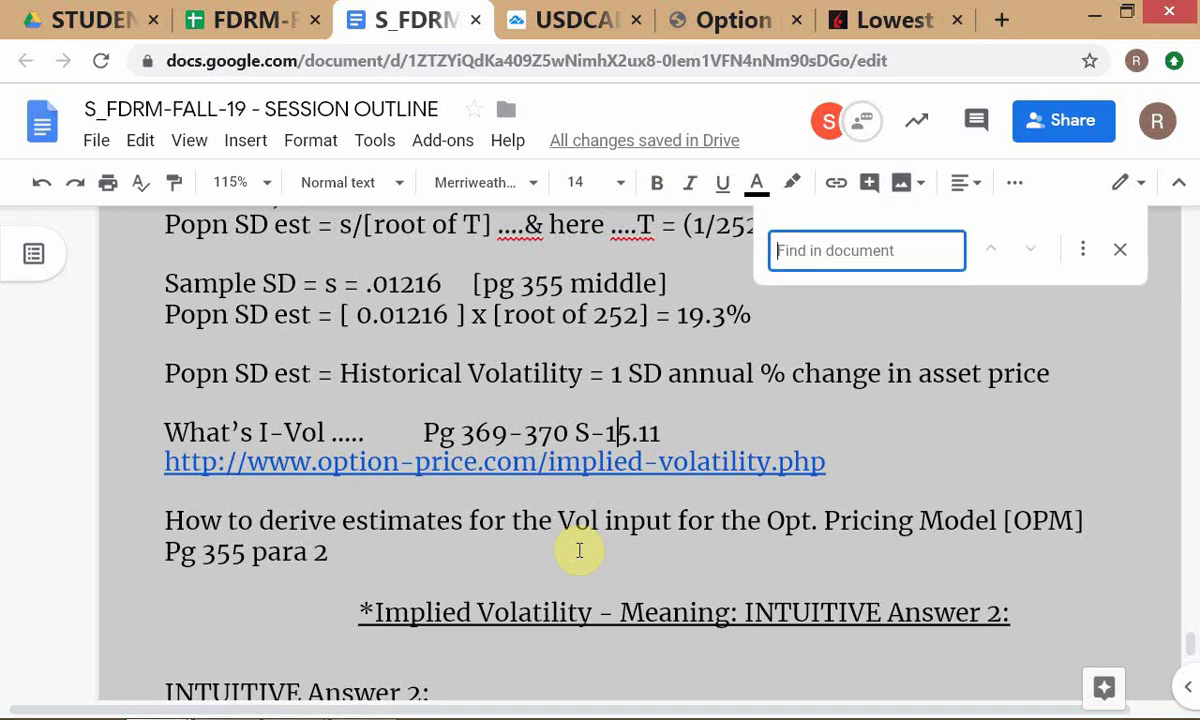
{"action": "type", "text": "JPY"}
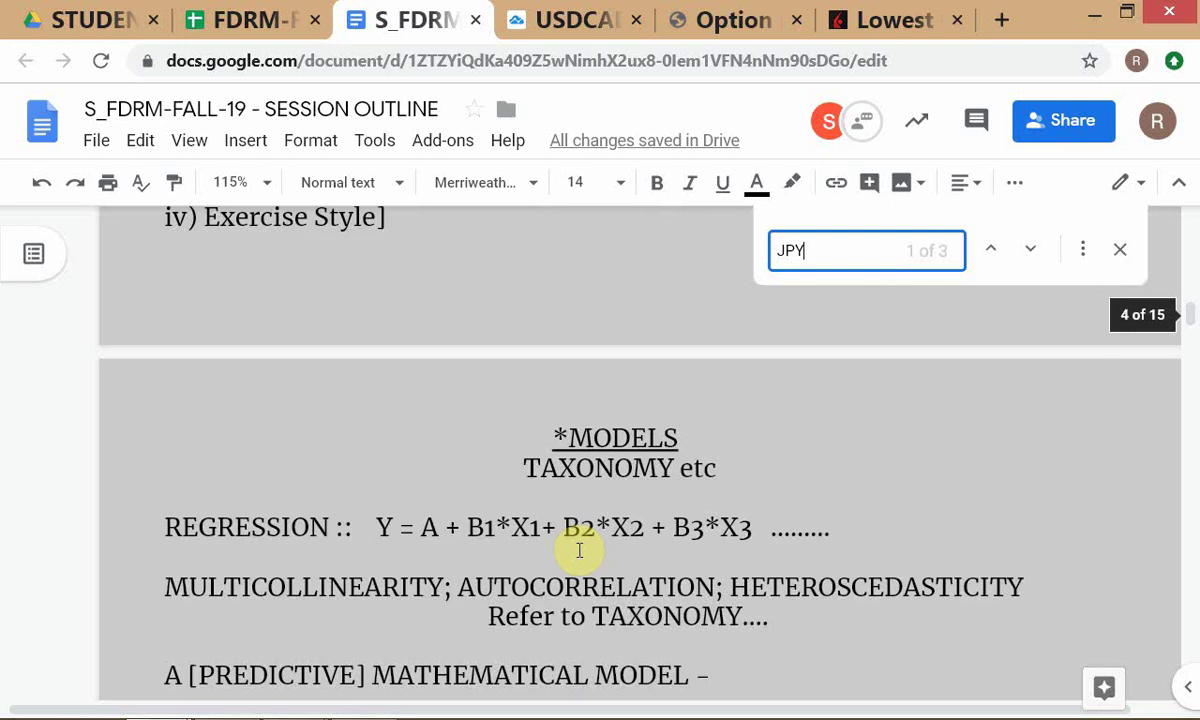
{"action": "key", "text": "Return"}
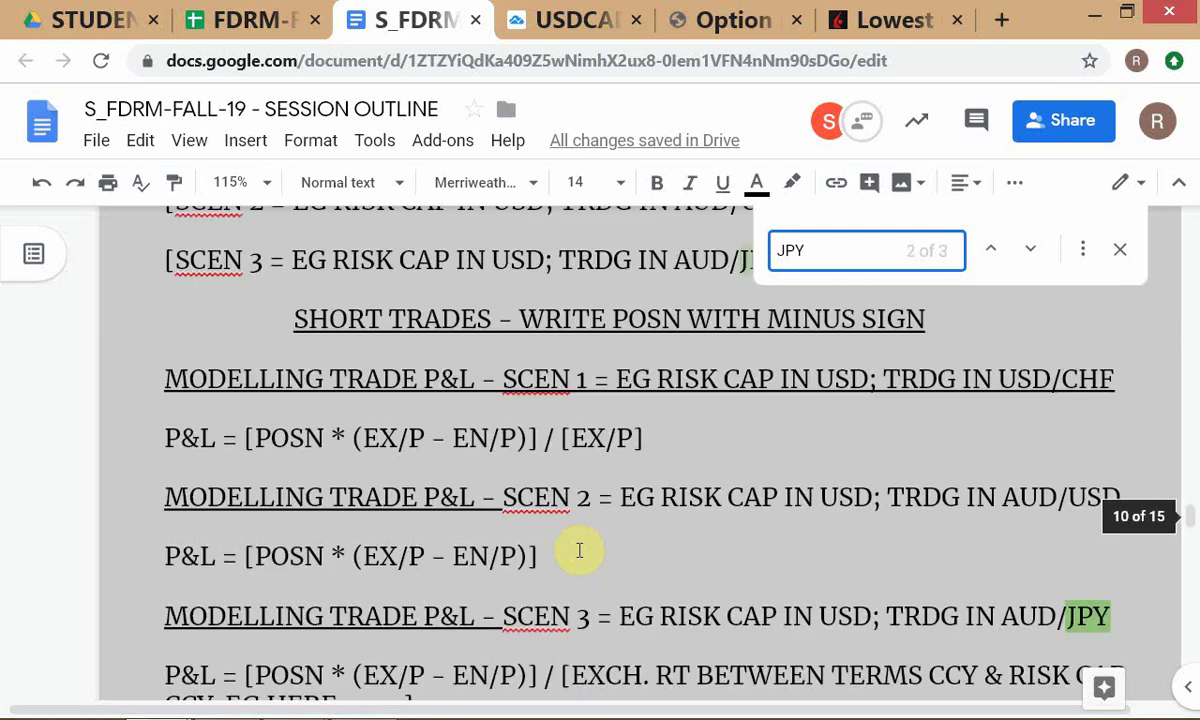
{"action": "key", "text": "Escape"}
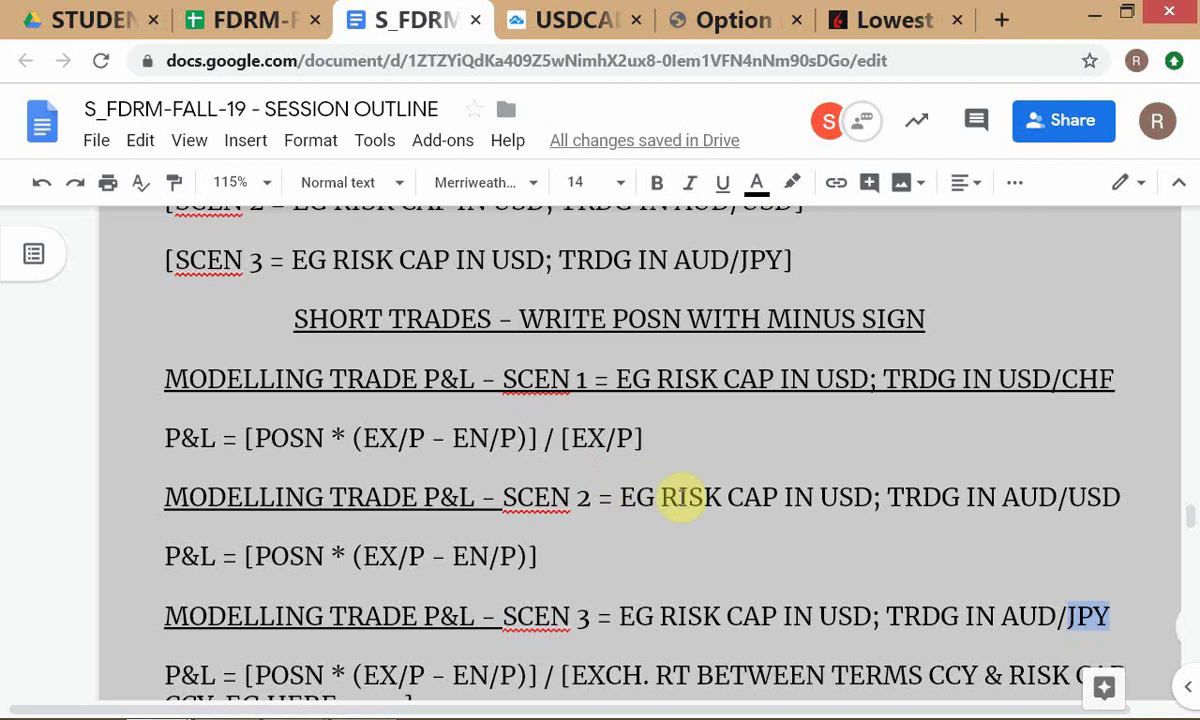
{"action": "left_click", "coordinate": [243, 344]}
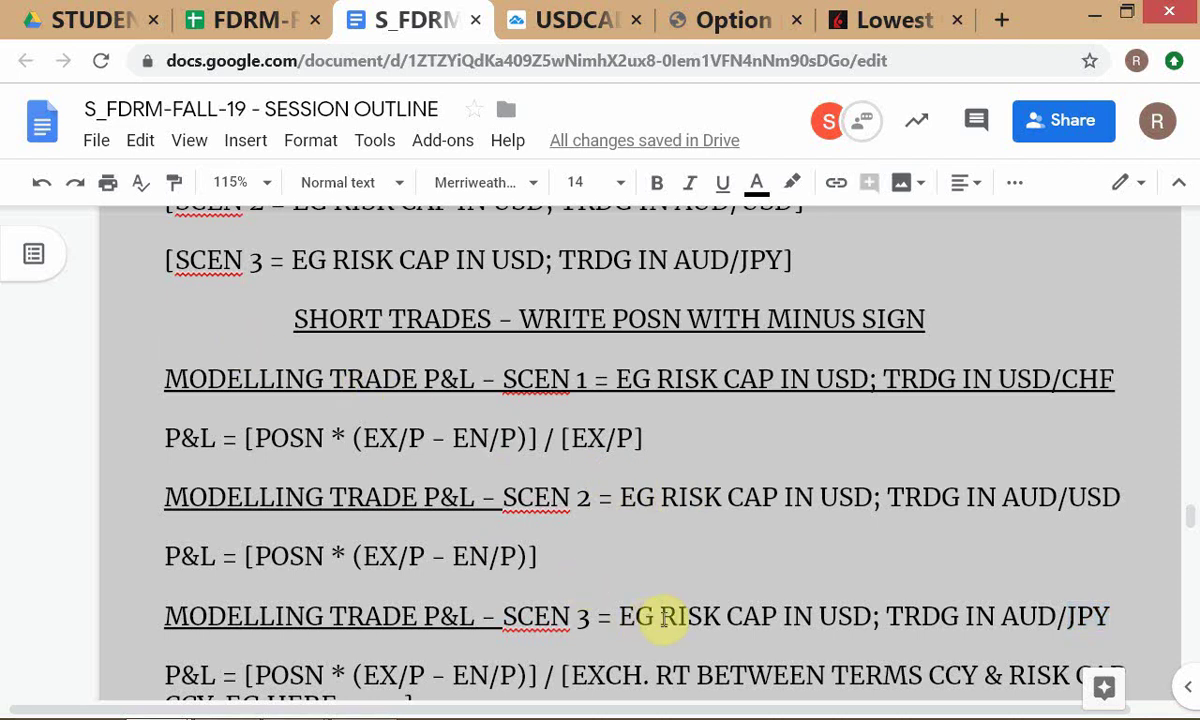
Switch to the other Chrome window and open the ASSET CLASSES, MARKETS, INSTRUMENTS - Taxonomy & Perspective spreadsheet.
{"action": "key", "text": "alt+Tab"}
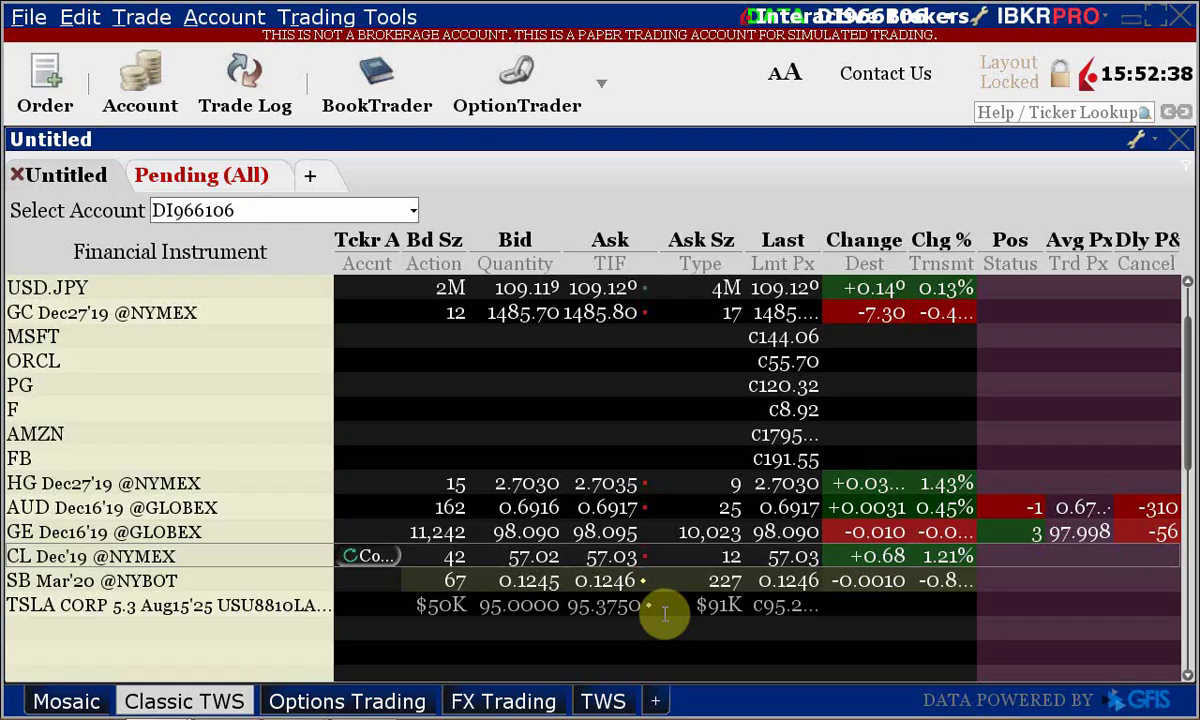
{"action": "key", "text": "alt+Tab"}
{"action": "key", "text": "alt+Tab"}
{"action": "key", "text": "alt+Tab"}
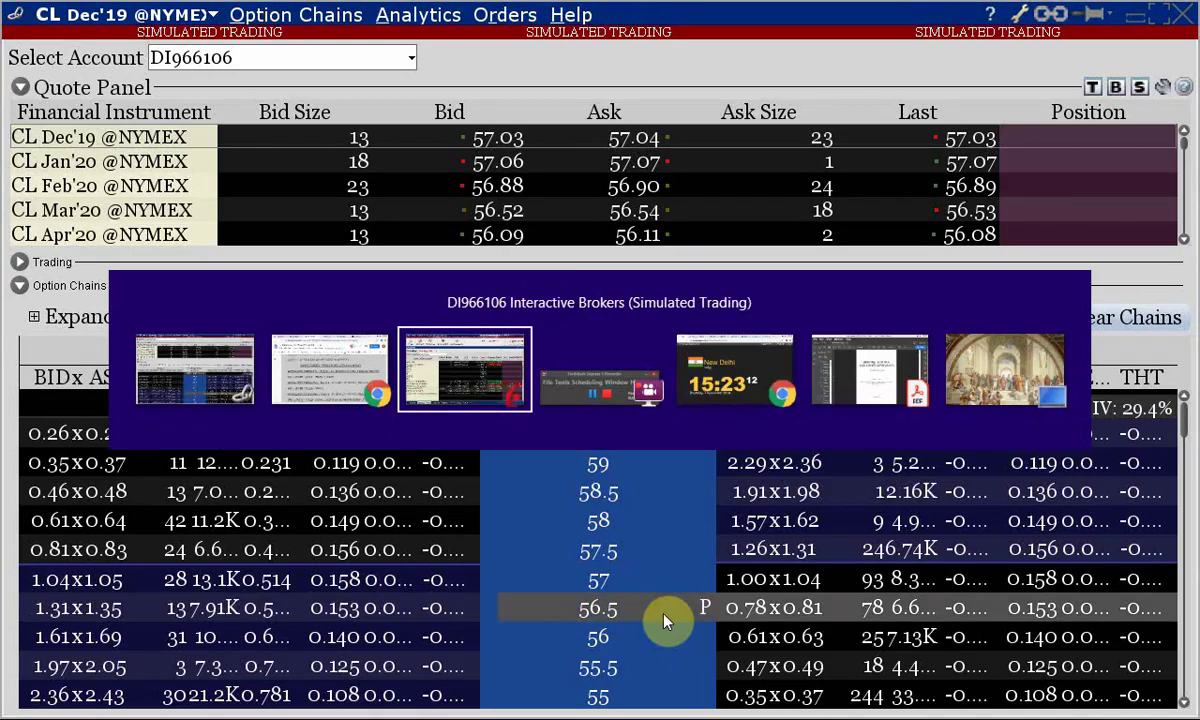
{"action": "key", "text": "alt+Tab"}
{"action": "key", "text": "alt+Tab"}
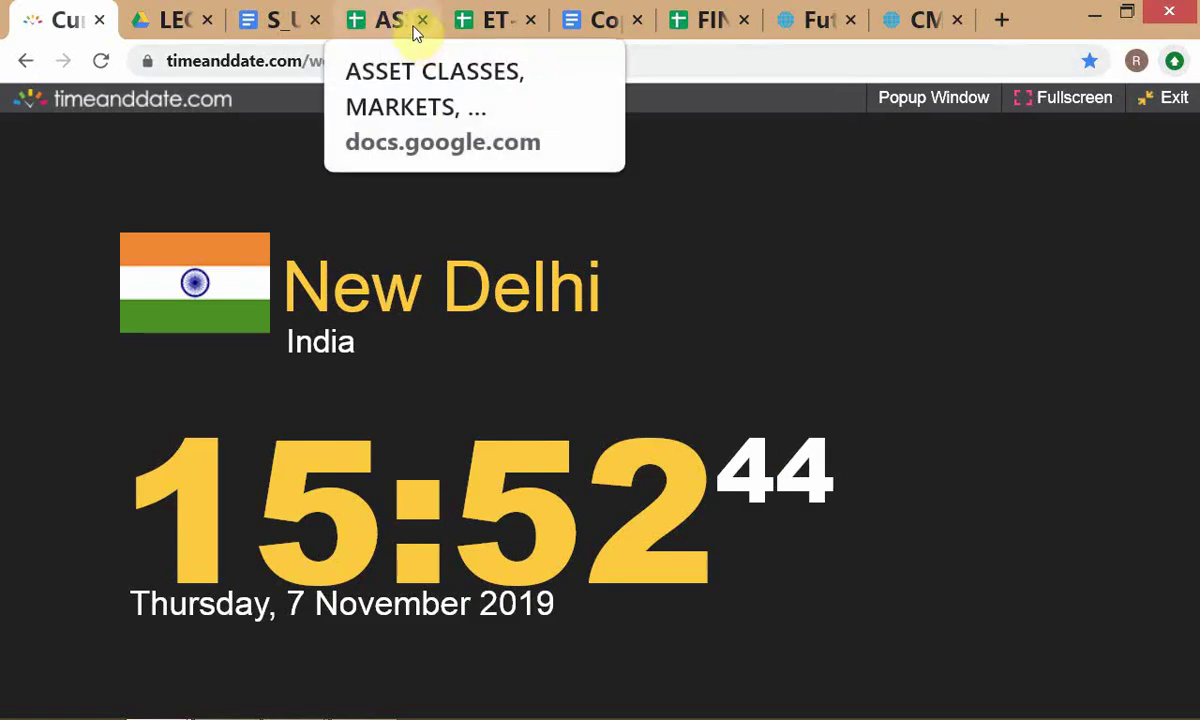
{"action": "left_click", "coordinate": [412, 28]}
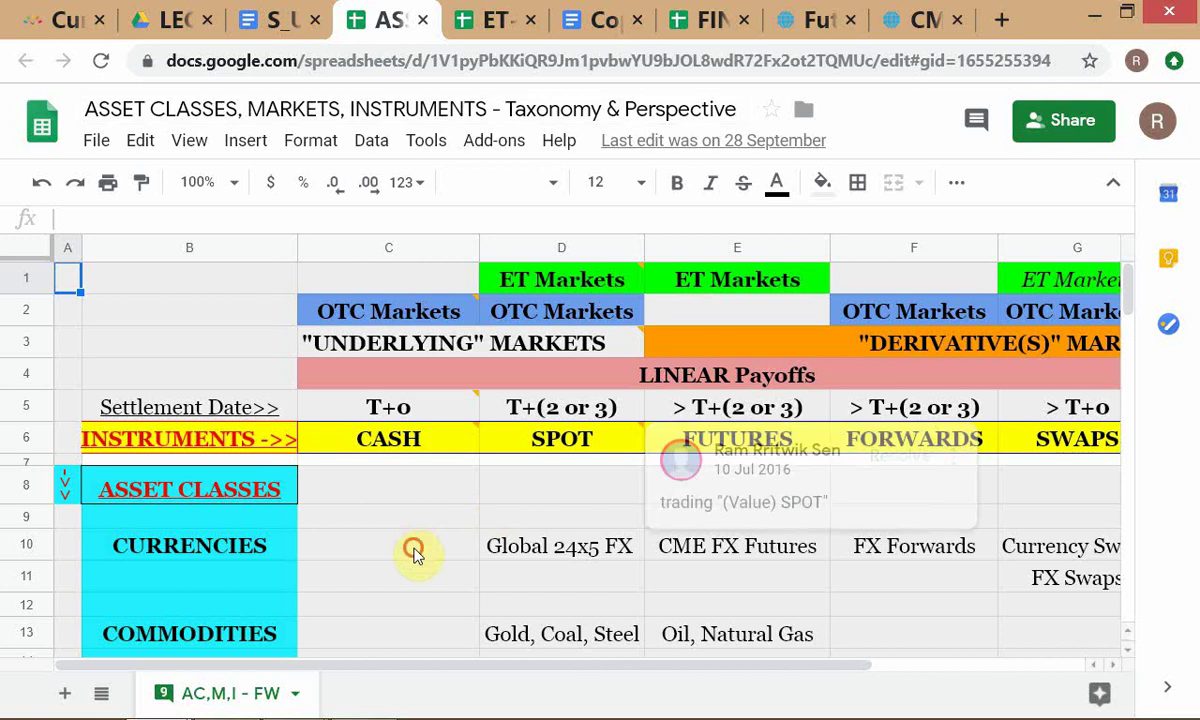
Reduce the browser zoom to 80% and review the asset classes and instruments table down to the Real Estate row.
{"action": "left_click", "coordinate": [418, 557]}
{"action": "key", "text": "ctrl+minus"}
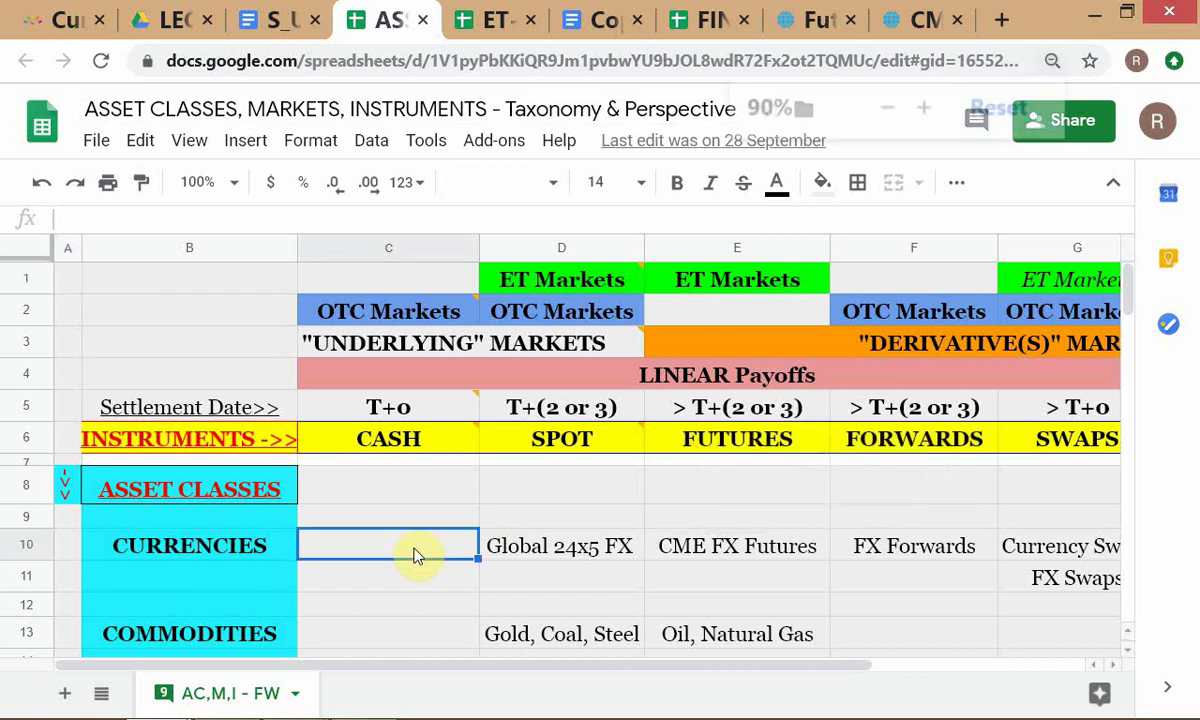
{"action": "key", "text": "ctrl+minus"}
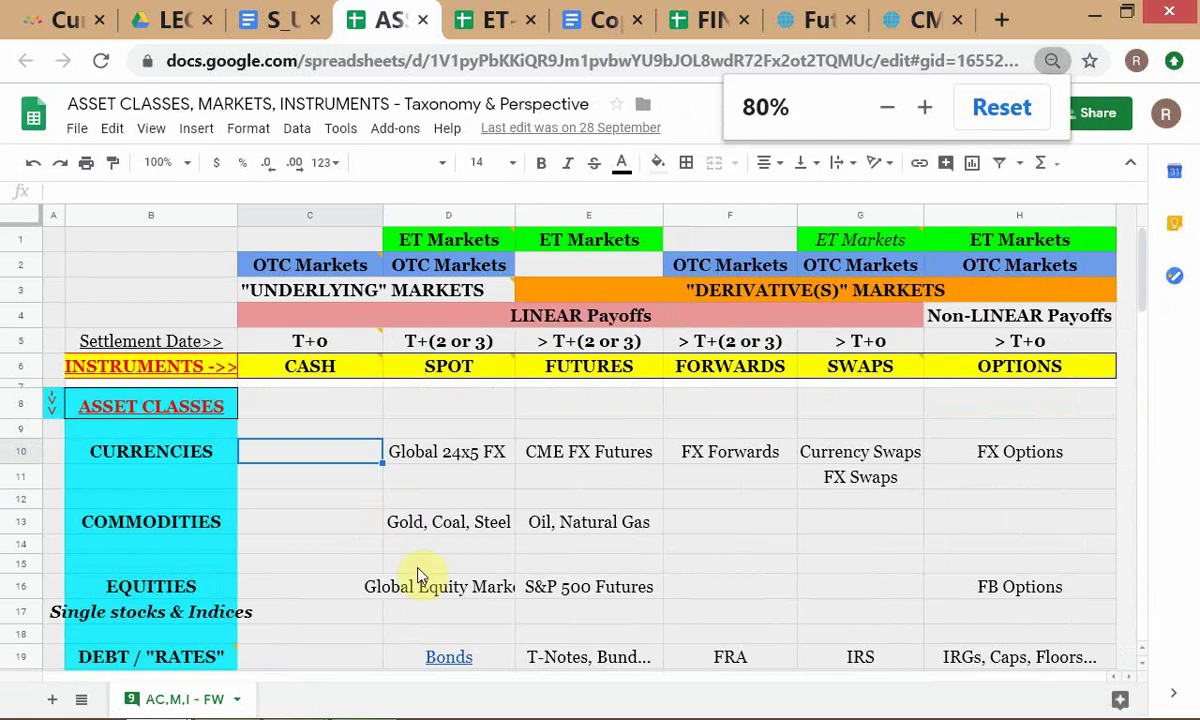
{"action": "scroll", "coordinate": [372, 587], "scroll_direction": "down", "scroll_amount": 1}
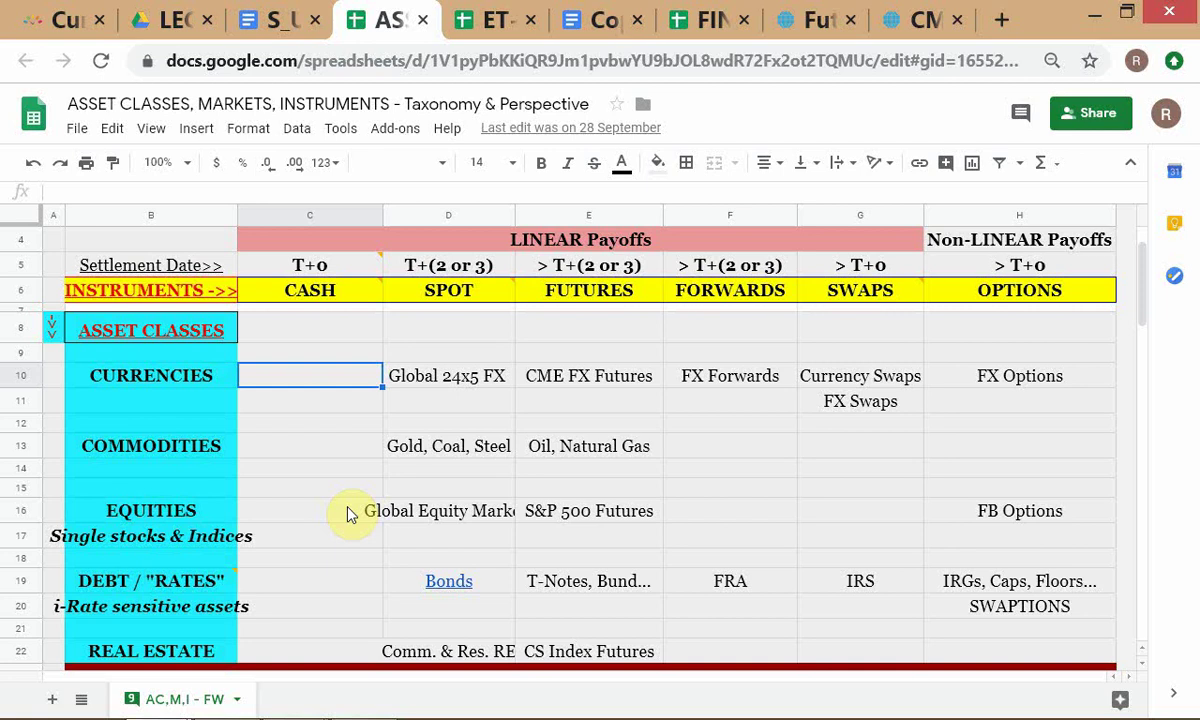
Return to the S_FDRM-FALL-19 - SESSION OUTLINE document and examine the SCEN 1 trade P&L heading for USD/CHF.
{"action": "key", "text": "alt+Tab"}
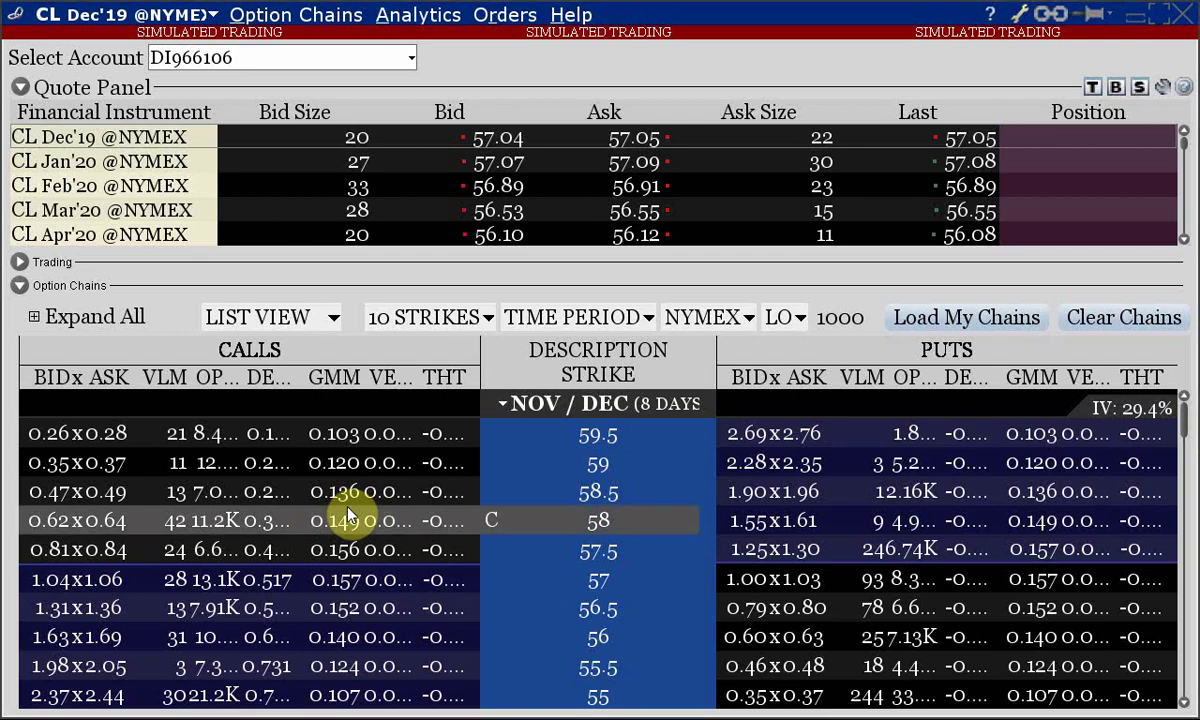
{"action": "key", "text": "alt+Tab"}
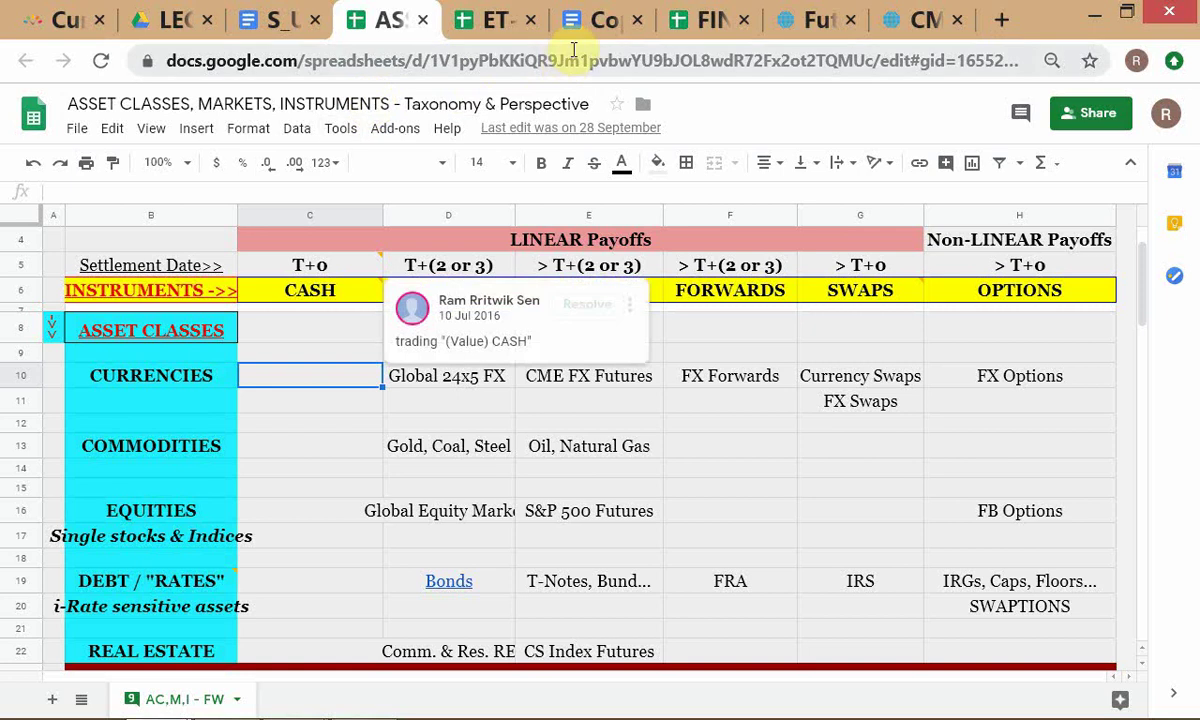
{"action": "key", "text": "alt+Tab"}
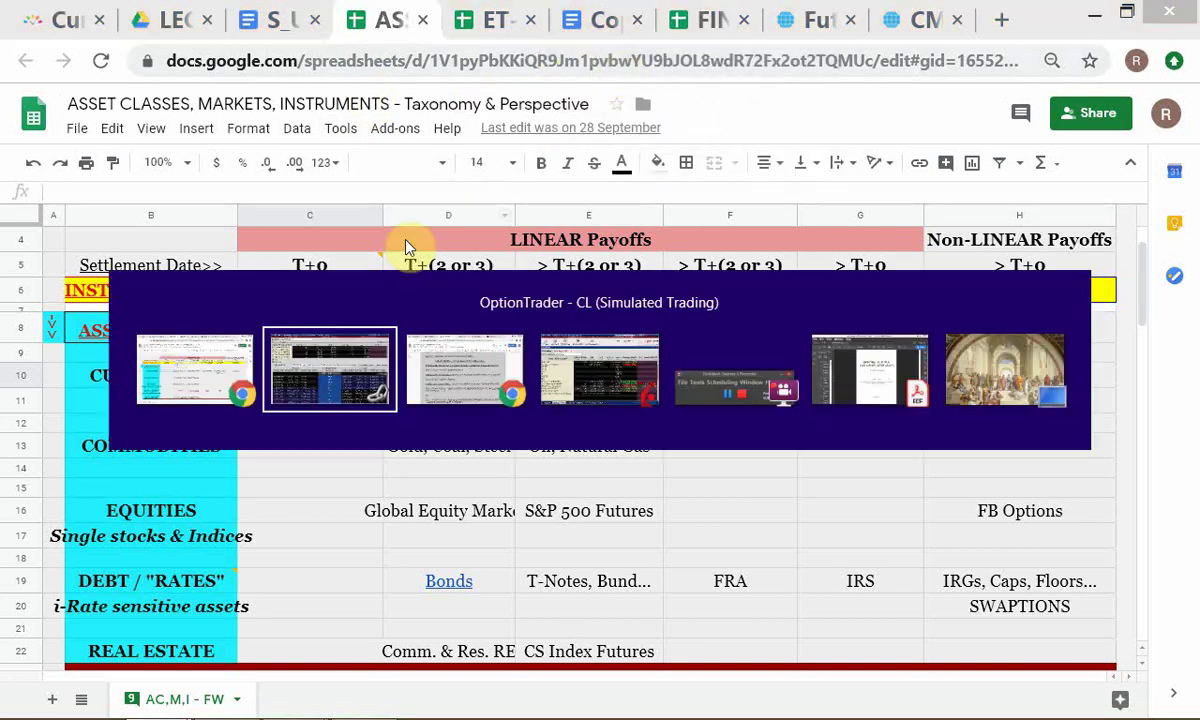
{"action": "key", "text": "alt+Tab"}
{"action": "key", "text": "alt+Tab"}
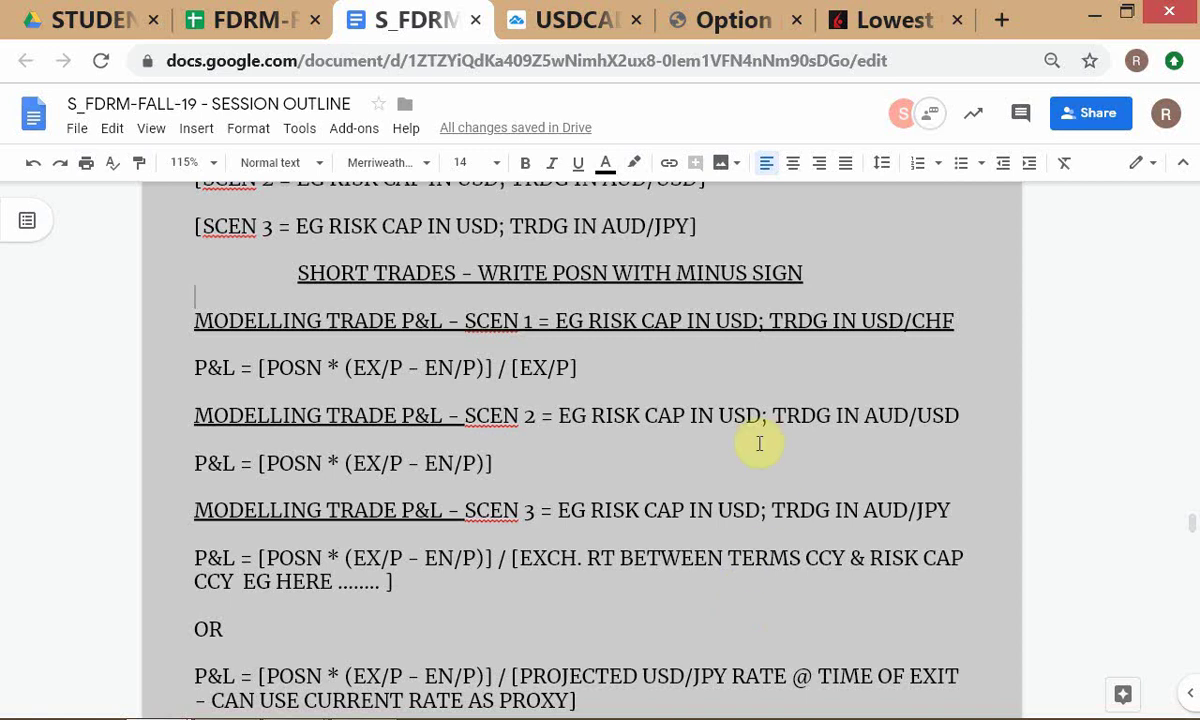
{"action": "left_click", "coordinate": [671, 320]}
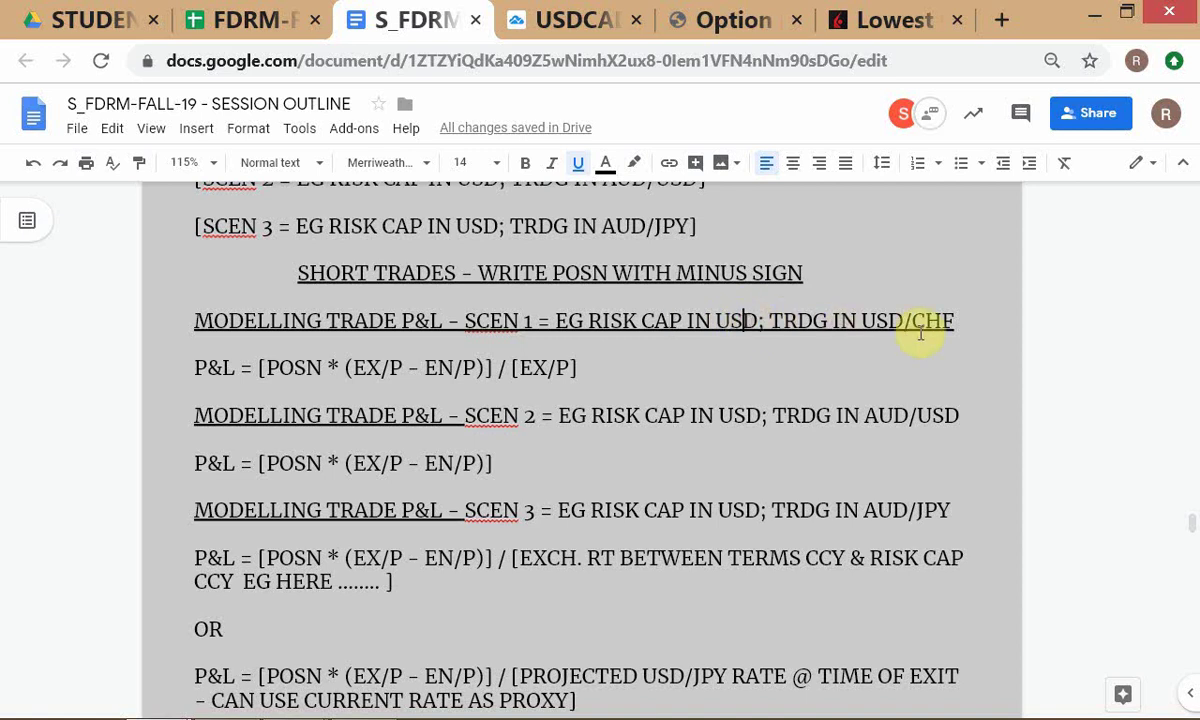
{"action": "left_click", "coordinate": [855, 338]}
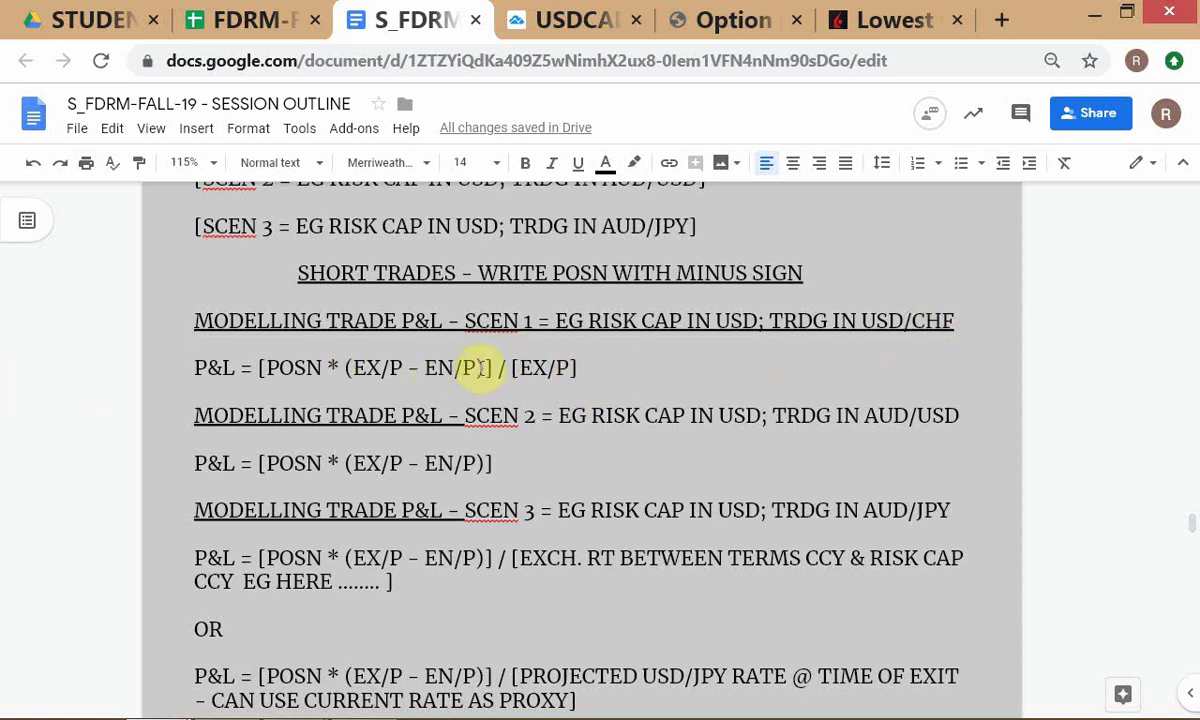
Compare the SCEN 1 and SCEN 2 trade P&L formulas, including the [EX/P] divisor, and continue to the SCEN 3 heading.
{"action": "left_click", "coordinate": [548, 368]}
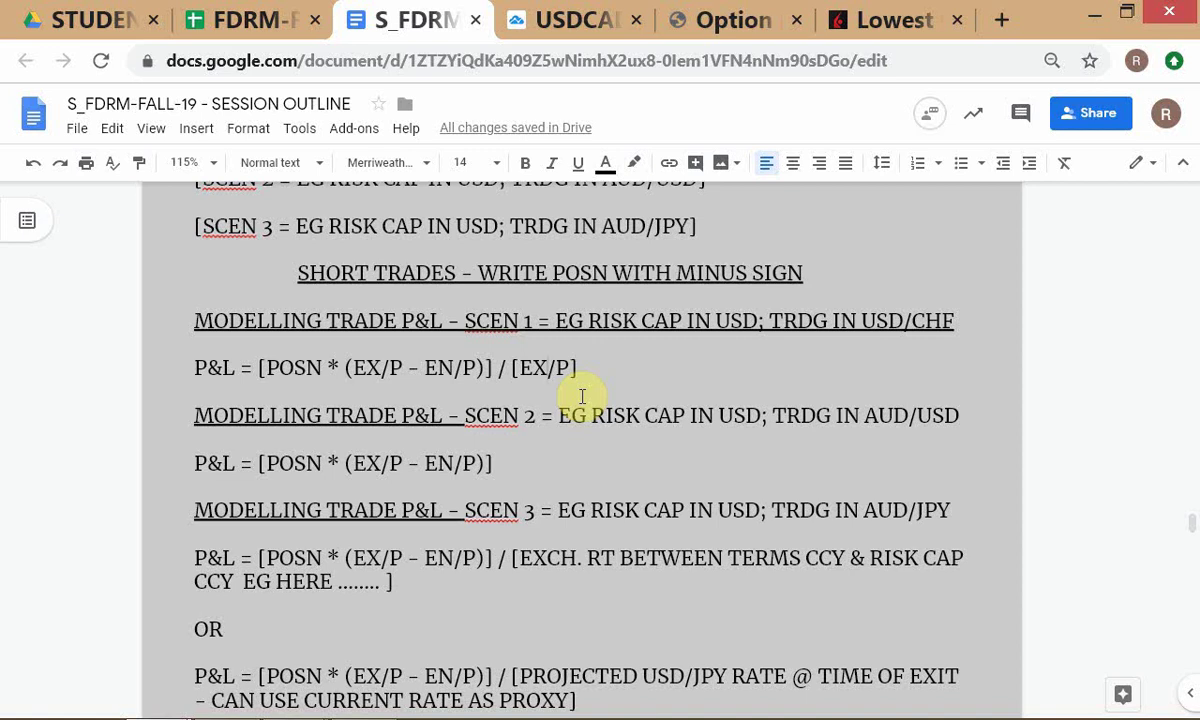
{"action": "type", "text": "("}
{"action": "key", "text": "BackSpace"}
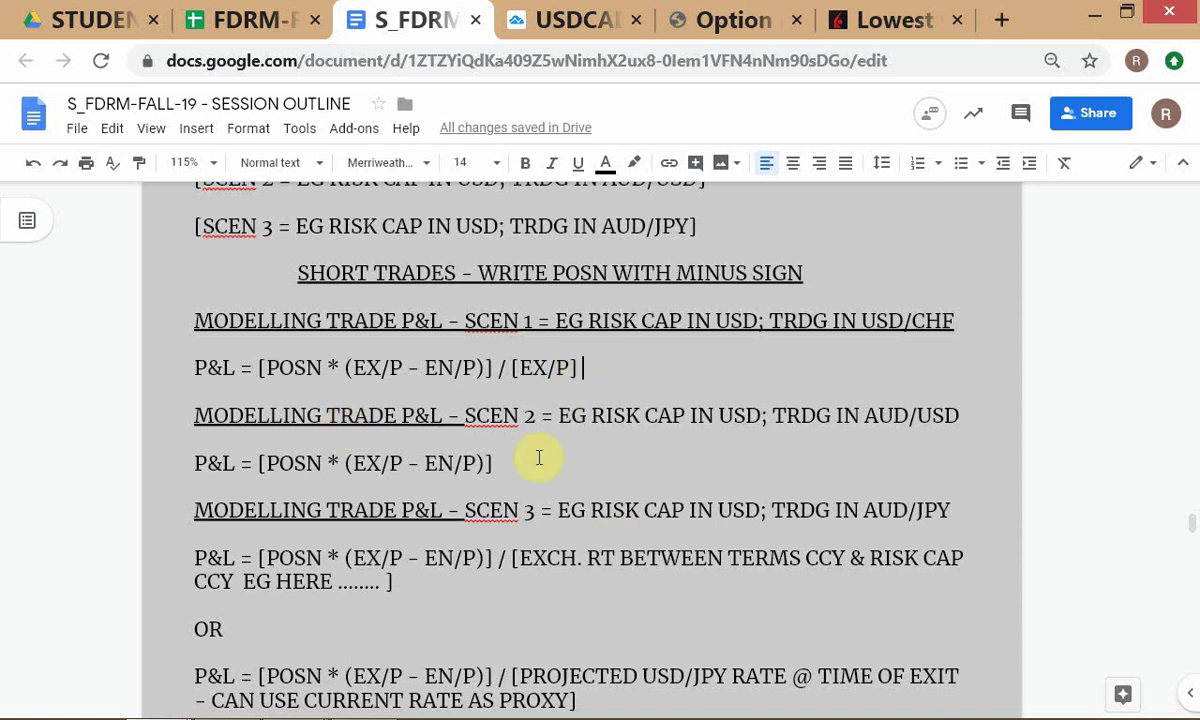
{"action": "key", "text": "End"}
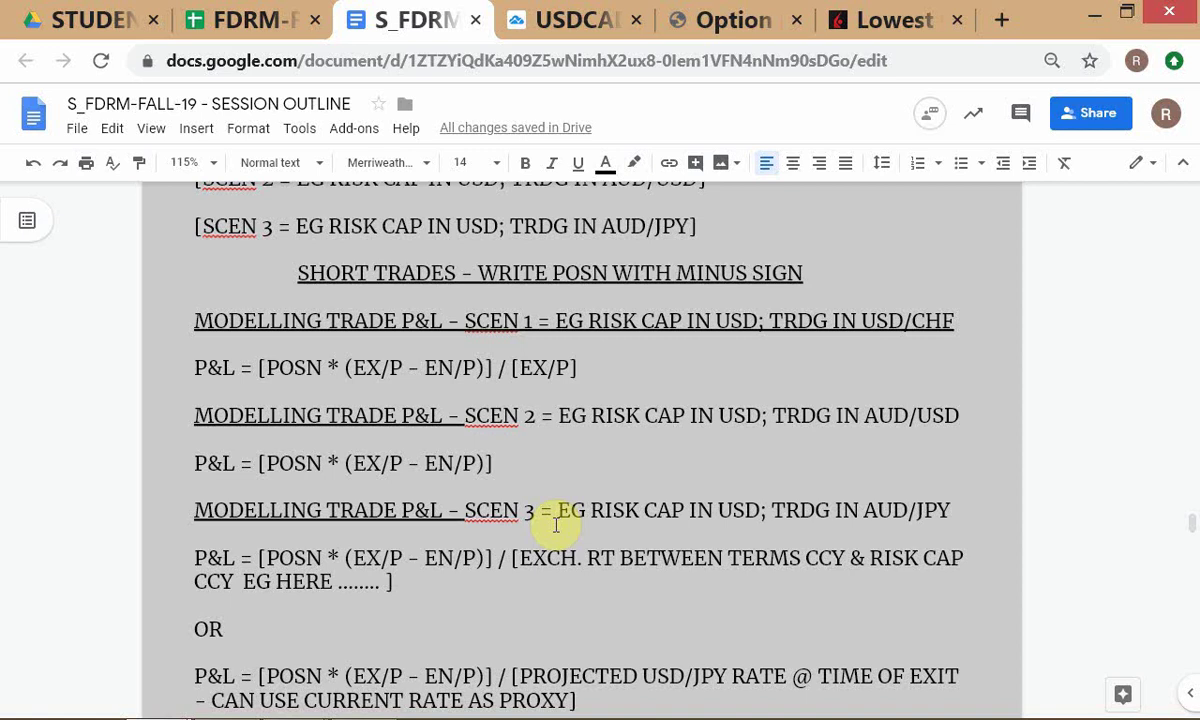
{"action": "left_click", "coordinate": [531, 472]}
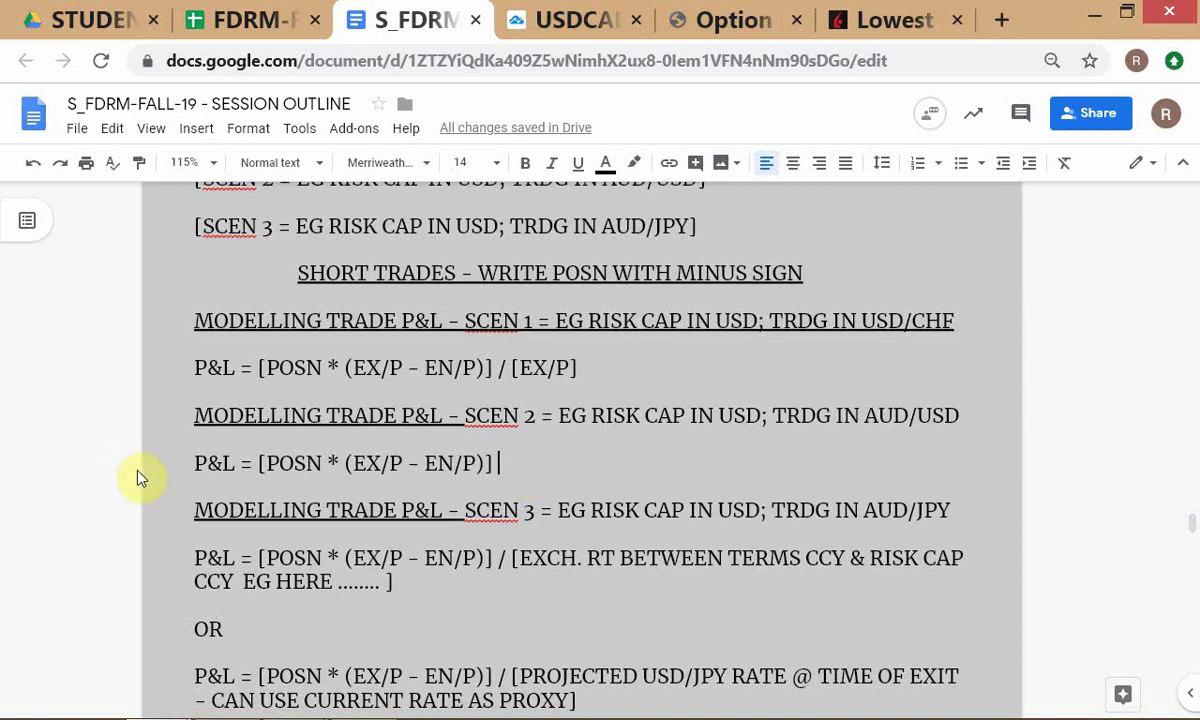
{"action": "left_click", "coordinate": [177, 466]}
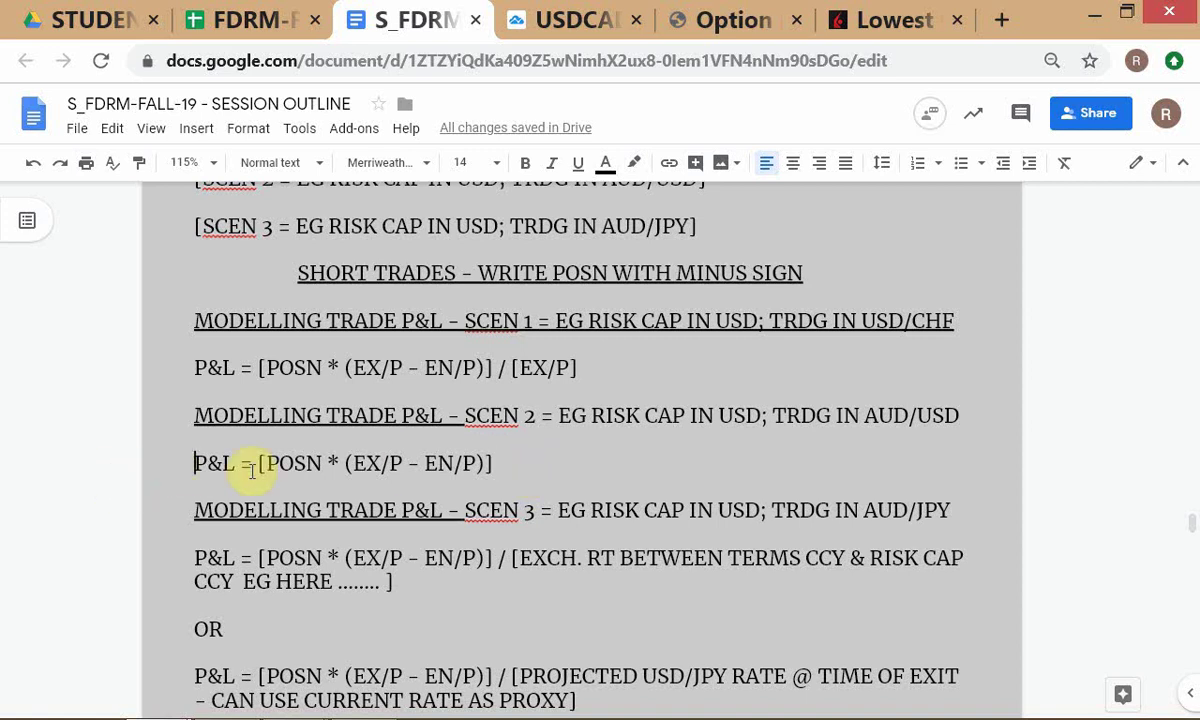
{"action": "left_click", "coordinate": [563, 472]}
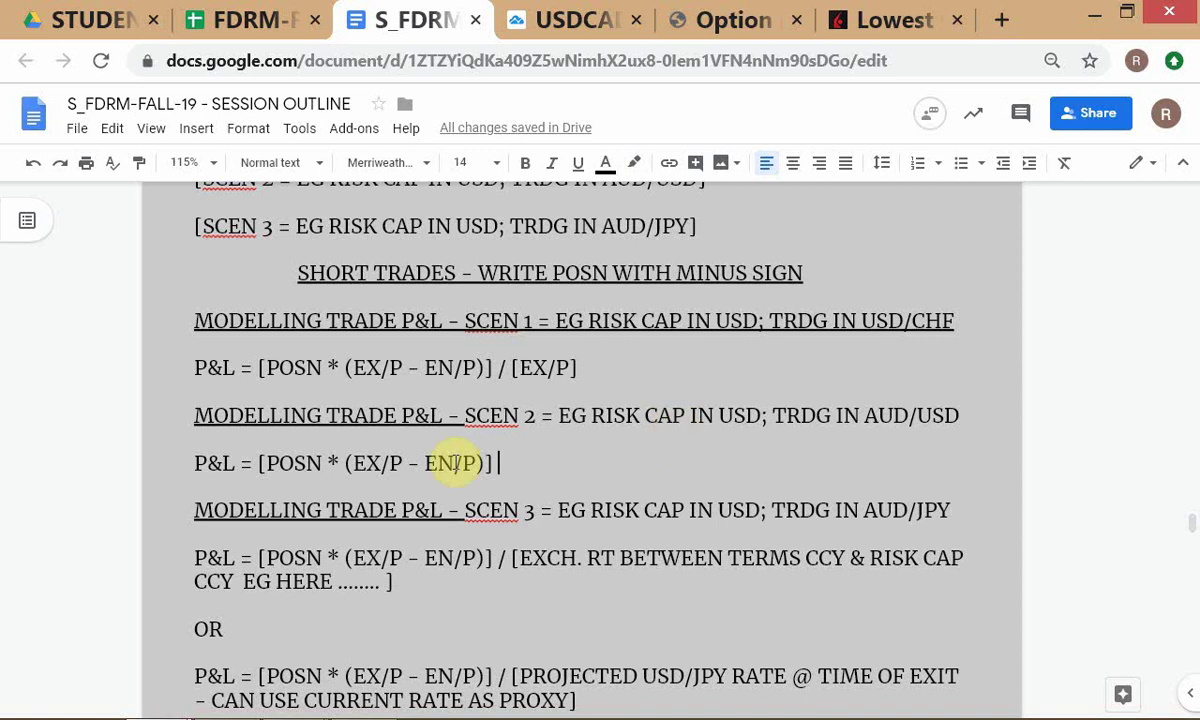
{"action": "left_click", "coordinate": [500, 368]}
{"action": "left_click_drag", "start_coordinate": [510, 368], "coordinate": [664, 372]}
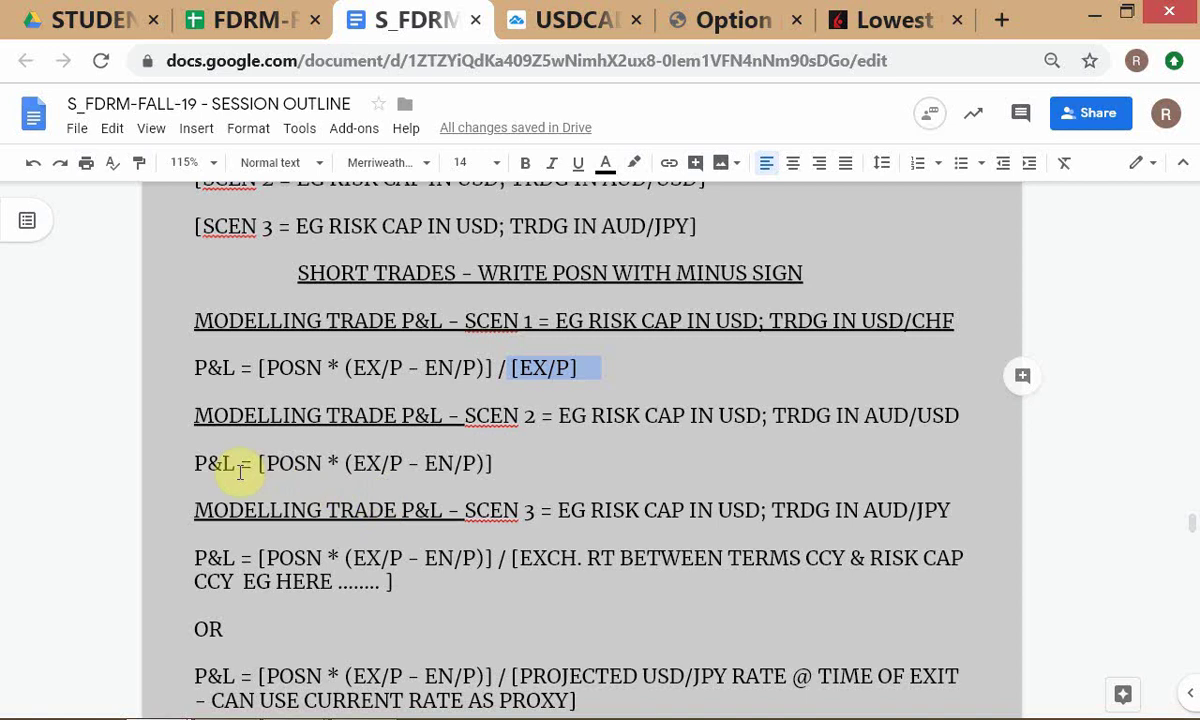
{"action": "left_click", "coordinate": [567, 465]}
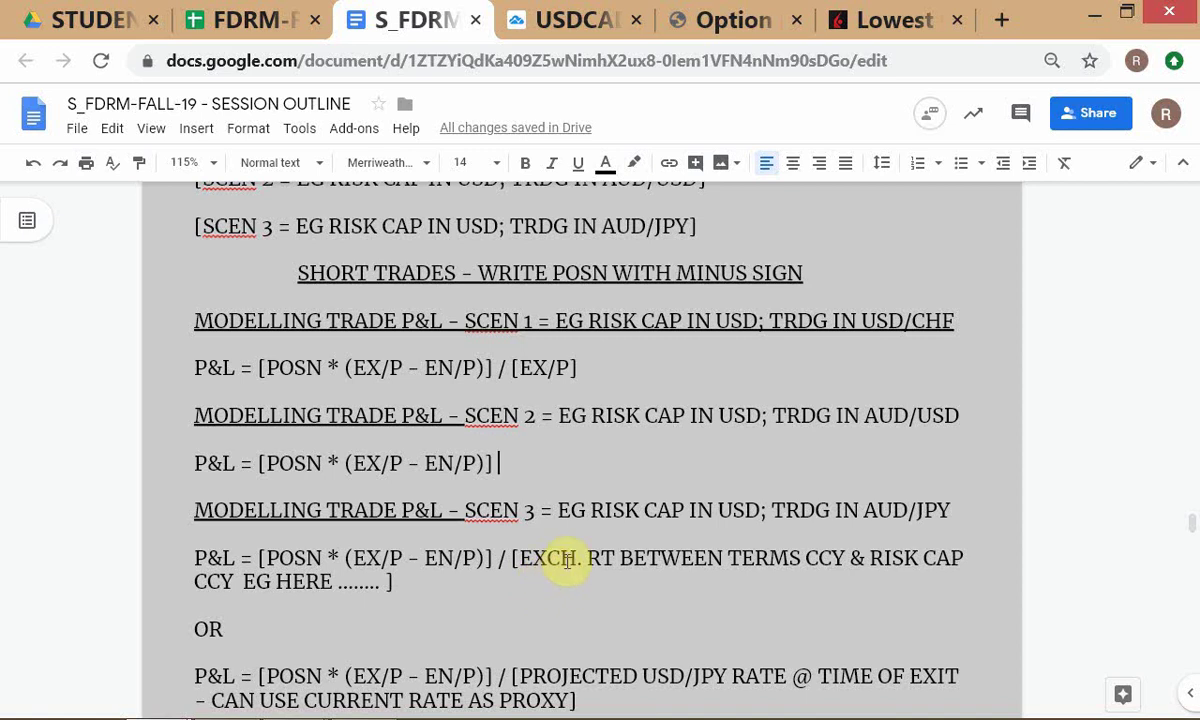
{"action": "left_click", "coordinate": [559, 510]}
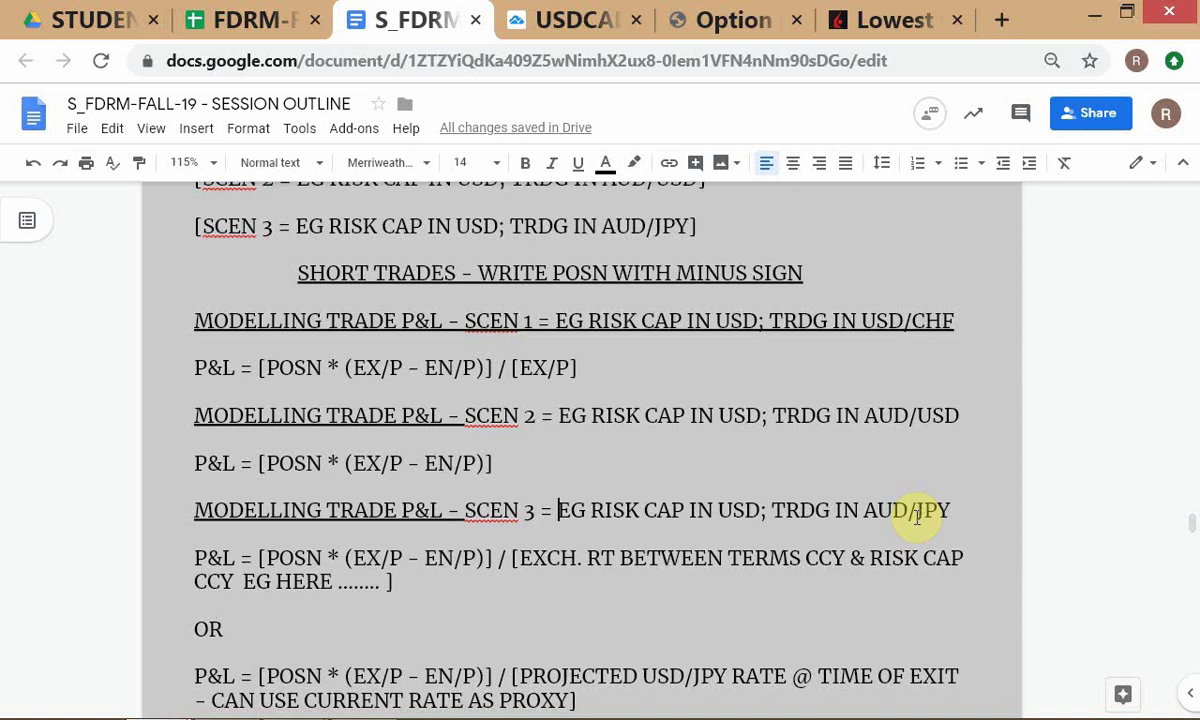
Replace CCY after TERMS with ASSET in the first SCEN 3 P&L formula.
{"action": "scroll", "coordinate": [537, 594], "scroll_direction": "down", "scroll_amount": 1}
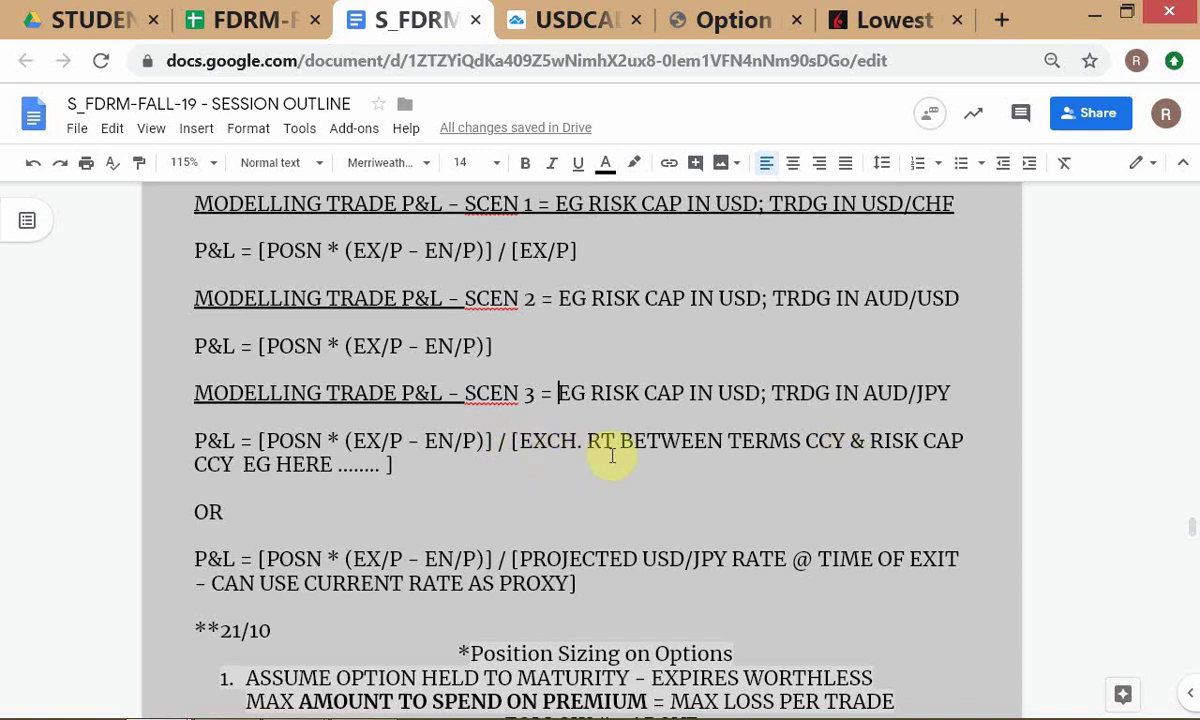
{"action": "left_click", "coordinate": [818, 441]}
{"action": "key", "text": "shift+Right"}
{"action": "key", "text": "shift+Right"}
{"action": "key", "text": "shift+Right"}
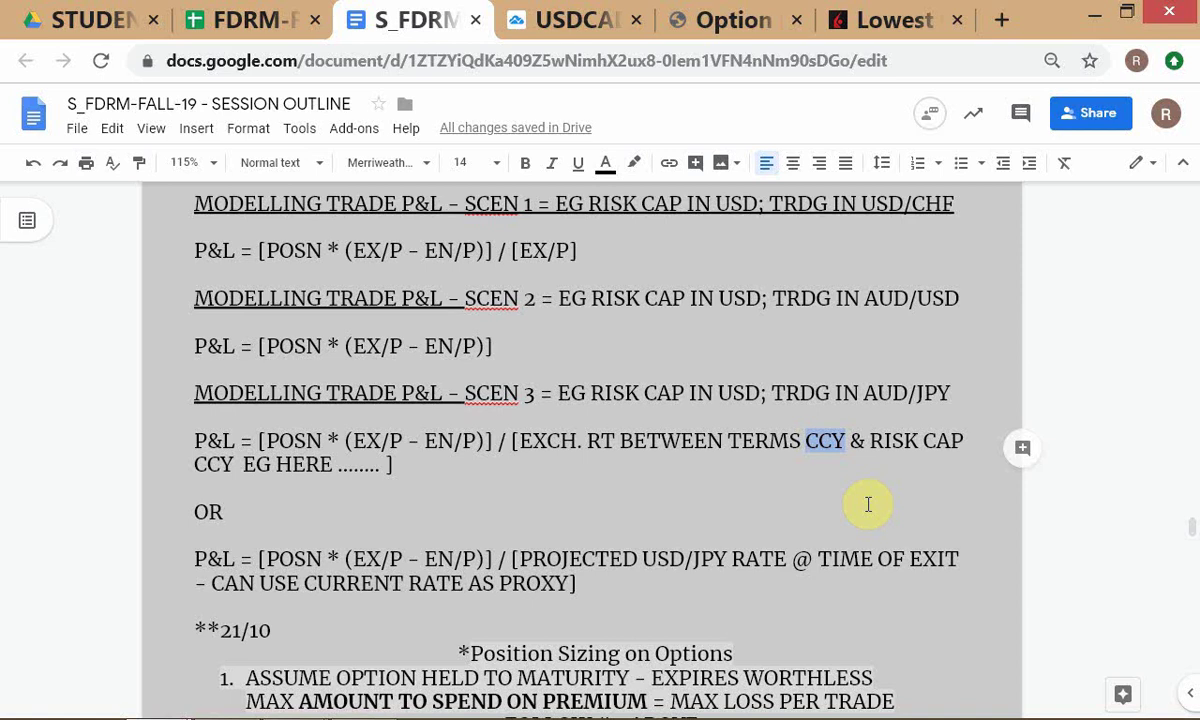
{"action": "type", "text": "ASSET"}
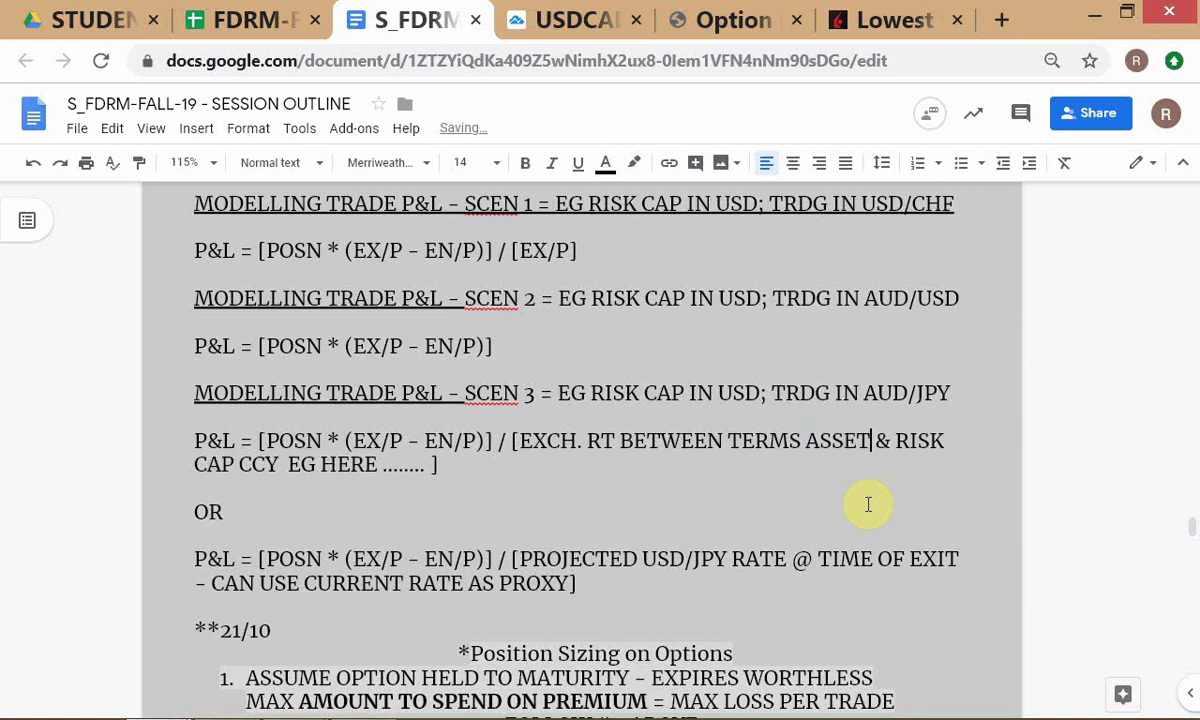
Copy the word ASSET and paste it over CCY after RISK CAP in the same SCEN 3 formula.
{"action": "key", "text": "shift+Left"}
{"action": "key", "text": "shift+Left"}
{"action": "key", "text": "shift+Left"}
{"action": "key", "text": "shift+Left"}
{"action": "key", "text": "shift+Left"}
{"action": "key", "text": "ctrl+c"}
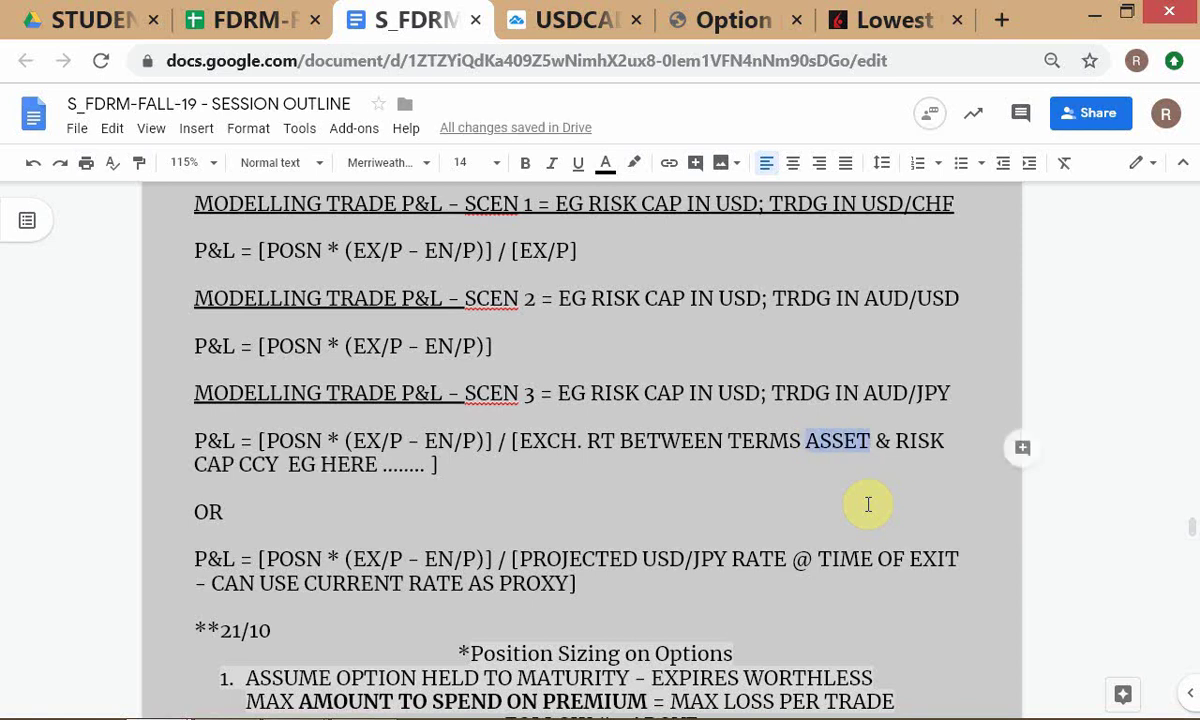
{"action": "key", "text": "Down"}
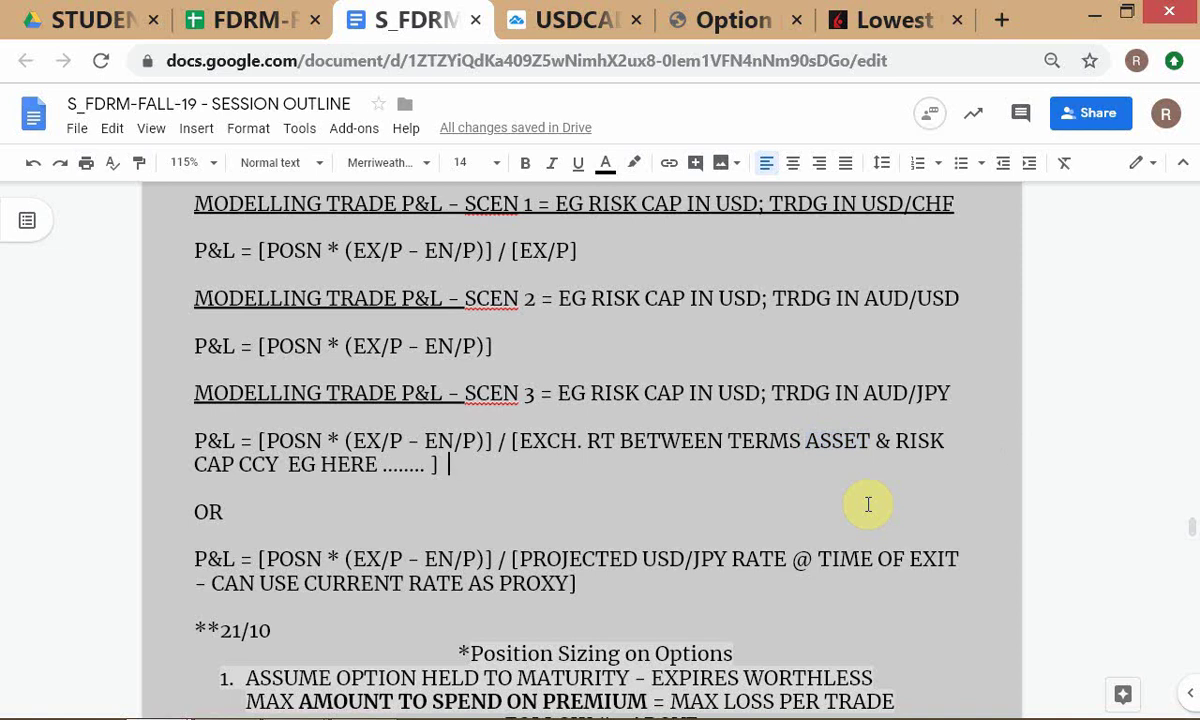
{"action": "key", "text": "Home"}
{"action": "key", "text": "Right"}
{"action": "key", "text": "Right"}
{"action": "key", "text": "Right"}
{"action": "key", "text": "Right"}
{"action": "key", "text": "shift+Right"}
{"action": "key", "text": "shift+Right"}
{"action": "key", "text": "shift+Right"}
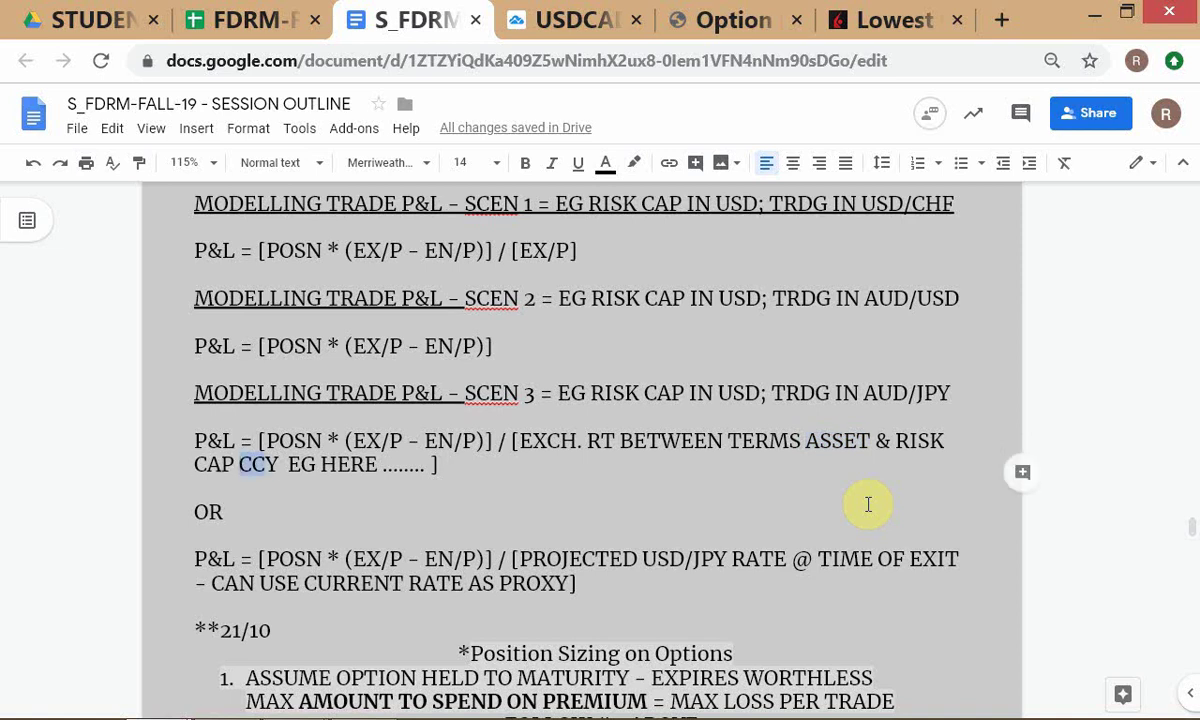
{"action": "key", "text": "shift+Right"}
{"action": "key", "text": "ctrl+v"}
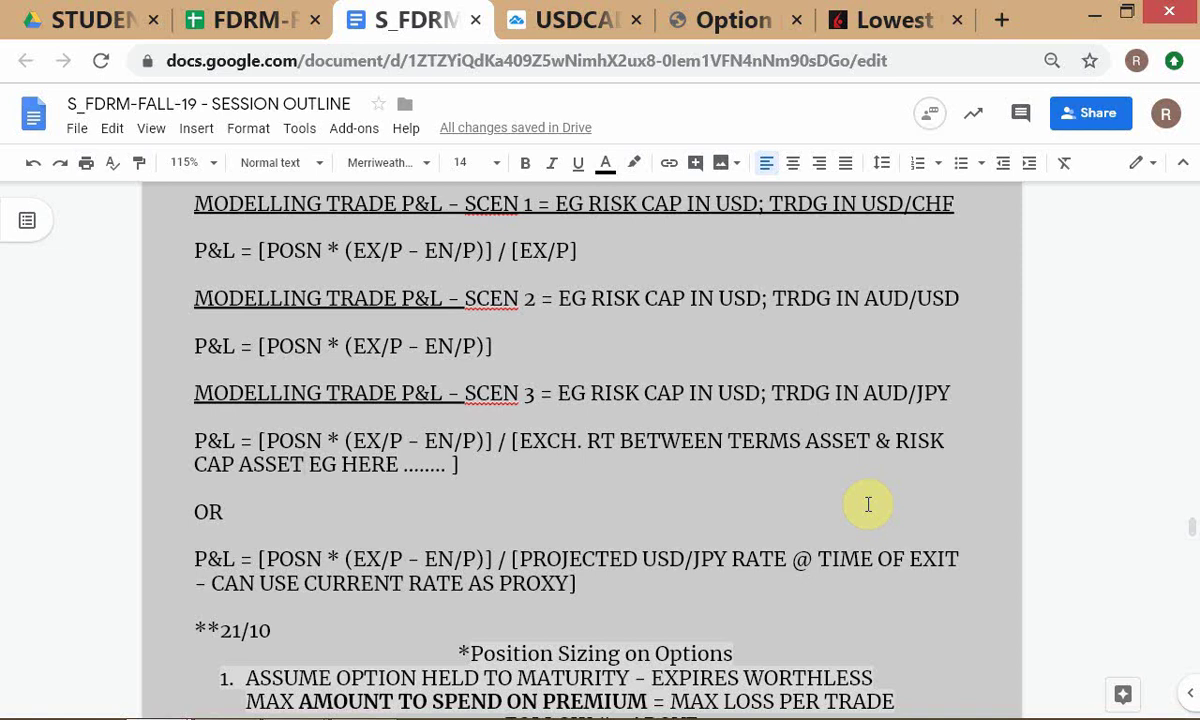
Append /CCY to both occurrences of ASSET in the SCEN 3 formula so that each reads ASSET/CCY.
{"action": "type", "text": "/CCY"}
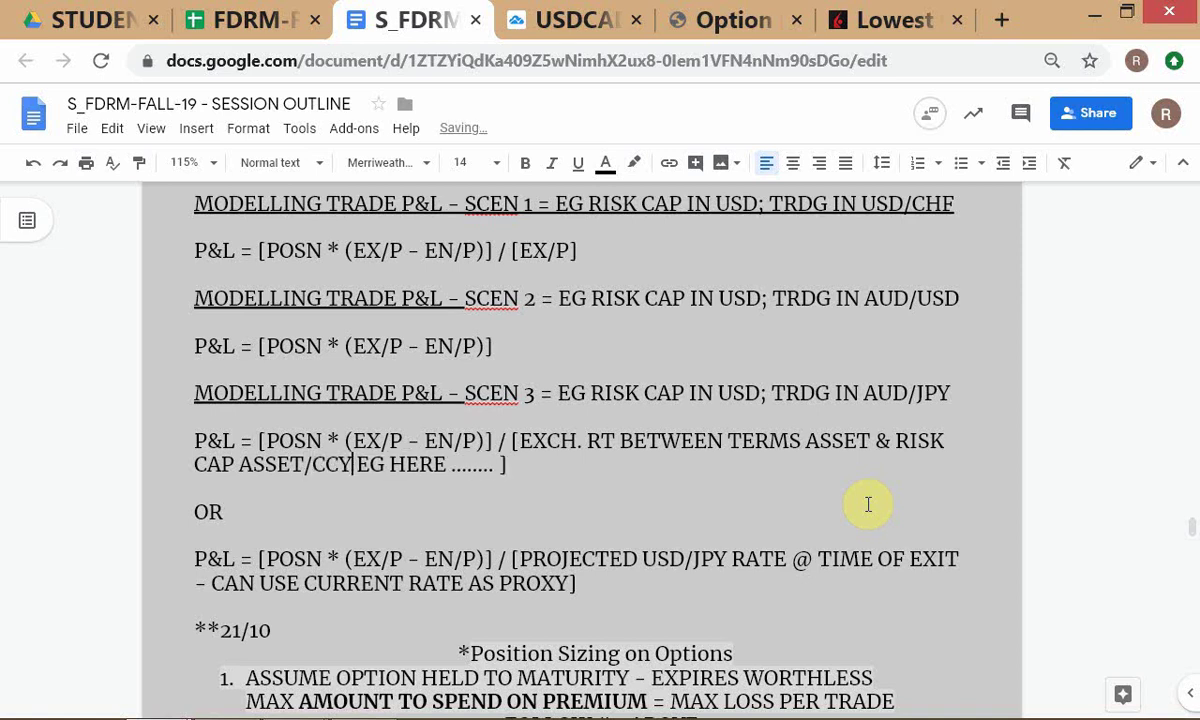
{"action": "left_click", "coordinate": [870, 440]}
{"action": "type", "text": "/CCY"}
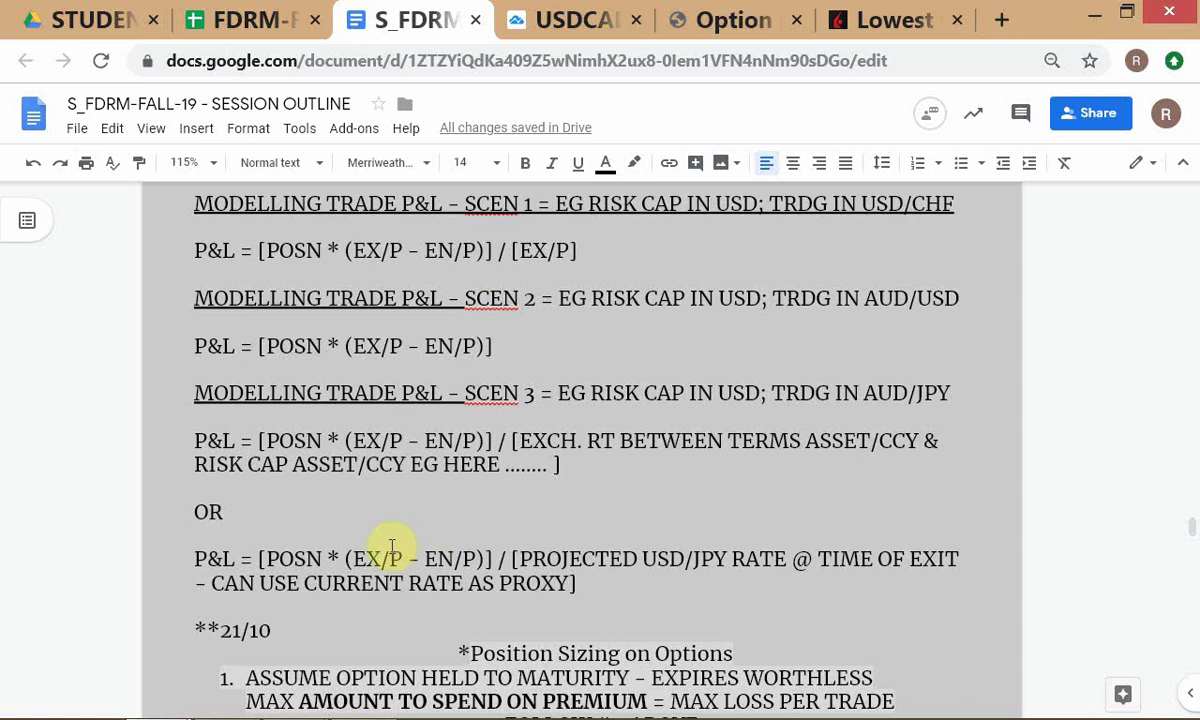
Review the SCEN 3 P&L formulas, including the projected USD/JPY rate alternative, and the SCEN 2 formula.
{"action": "scroll", "coordinate": [391, 547], "scroll_direction": "down", "scroll_amount": 1}
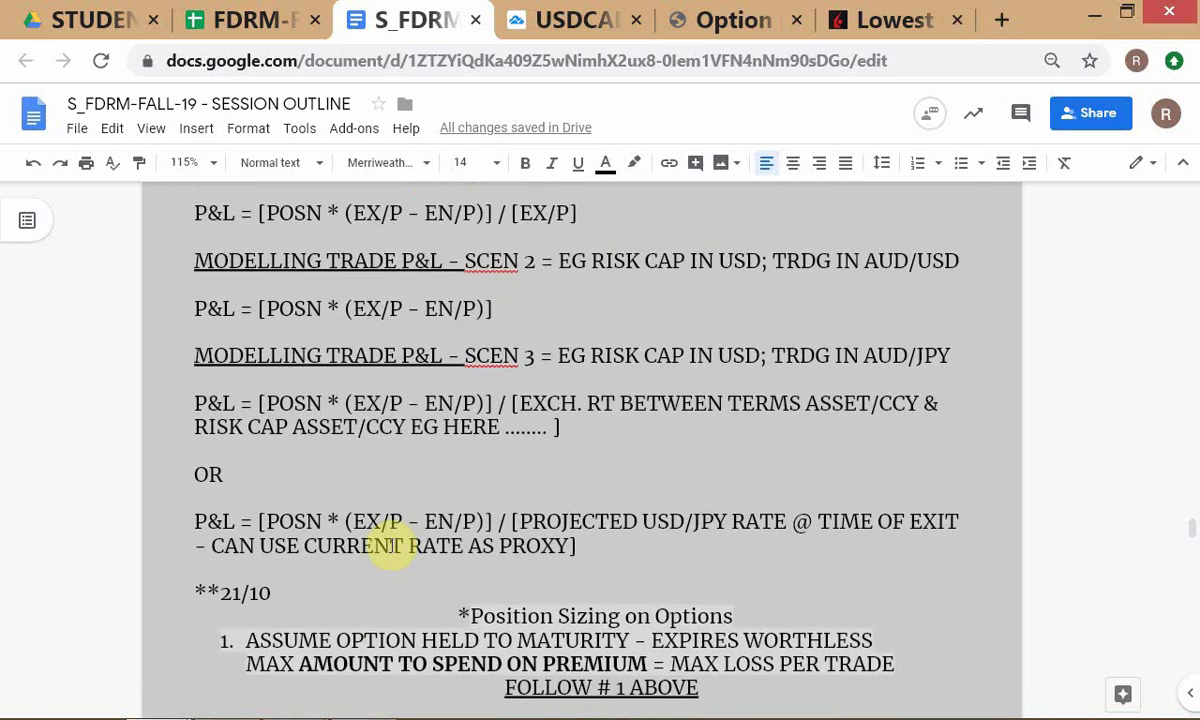
{"action": "scroll", "coordinate": [391, 547], "scroll_direction": "up", "scroll_amount": 1}
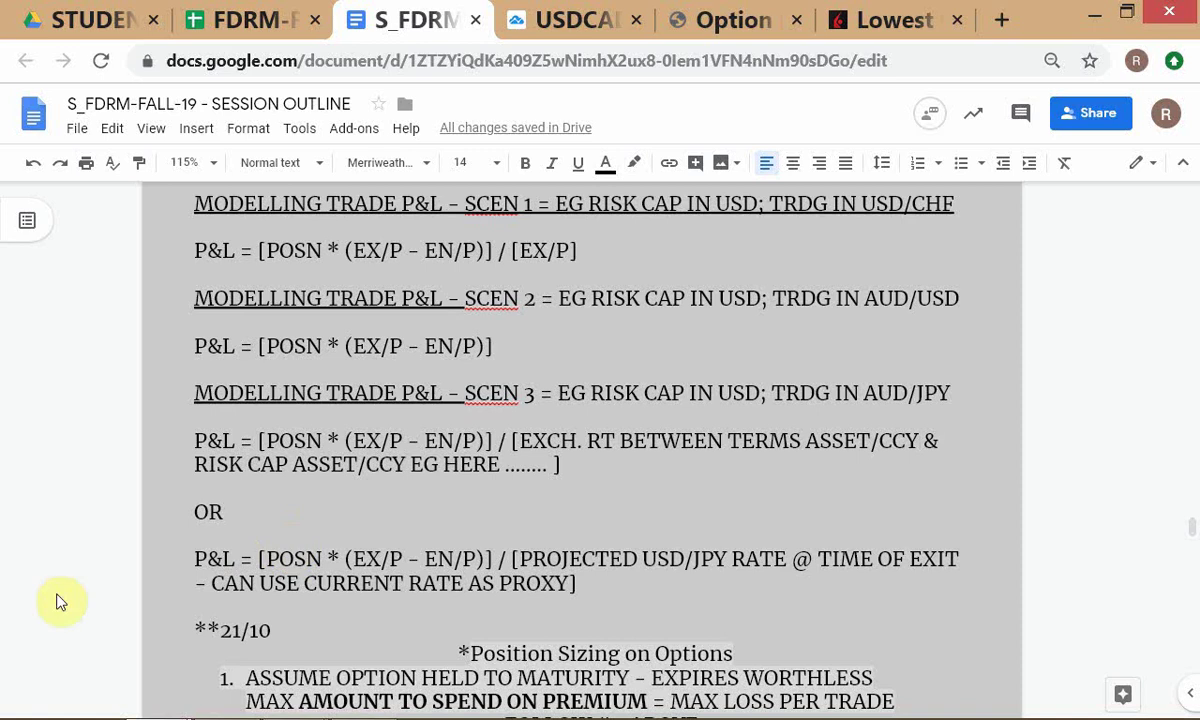
{"action": "scroll", "coordinate": [405, 548], "scroll_direction": "up", "scroll_amount": 3}
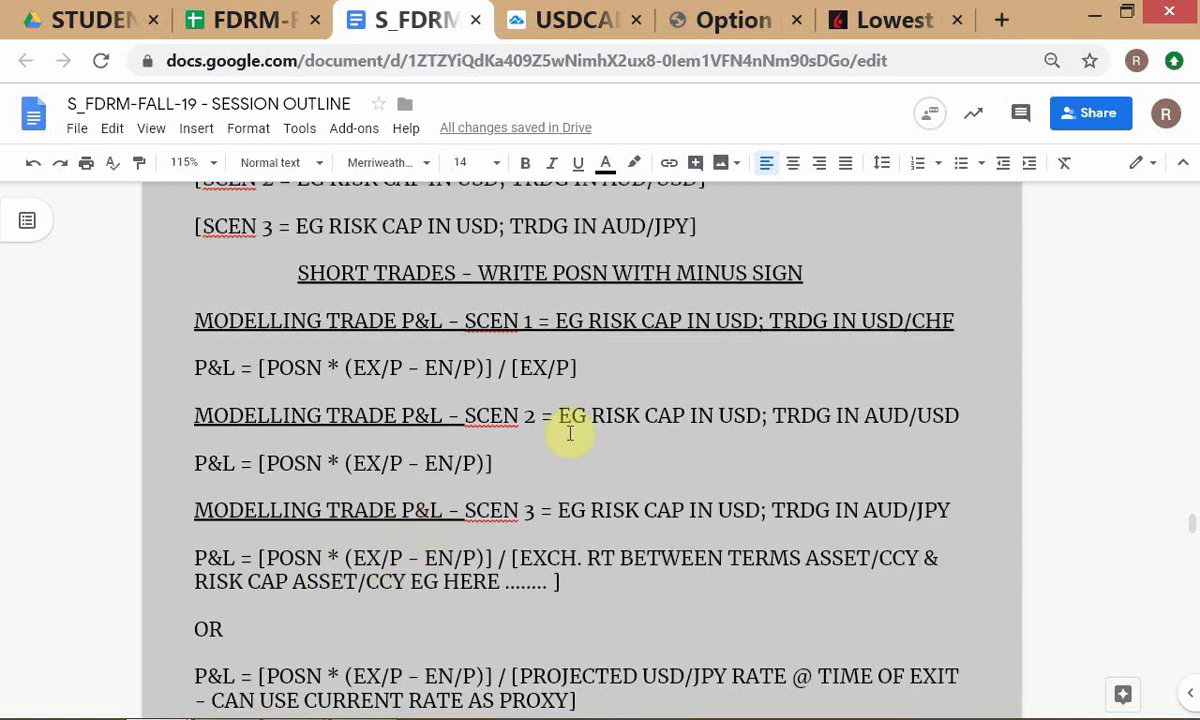
{"action": "left_click", "coordinate": [503, 463]}
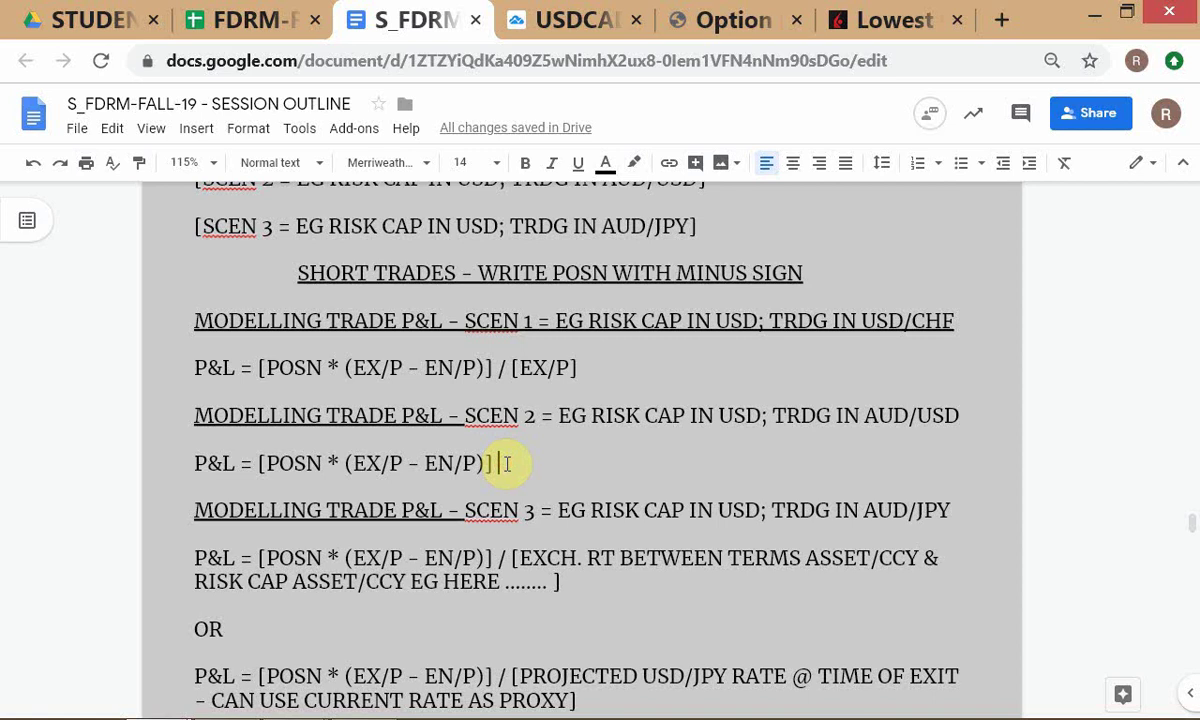
{"action": "left_click", "coordinate": [176, 463]}
{"action": "left_click", "coordinate": [533, 472]}
Indent the line MODELLING LIMIT PRICE FOR TAKE PROFIT ORDER in the 14/10 notes by three tab stops.
{"action": "scroll", "coordinate": [527, 465], "scroll_direction": "up", "scroll_amount": 10}
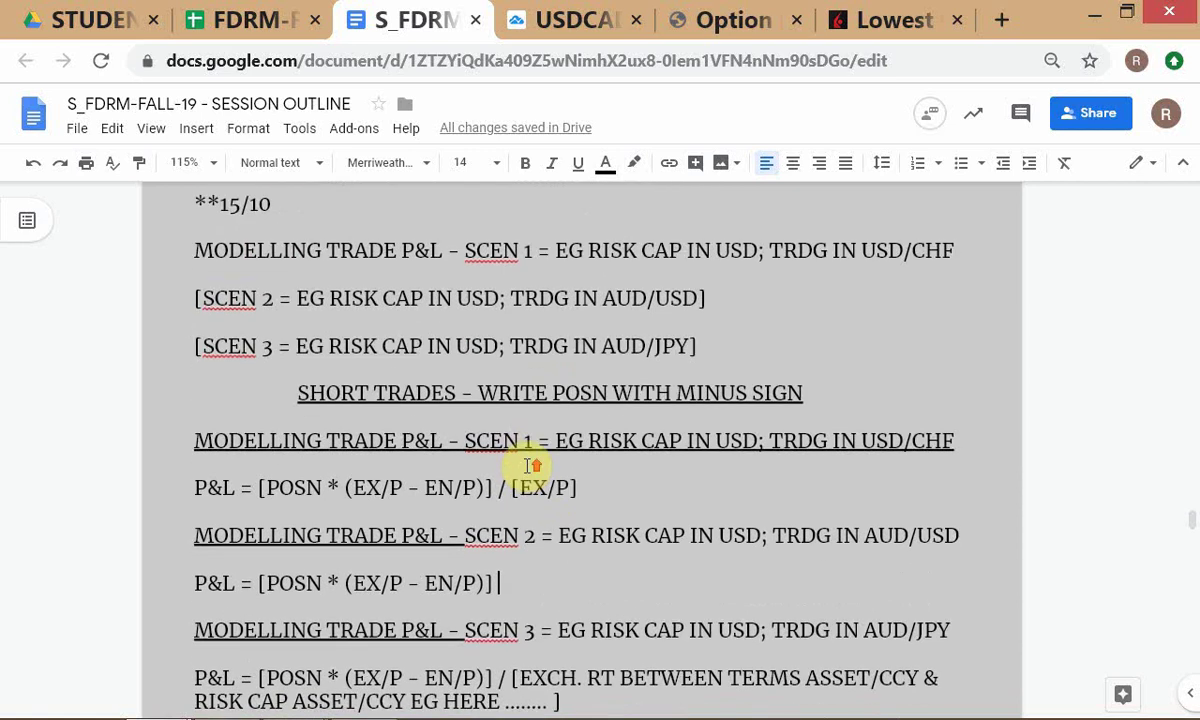
{"action": "scroll", "coordinate": [527, 465], "scroll_direction": "up", "scroll_amount": 3}
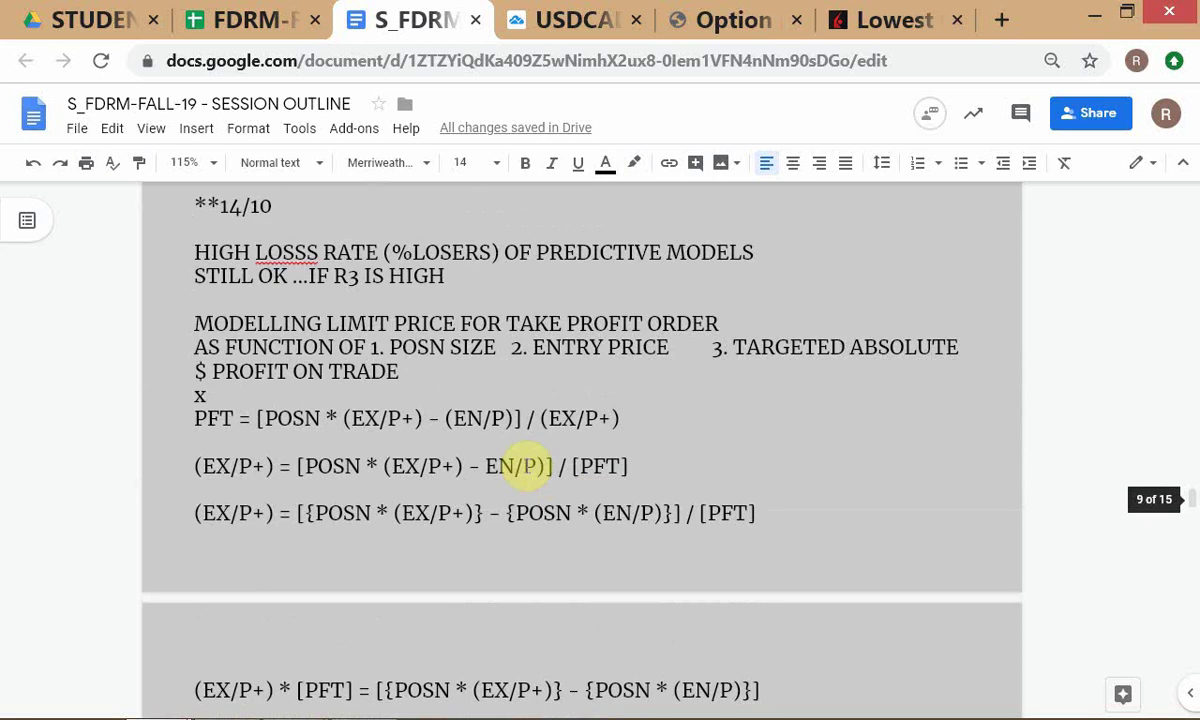
{"action": "left_click", "coordinate": [200, 323]}
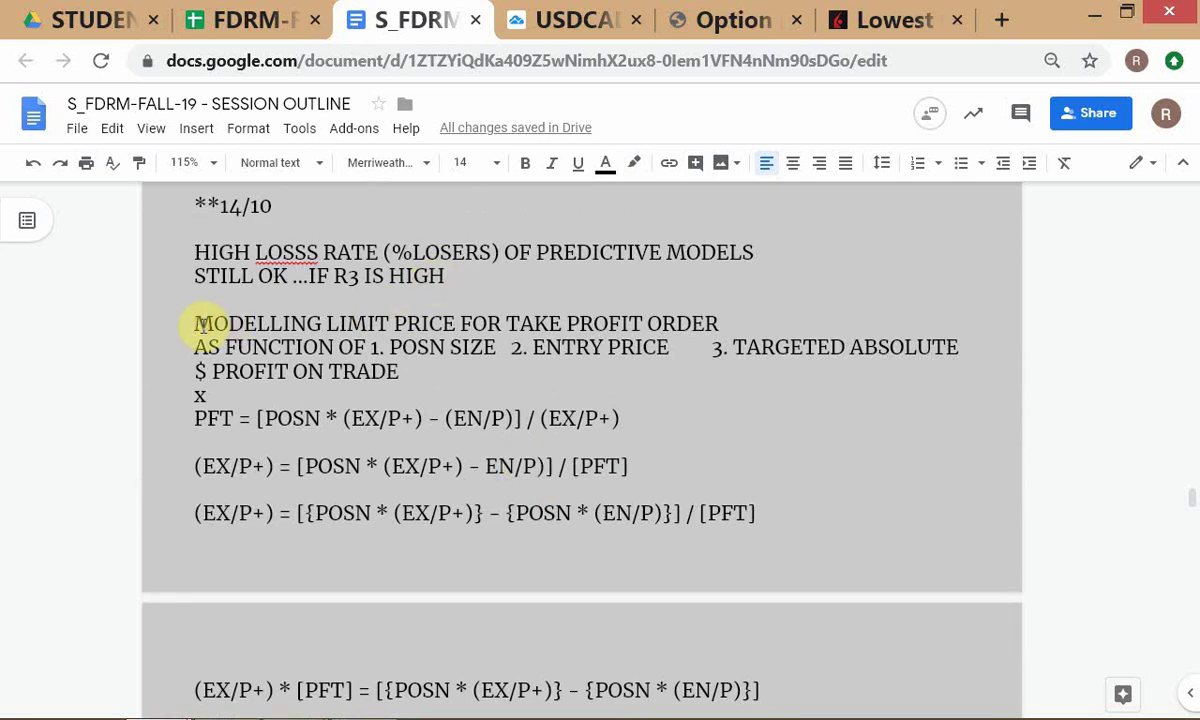
{"action": "key", "text": "Tab"}
{"action": "key", "text": "Tab"}
{"action": "key", "text": "Tab"}
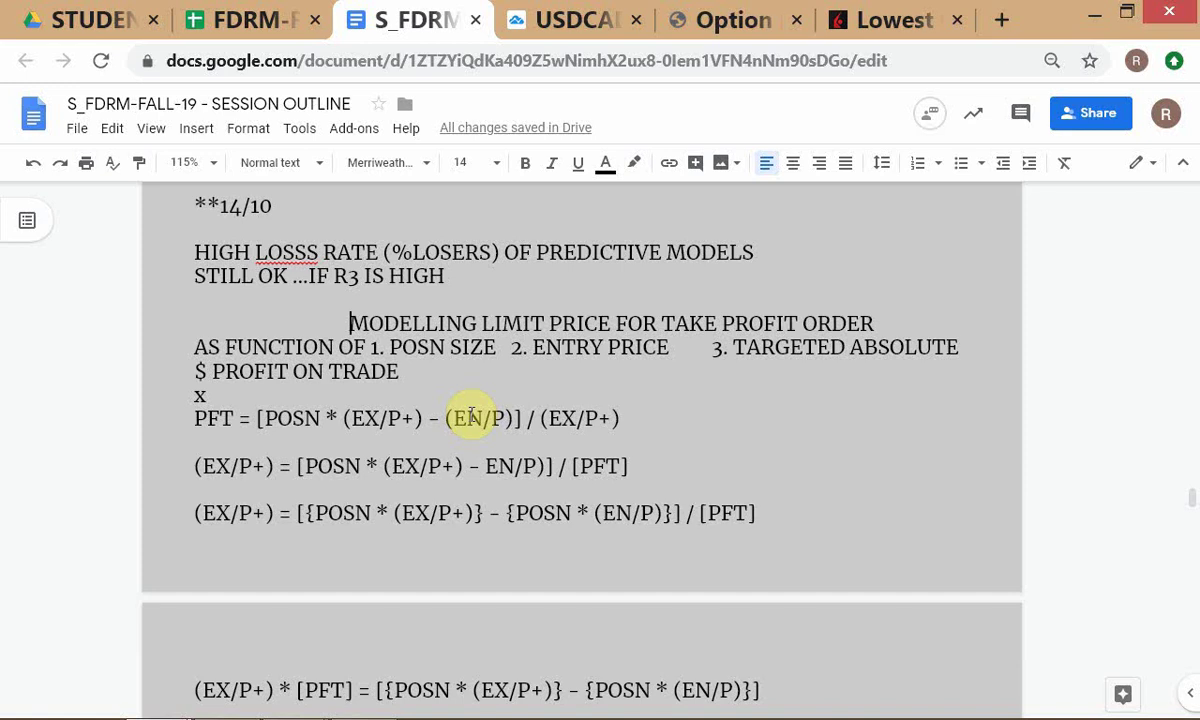
Add the note ".....EG FOR SCEN 1 BELOW...." after $ PROFIT ON TRADE in the limit price section.
{"action": "scroll", "coordinate": [718, 448], "scroll_direction": "down", "scroll_amount": 2}
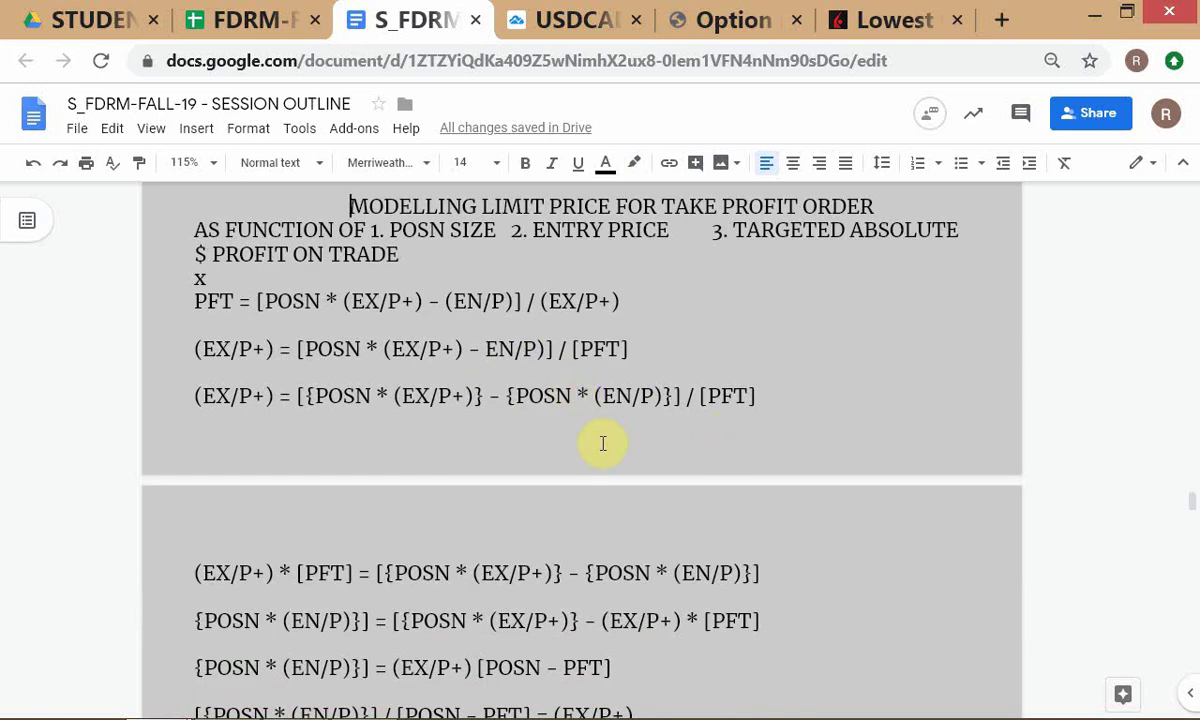
{"action": "scroll", "coordinate": [603, 443], "scroll_direction": "up", "scroll_amount": 2}
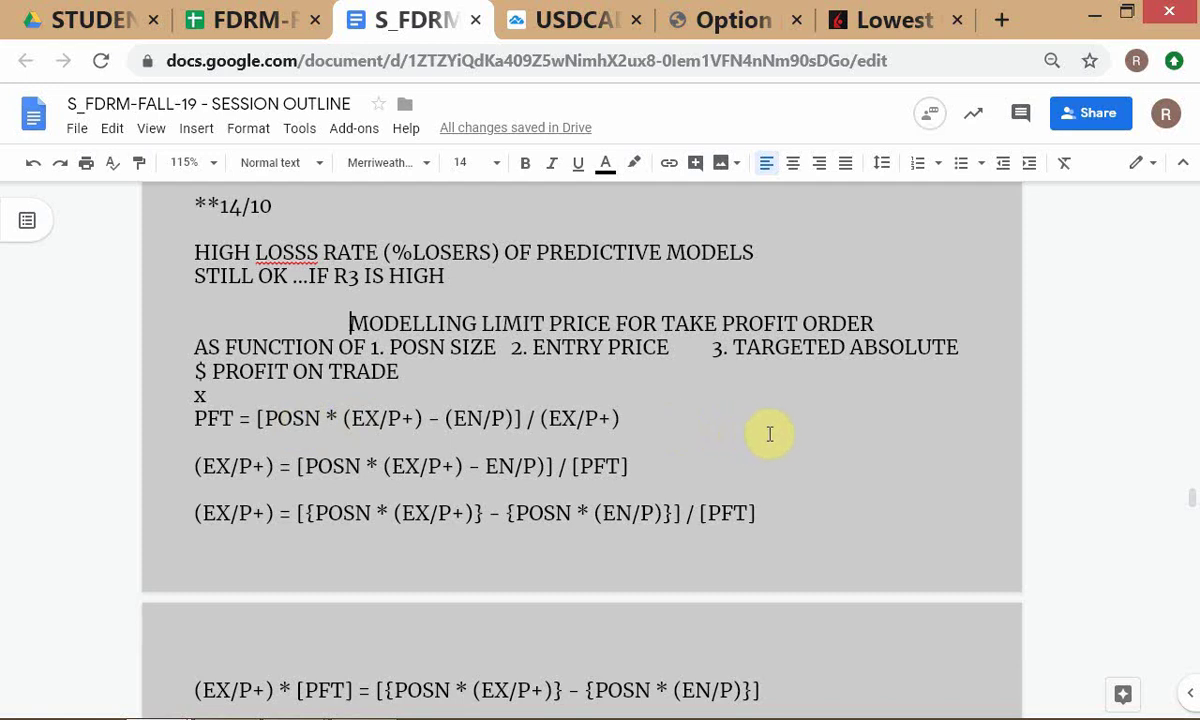
{"action": "left_click", "coordinate": [463, 366]}
{"action": "type", "text": "..."}
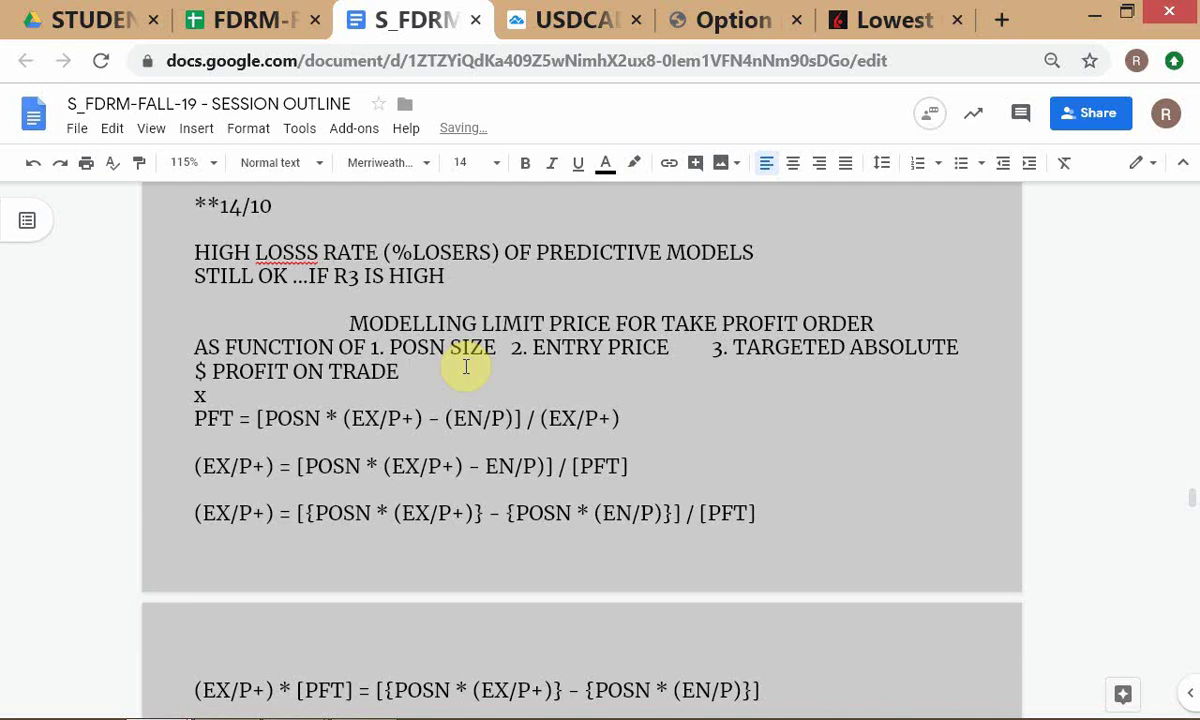
{"action": "type", "text": "..EG FOR S"}
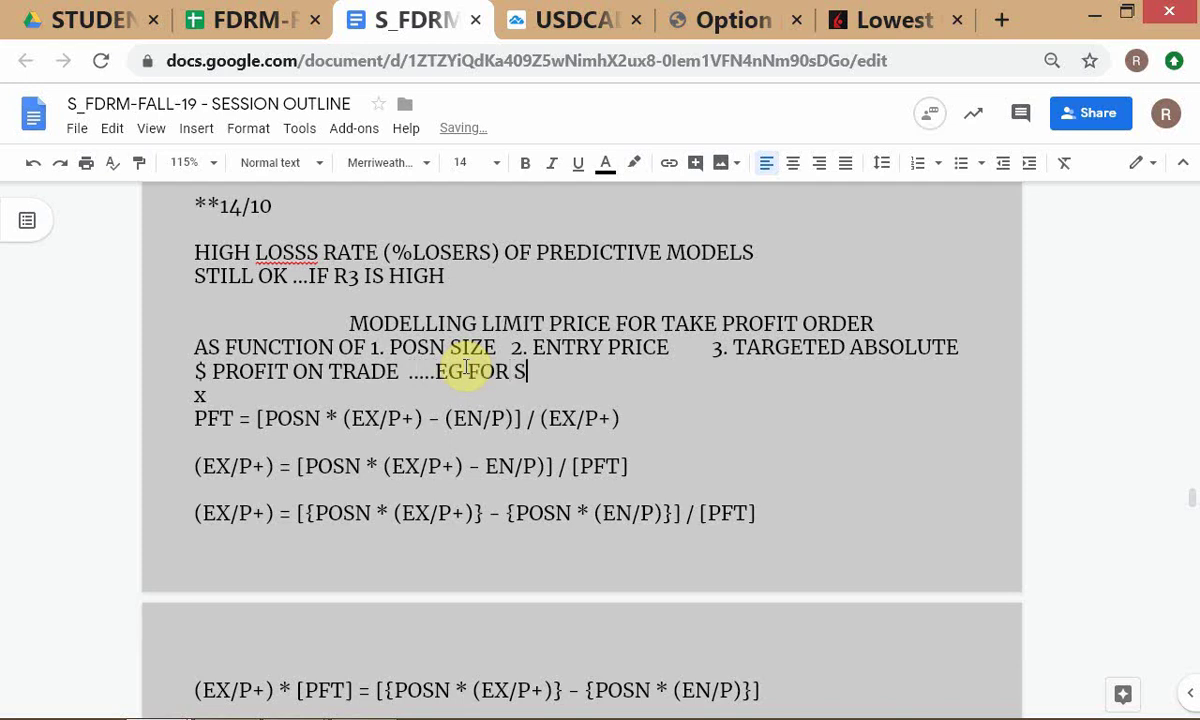
{"action": "type", "text": "CEN 1 BEL"}
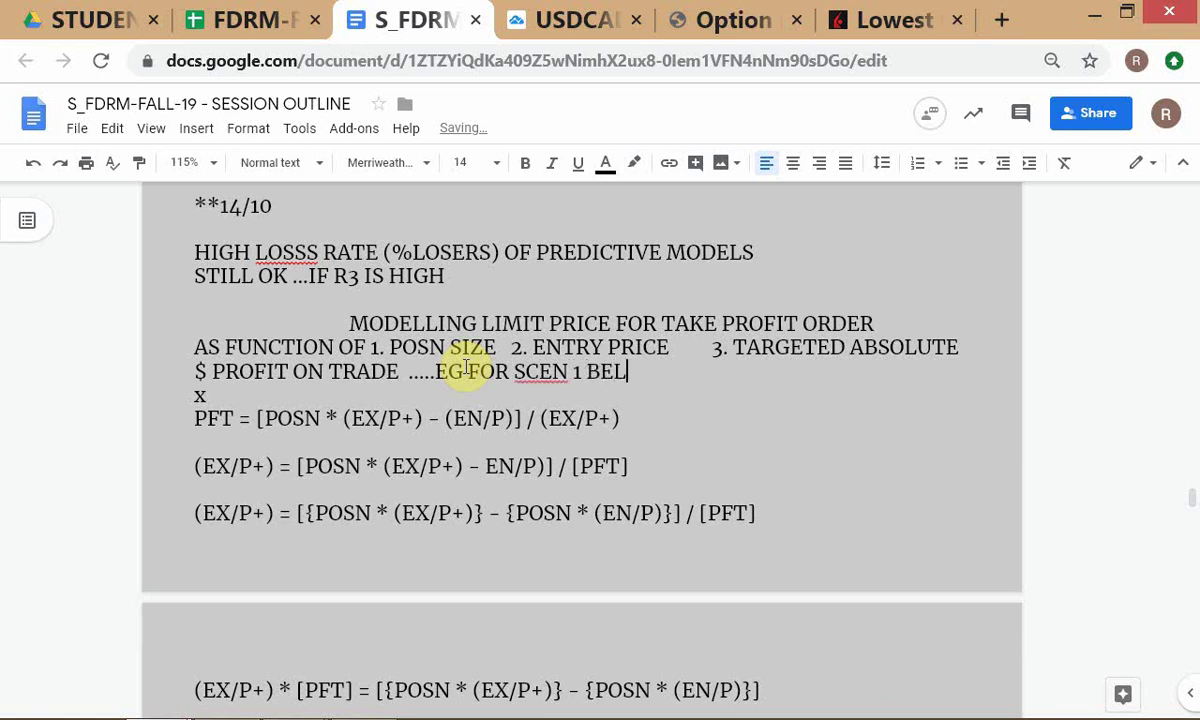
{"action": "type", "text": "OW...."}
Italicize the text "EG FOR SCEN 1 BELOW...." and check the SCEN 1 heading in the 15/10 notes.
{"action": "left_click_drag", "start_coordinate": [436, 372], "coordinate": [684, 372]}
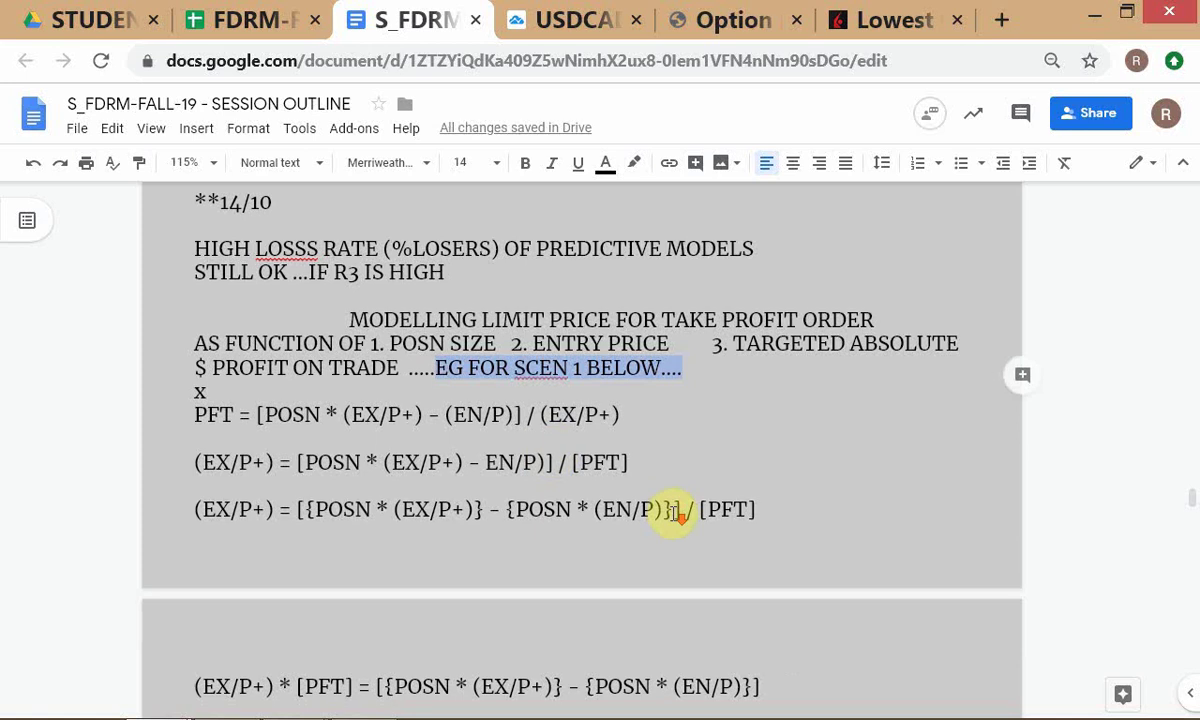
{"action": "scroll", "coordinate": [670, 508], "scroll_direction": "down", "scroll_amount": 3}
{"action": "scroll", "coordinate": [676, 513], "scroll_direction": "down", "scroll_amount": 2}
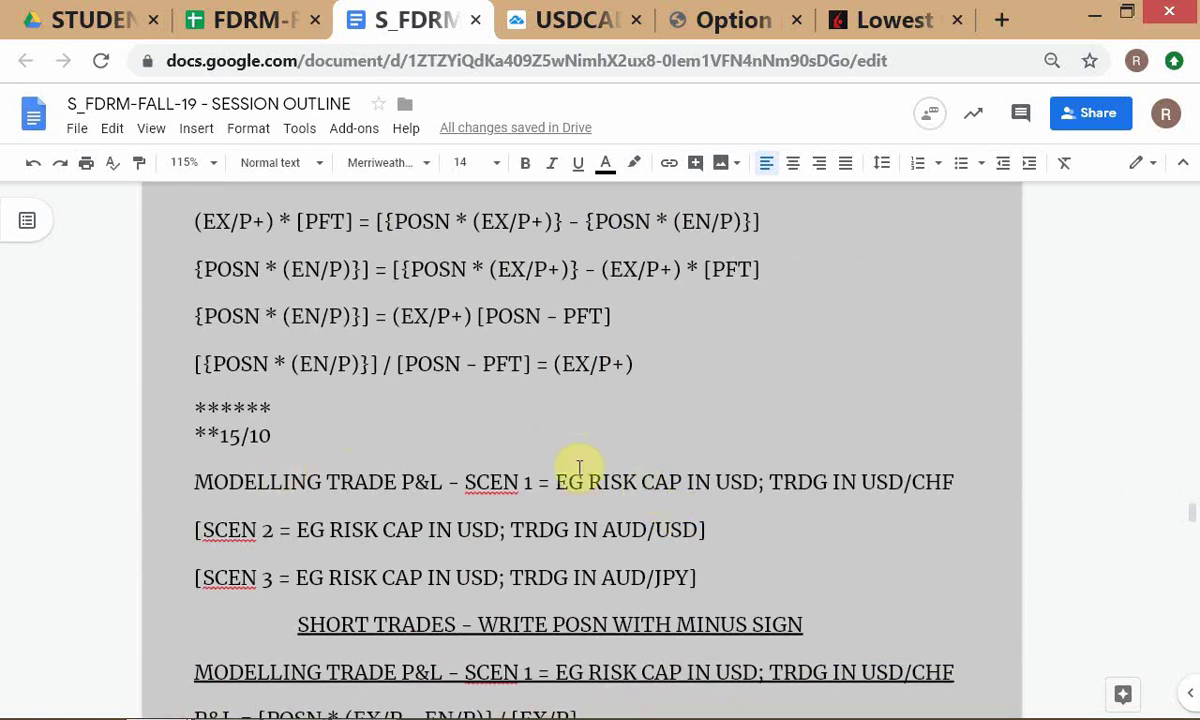
{"action": "scroll", "coordinate": [571, 440], "scroll_direction": "up", "scroll_amount": 3}
{"action": "scroll", "coordinate": [571, 440], "scroll_direction": "up", "scroll_amount": 3}
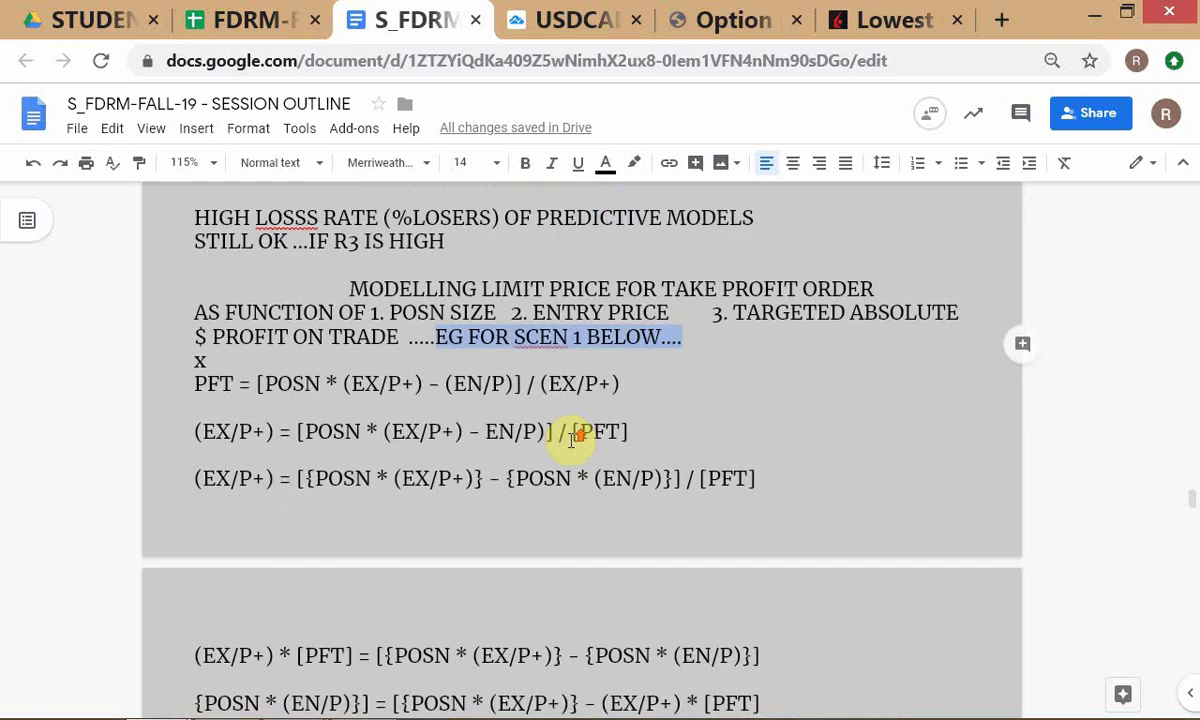
{"action": "key", "text": "ctrl+i"}
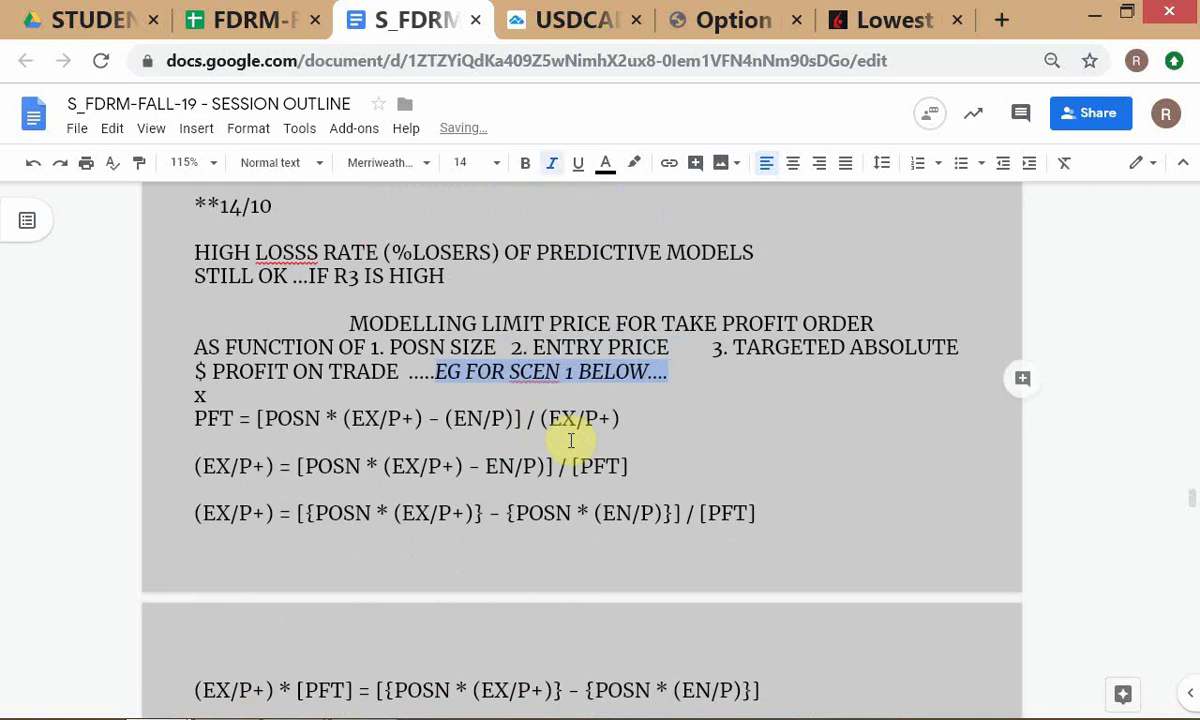
Delete the stray "x" on the line above the PFT formula in the 14/10 limit price notes.
{"action": "key", "text": "Down"}
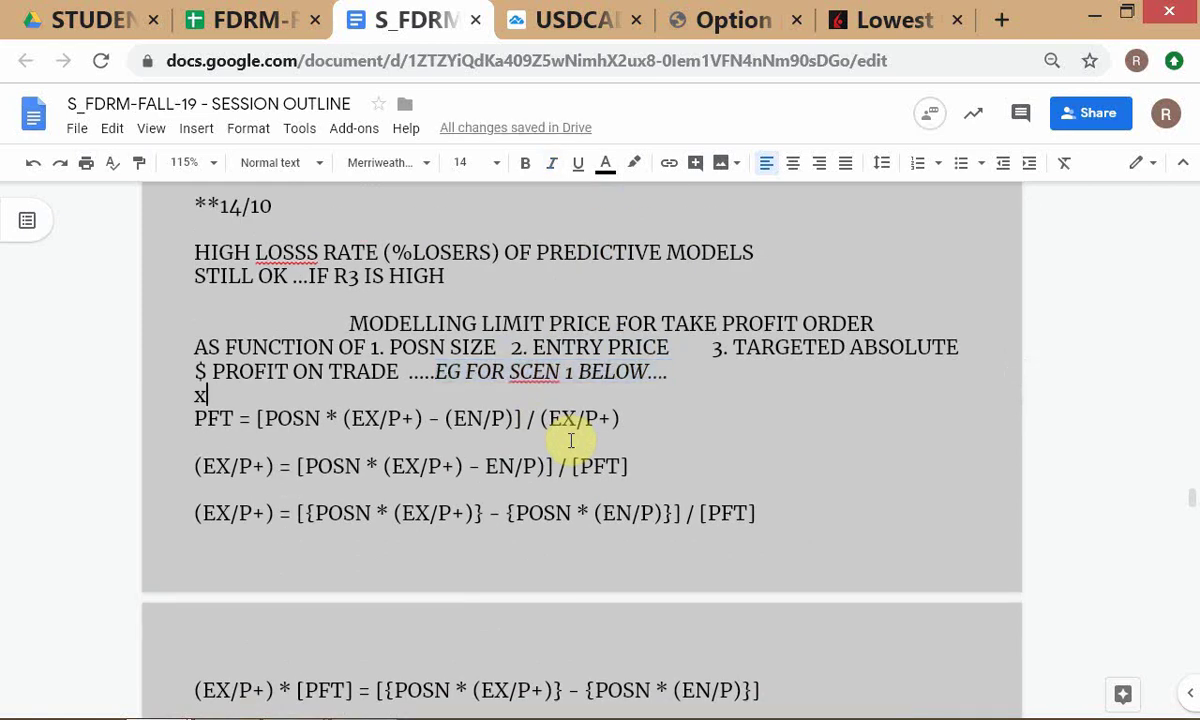
{"action": "key", "text": "Left"}
{"action": "key", "text": "Left"}
{"action": "key", "text": "Right"}
{"action": "key", "text": "Right"}
{"action": "key", "text": "BackSpace"}
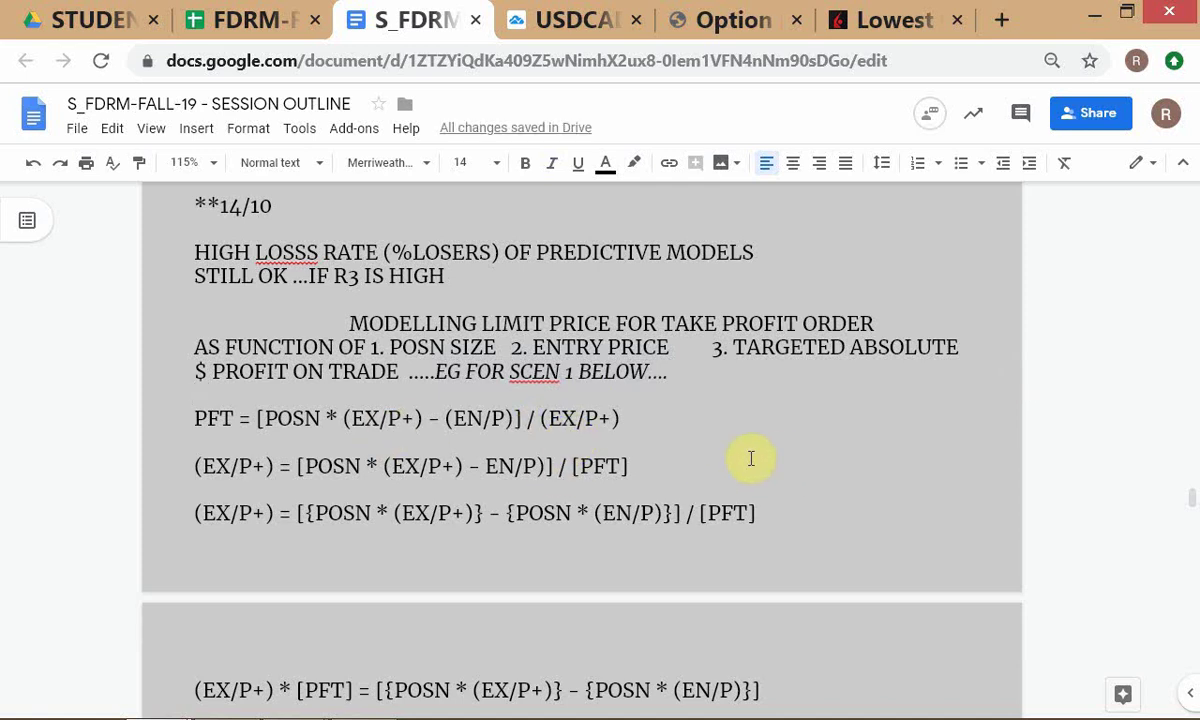
Review the 14/10 limit price derivation for take profit orders against the 15/10 trade P&L formulas for SCEN 1 to 3.
{"action": "scroll", "coordinate": [751, 458], "scroll_direction": "down", "scroll_amount": 4}
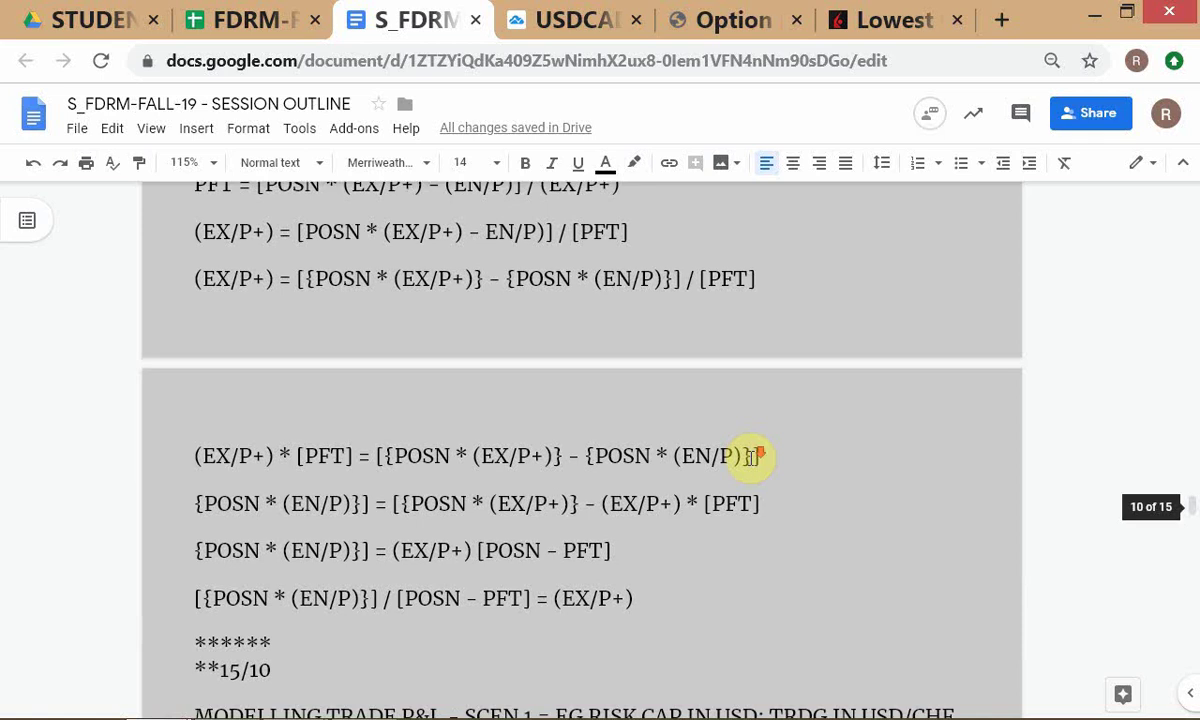
{"action": "scroll", "coordinate": [751, 458], "scroll_direction": "down", "scroll_amount": 3}
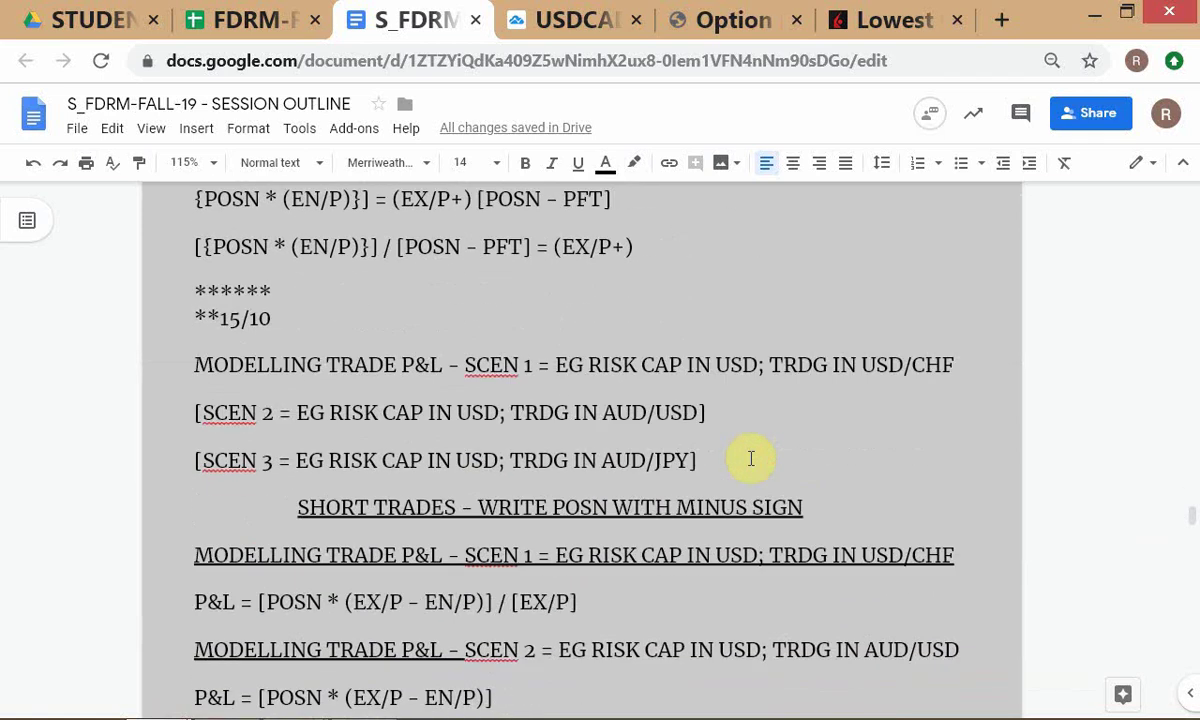
{"action": "scroll", "coordinate": [751, 458], "scroll_direction": "up", "scroll_amount": 2}
{"action": "scroll", "coordinate": [751, 458], "scroll_direction": "up", "scroll_amount": 1}
{"action": "scroll", "coordinate": [751, 458], "scroll_direction": "down", "scroll_amount": 2}
{"action": "scroll", "coordinate": [751, 458], "scroll_direction": "down", "scroll_amount": 2}
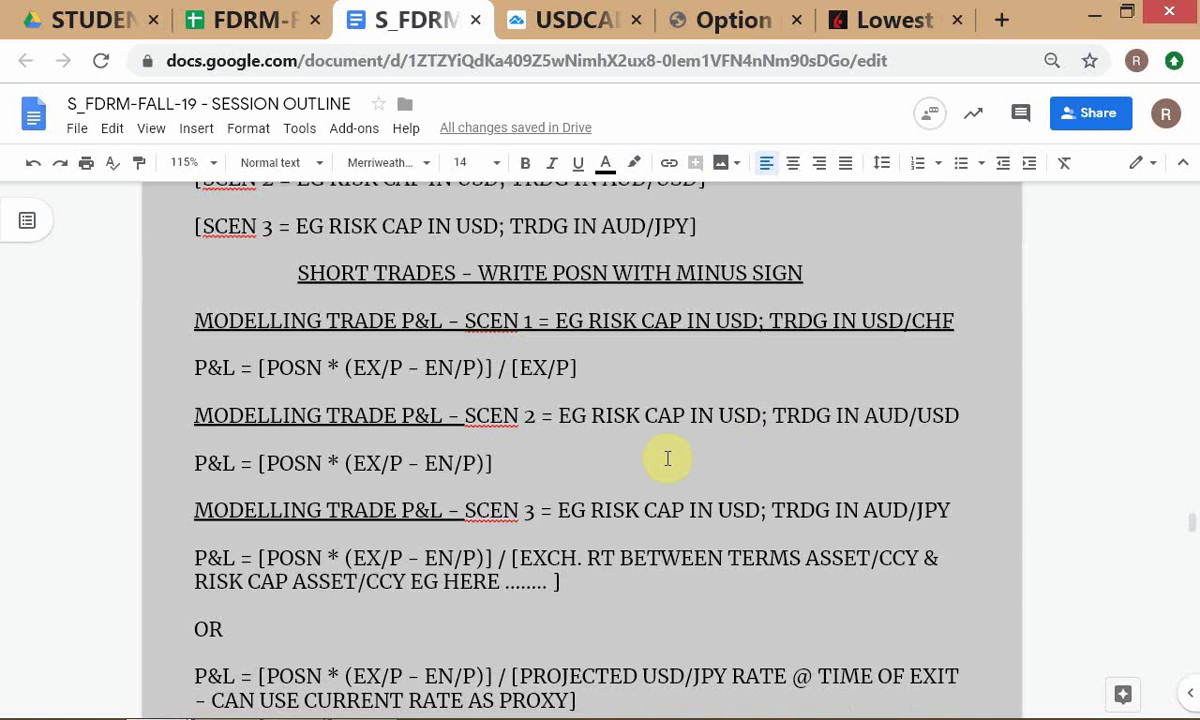
{"action": "scroll", "coordinate": [650, 465], "scroll_direction": "up", "scroll_amount": 3}
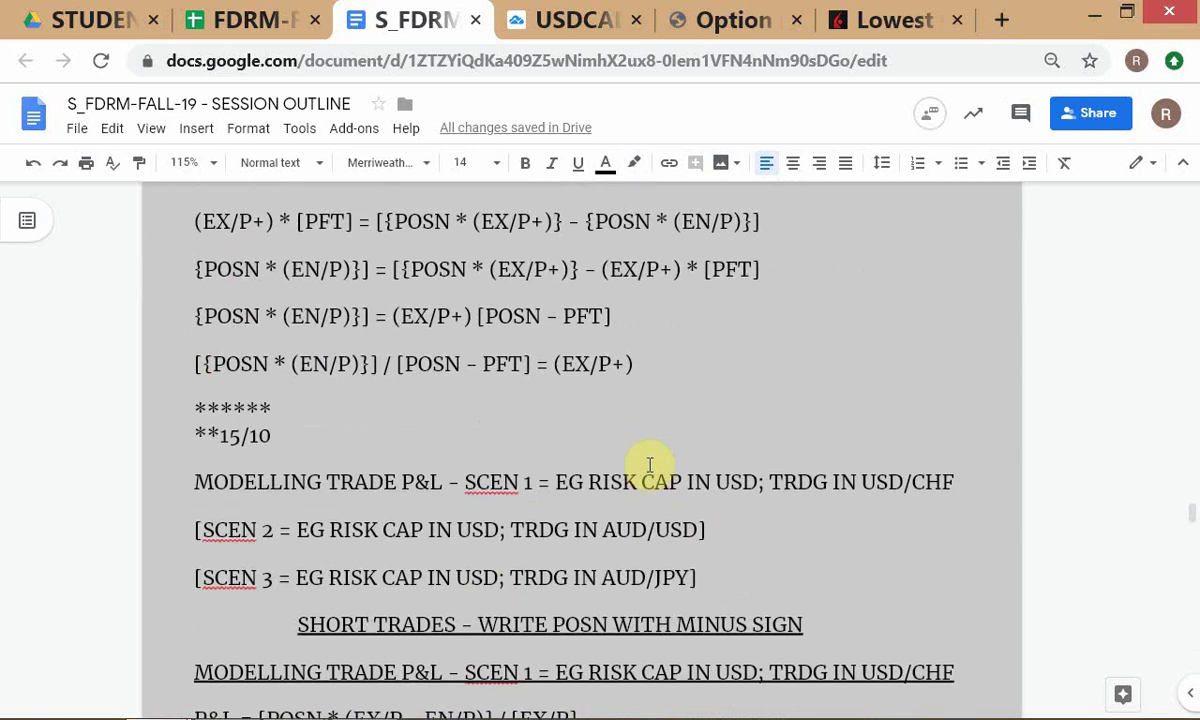
{"action": "scroll", "coordinate": [650, 465], "scroll_direction": "up", "scroll_amount": 4}
{"action": "scroll", "coordinate": [650, 465], "scroll_direction": "down", "scroll_amount": 2}
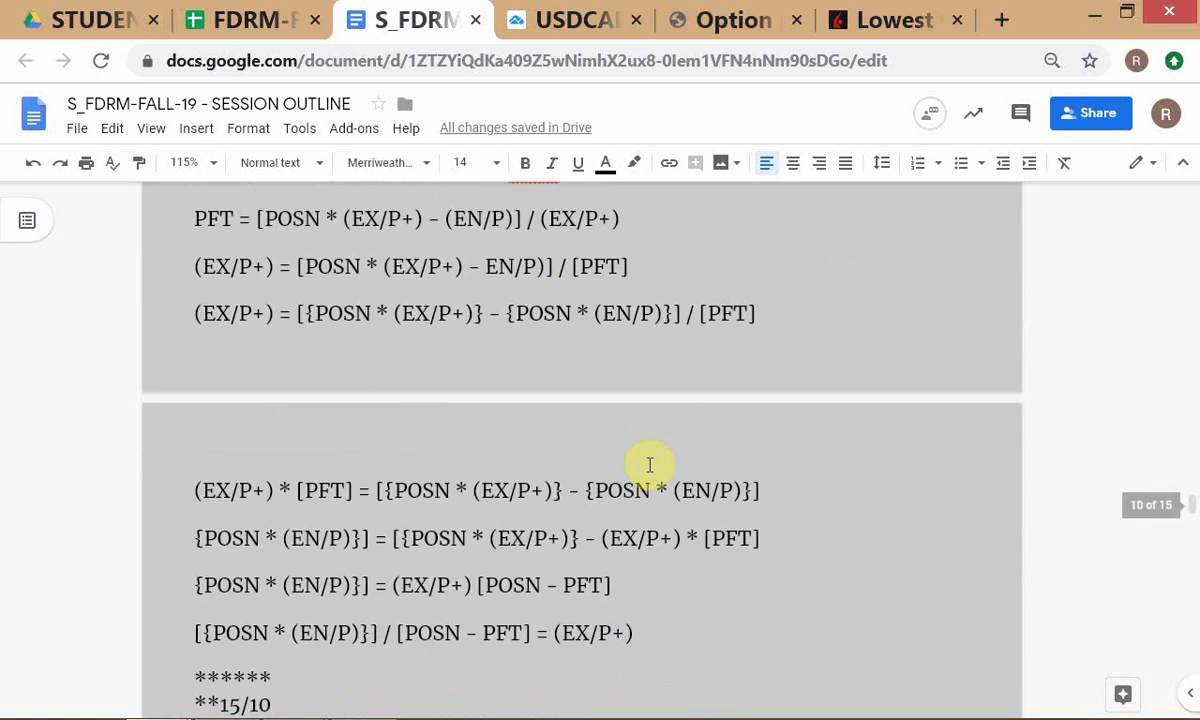
{"action": "scroll", "coordinate": [650, 465], "scroll_direction": "down", "scroll_amount": 5}
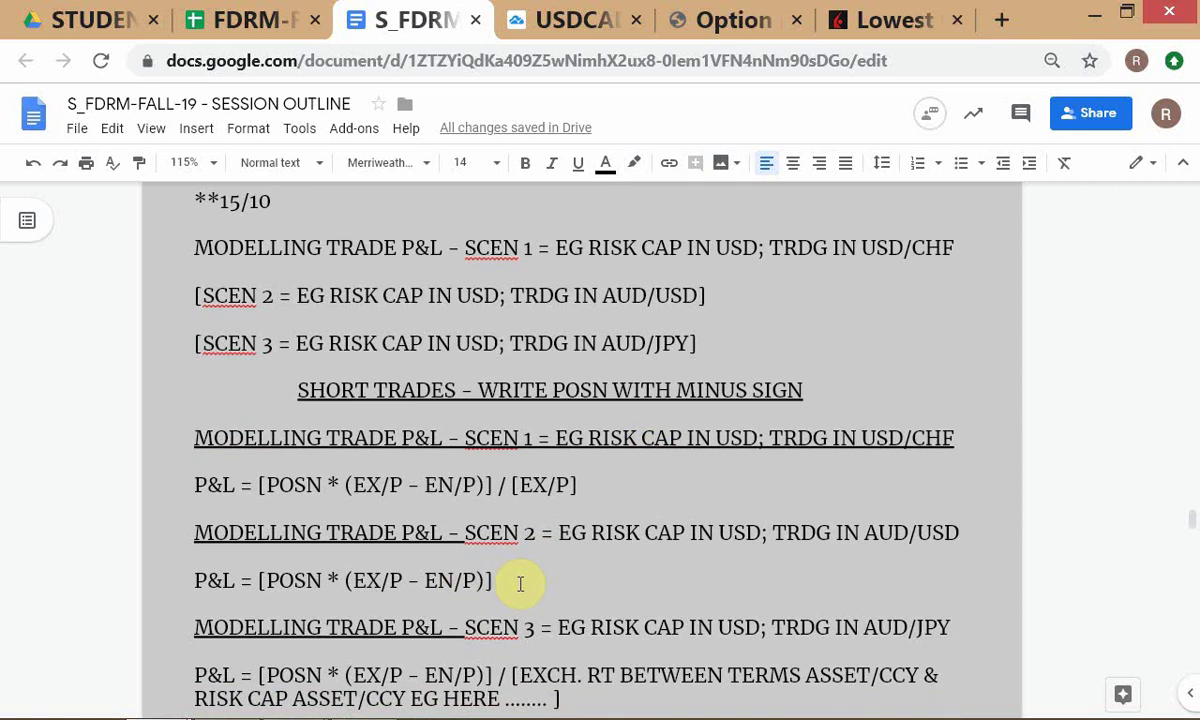
{"action": "scroll", "coordinate": [517, 579], "scroll_direction": "up", "scroll_amount": 10}
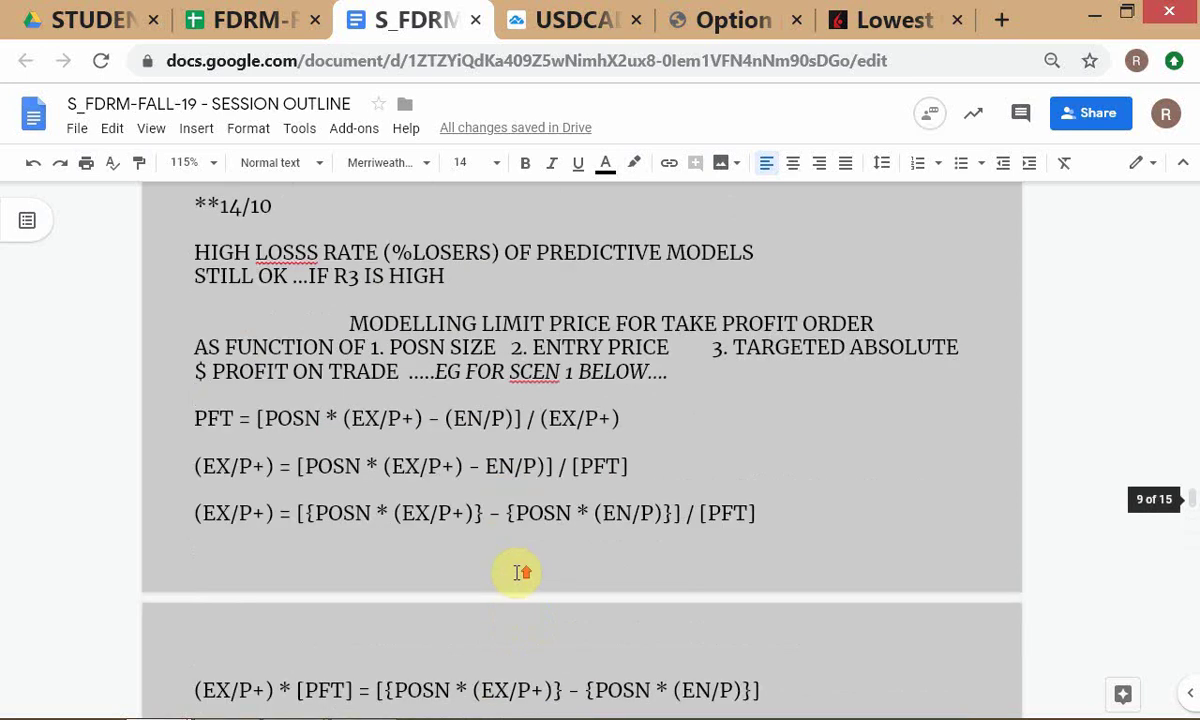
{"action": "scroll", "coordinate": [517, 570], "scroll_direction": "up", "scroll_amount": 1}
{"action": "scroll", "coordinate": [509, 557], "scroll_direction": "down", "scroll_amount": 1}
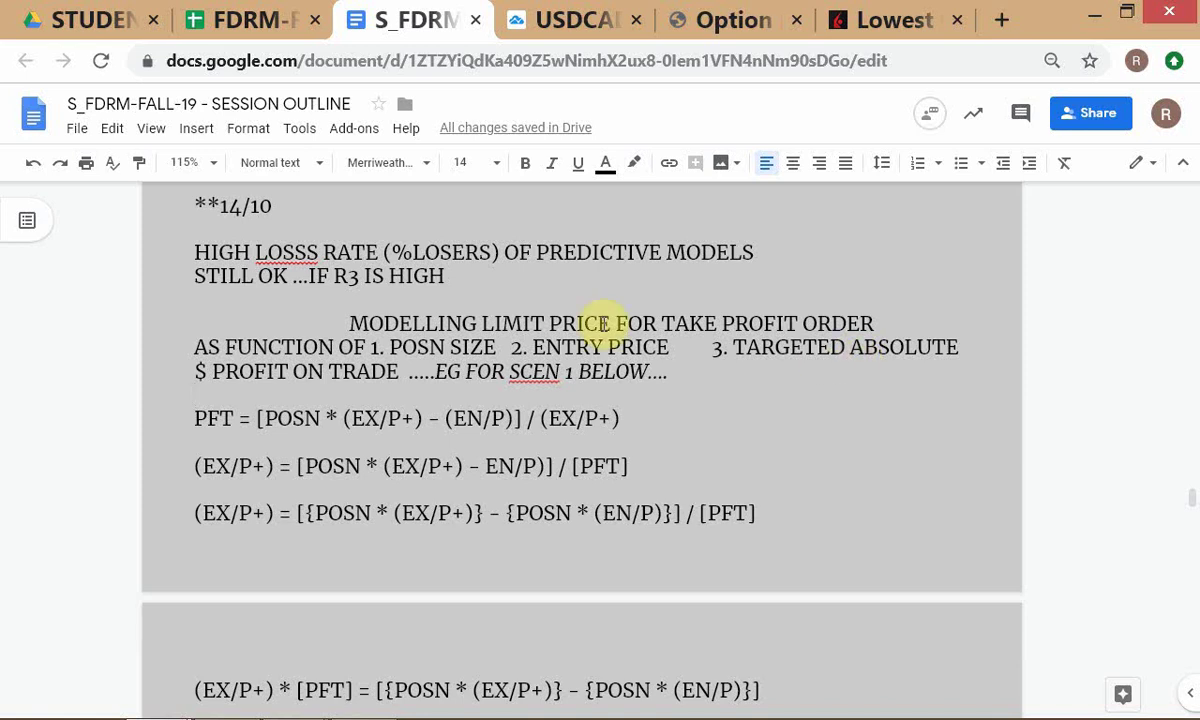
Switch to the FDRM-FALL-19_CALC spreadsheet and inspect the formula and comment of cell F8 beside RC on the TRD RISK sheet.
{"action": "left_click", "coordinate": [236, 20]}
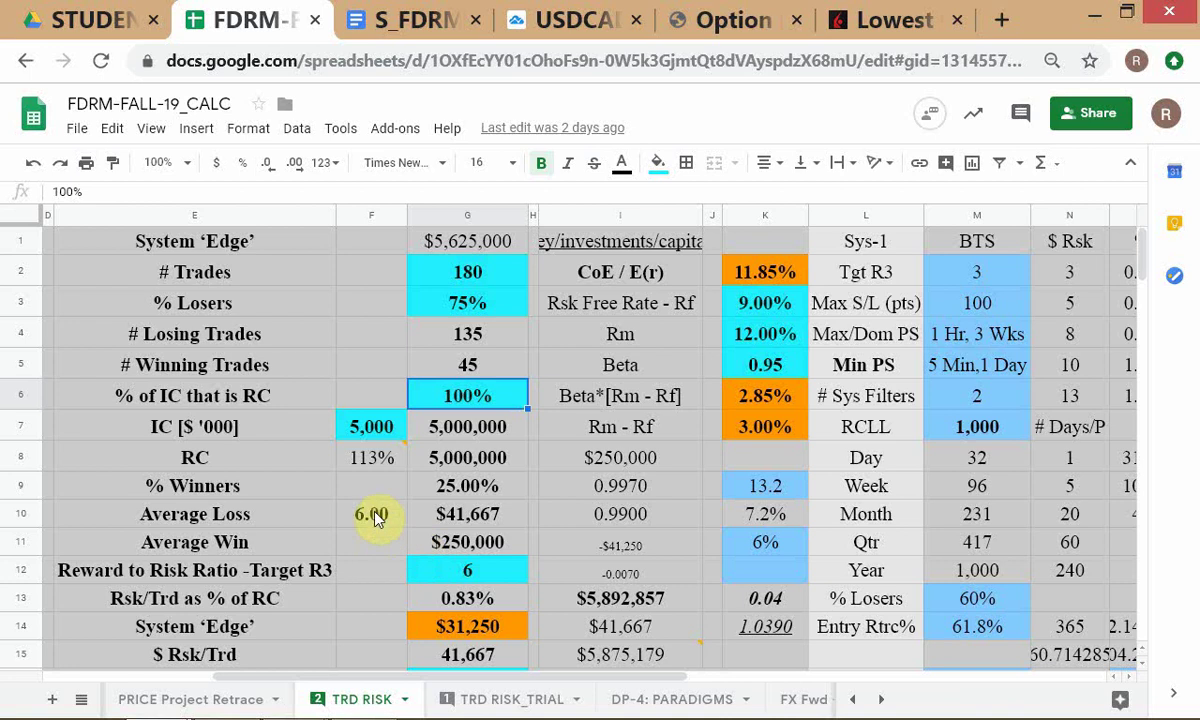
{"action": "mouse_move", "coordinate": [365, 466]}
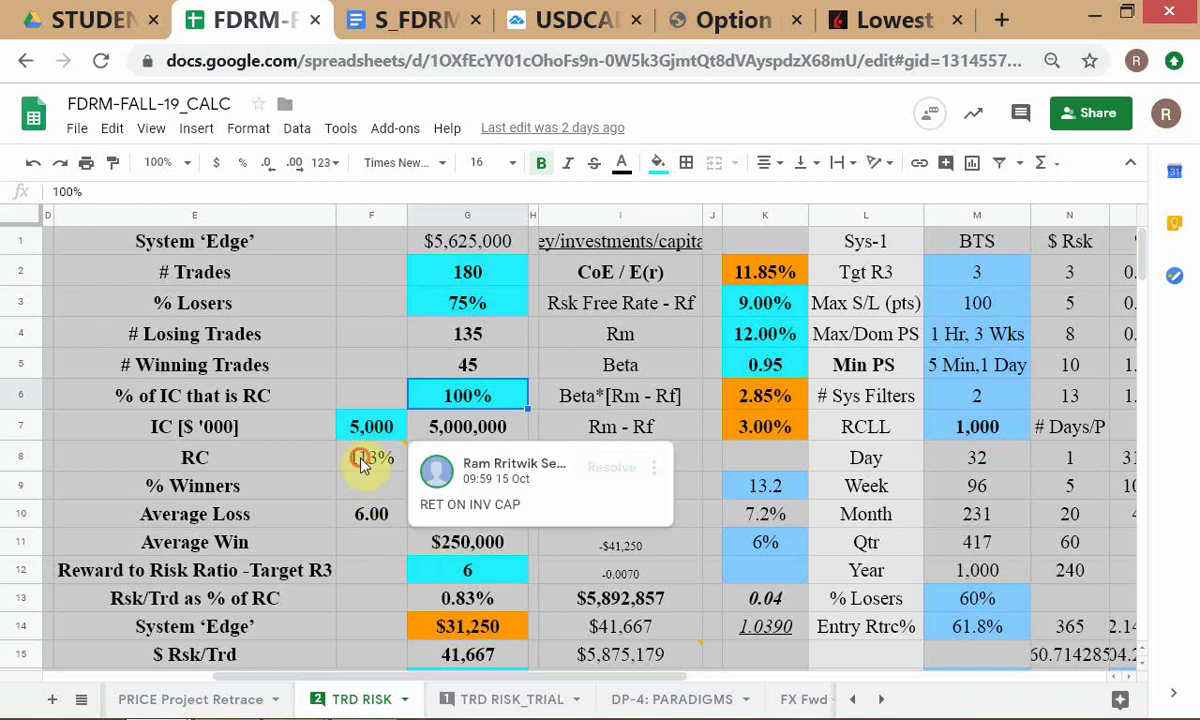
{"action": "left_click", "coordinate": [363, 463]}
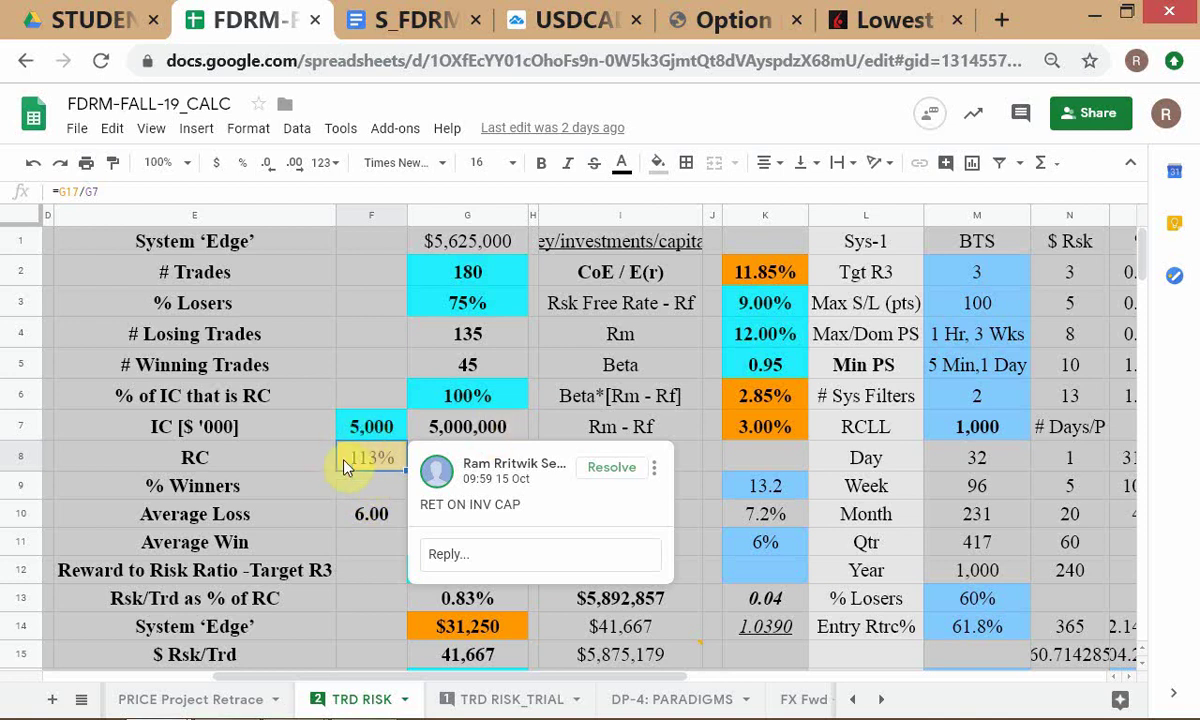
{"action": "left_click", "coordinate": [386, 548]}
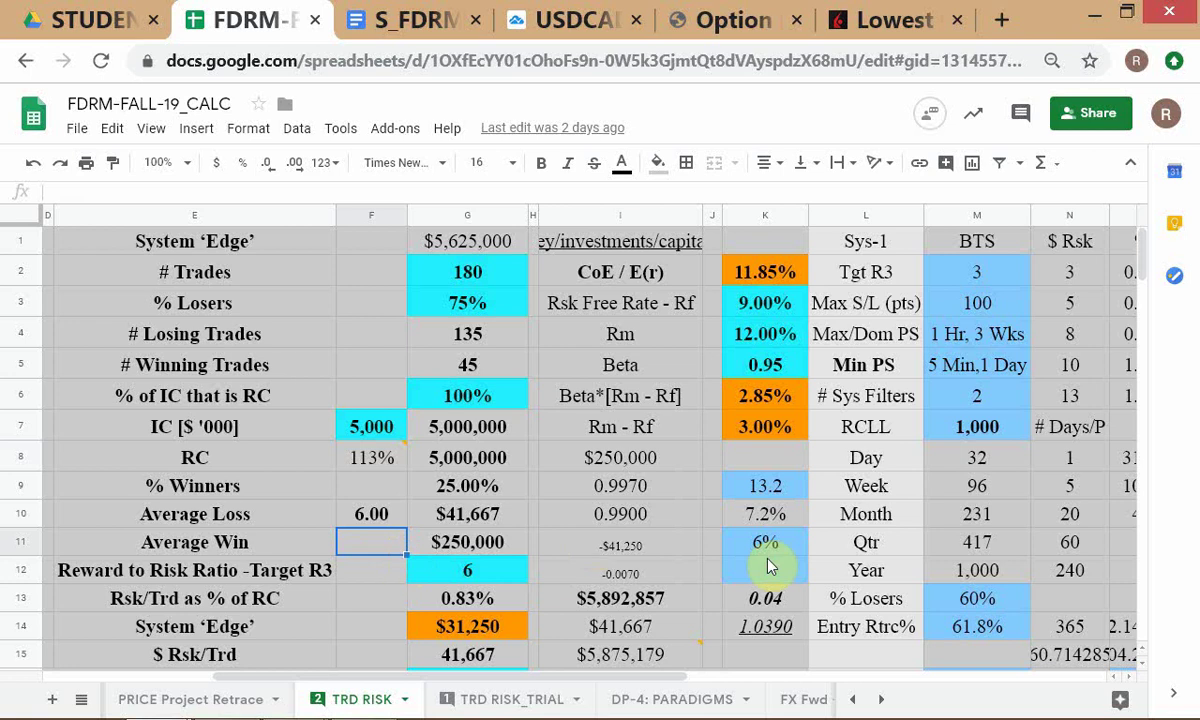
{"action": "mouse_move", "coordinate": [370, 465]}
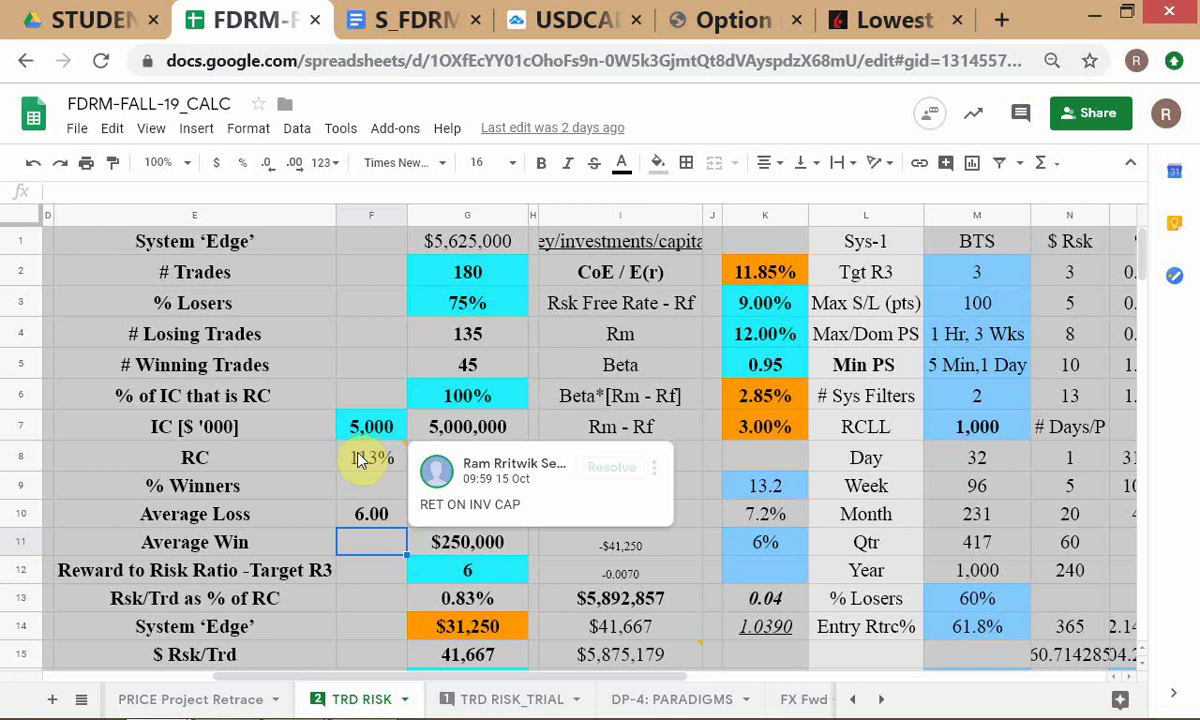
Examine the estimated gross profit, total losses and total profits rows of the trading risk model.
{"action": "scroll", "coordinate": [370, 590], "scroll_direction": "down", "scroll_amount": 2}
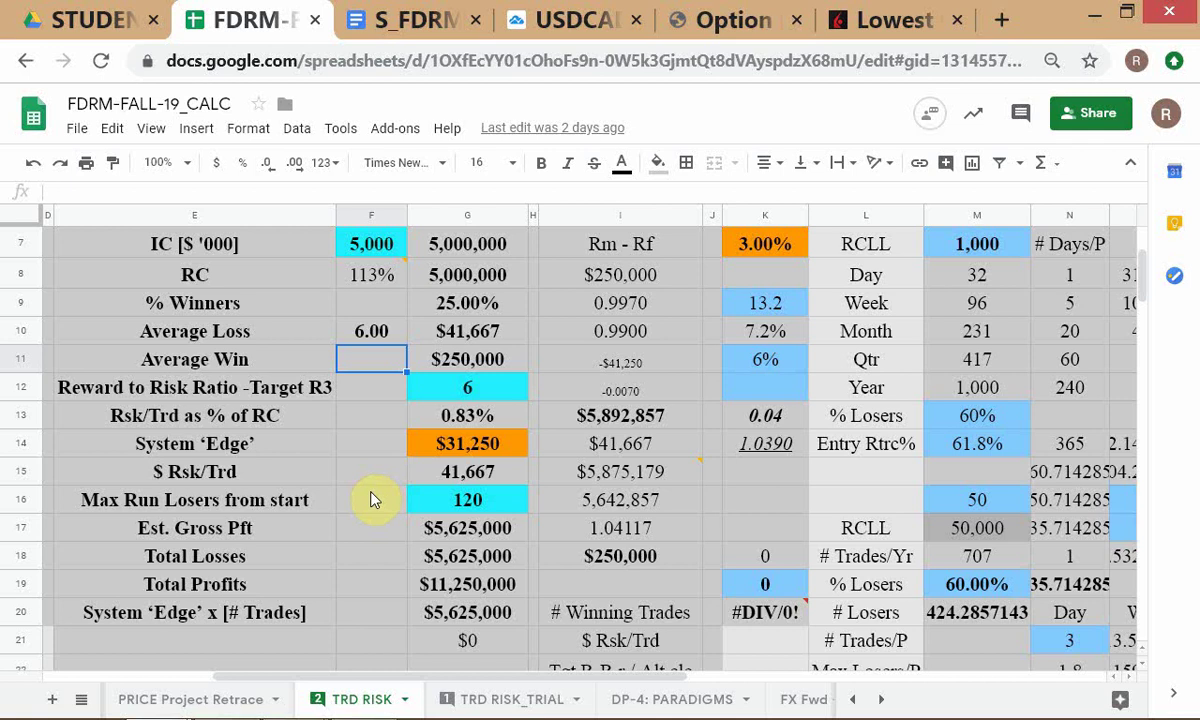
{"action": "scroll", "coordinate": [480, 450], "scroll_direction": "down", "scroll_amount": 1}
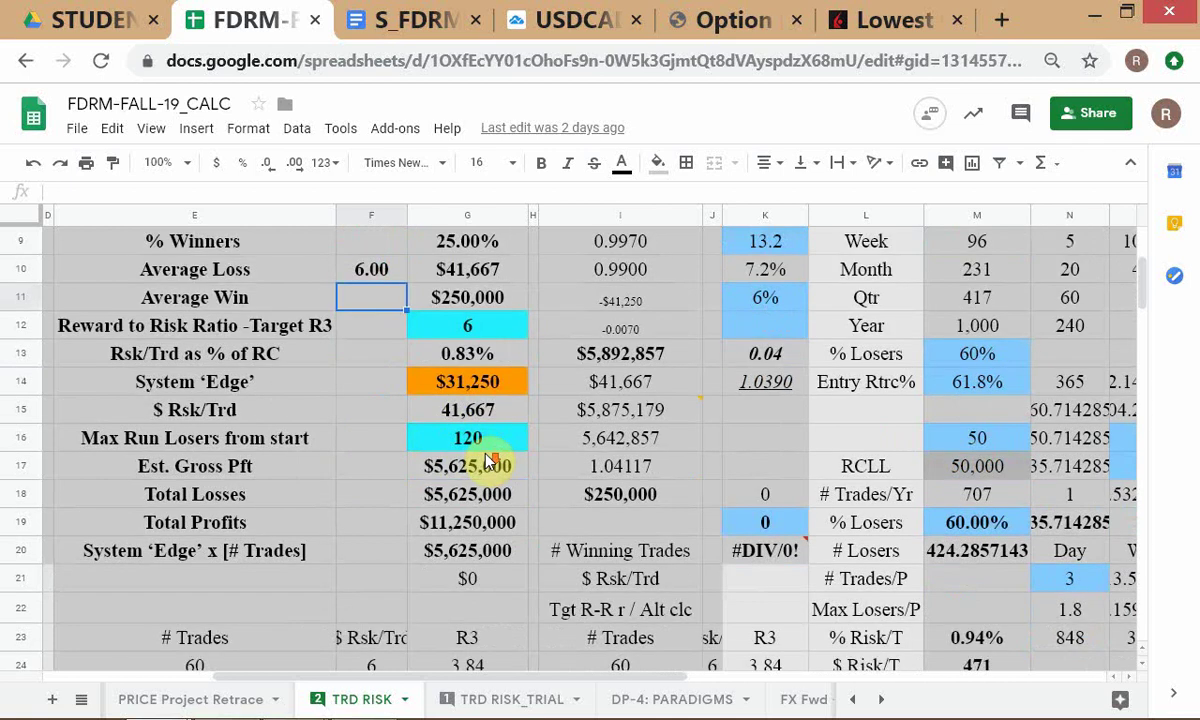
{"action": "scroll", "coordinate": [485, 462], "scroll_direction": "down", "scroll_amount": 3}
{"action": "scroll", "coordinate": [485, 462], "scroll_direction": "up", "scroll_amount": 3}
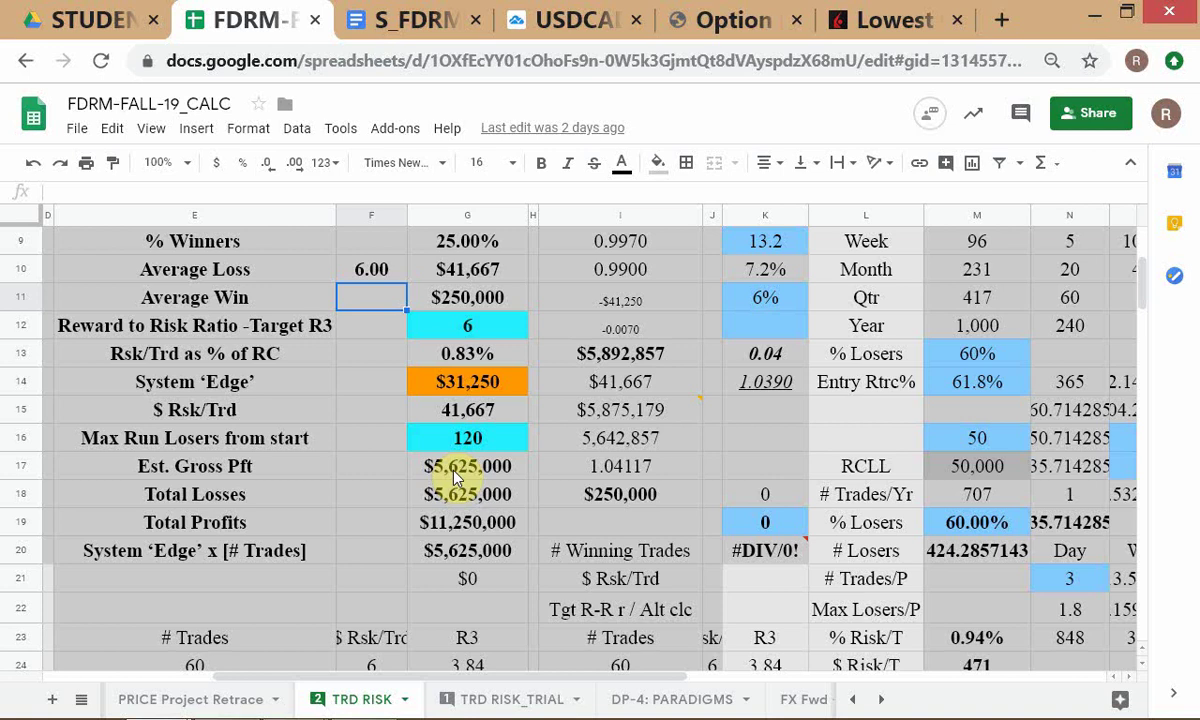
{"action": "scroll", "coordinate": [508, 553], "scroll_direction": "up", "scroll_amount": 4}
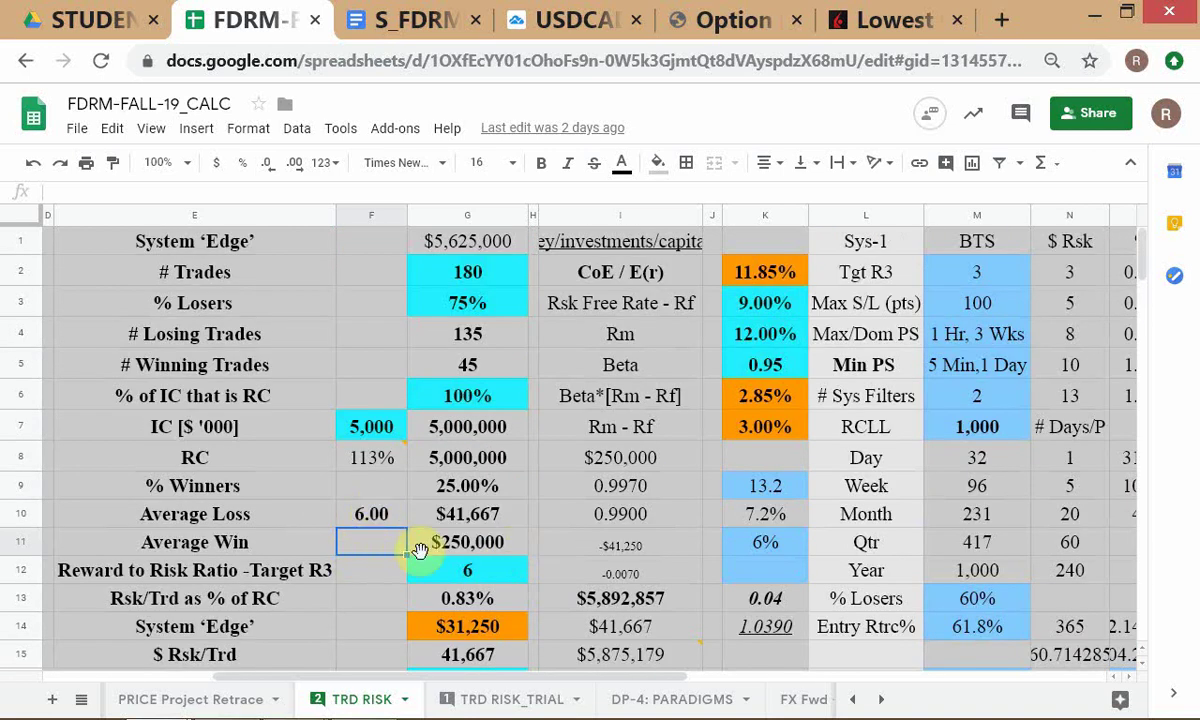
{"action": "scroll", "coordinate": [469, 536], "scroll_direction": "down", "scroll_amount": 1}
{"action": "scroll", "coordinate": [367, 395], "scroll_direction": "up", "scroll_amount": 1}
Inspect the System 'Edge' formula in cell G1 and the cells it references.
{"action": "left_click", "coordinate": [425, 240]}
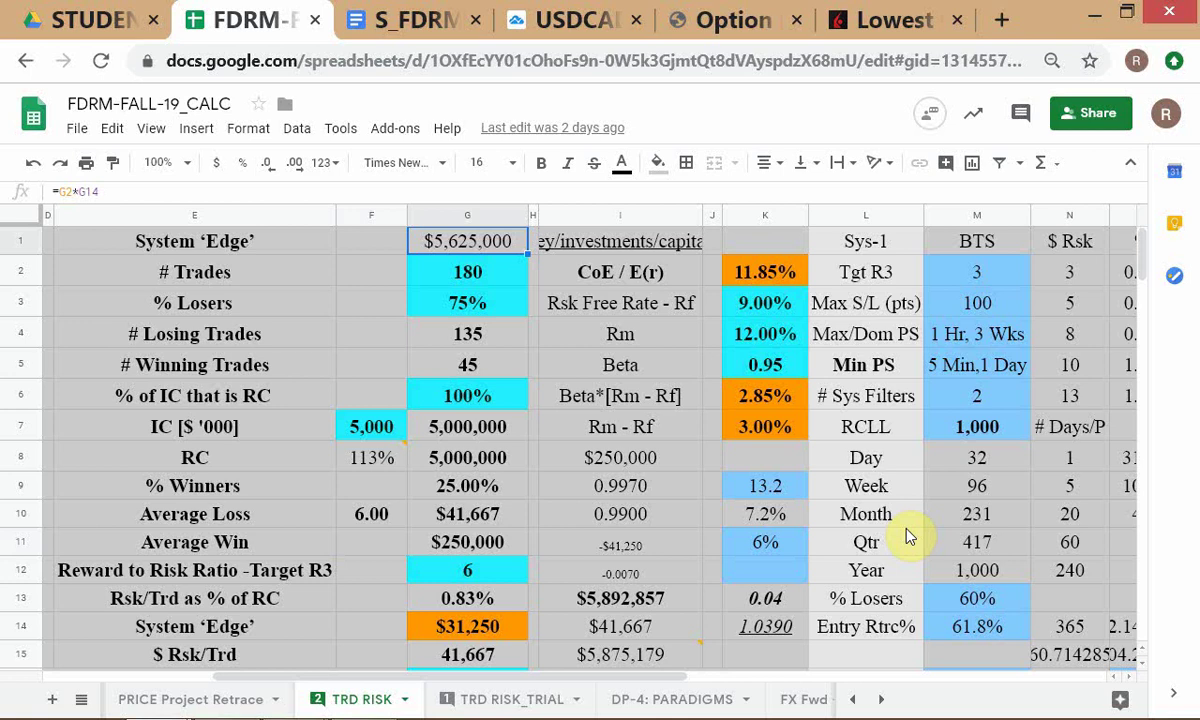
{"action": "key", "text": "Return"}
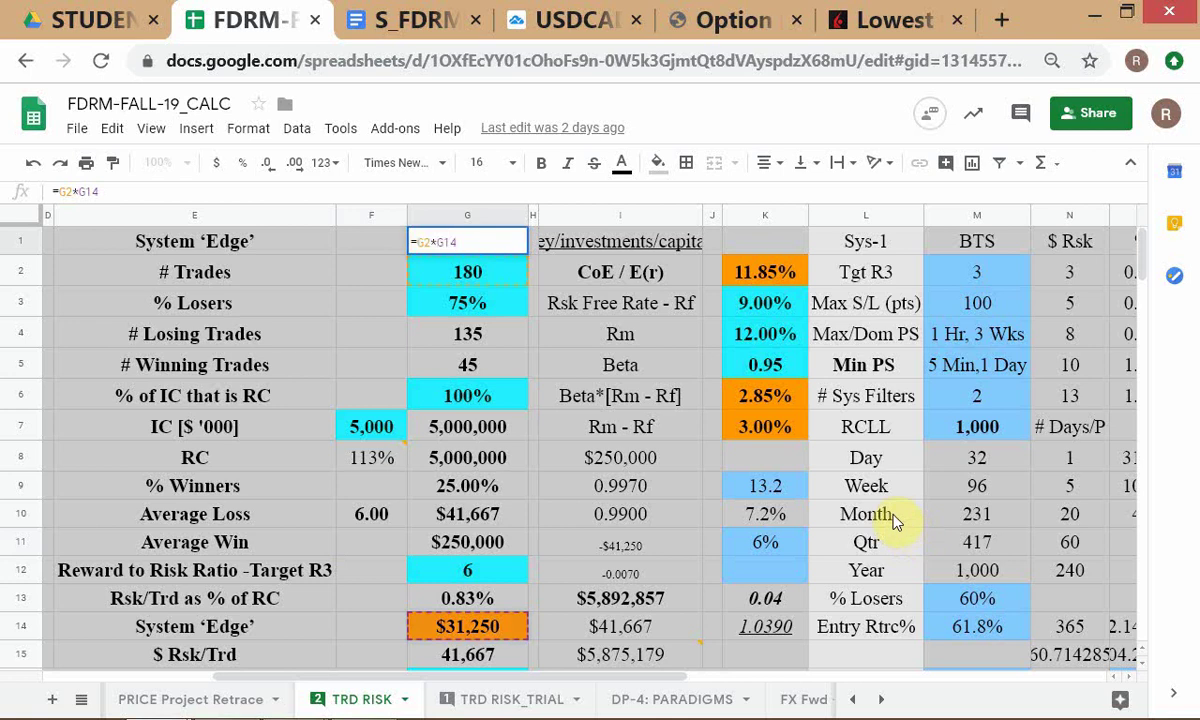
{"action": "key", "text": "Return"}
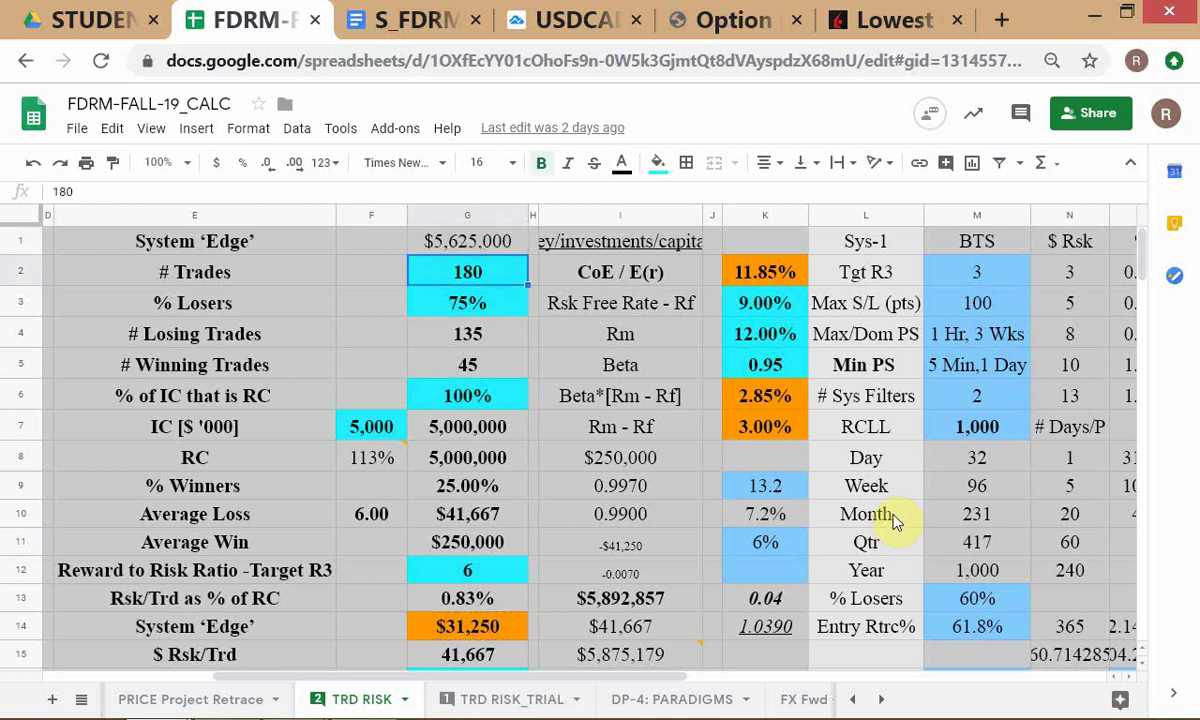
{"action": "key", "text": "Up"}
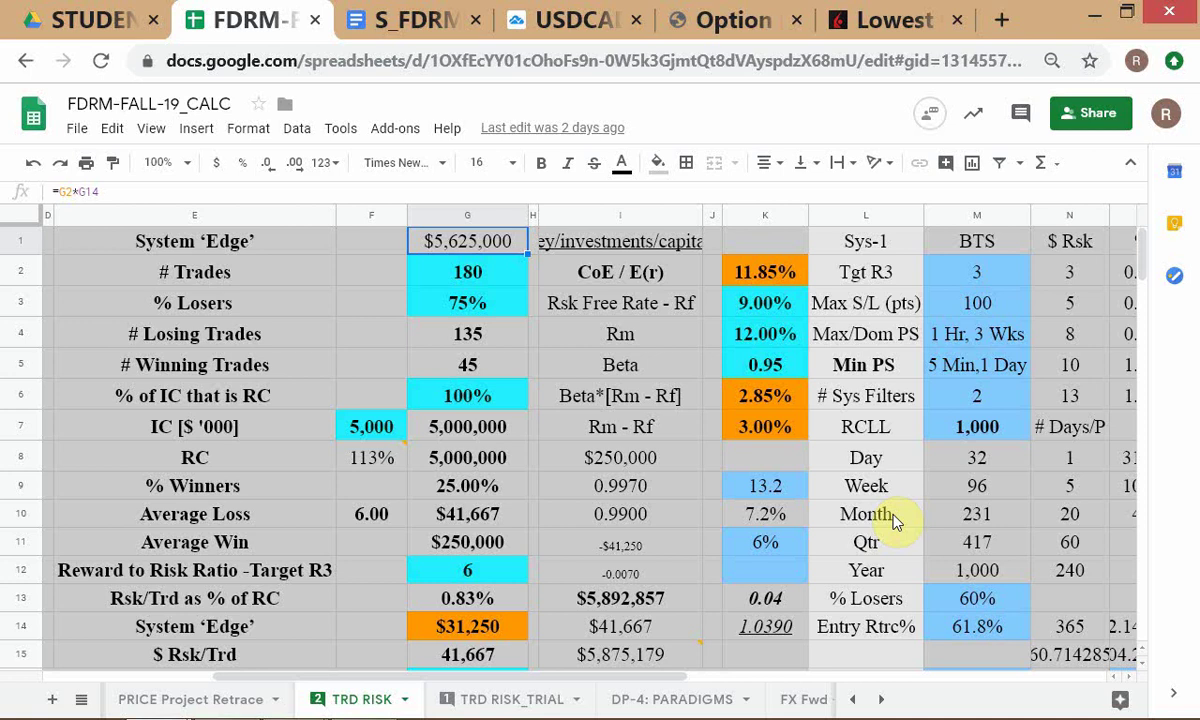
Enter the formula =F8*G7 in cell F1 to multiply the return on invested capital by the IC amount.
{"action": "key", "text": "Left"}
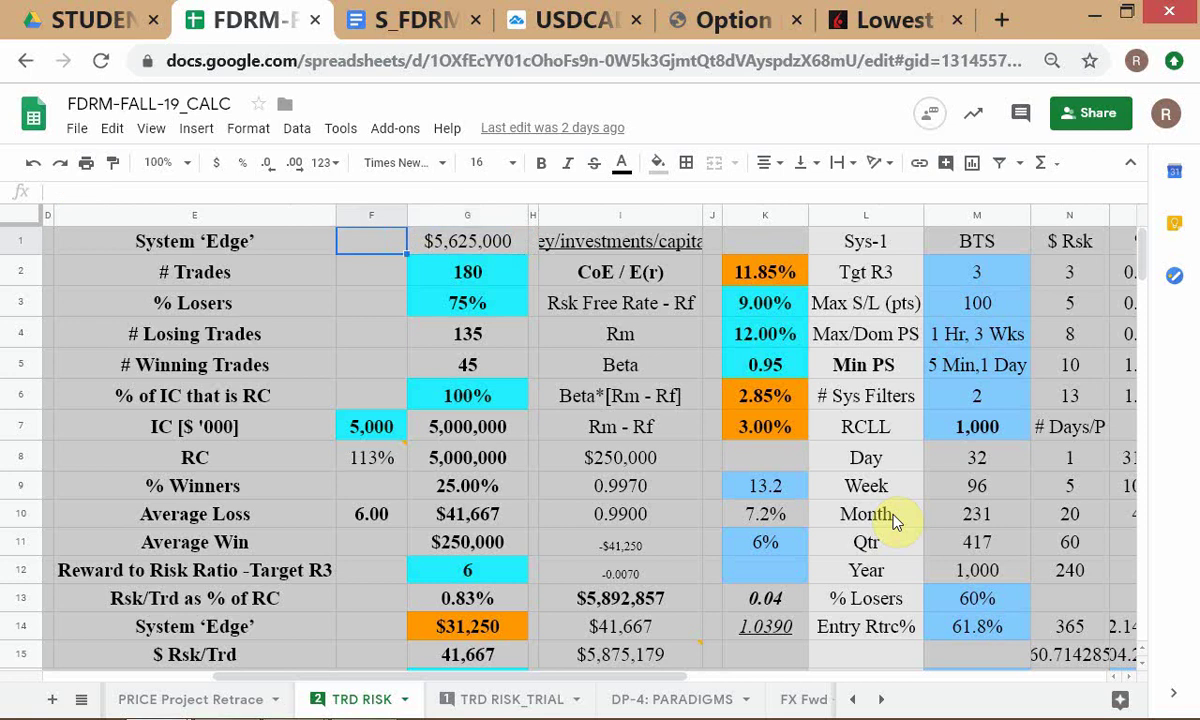
{"action": "type", "text": "="}
{"action": "key", "text": "Down"}
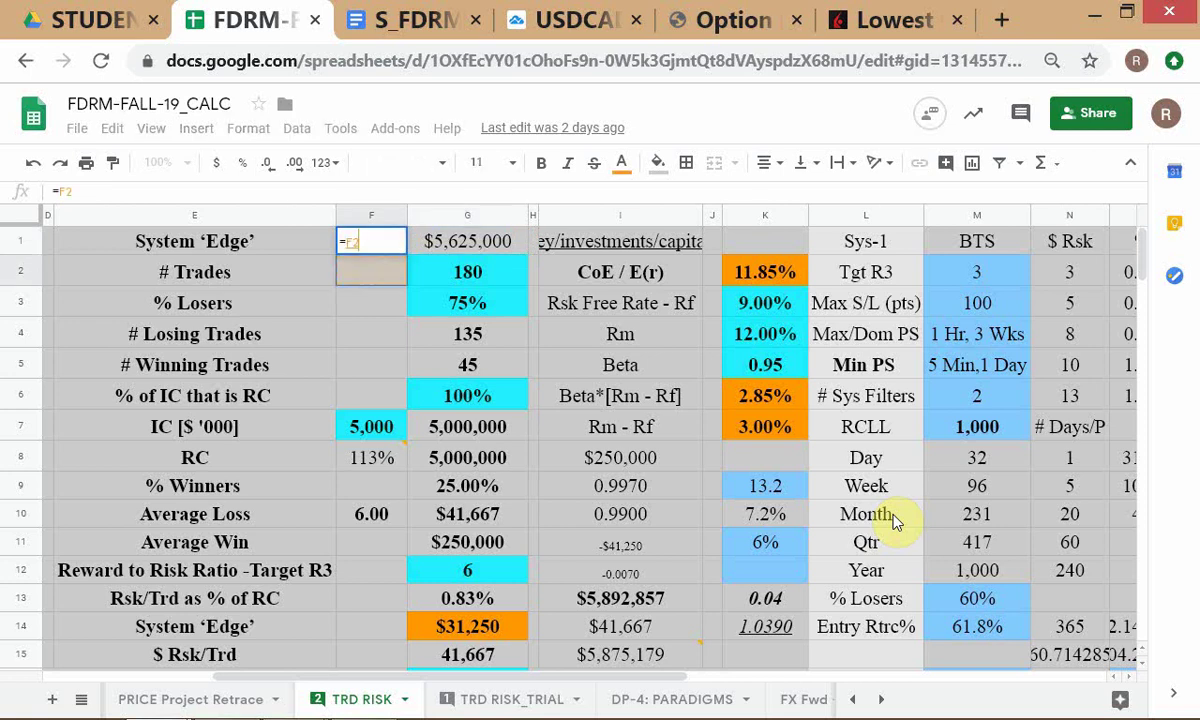
{"action": "left_click", "coordinate": [355, 460]}
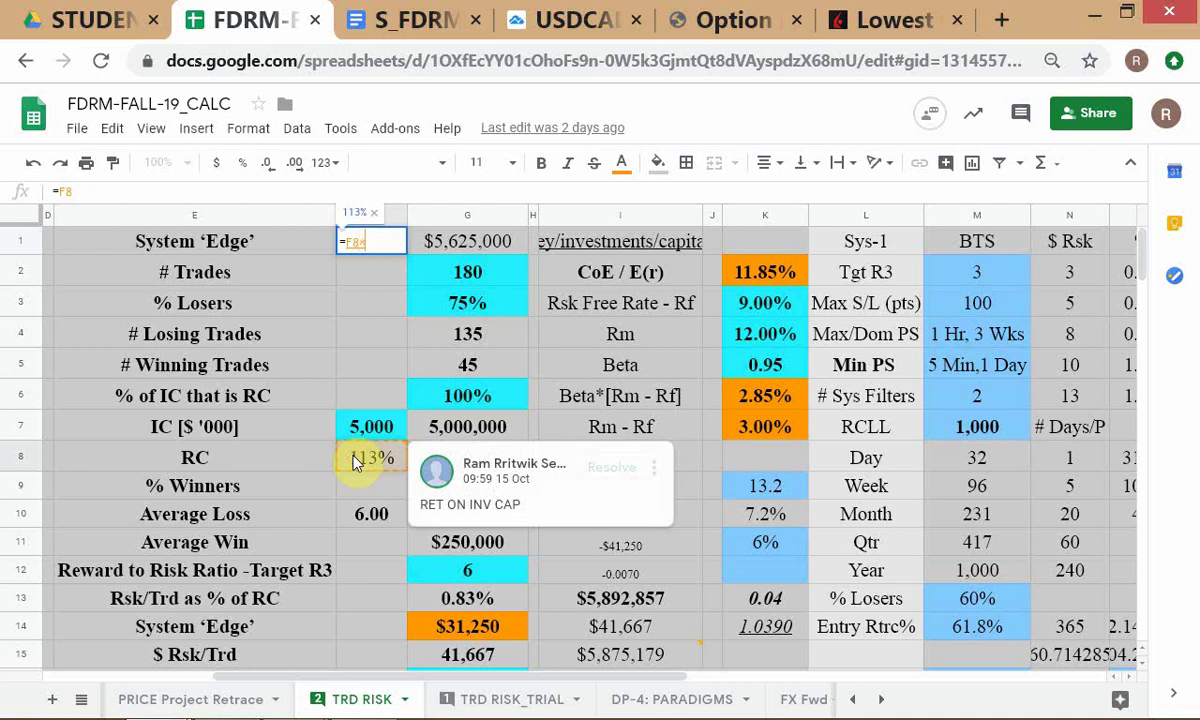
{"action": "type", "text": "*"}
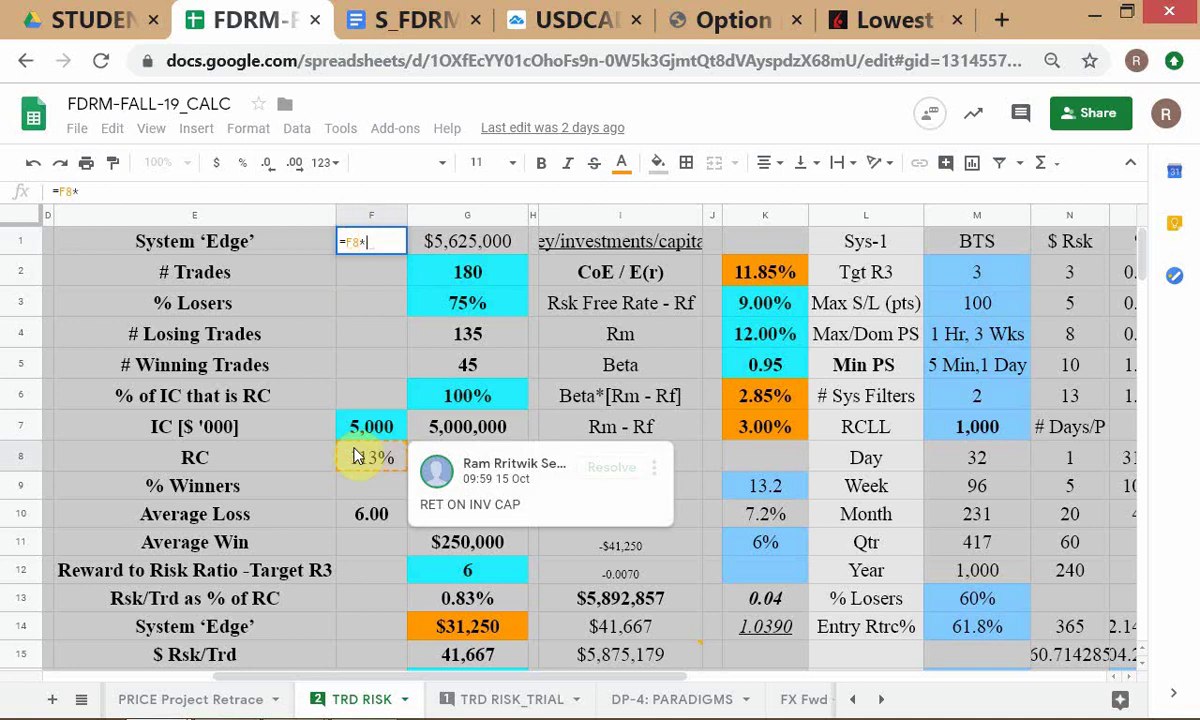
{"action": "left_click", "coordinate": [478, 427]}
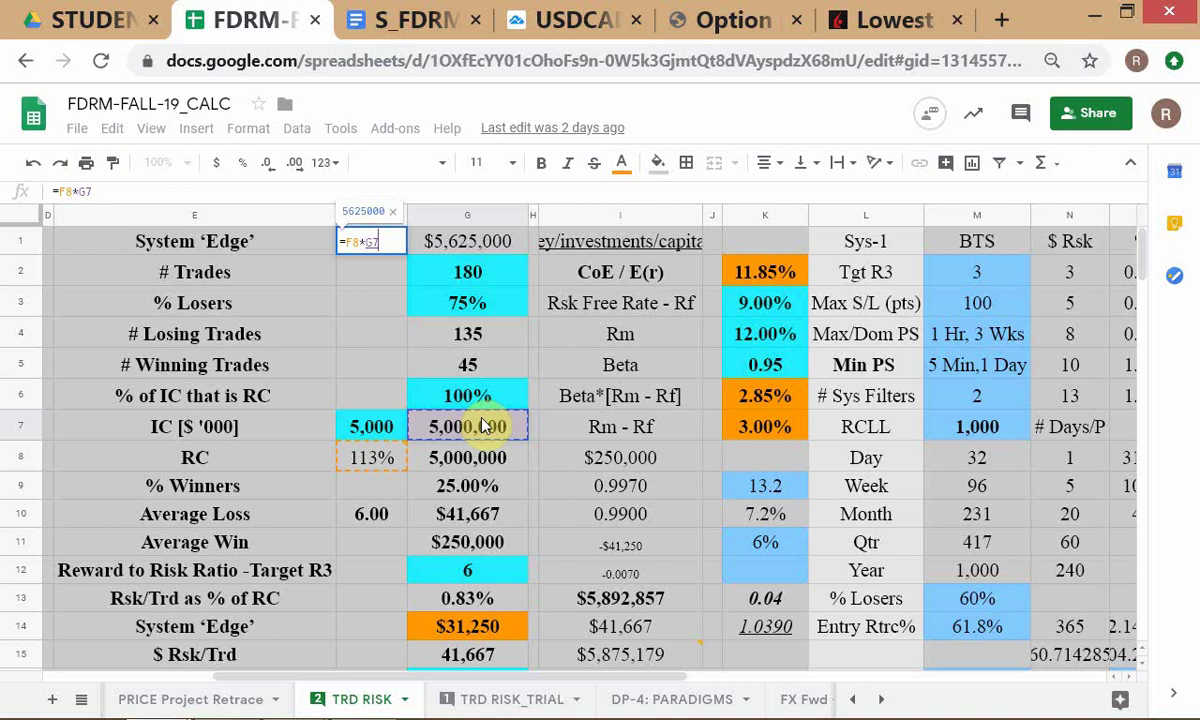
{"action": "key", "text": "Return"}
Format cell F1 with font size 12 and a thousands-separated number format without decimals.
{"action": "left_click", "coordinate": [386, 240]}
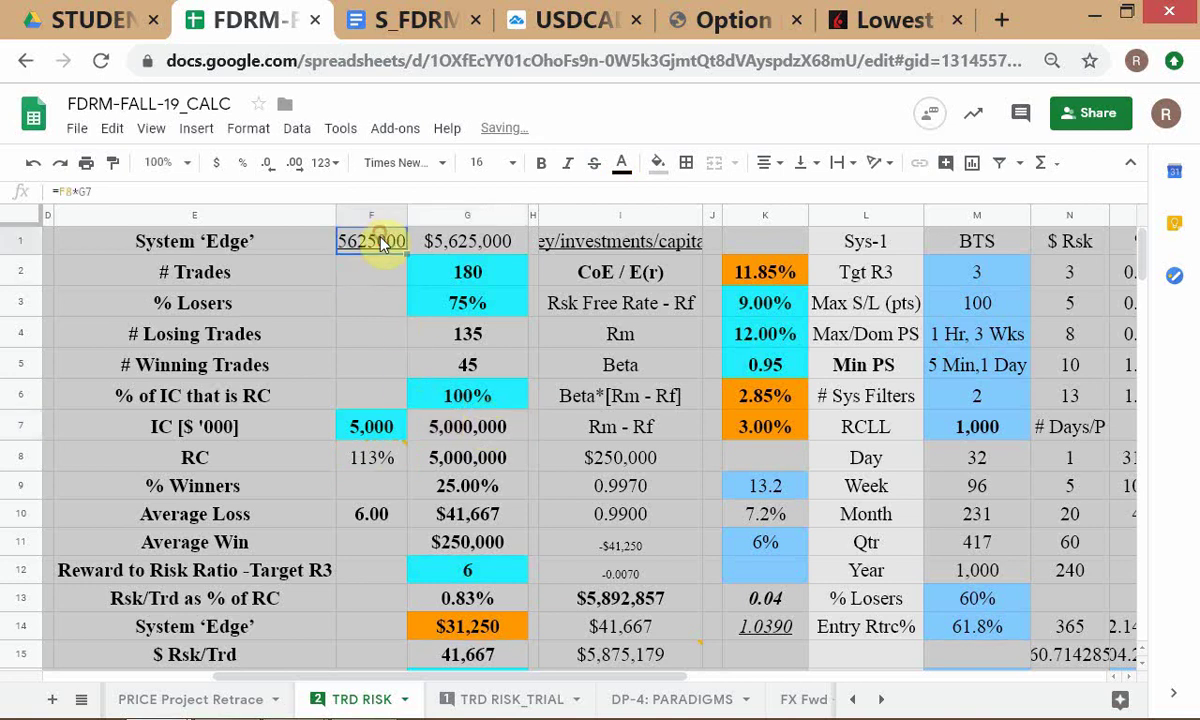
{"action": "left_click", "coordinate": [512, 162]}
{"action": "type", "text": "12"}
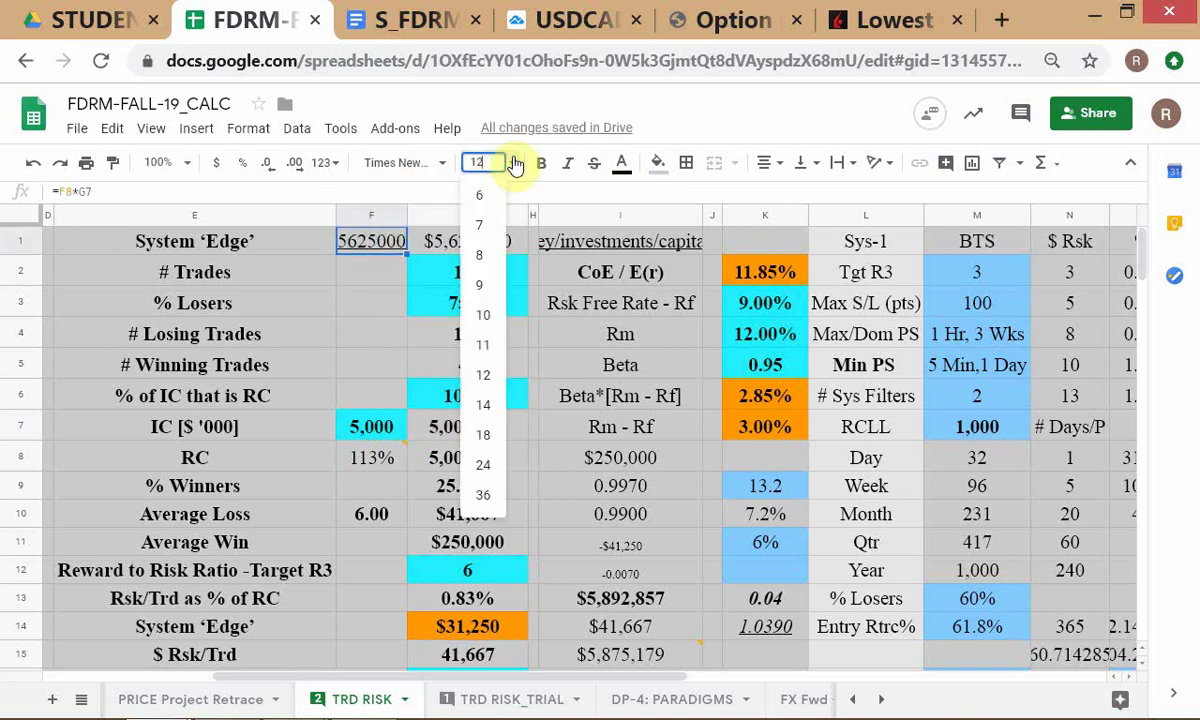
{"action": "key", "text": "Return"}
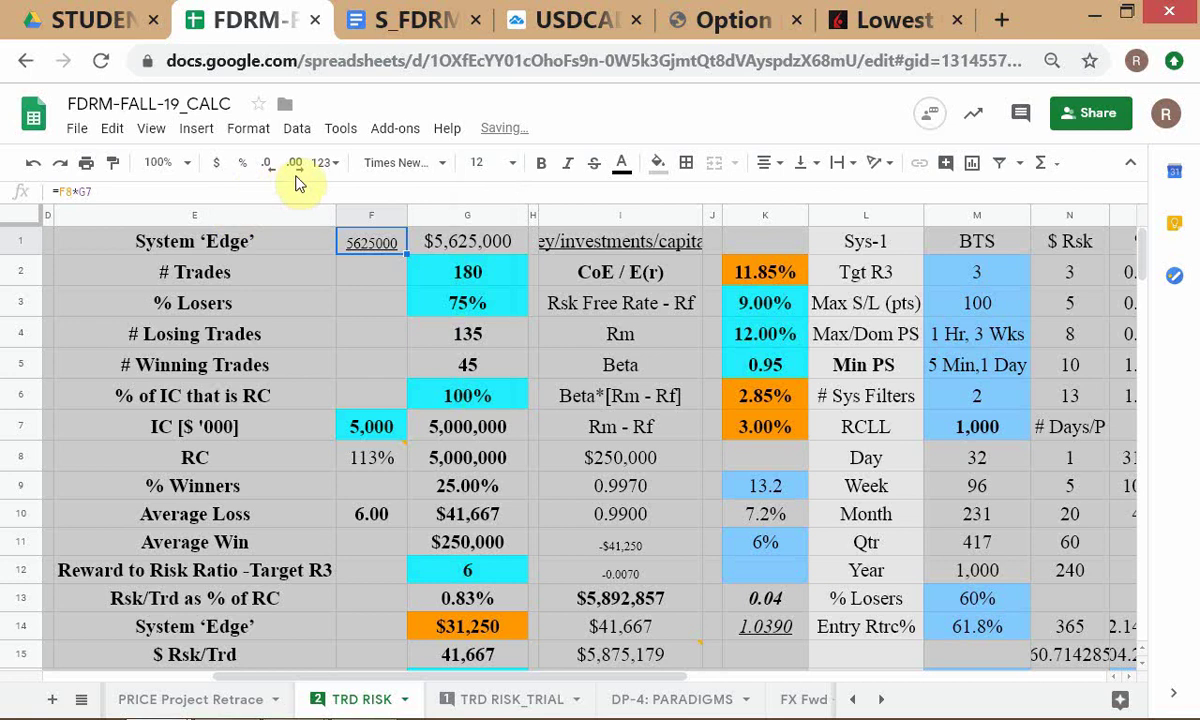
{"action": "left_click", "coordinate": [336, 173]}
{"action": "left_click", "coordinate": [343, 199]}
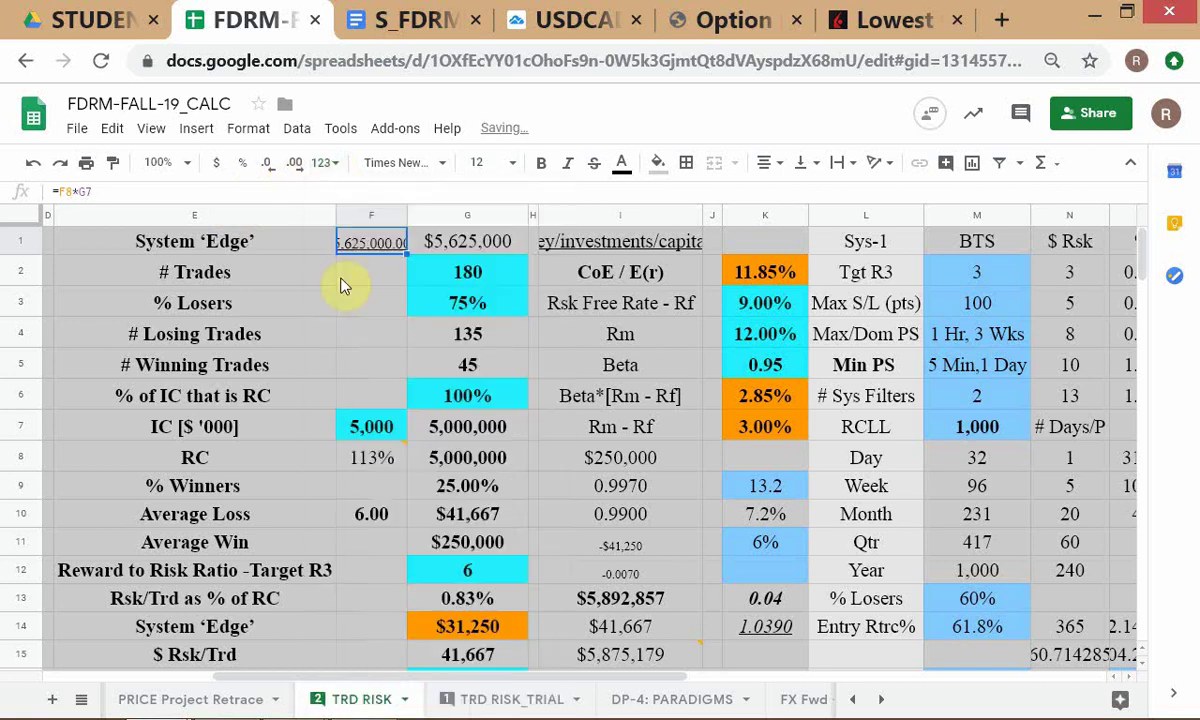
{"action": "left_click", "coordinate": [266, 163]}
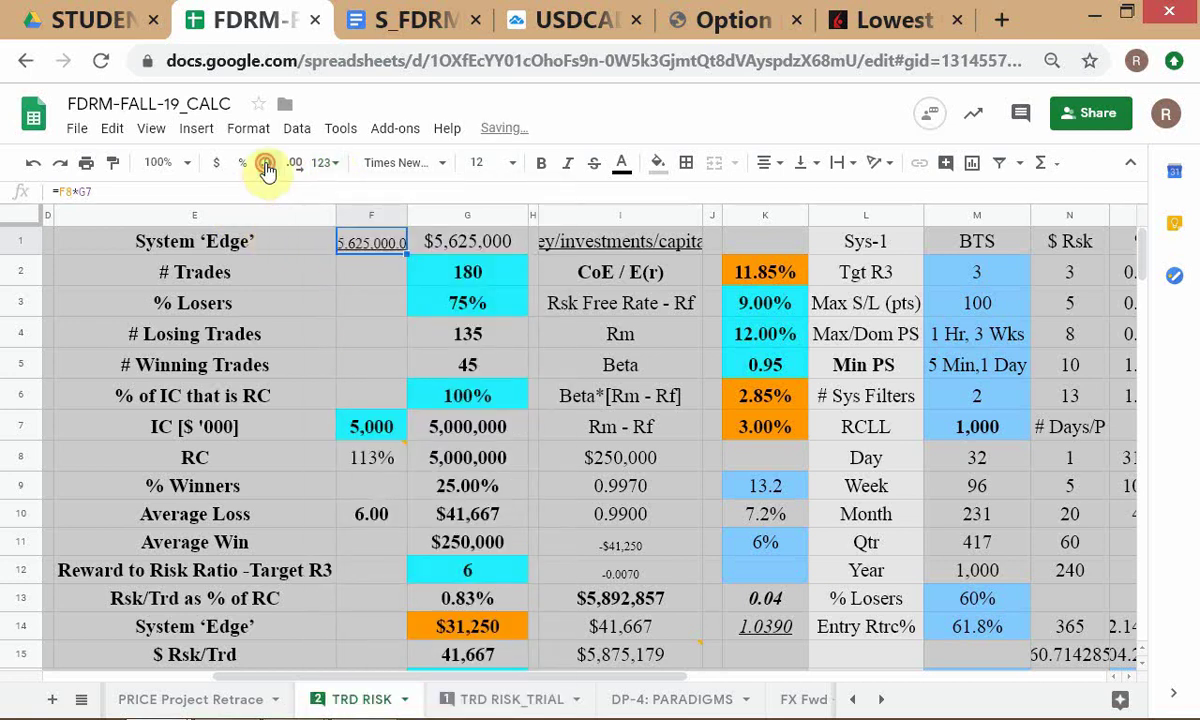
{"action": "left_click", "coordinate": [266, 163]}
{"action": "left_click", "coordinate": [362, 334]}
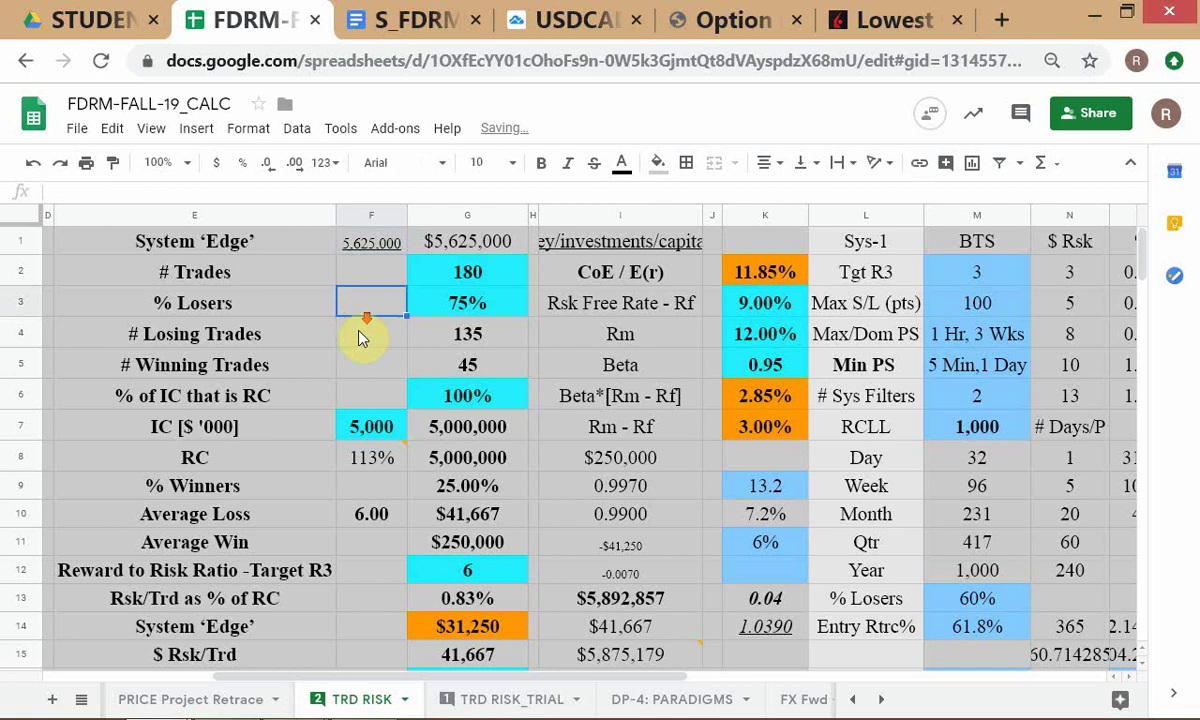
{"action": "scroll", "coordinate": [366, 343], "scroll_direction": "down", "scroll_amount": 2}
{"action": "scroll", "coordinate": [365, 349], "scroll_direction": "down", "scroll_amount": 2}
{"action": "scroll", "coordinate": [381, 392], "scroll_direction": "up", "scroll_amount": 4}
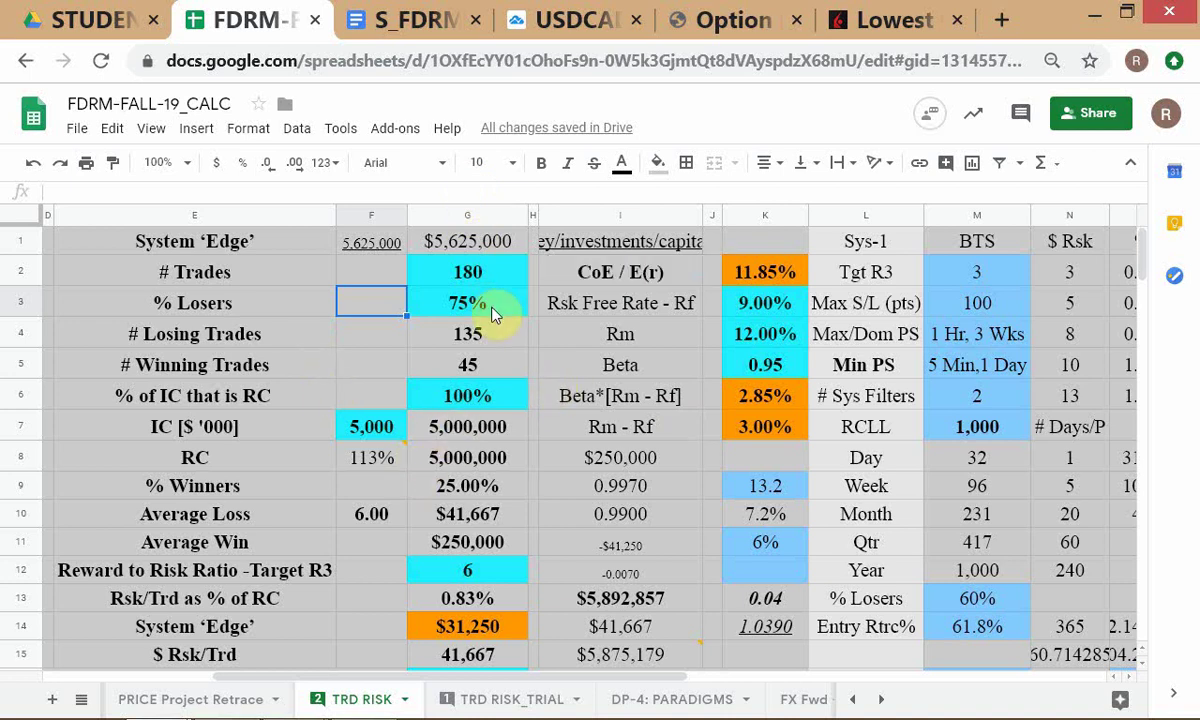
{"action": "left_click", "coordinate": [386, 277]}
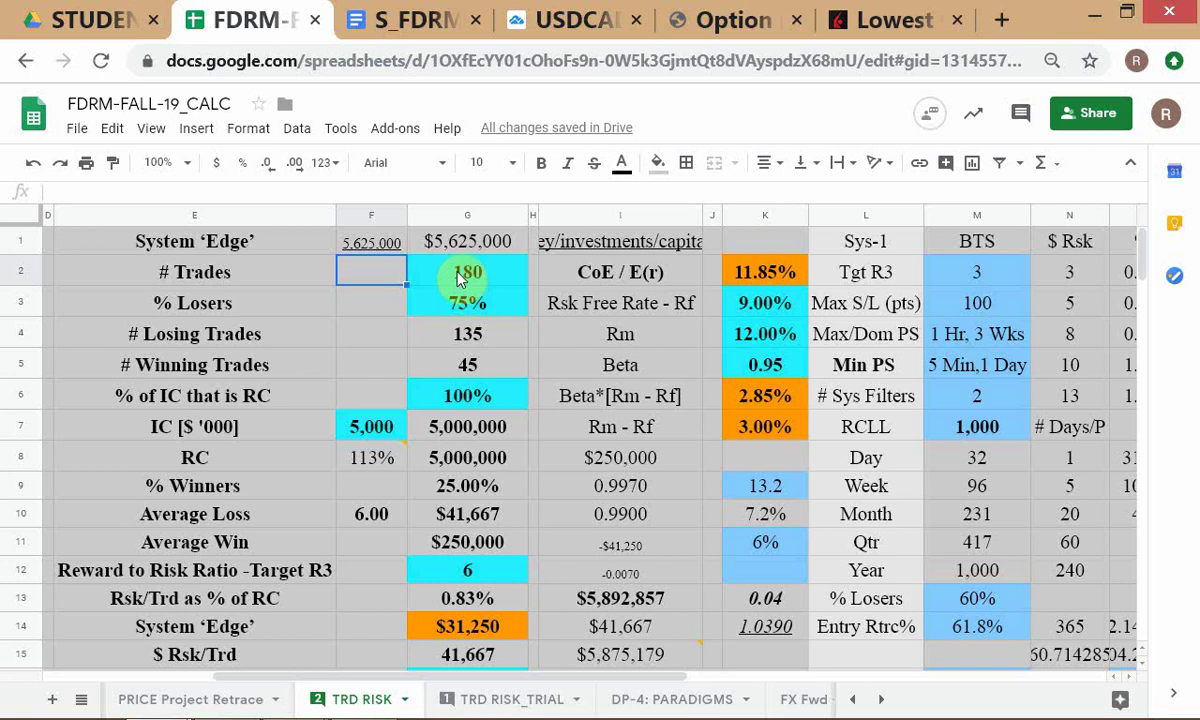
{"action": "left_click", "coordinate": [375, 240]}
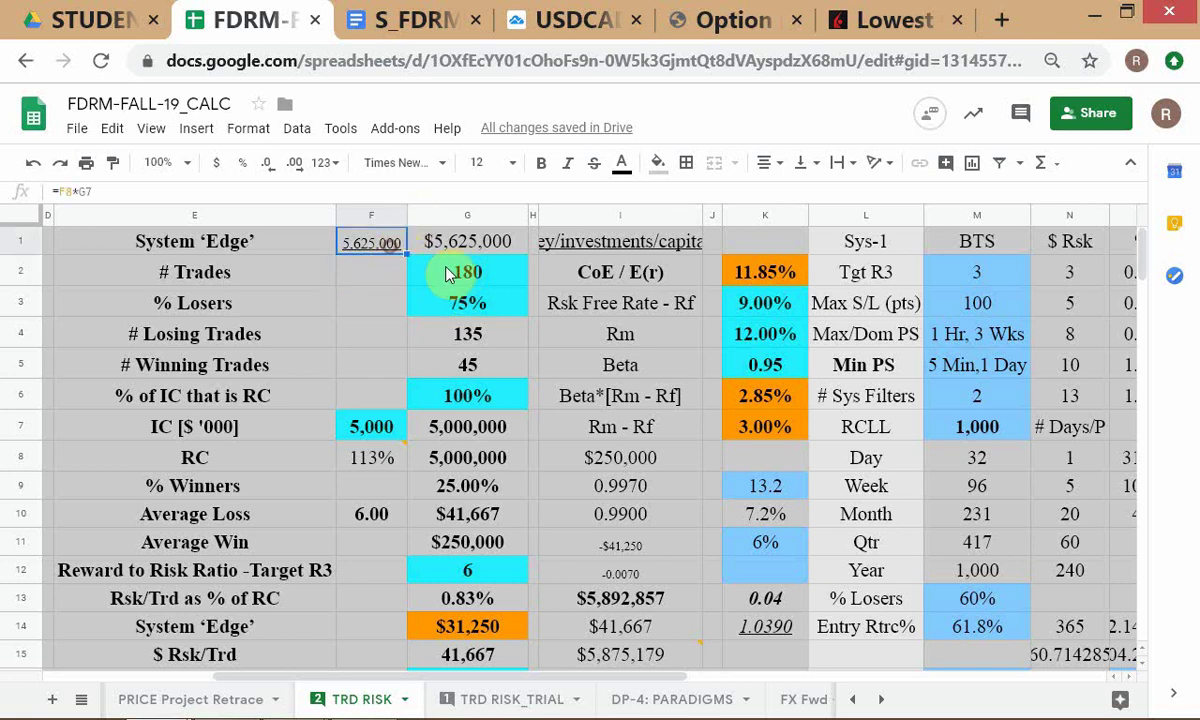
{"action": "left_click", "coordinate": [373, 279]}
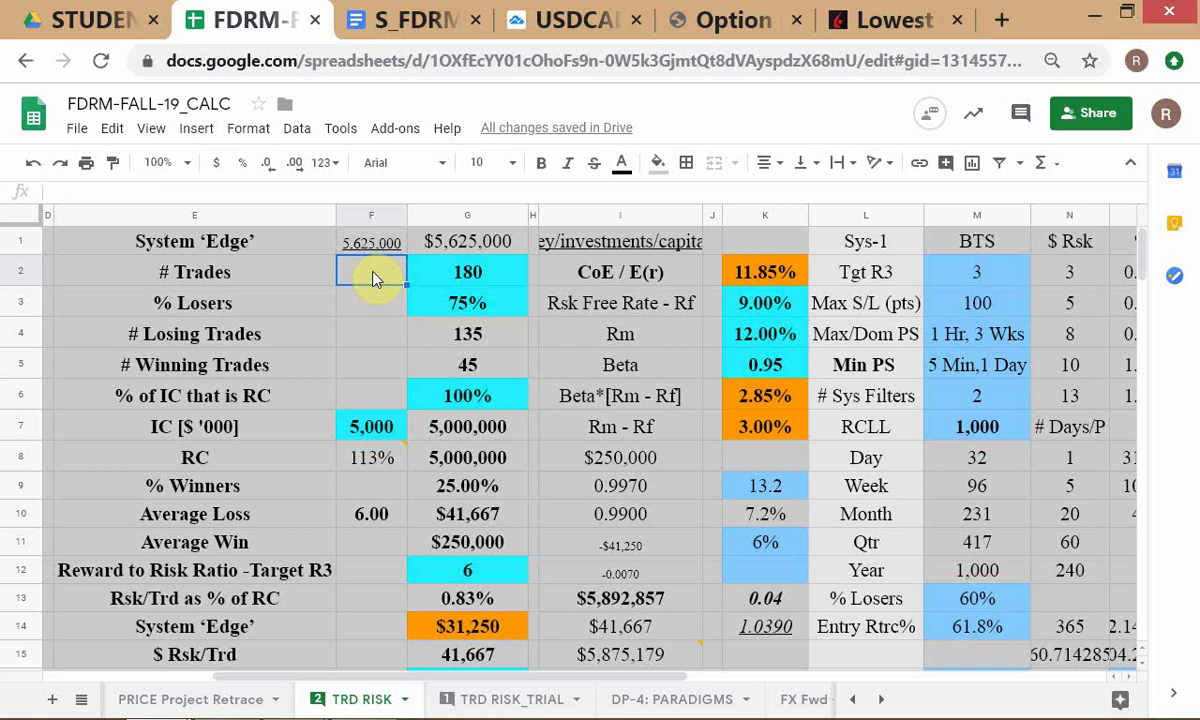
{"action": "type", "text": "="}
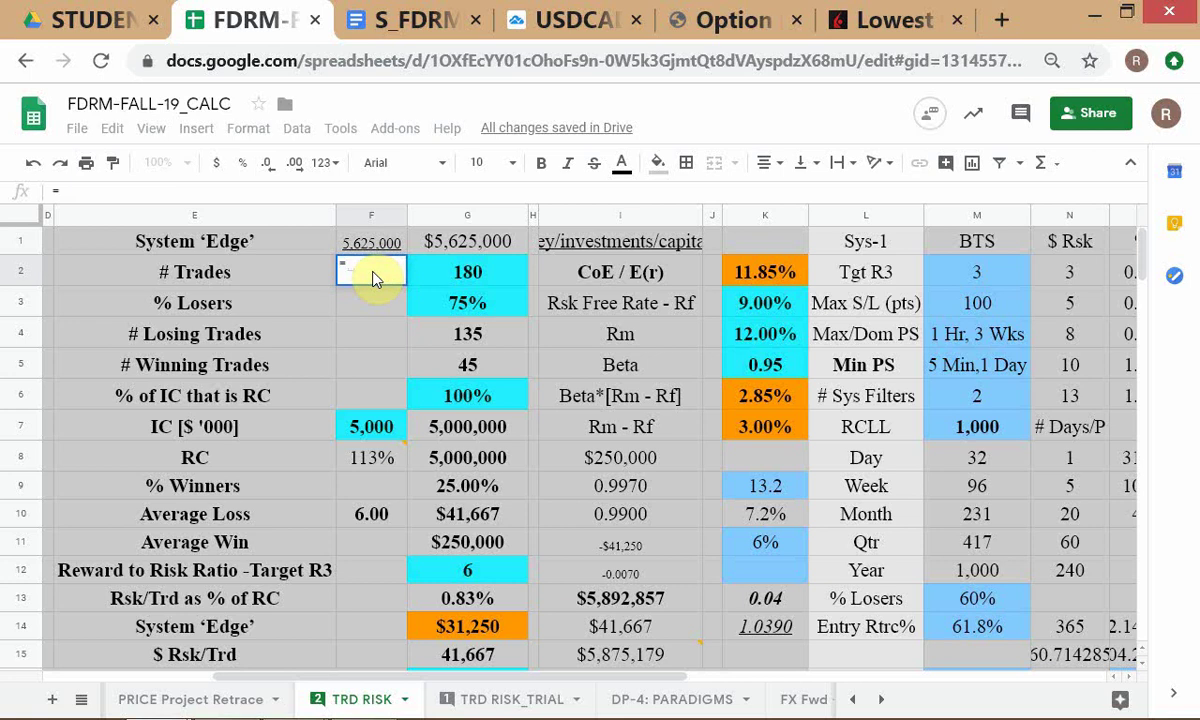
{"action": "key", "text": "Escape"}
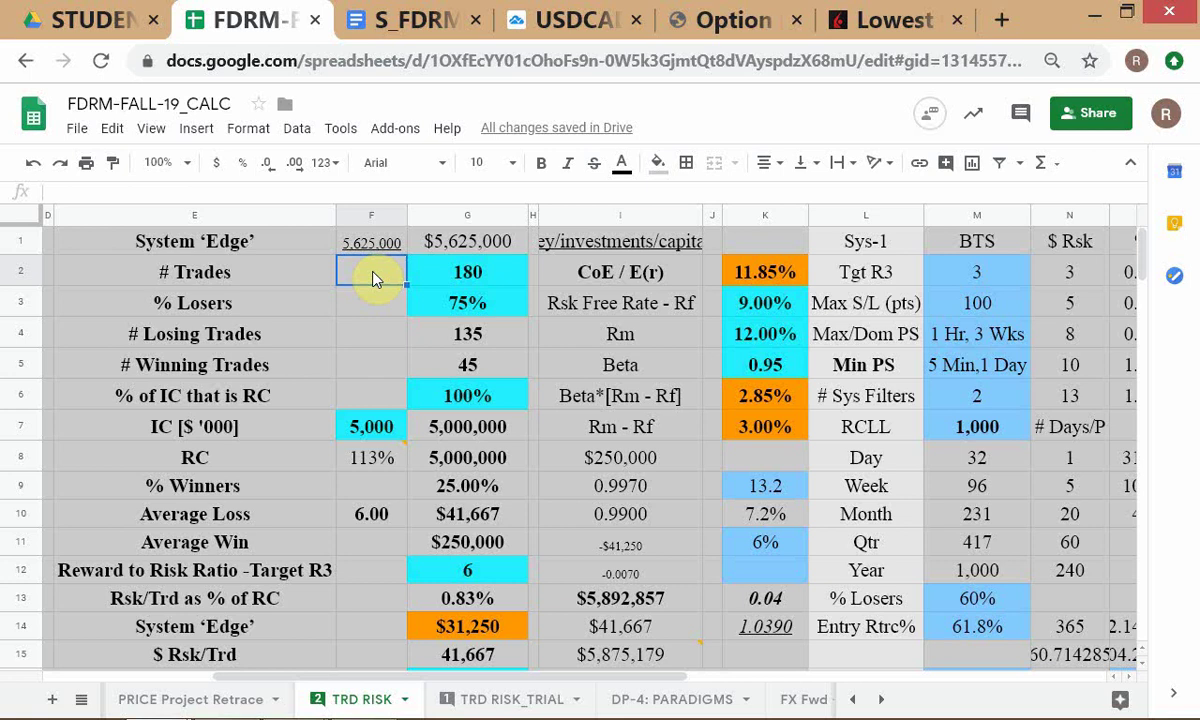
Enter the formula =F1/G2 in cell F14 to divide the total system edge by the number of trades.
{"action": "key", "text": "Down"}
{"action": "key", "text": "Down"}
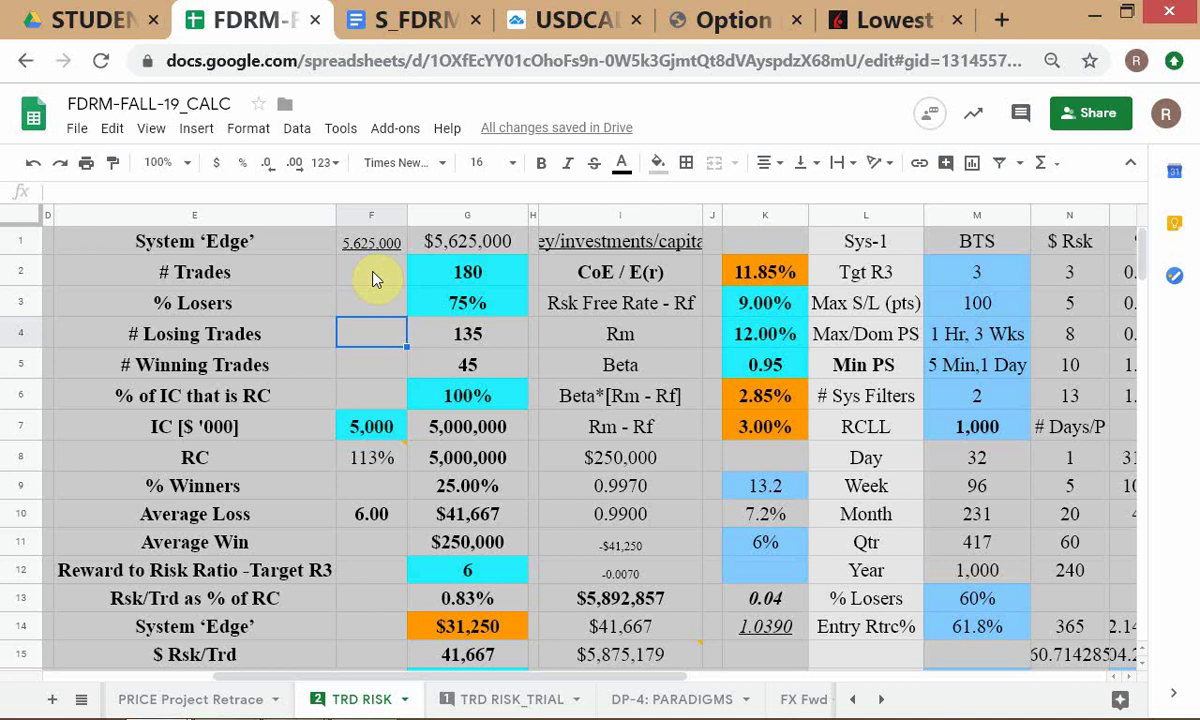
{"action": "key", "text": "Down"}
{"action": "key", "text": "Down"}
{"action": "key", "text": "Down"}
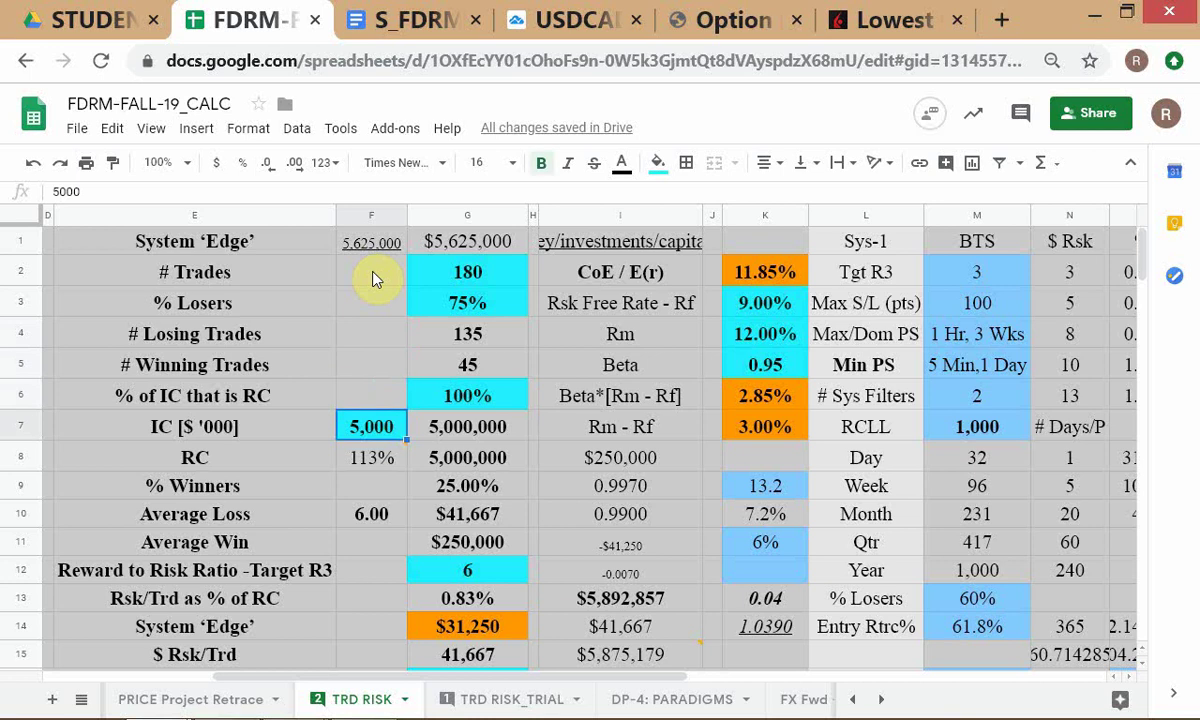
{"action": "key", "text": "Down"}
{"action": "key", "text": "Down"}
{"action": "key", "text": "Down"}
{"action": "key", "text": "Down"}
{"action": "key", "text": "Down"}
{"action": "key", "text": "Down"}
{"action": "key", "text": "Down"}
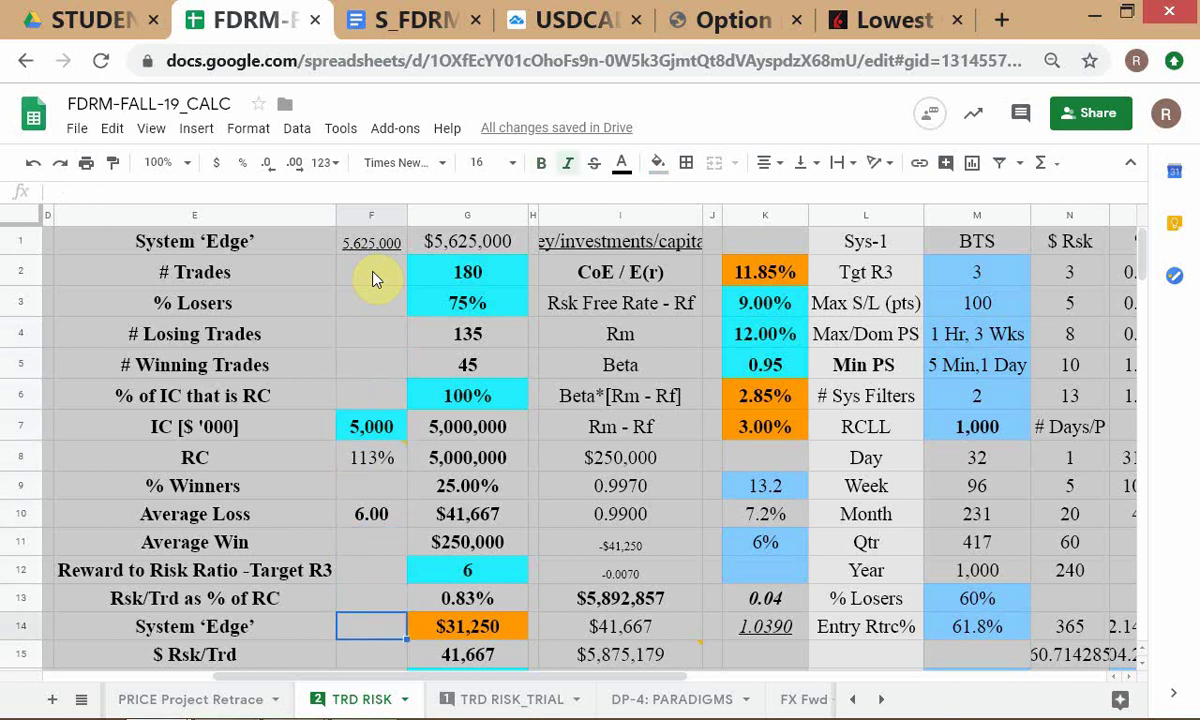
{"action": "type", "text": "="}
{"action": "left_click", "coordinate": [378, 245]}
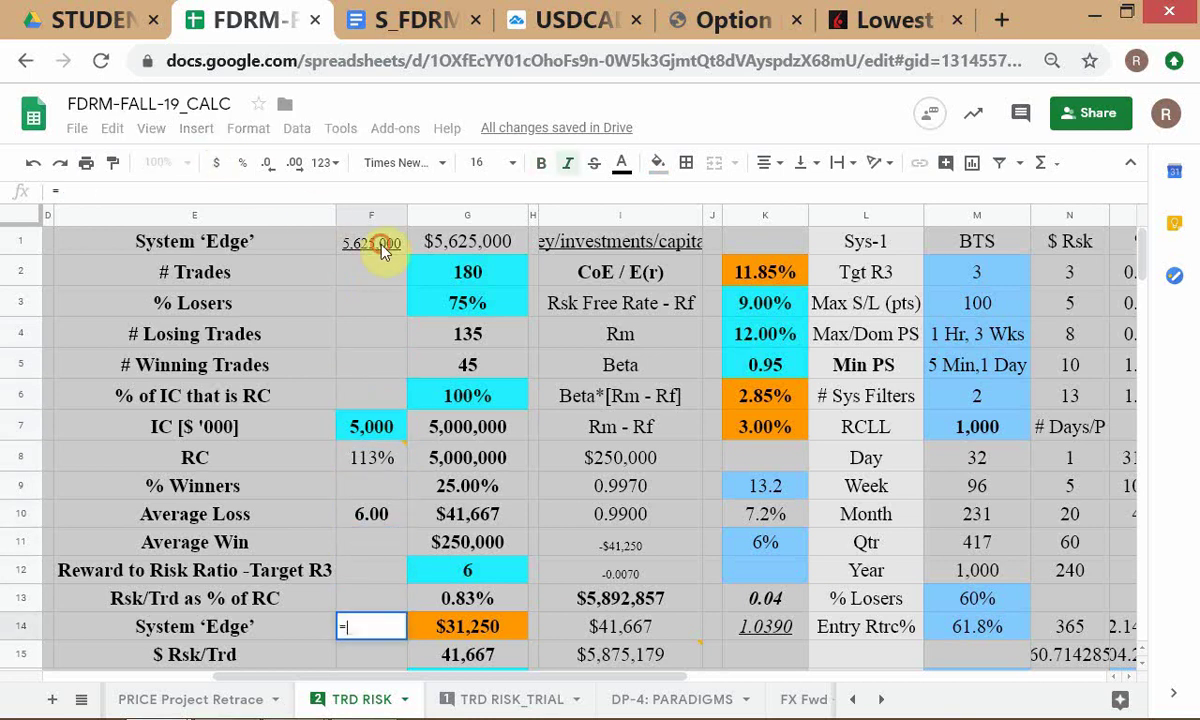
{"action": "type", "text": "/"}
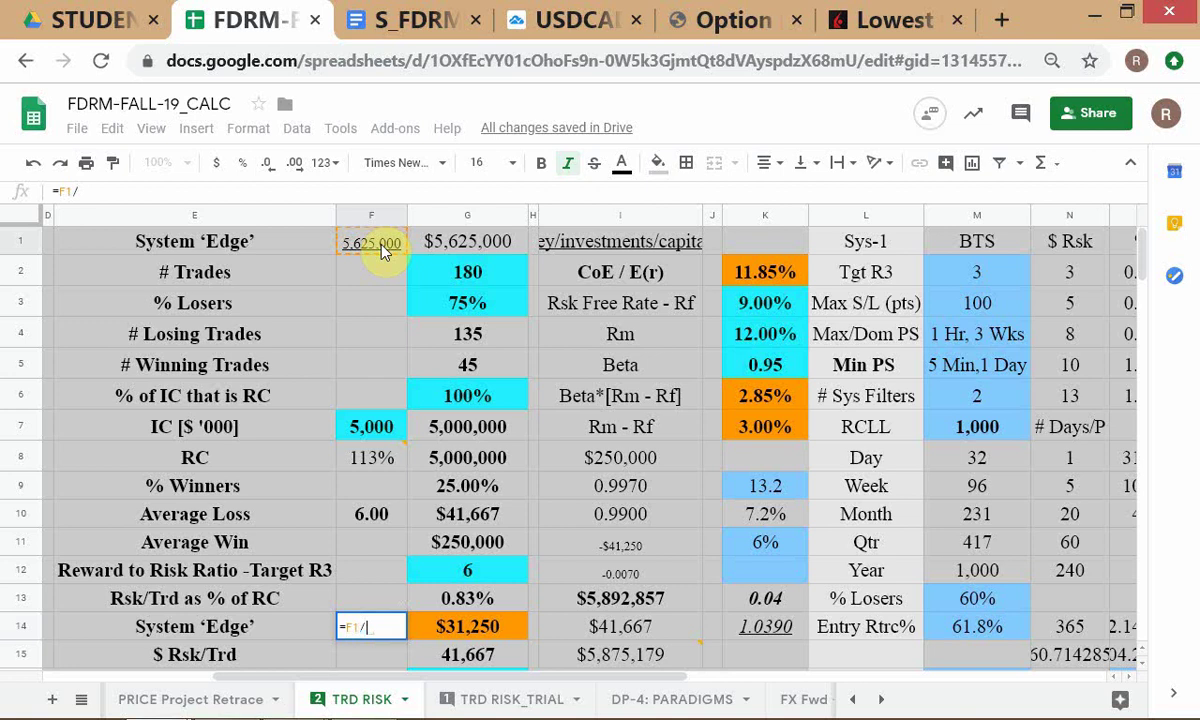
{"action": "left_click", "coordinate": [487, 277]}
{"action": "key", "text": "Return"}
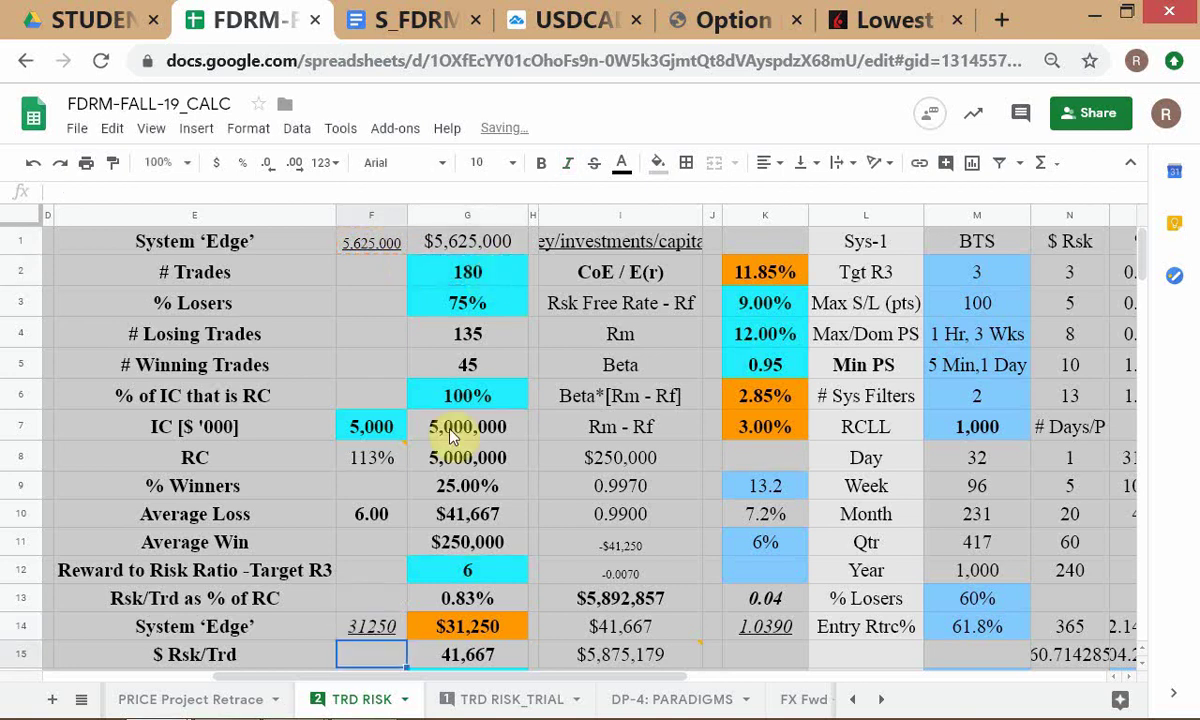
Format cell F14 as a thousands-separated number without decimals, removing underline and italics and applying bold.
{"action": "left_click", "coordinate": [370, 622]}
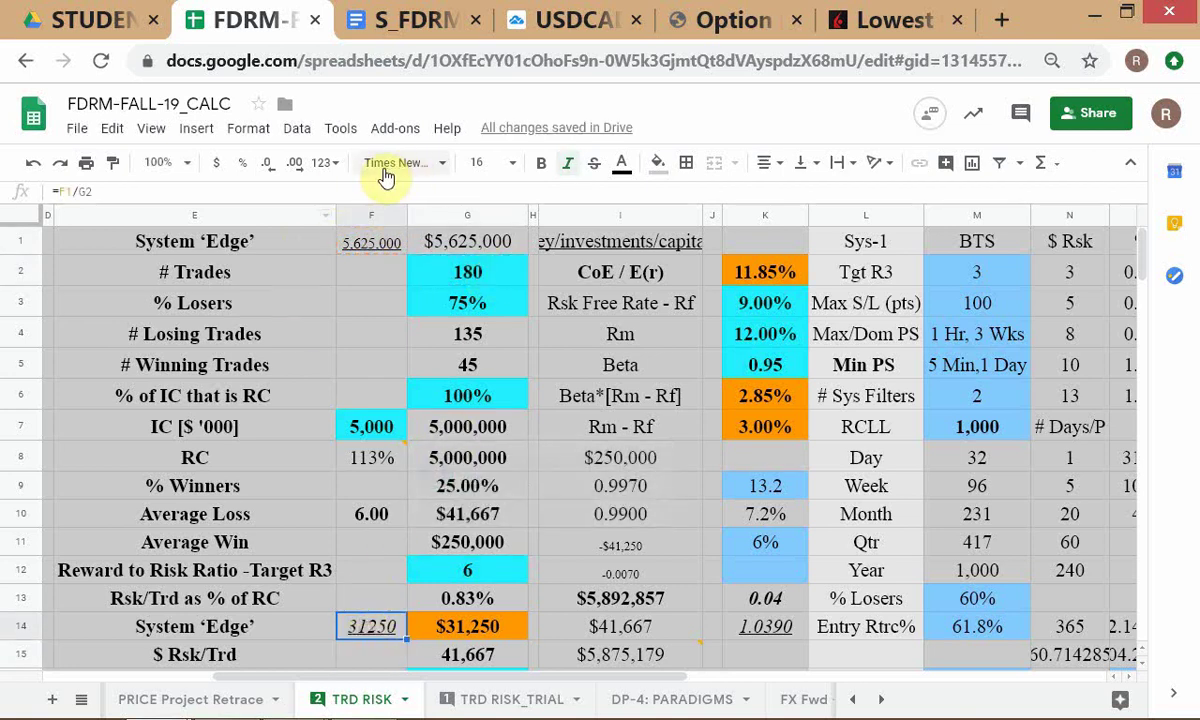
{"action": "left_click", "coordinate": [338, 168]}
{"action": "left_click", "coordinate": [399, 266]}
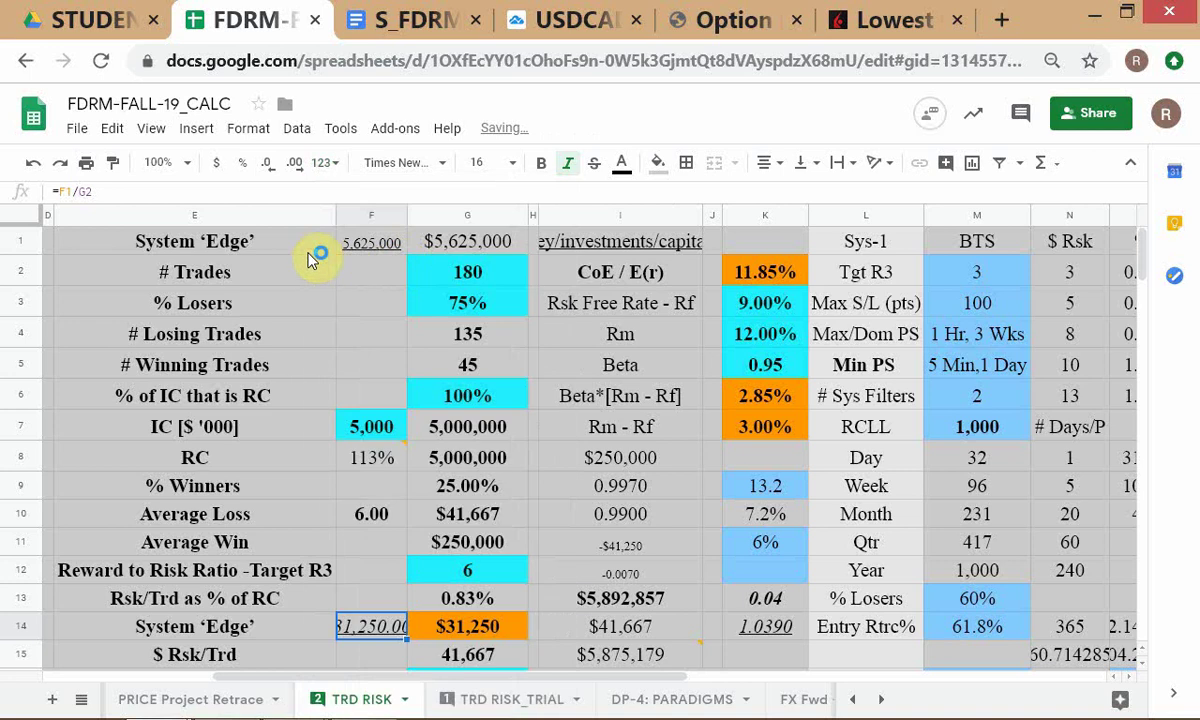
{"action": "left_click", "coordinate": [267, 166]}
{"action": "left_click", "coordinate": [267, 166]}
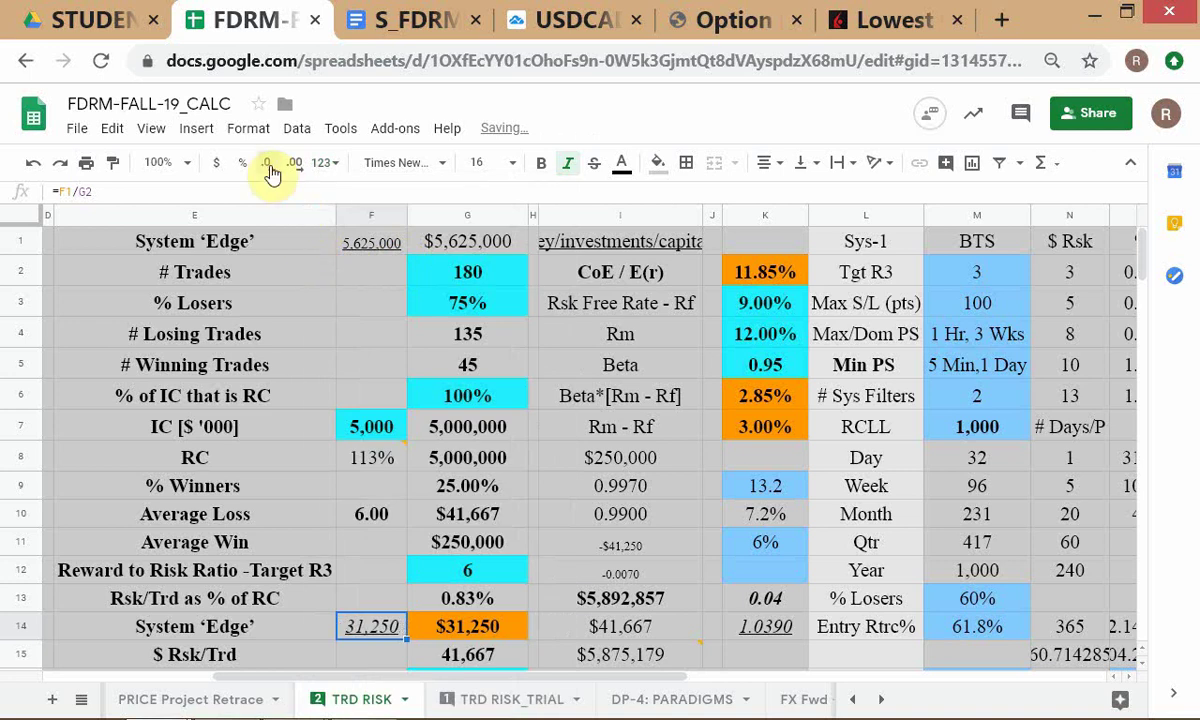
{"action": "key", "text": "ctrl+u"}
{"action": "key", "text": "ctrl+i"}
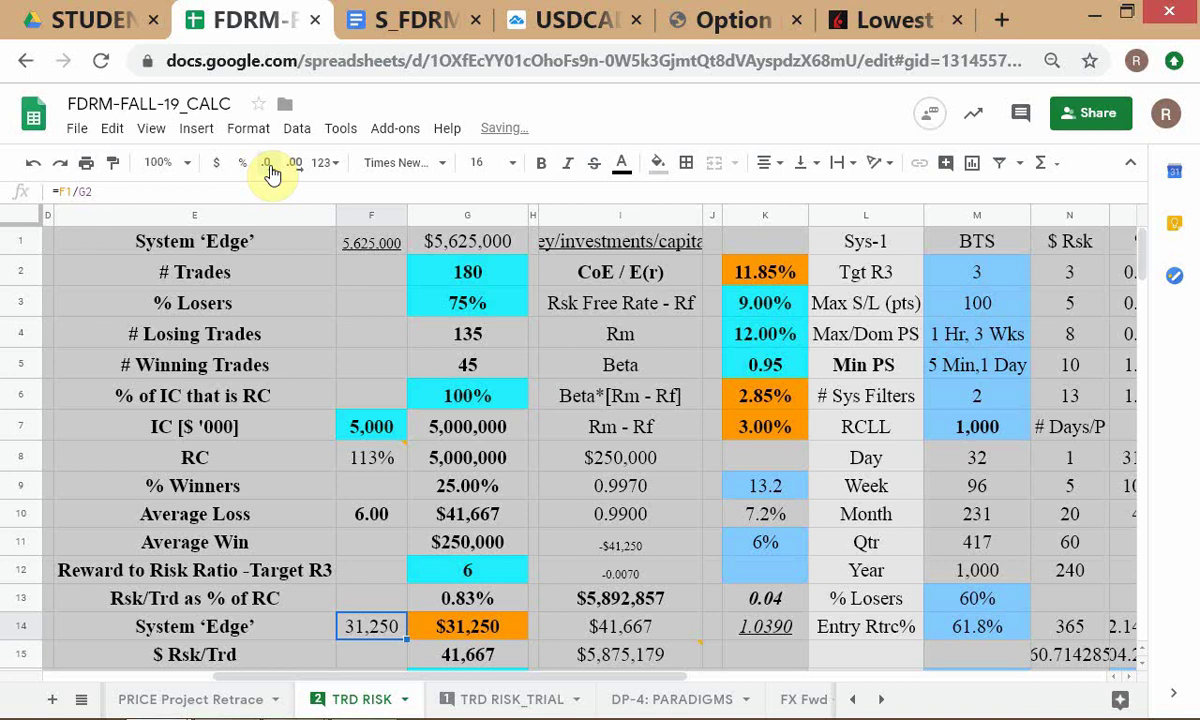
{"action": "key", "text": "ctrl+b"}
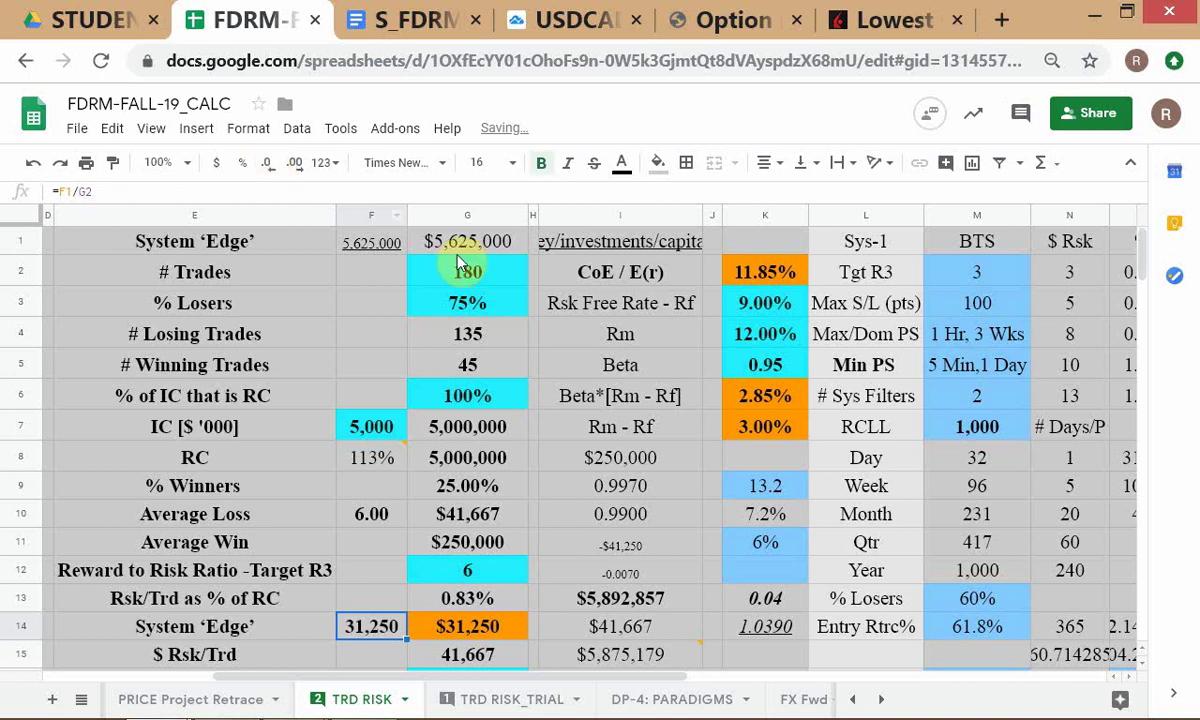
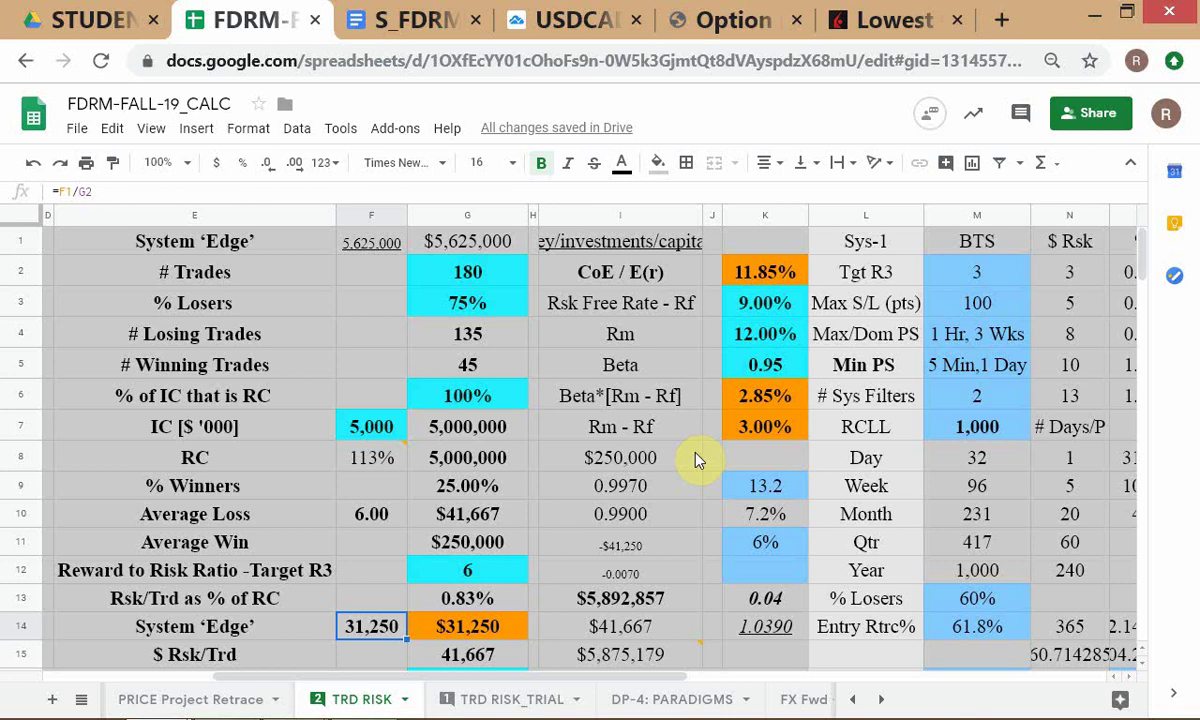
Inspect the Average Win formula in cell G11 and the cells it references.
{"action": "mouse_move", "coordinate": [382, 472]}
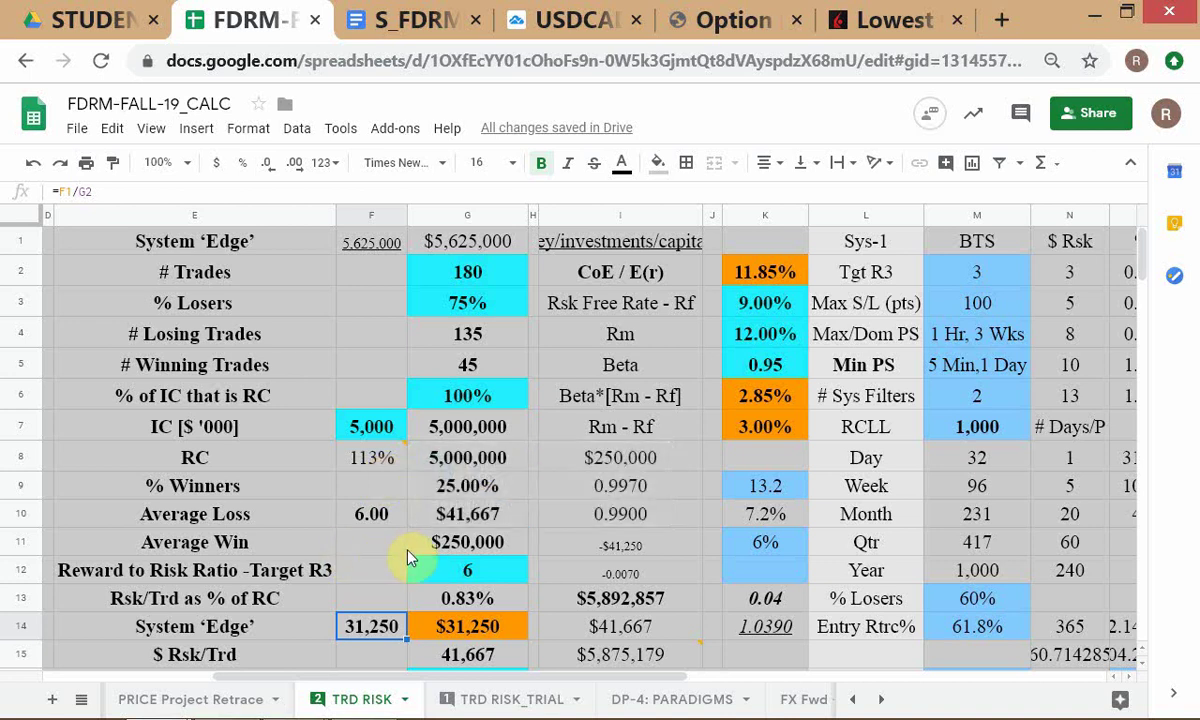
{"action": "left_click", "coordinate": [453, 552]}
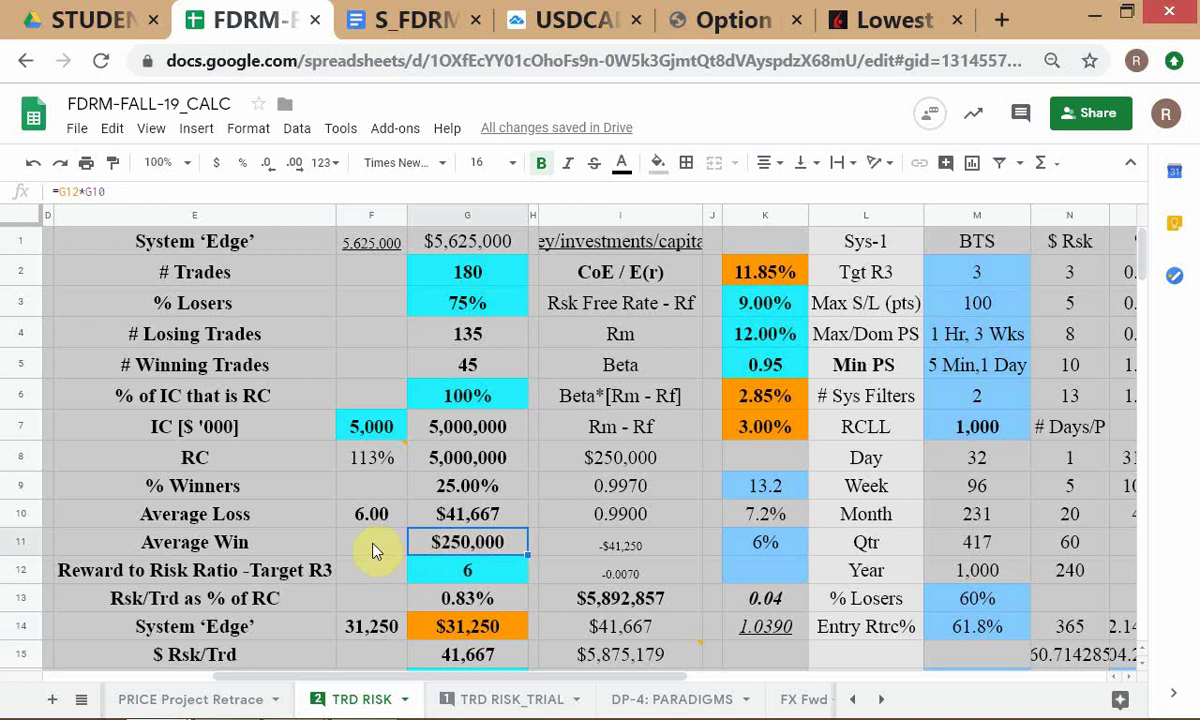
{"action": "key", "text": "Return"}
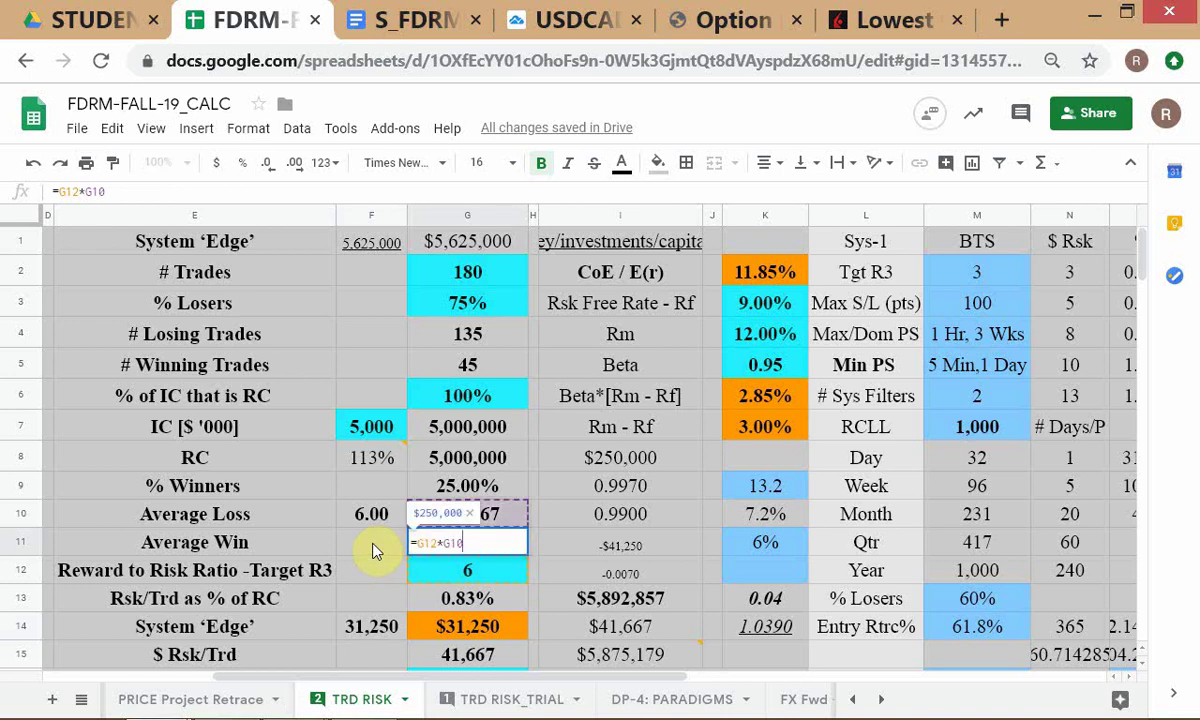
{"action": "key", "text": "Return"}
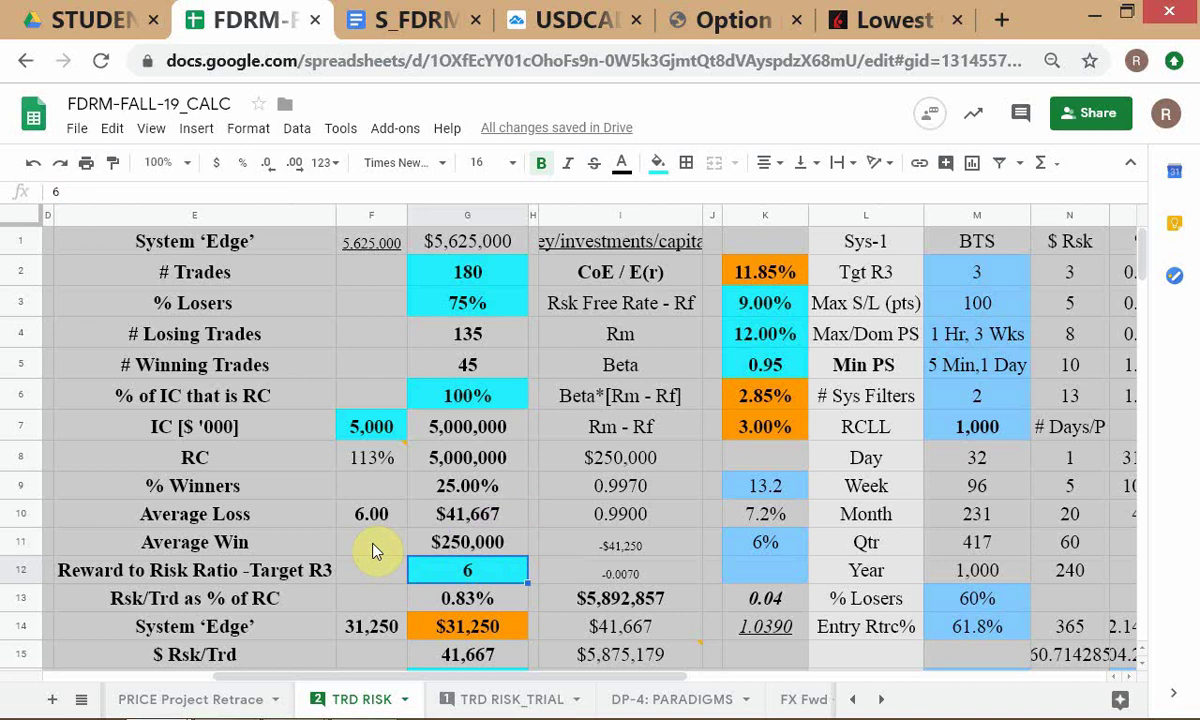
{"action": "key", "text": "Up"}
{"action": "key", "text": "Return"}
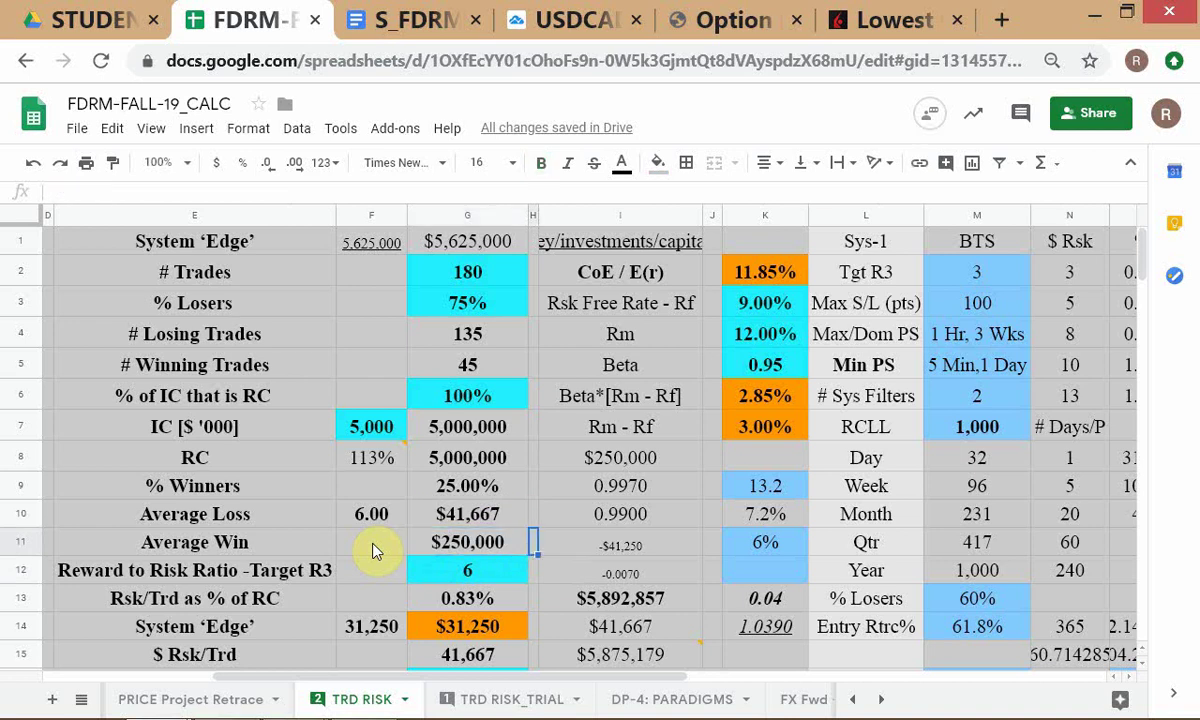
{"action": "key", "text": "Escape"}
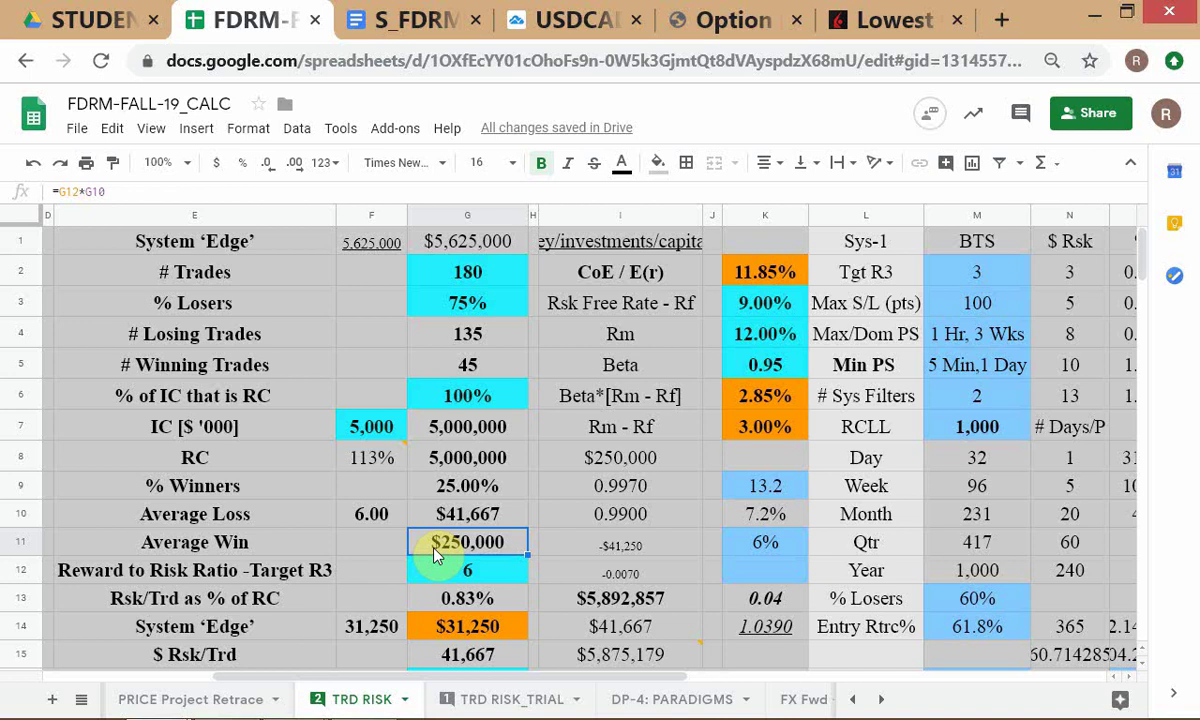
Switch to the S_FDRM-FALL-19 - SESSION OUTLINE document and find the trade P&L modelling formulas for scenarios 1 to 3.
{"action": "left_click", "coordinate": [434, 21]}
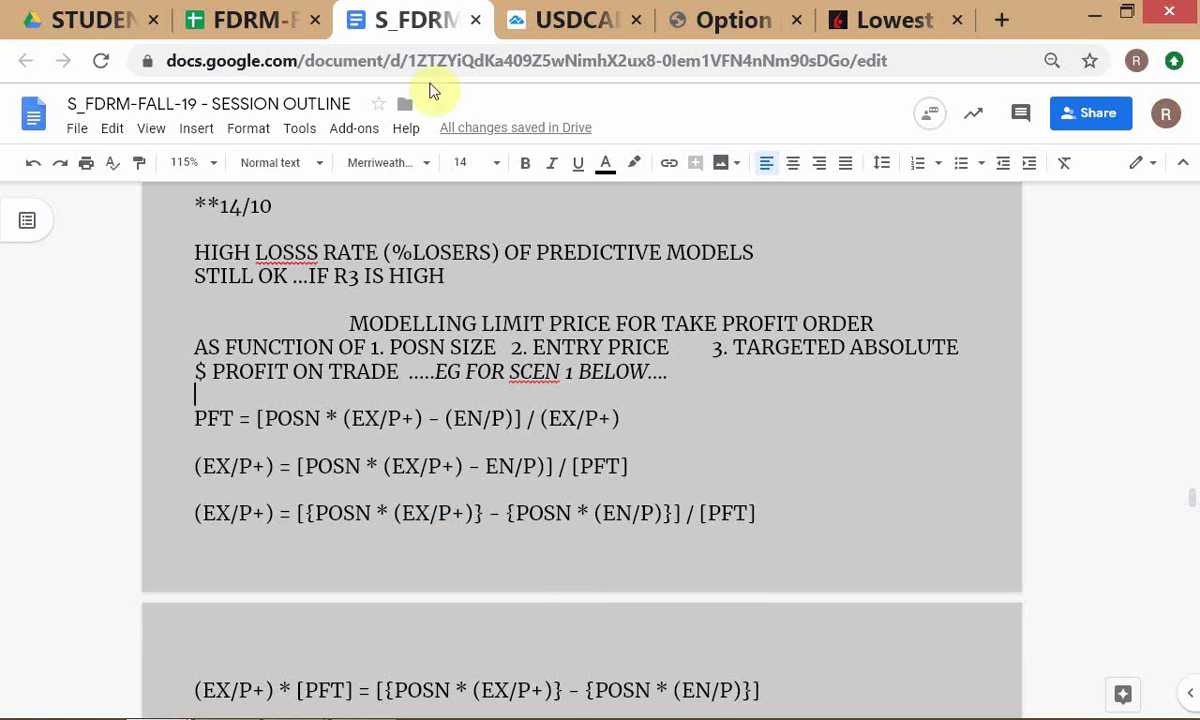
{"action": "left_click", "coordinate": [230, 22]}
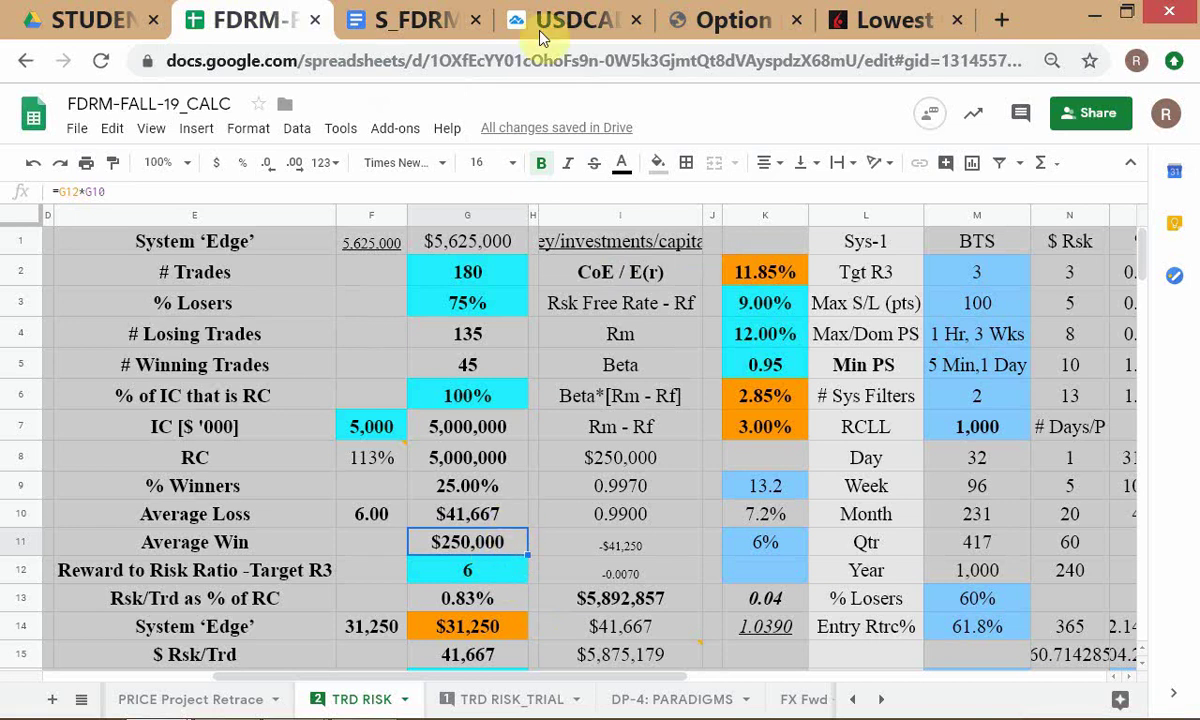
{"action": "left_click", "coordinate": [438, 20]}
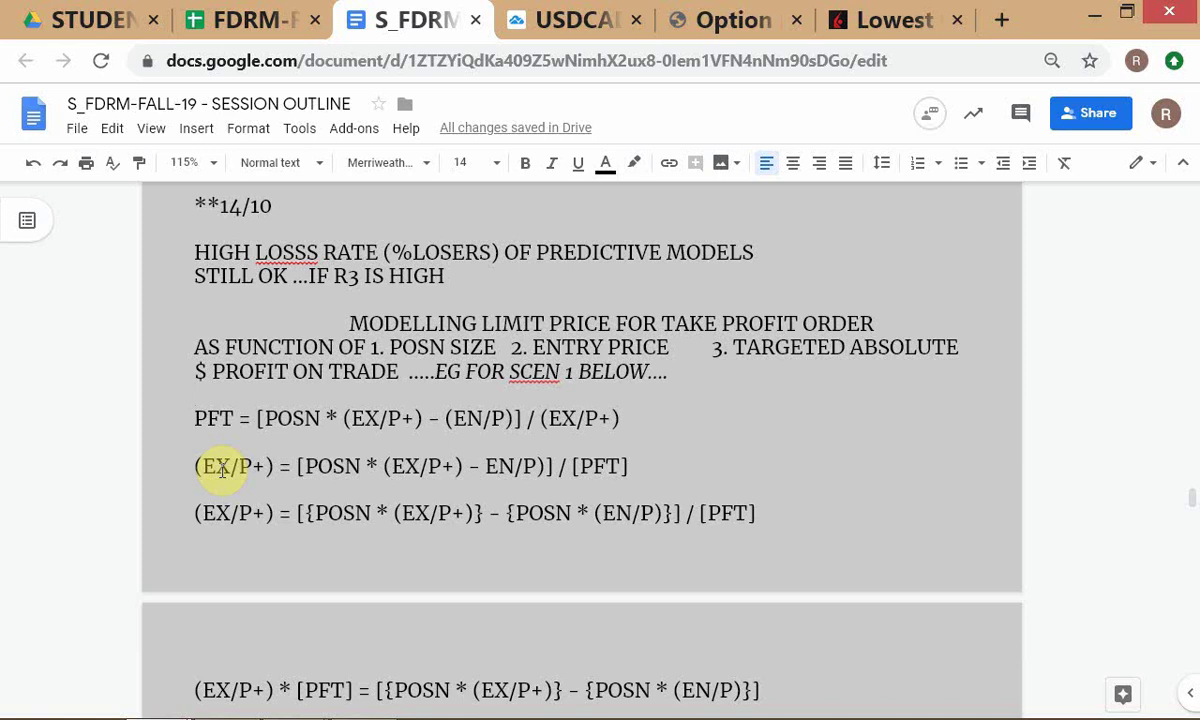
{"action": "scroll", "coordinate": [833, 585], "scroll_direction": "down", "scroll_amount": 4}
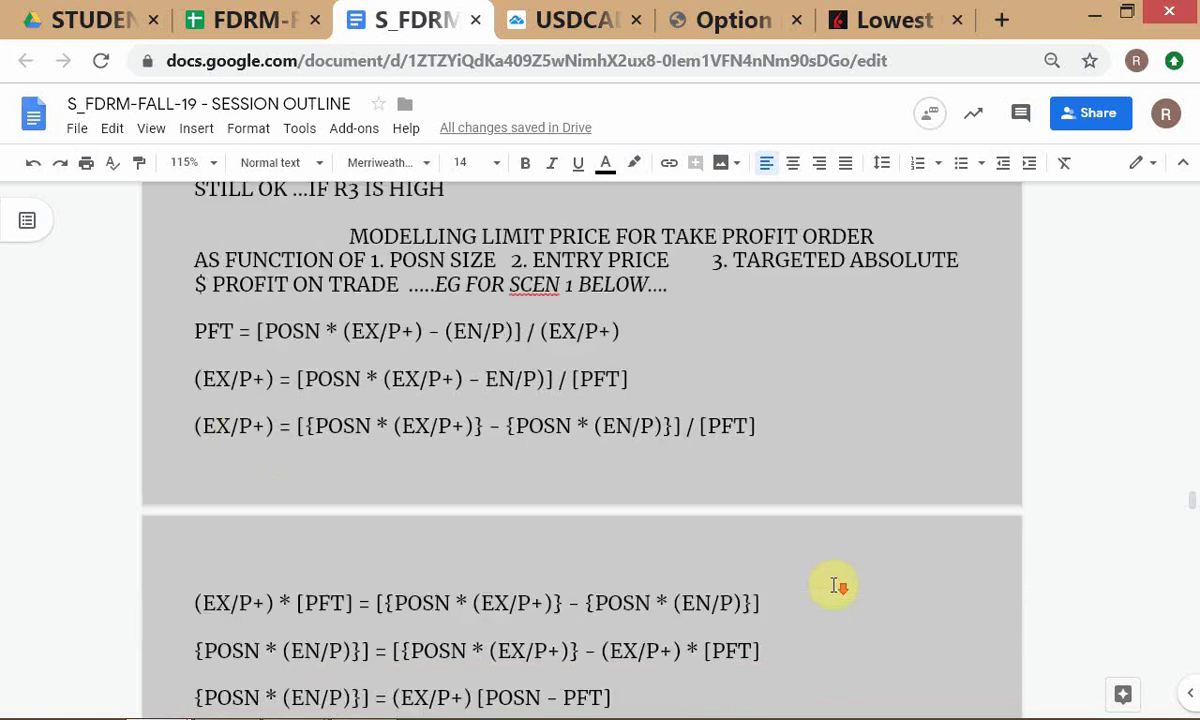
{"action": "scroll", "coordinate": [833, 585], "scroll_direction": "down", "scroll_amount": 5}
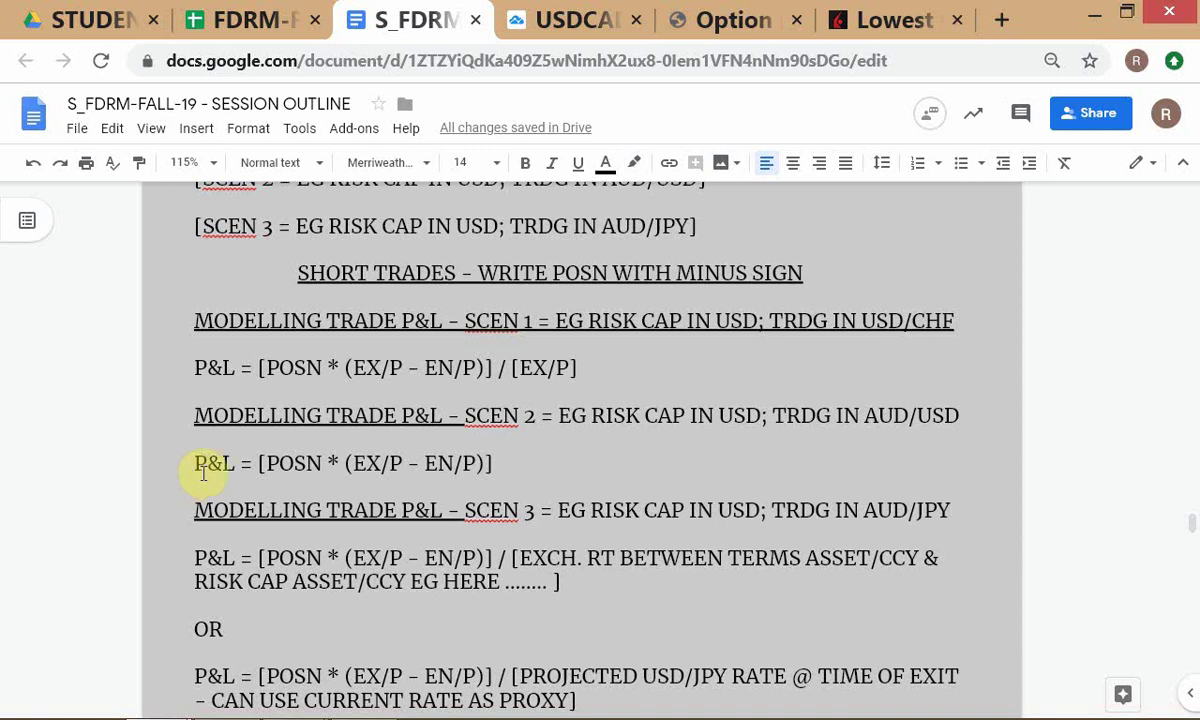
Compare the Average Win row of the TRD RISK sheet with the scenario 2 P&L formula in the session outline.
{"action": "left_click", "coordinate": [254, 21]}
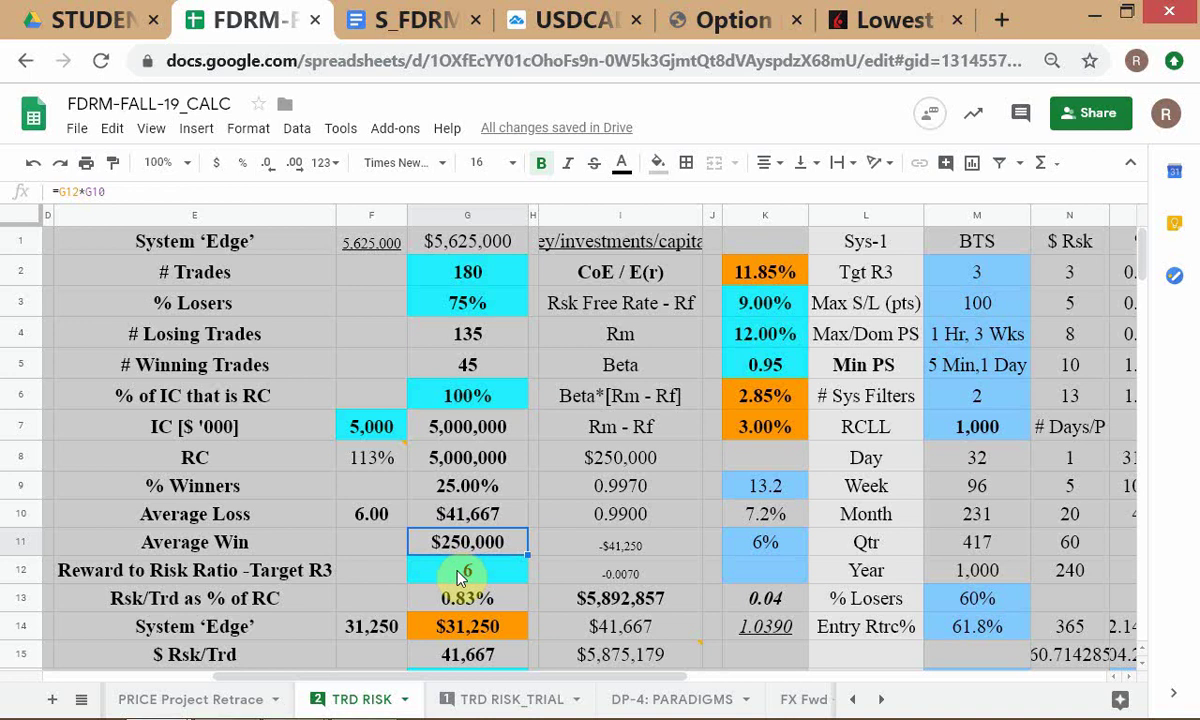
{"action": "left_click", "coordinate": [400, 20]}
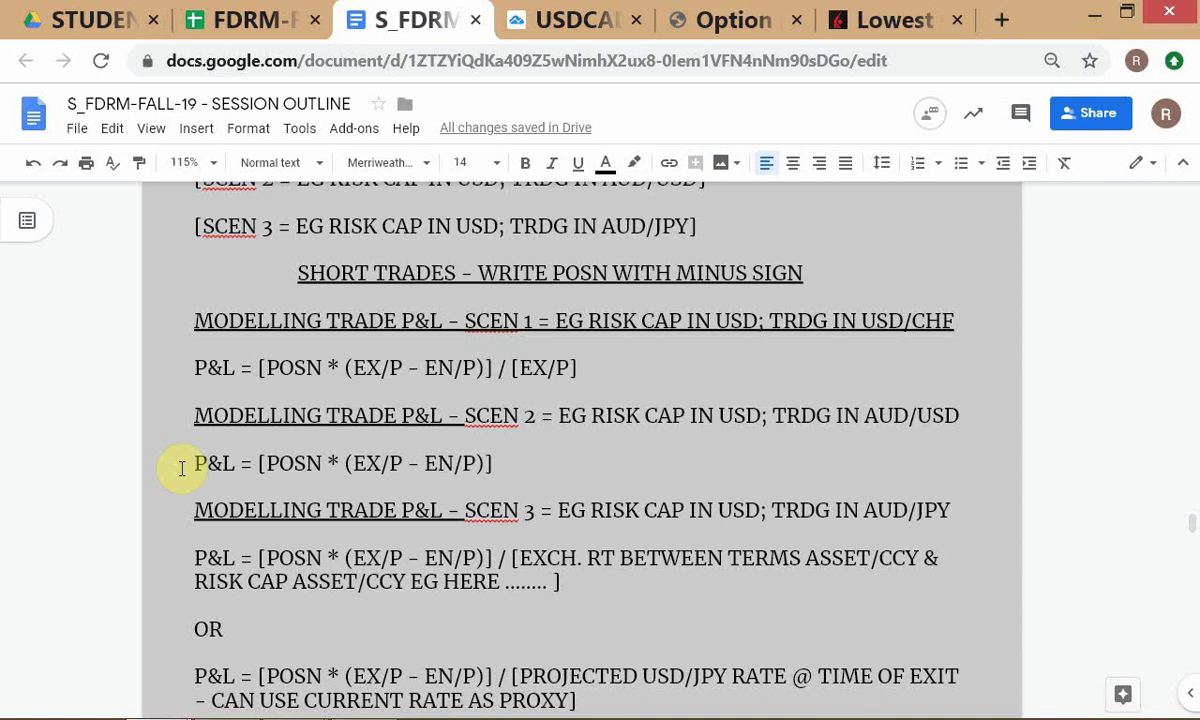
{"action": "key", "text": "ctrl+shift+Tab"}
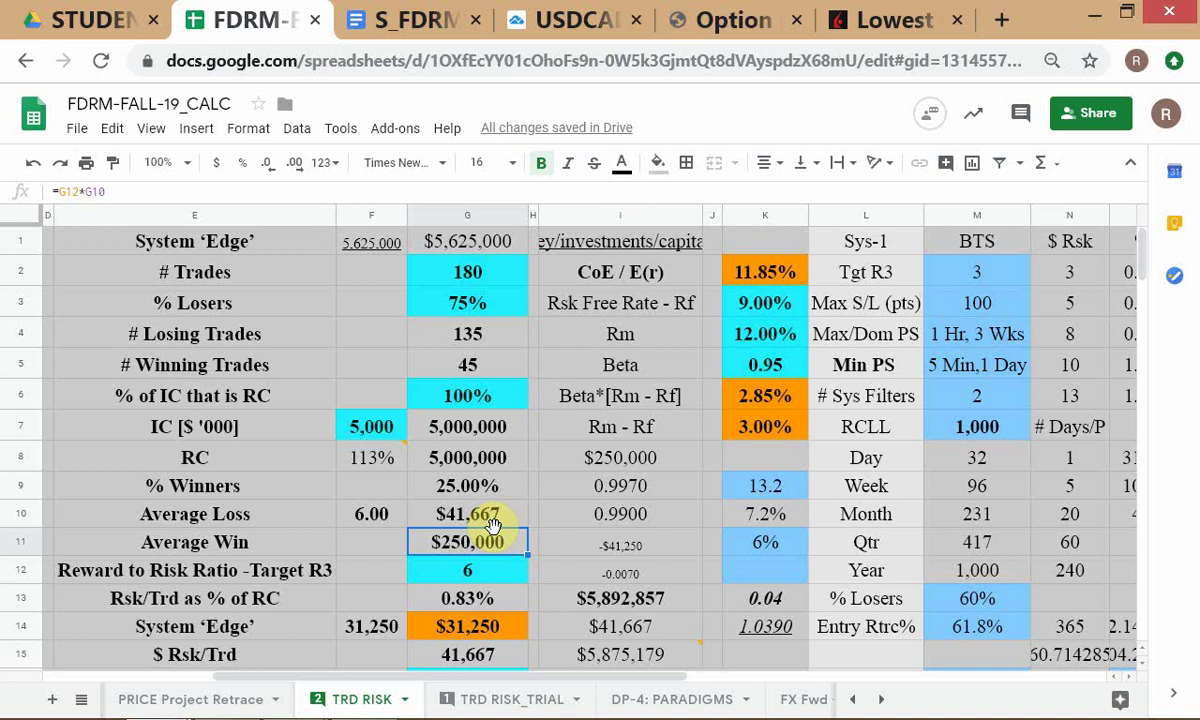
{"action": "key", "text": "ctrl+Tab"}
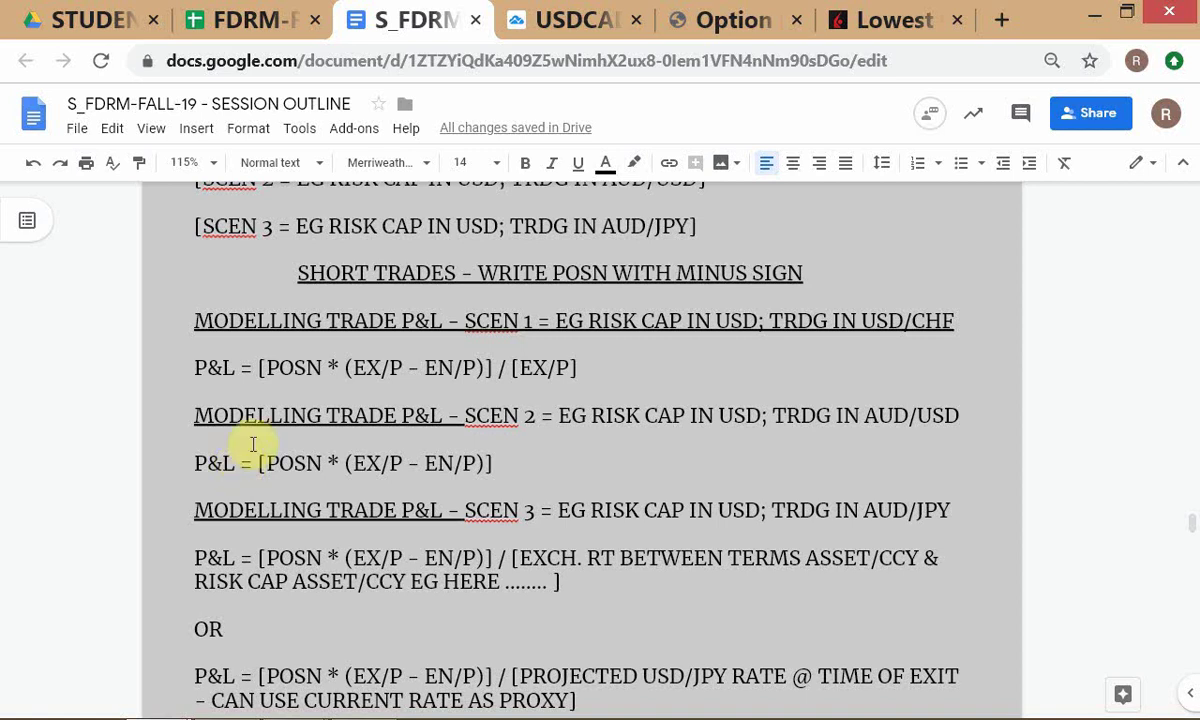
{"action": "left_click", "coordinate": [547, 478]}
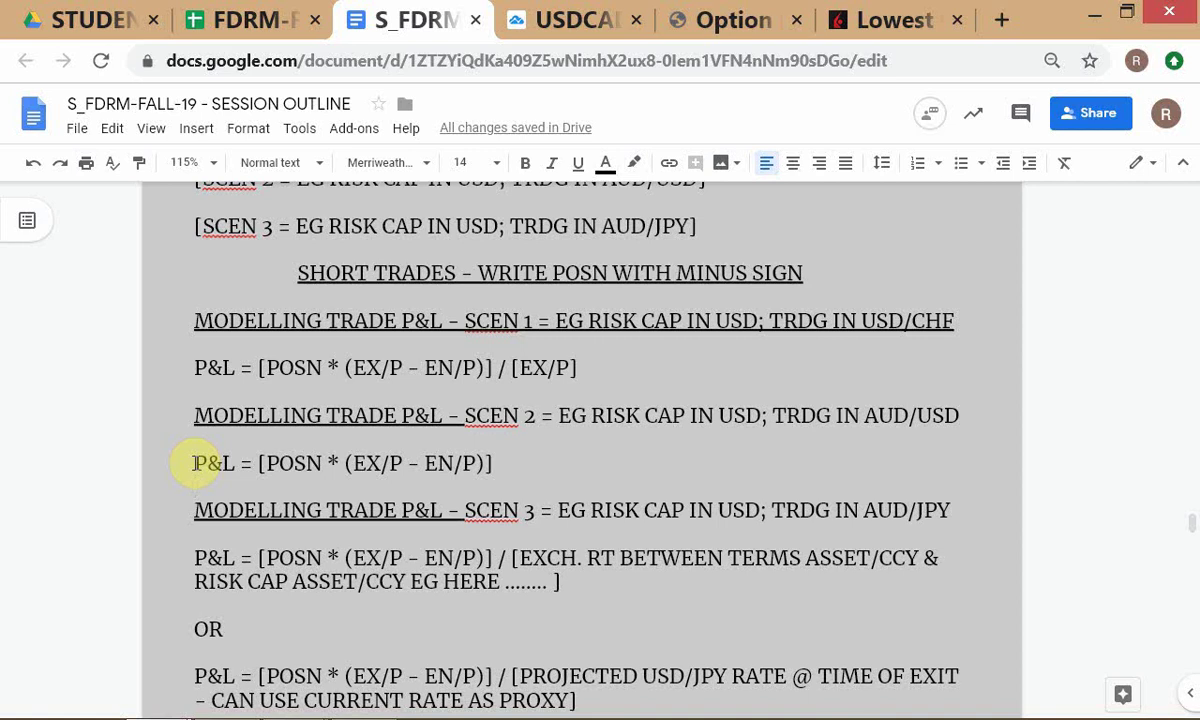
{"action": "left_click", "coordinate": [215, 33]}
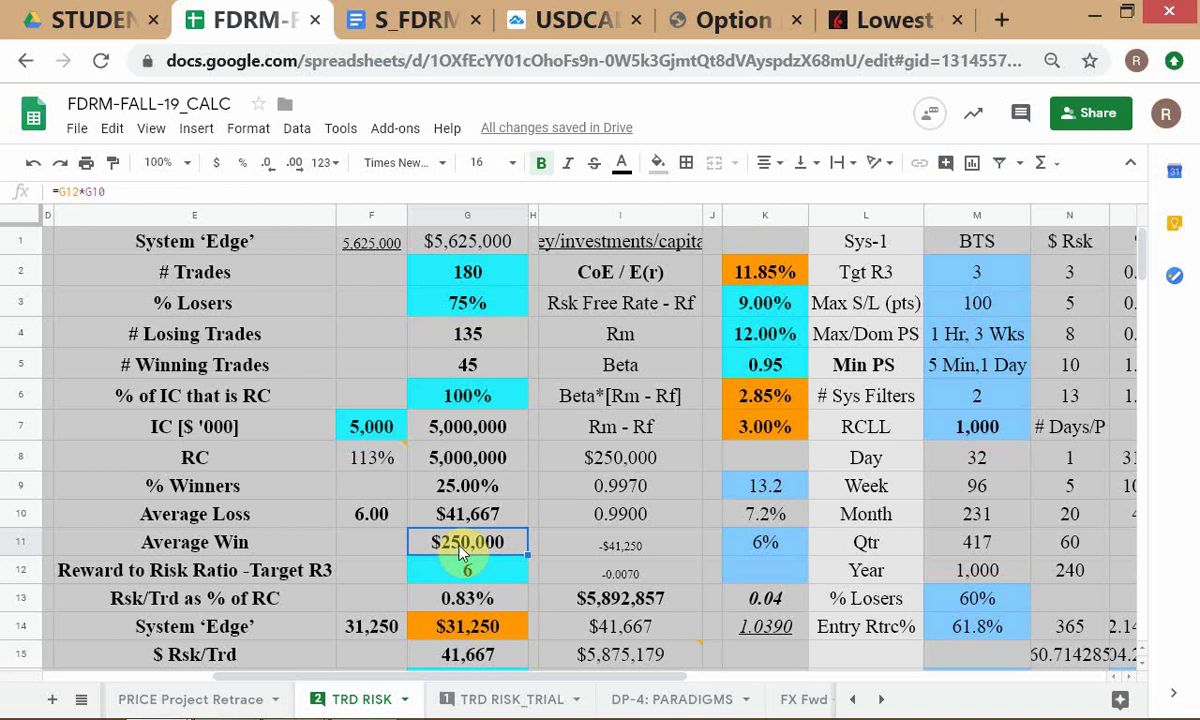
{"action": "left_click", "coordinate": [364, 22]}
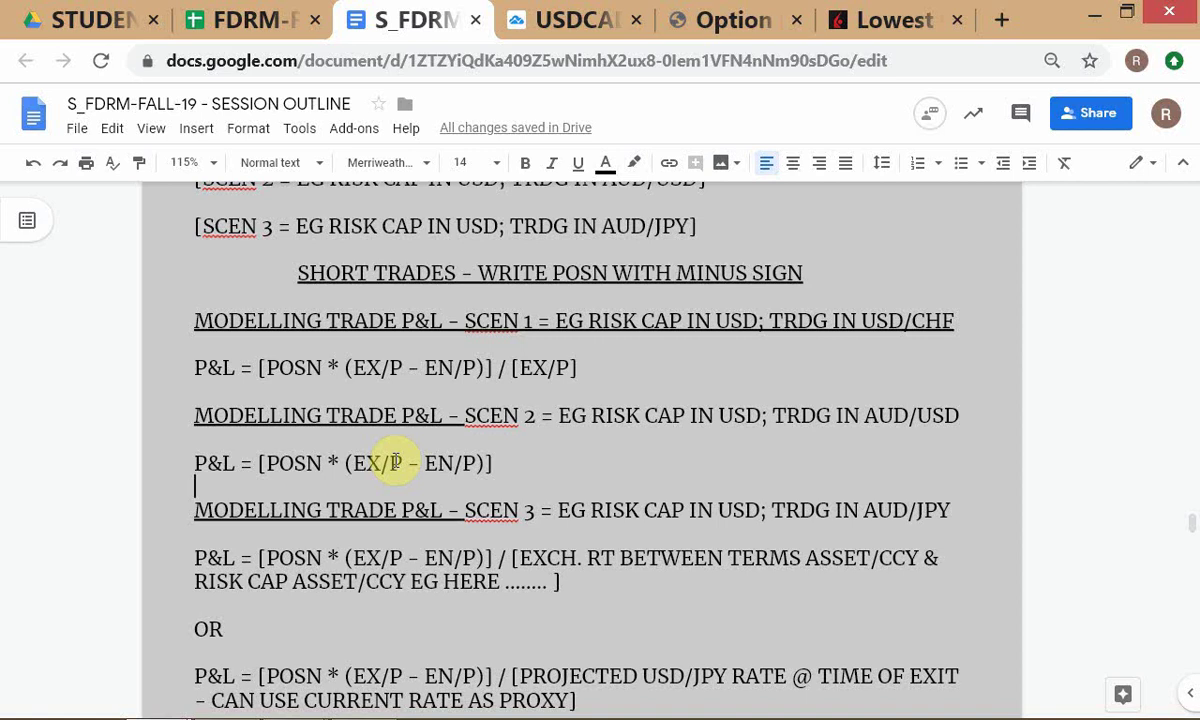
Review the Average Loss and Average Win rows of the TRD RISK sheet alongside the outline's trade P&L formulas.
{"action": "left_click", "coordinate": [272, 20]}
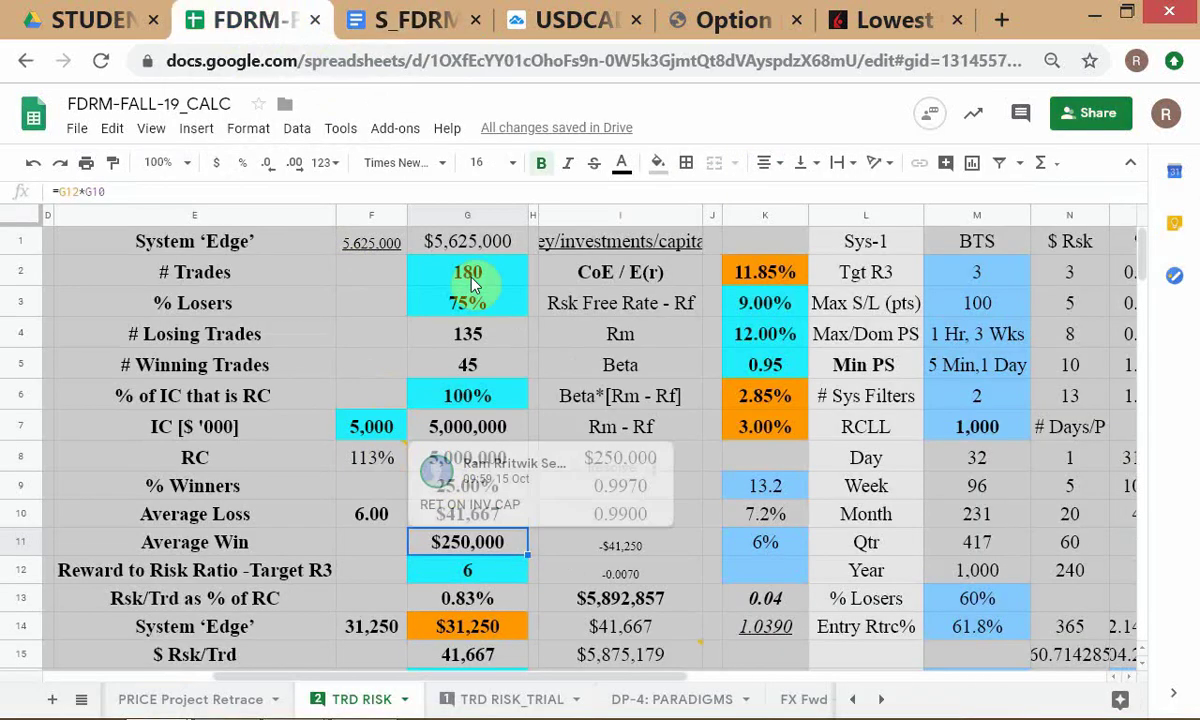
{"action": "mouse_move", "coordinate": [352, 472]}
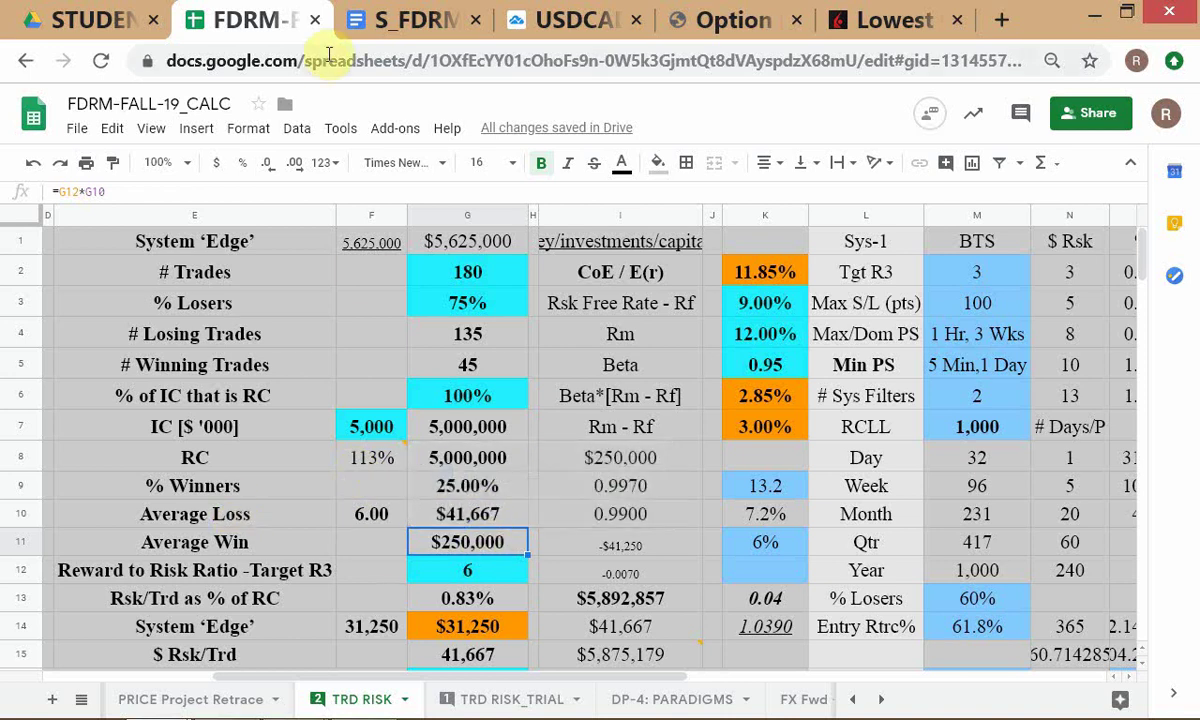
{"action": "left_click", "coordinate": [393, 20]}
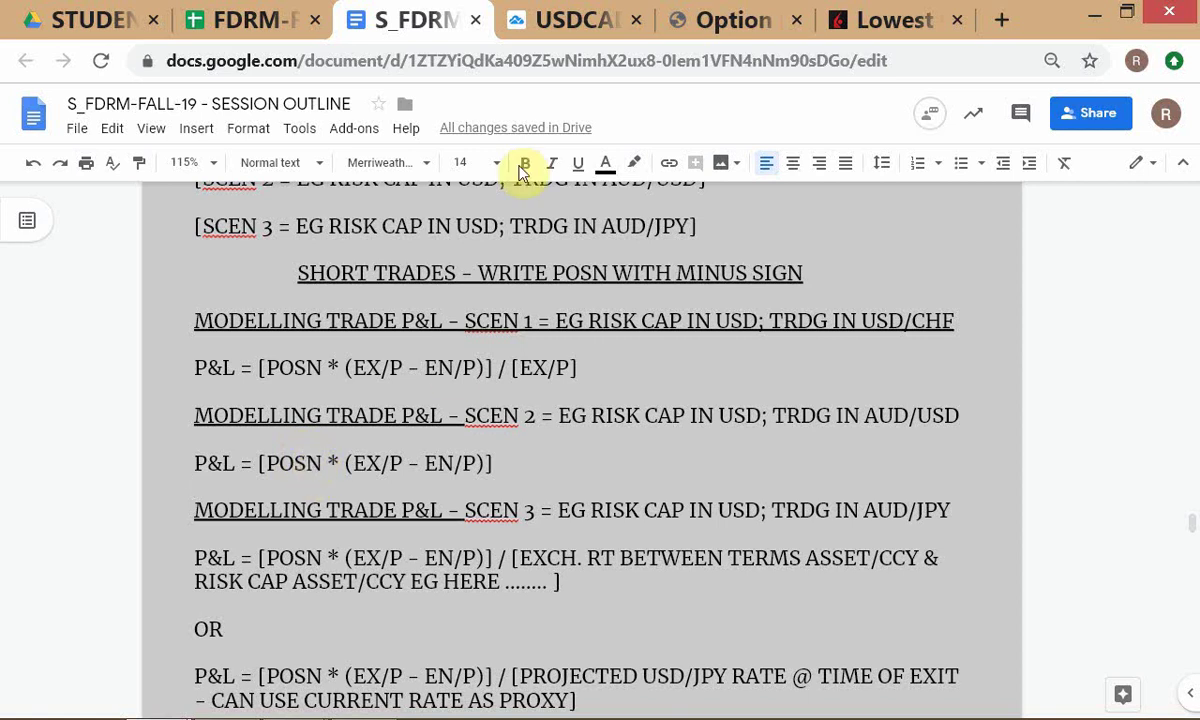
{"action": "left_click", "coordinate": [262, 28]}
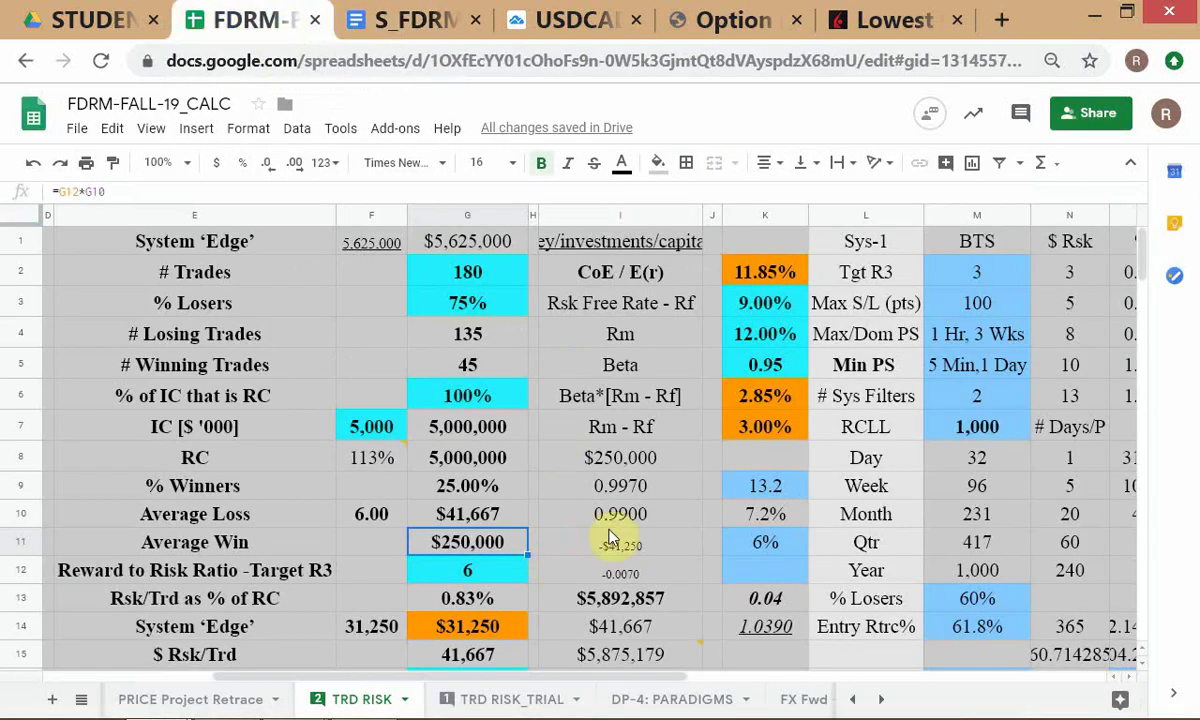
{"action": "left_click", "coordinate": [662, 492]}
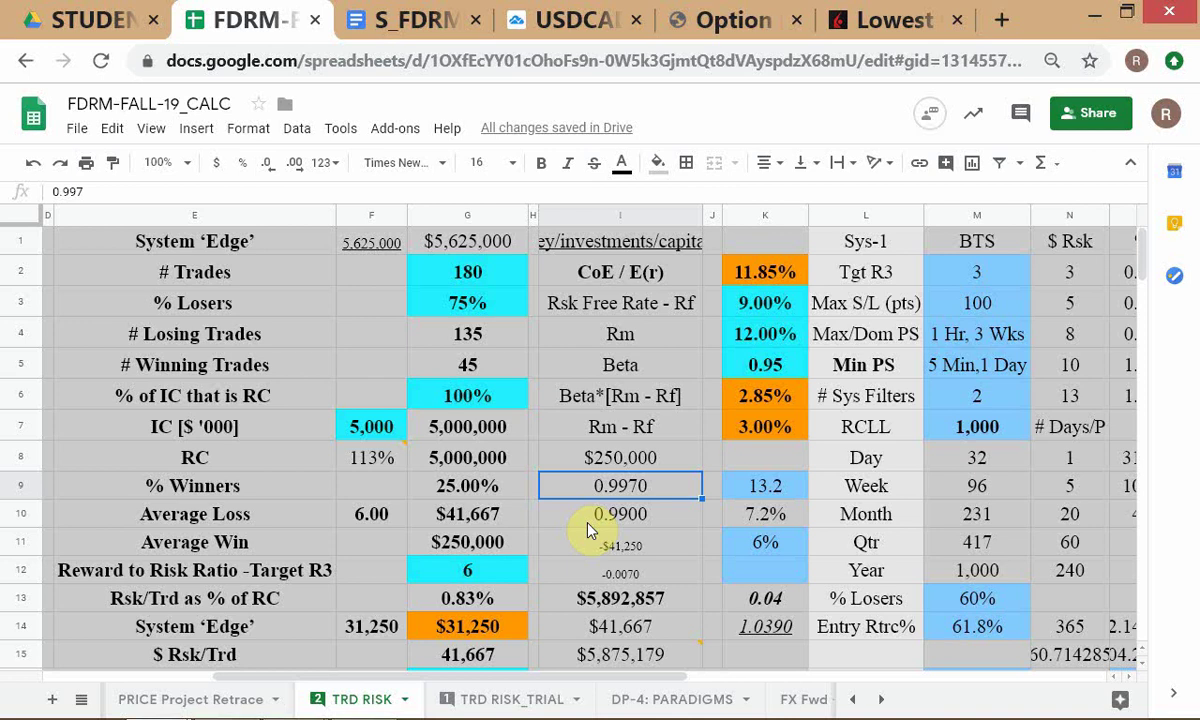
Switch to the TradingView chart and load the FXCM USDCHF symbol.
{"action": "left_click", "coordinate": [395, 20]}
{"action": "left_click", "coordinate": [567, 20]}
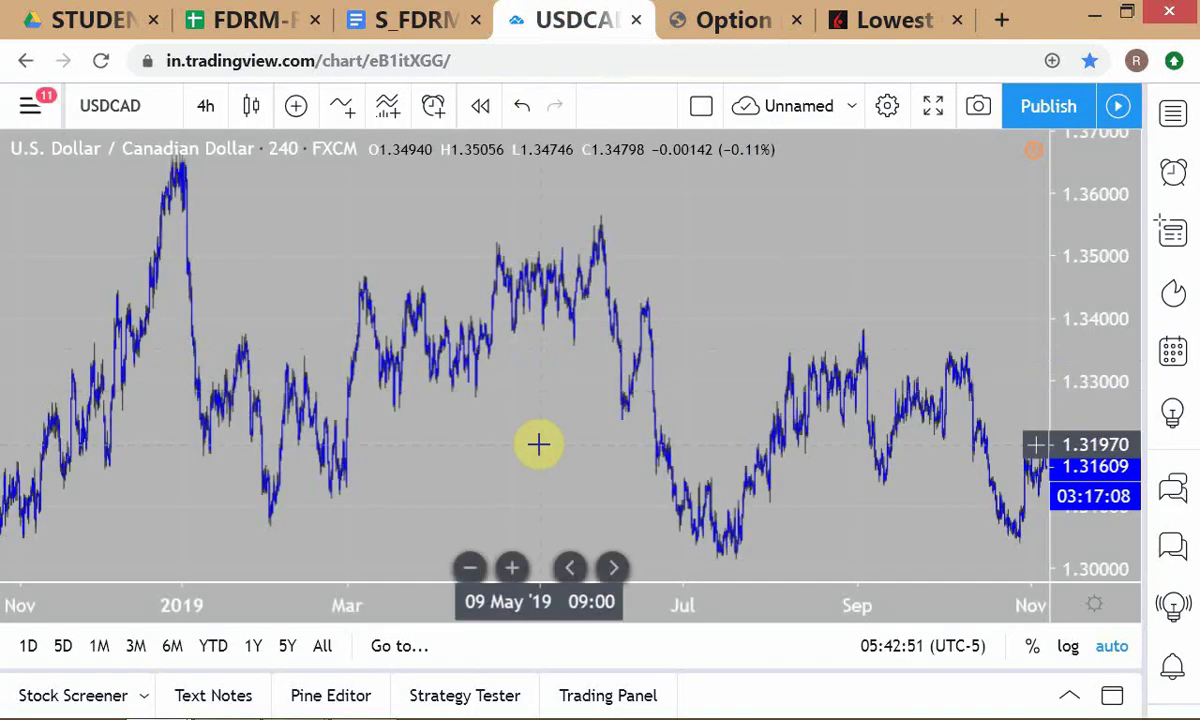
{"action": "type", "text": "USDCH"}
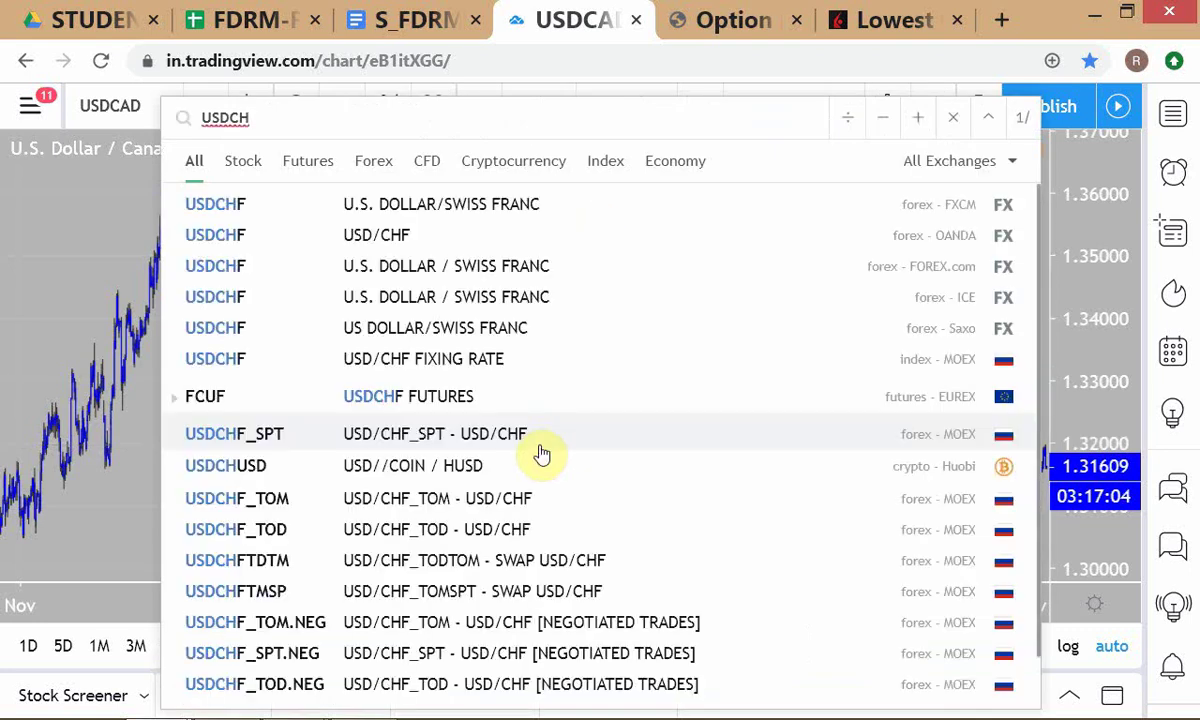
{"action": "key", "text": "Down"}
{"action": "key", "text": "Return"}
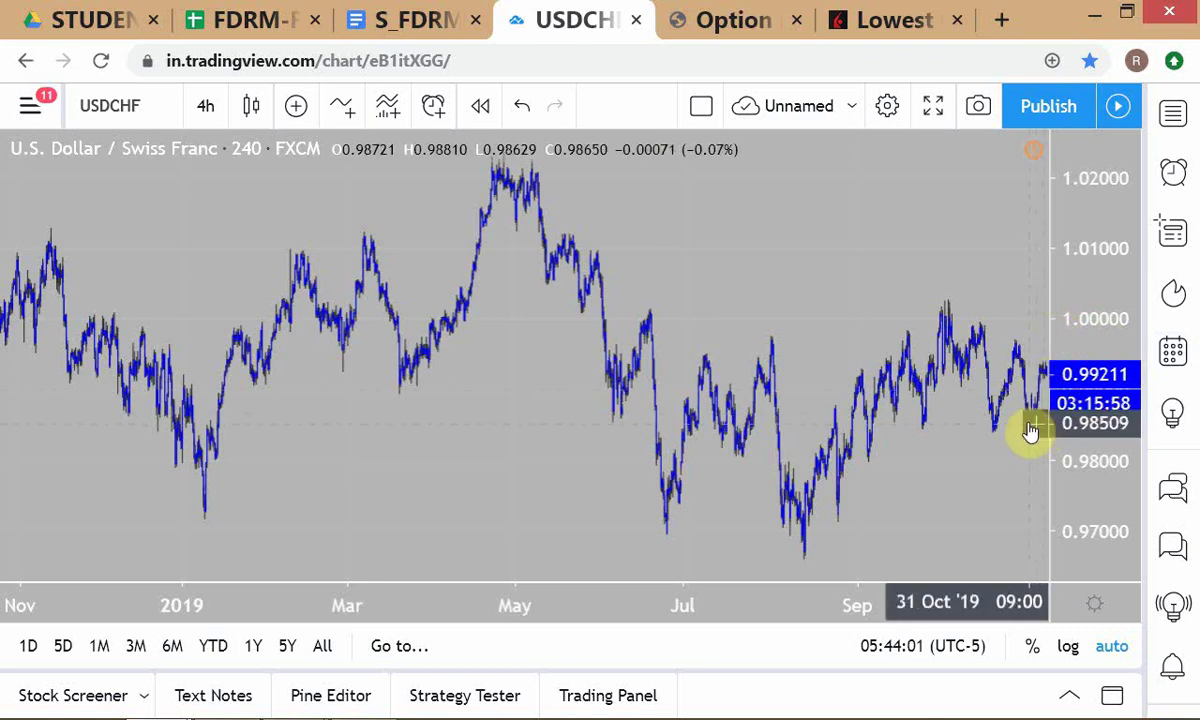
Return through the TRD RISK sheet to the session outline and examine the take-profit limit price derivation and scenario P&L formulas.
{"action": "left_click", "coordinate": [230, 20]}
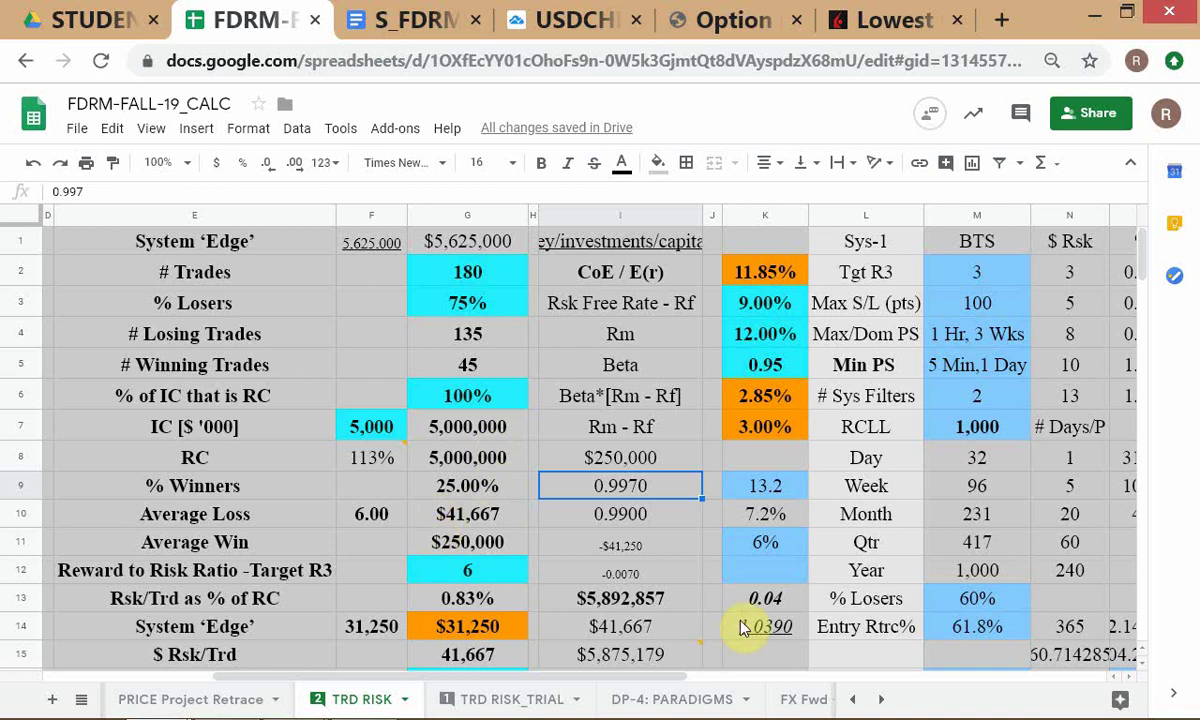
{"action": "left_click", "coordinate": [402, 26]}
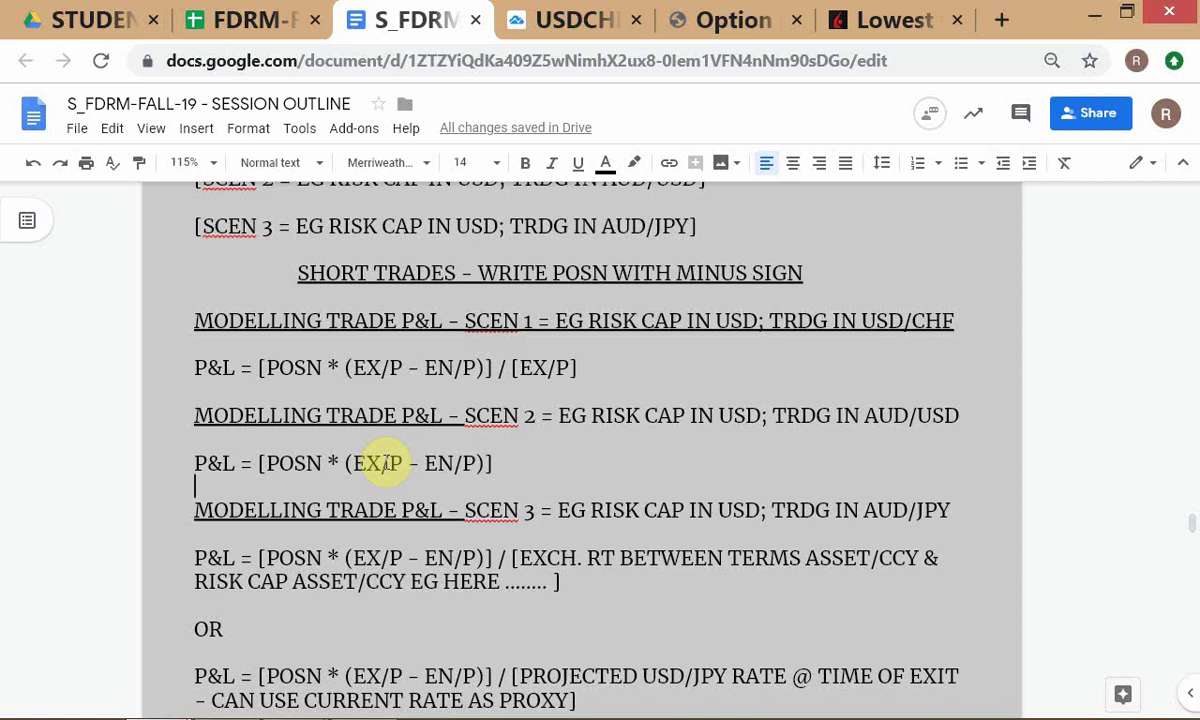
{"action": "left_click", "coordinate": [583, 463]}
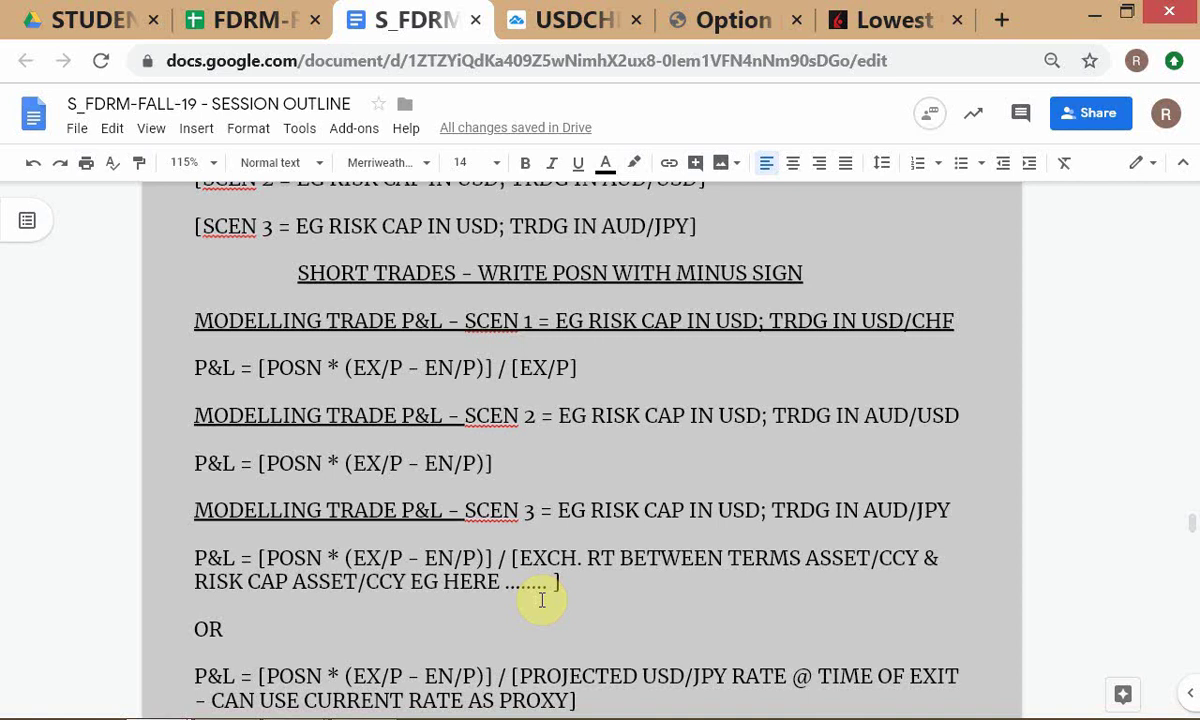
{"action": "scroll", "coordinate": [541, 600], "scroll_direction": "up", "scroll_amount": 2}
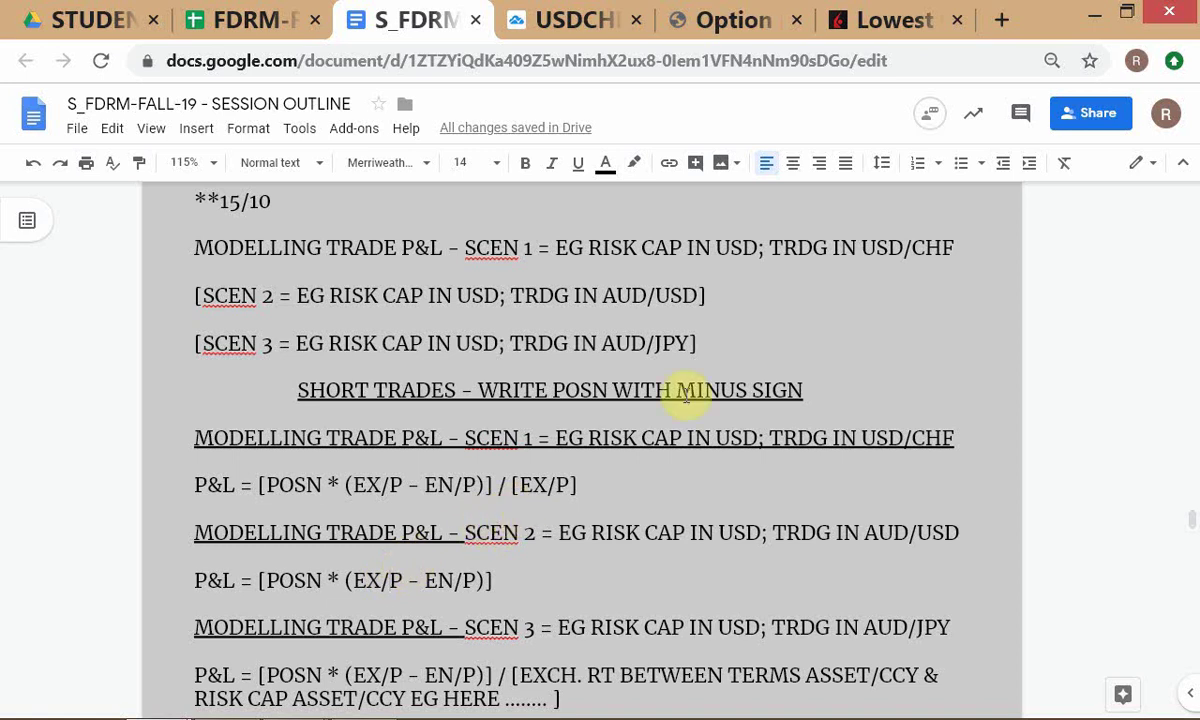
{"action": "scroll", "coordinate": [718, 455], "scroll_direction": "up", "scroll_amount": 5}
{"action": "scroll", "coordinate": [717, 455], "scroll_direction": "up", "scroll_amount": 2}
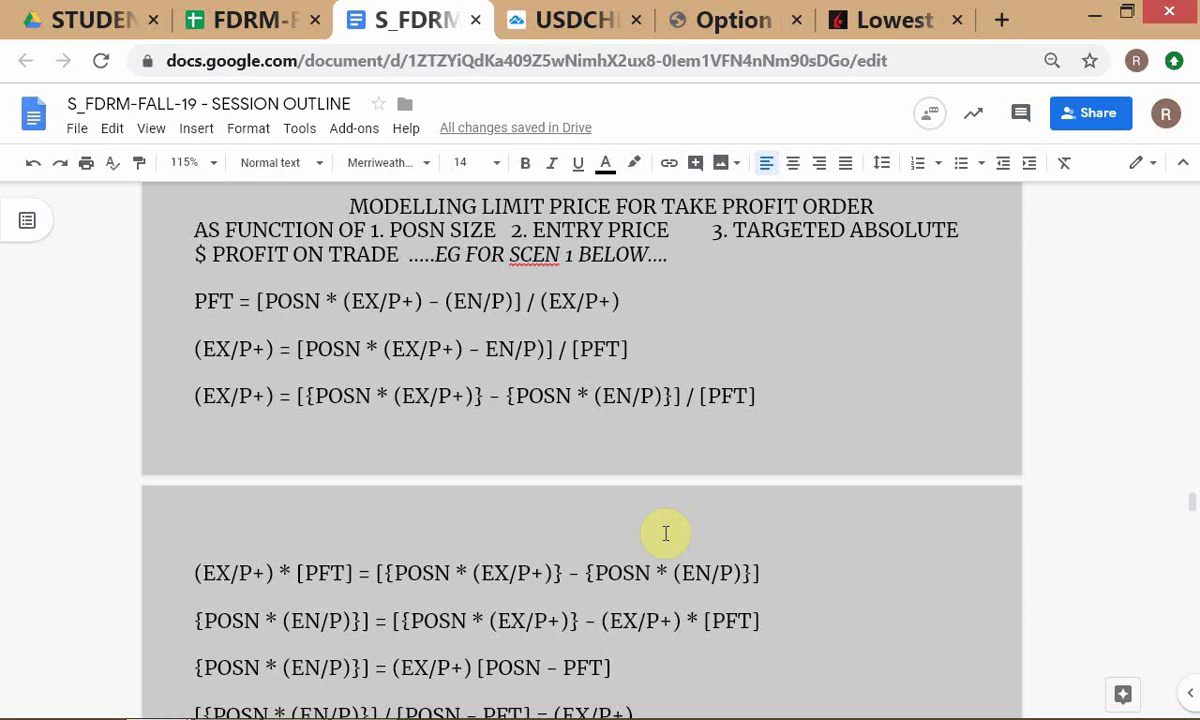
{"action": "scroll", "coordinate": [666, 533], "scroll_direction": "down", "scroll_amount": 3}
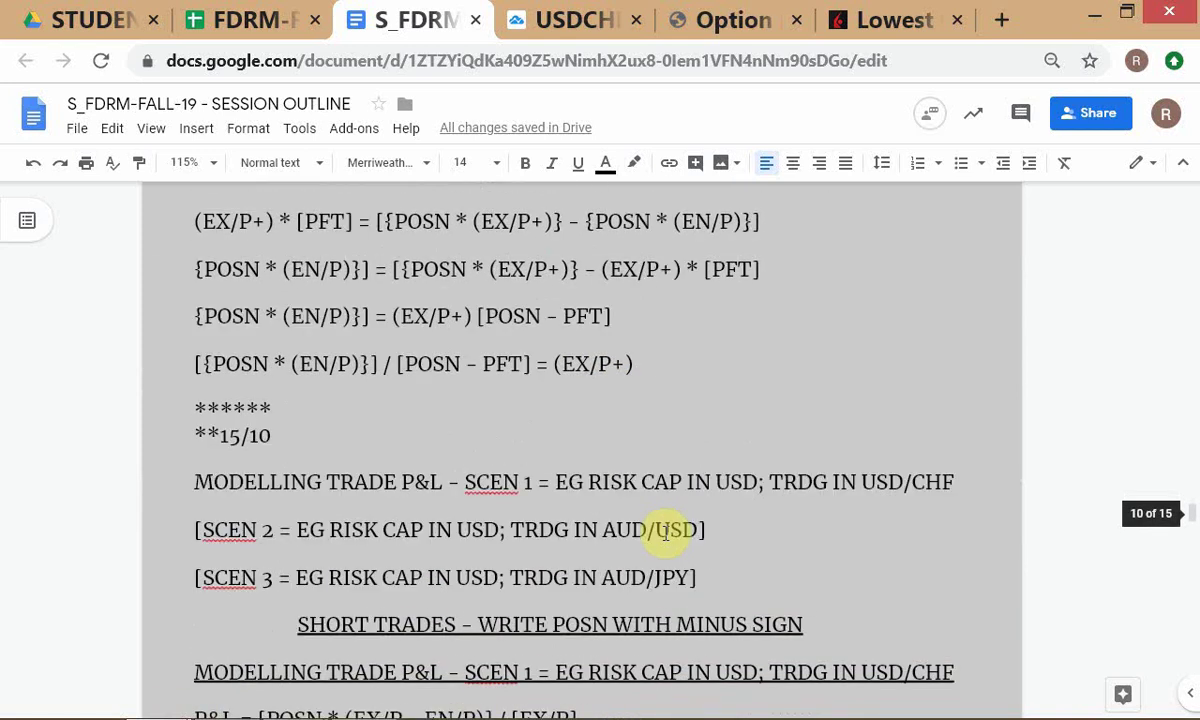
{"action": "scroll", "coordinate": [666, 533], "scroll_direction": "up", "scroll_amount": 1}
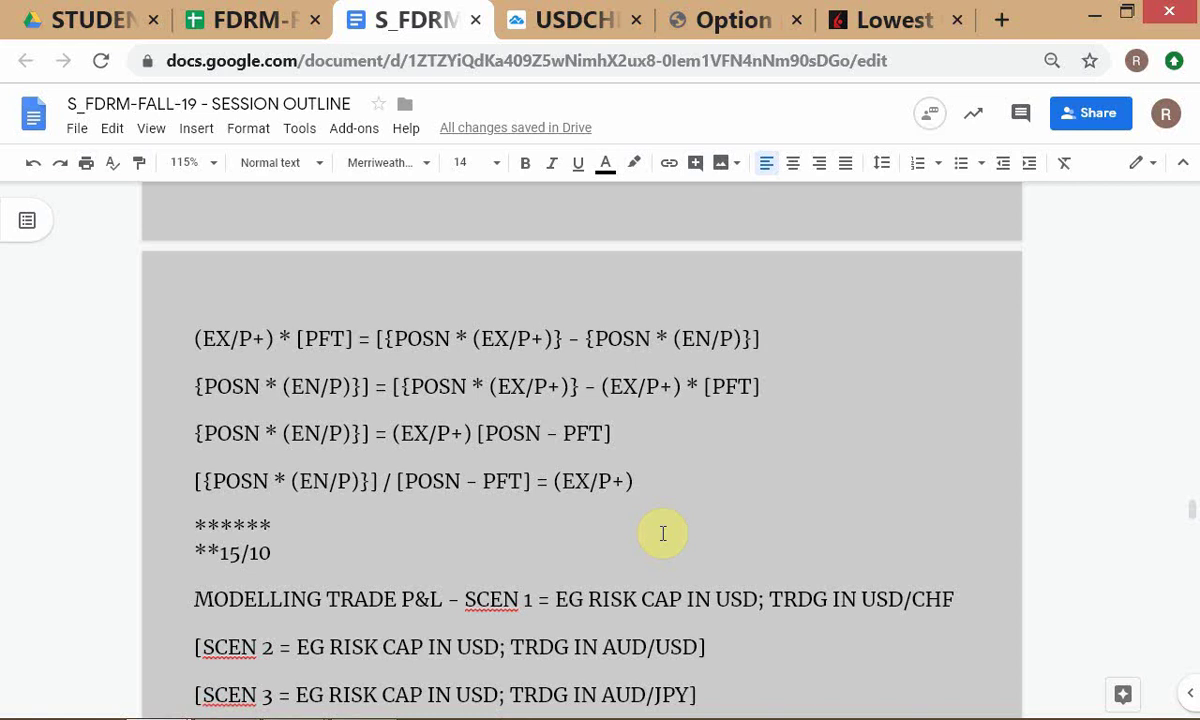
{"action": "scroll", "coordinate": [663, 533], "scroll_direction": "down", "scroll_amount": 5}
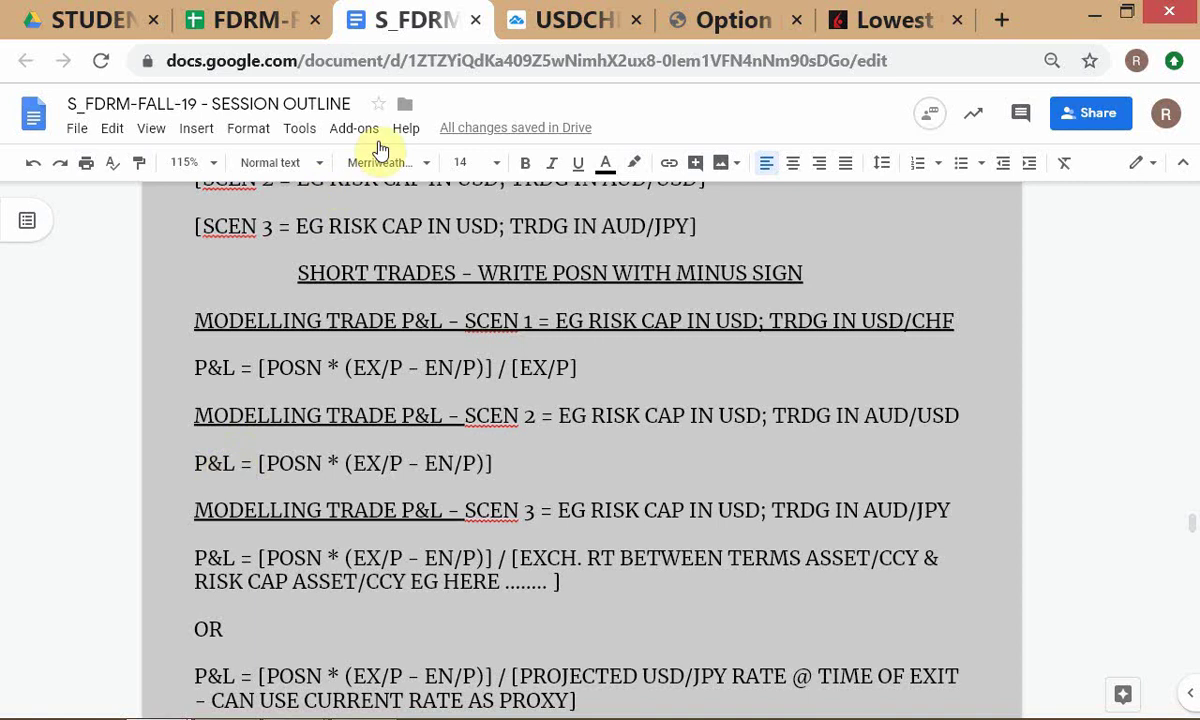
Switch to the TradingView chart and load the SPY symbol.
{"action": "left_click", "coordinate": [581, 19]}
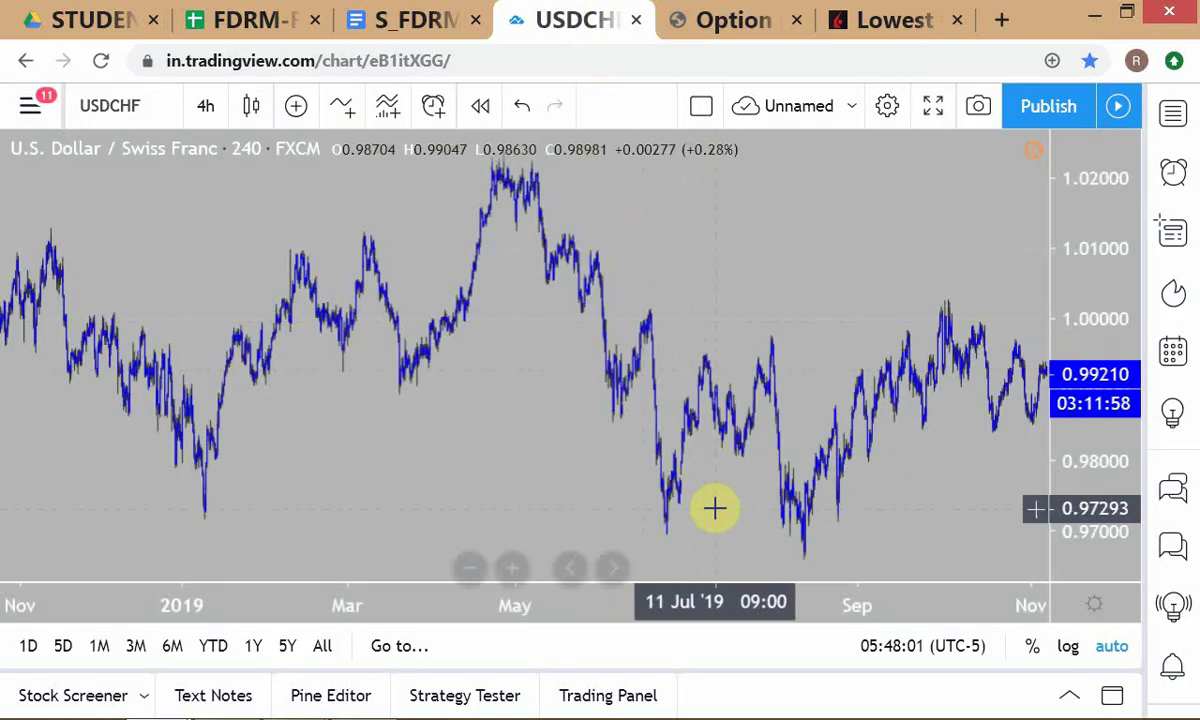
{"action": "type", "text": "SPY"}
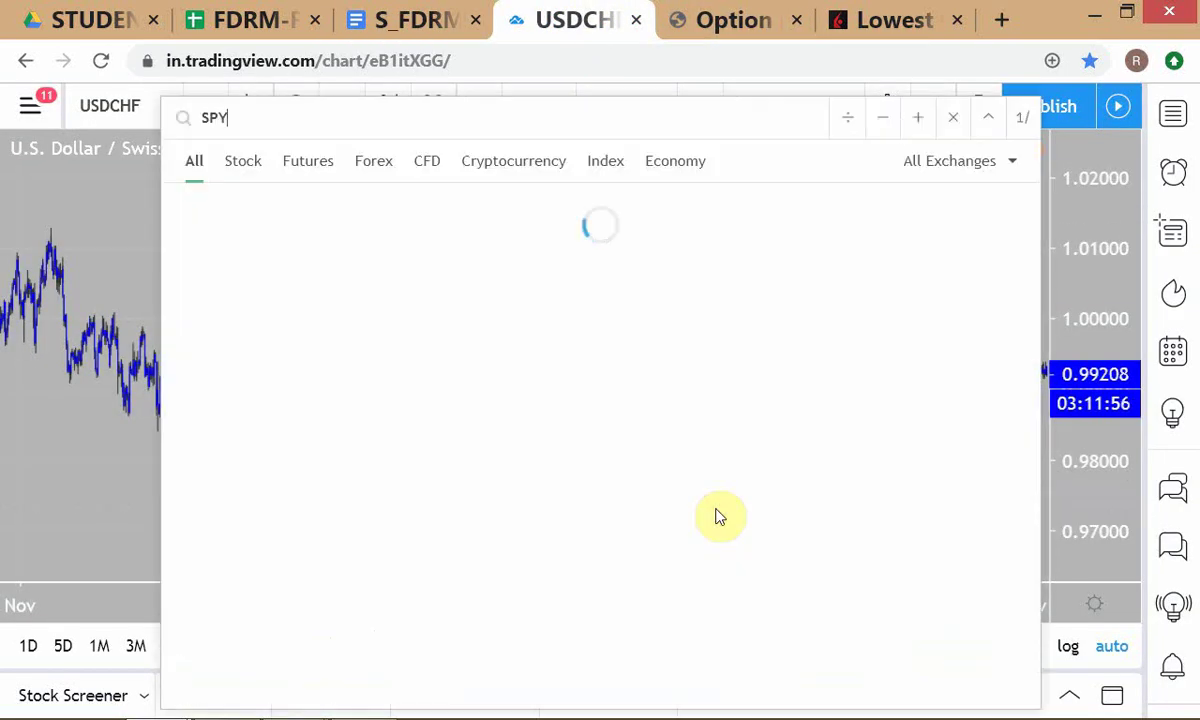
{"action": "key", "text": "Return"}
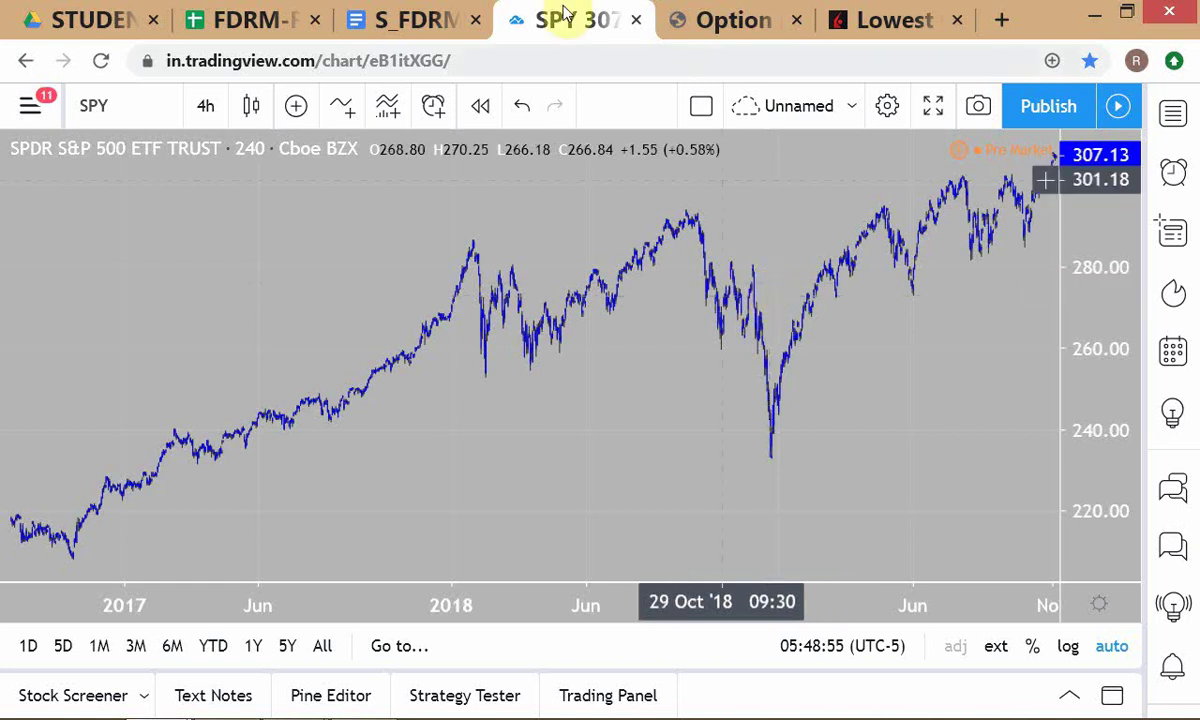
Switch back to the session outline document and set its zoom to 125%.
{"action": "left_click", "coordinate": [402, 20]}
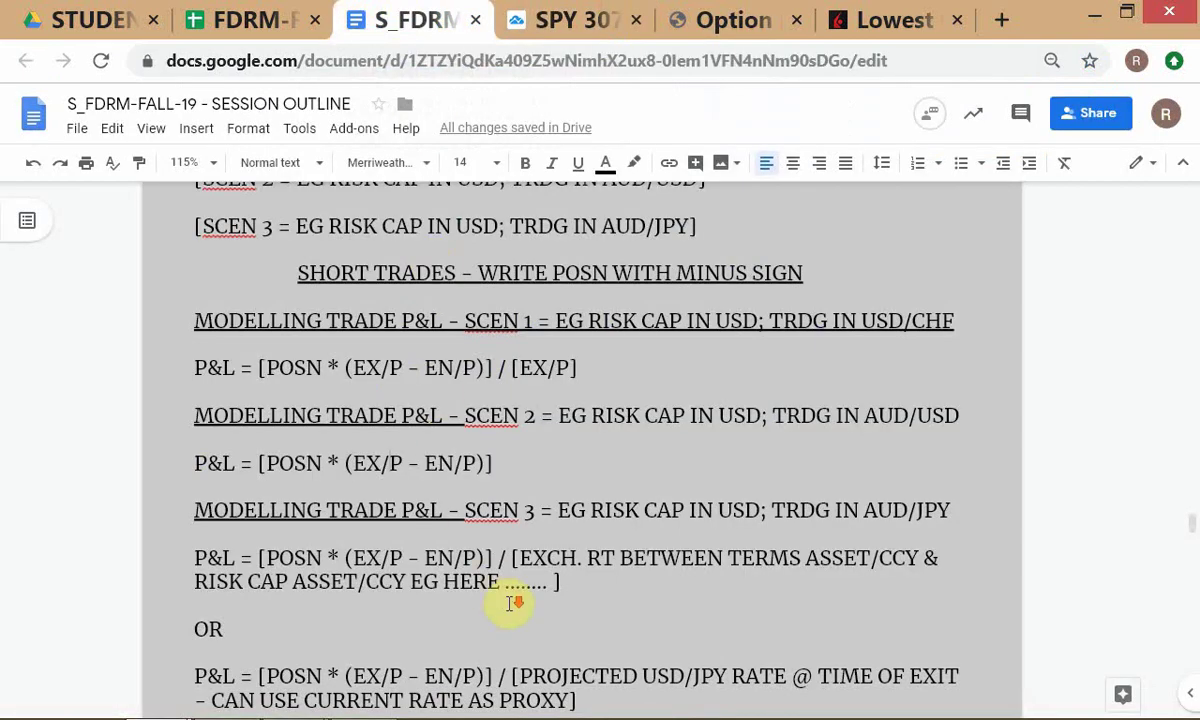
{"action": "scroll", "coordinate": [509, 603], "scroll_direction": "down", "scroll_amount": 5}
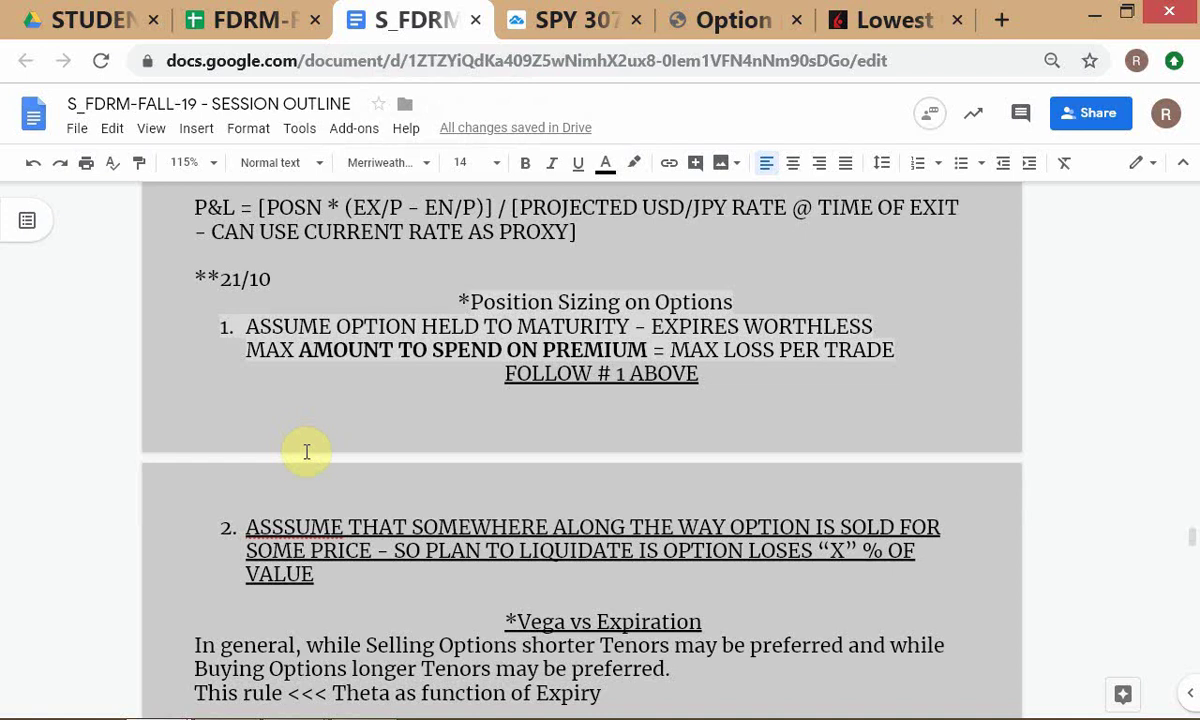
{"action": "left_click", "coordinate": [200, 157]}
{"action": "type", "text": "12"}
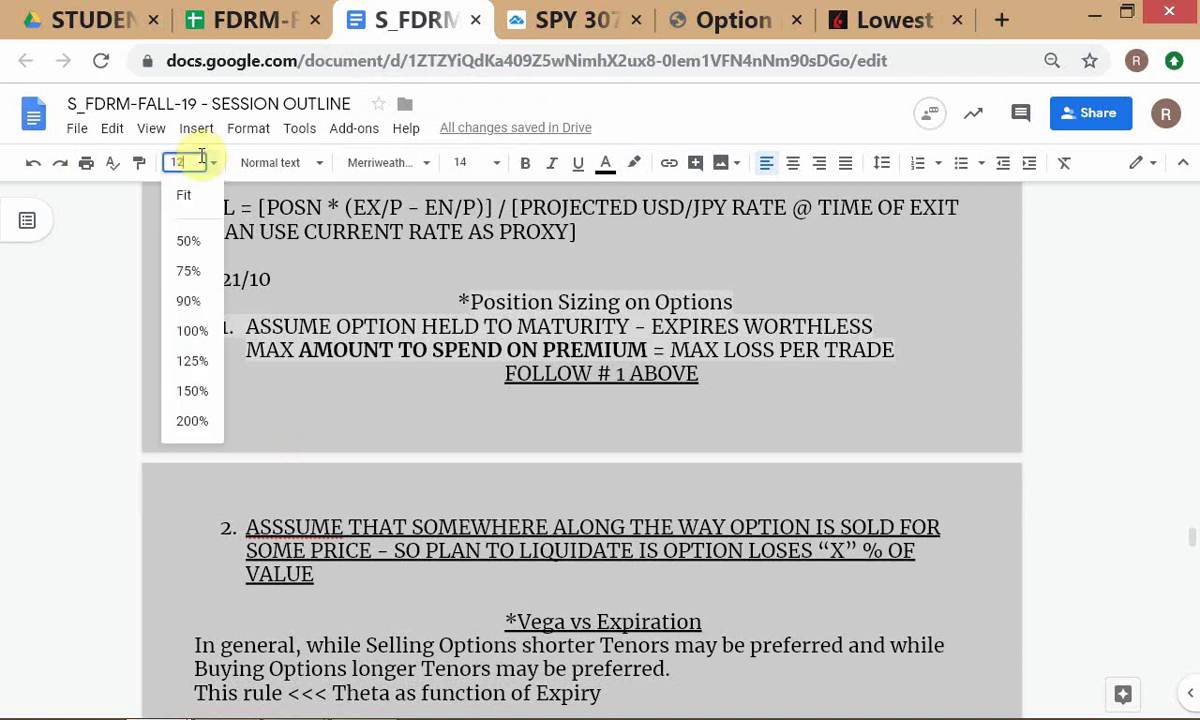
{"action": "type", "text": "0"}
{"action": "key", "text": "Return"}
{"action": "left_click", "coordinate": [201, 157]}
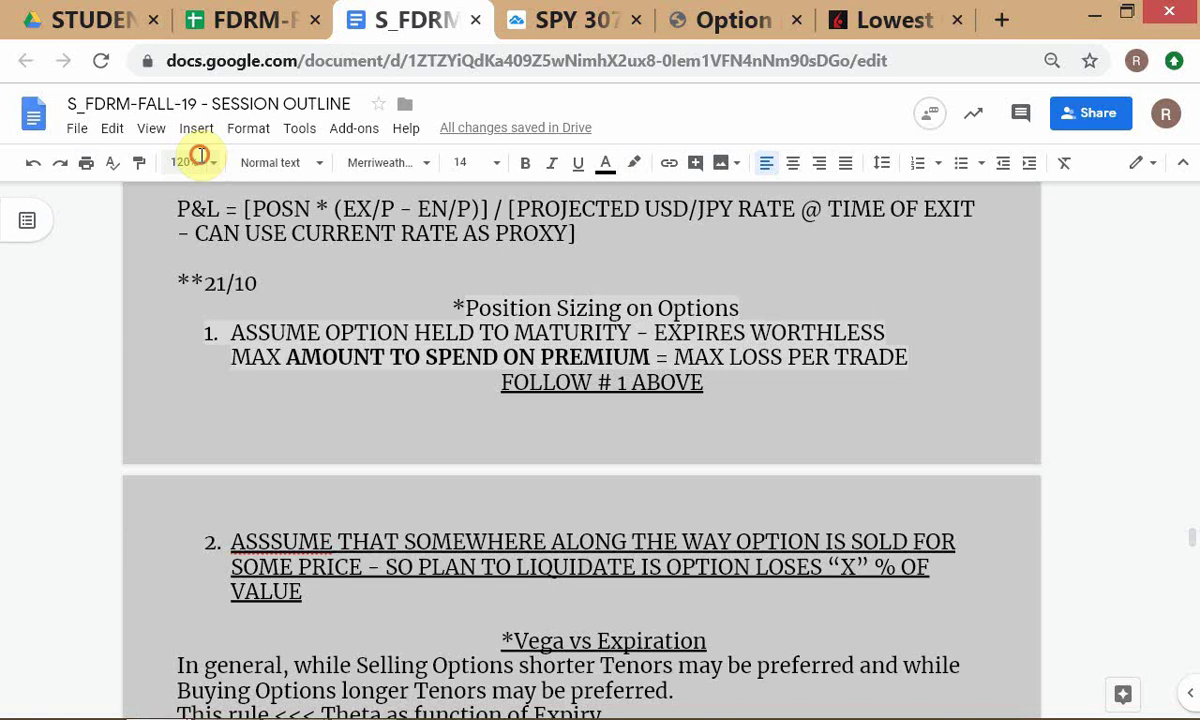
{"action": "type", "text": "12"}
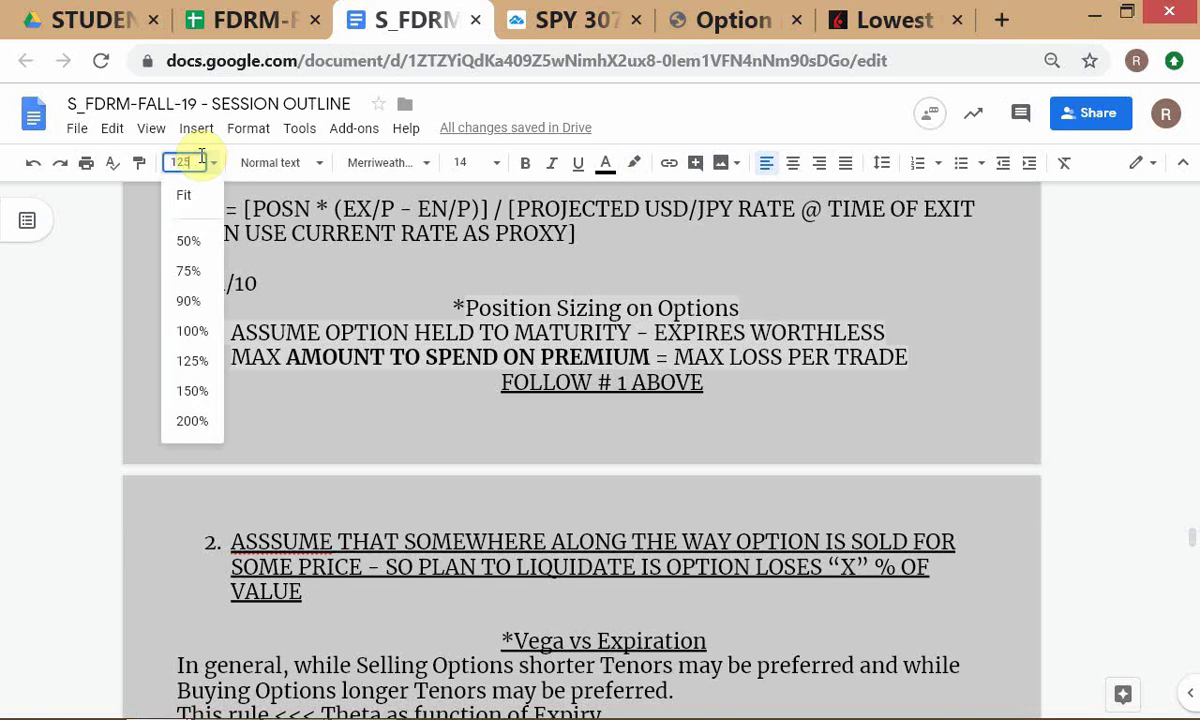
{"action": "type", "text": "5"}
{"action": "key", "text": "Return"}
Append ".....EXCEPT DRAWDOWN ...." to the "*ALL TRADING SYS CALC" line under 7/11 near the outline's end and start a new line.
{"action": "left_click", "coordinate": [327, 391]}
{"action": "scroll", "coordinate": [325, 392], "scroll_direction": "down", "scroll_amount": 3}
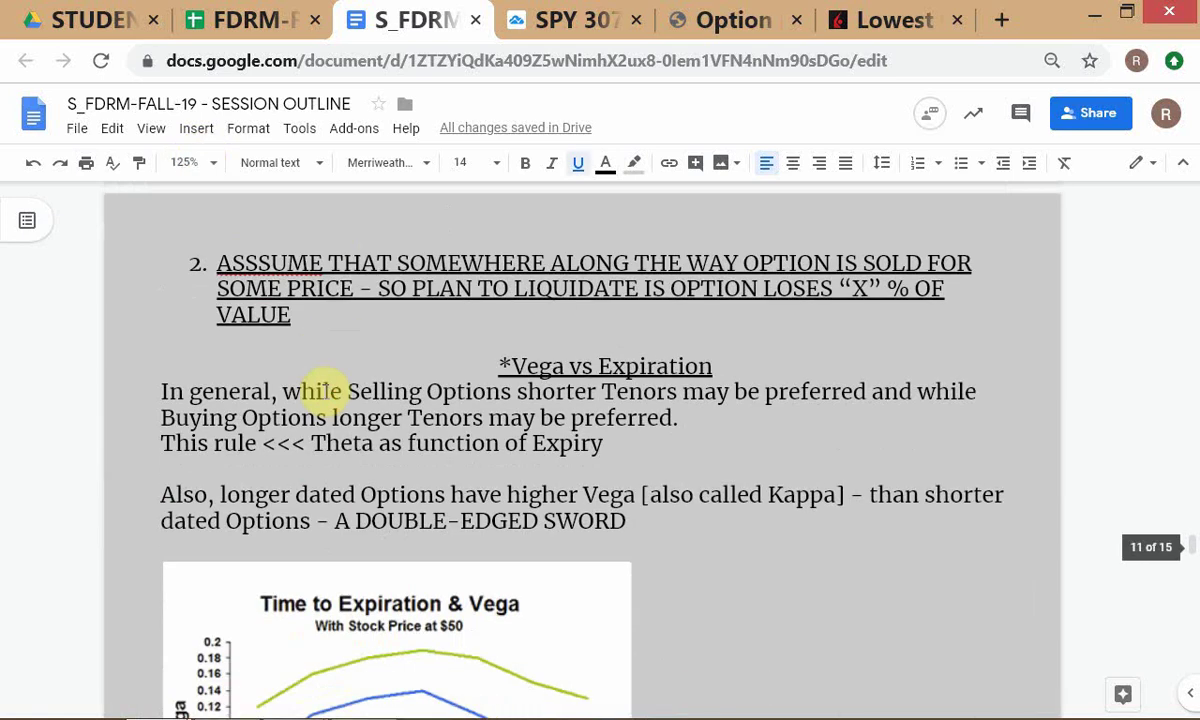
{"action": "scroll", "coordinate": [323, 391], "scroll_direction": "down", "scroll_amount": 3}
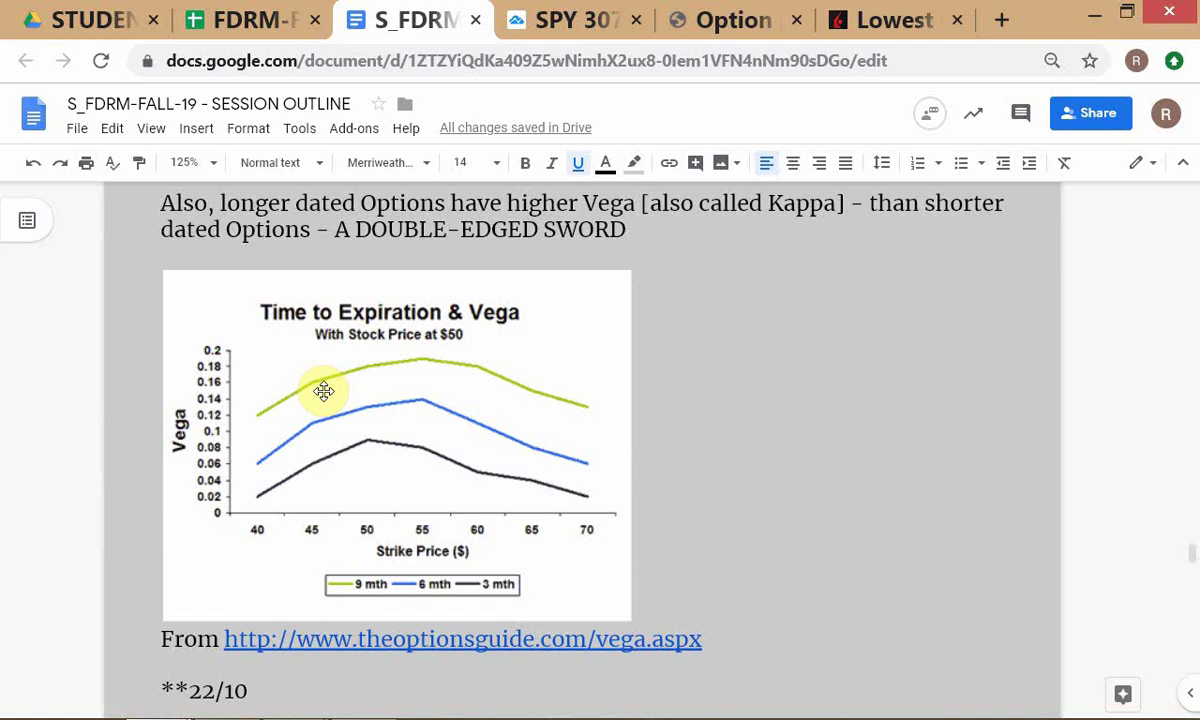
{"action": "key", "text": "ctrl+End"}
{"action": "scroll", "coordinate": [324, 391], "scroll_direction": "down", "scroll_amount": 1}
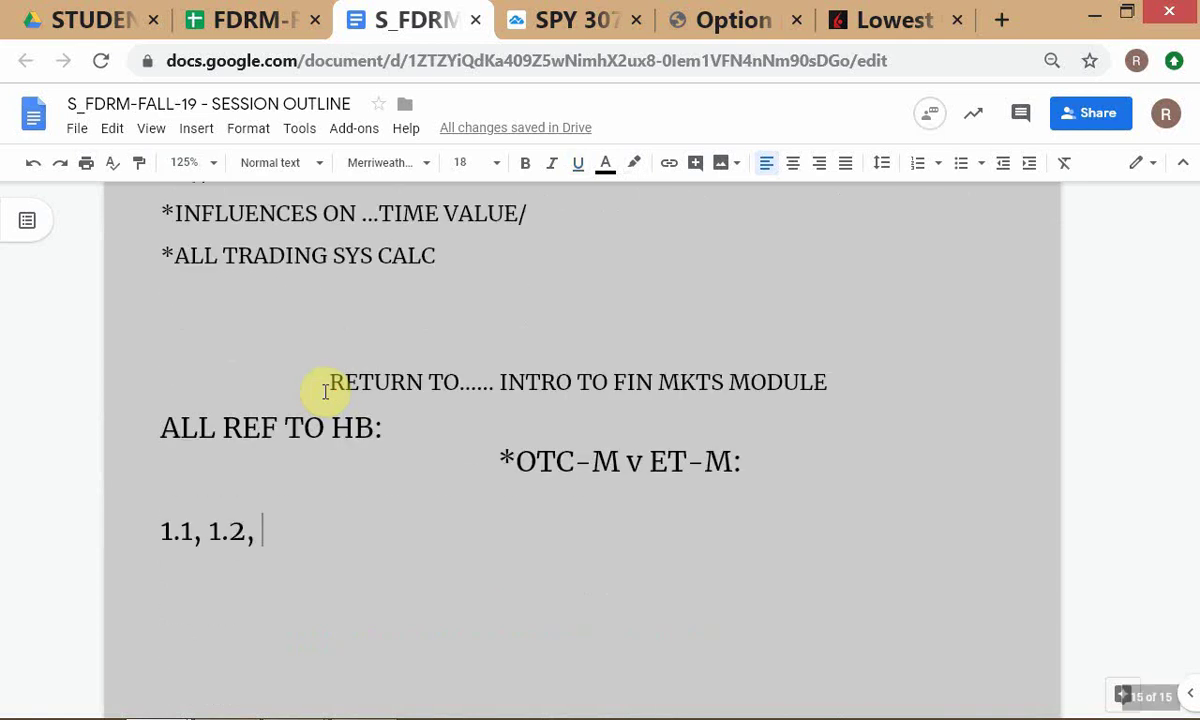
{"action": "scroll", "coordinate": [325, 391], "scroll_direction": "up", "scroll_amount": 2}
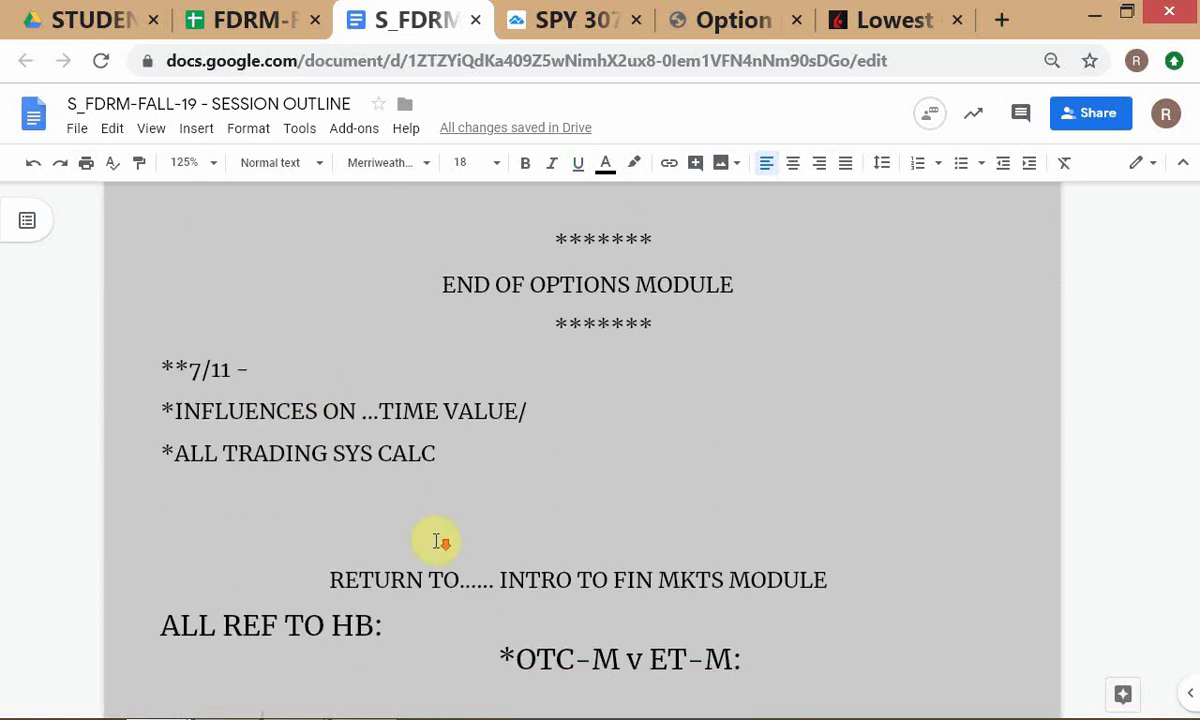
{"action": "scroll", "coordinate": [436, 541], "scroll_direction": "down", "scroll_amount": 1}
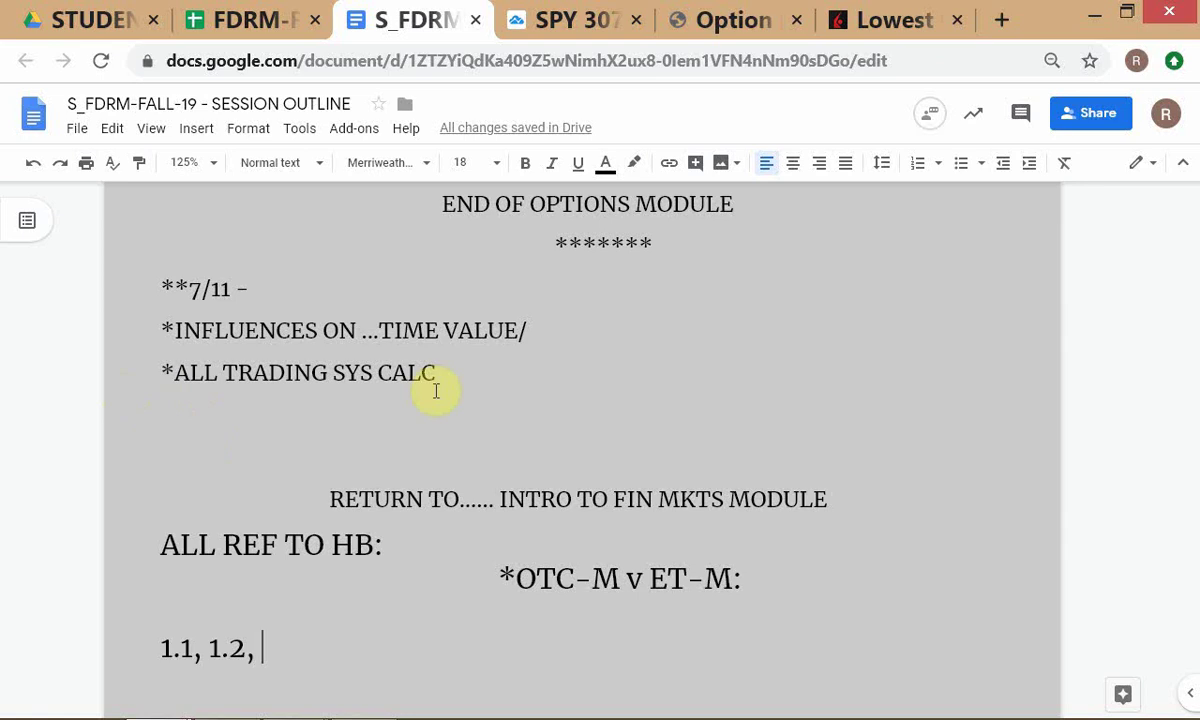
{"action": "left_click", "coordinate": [518, 372]}
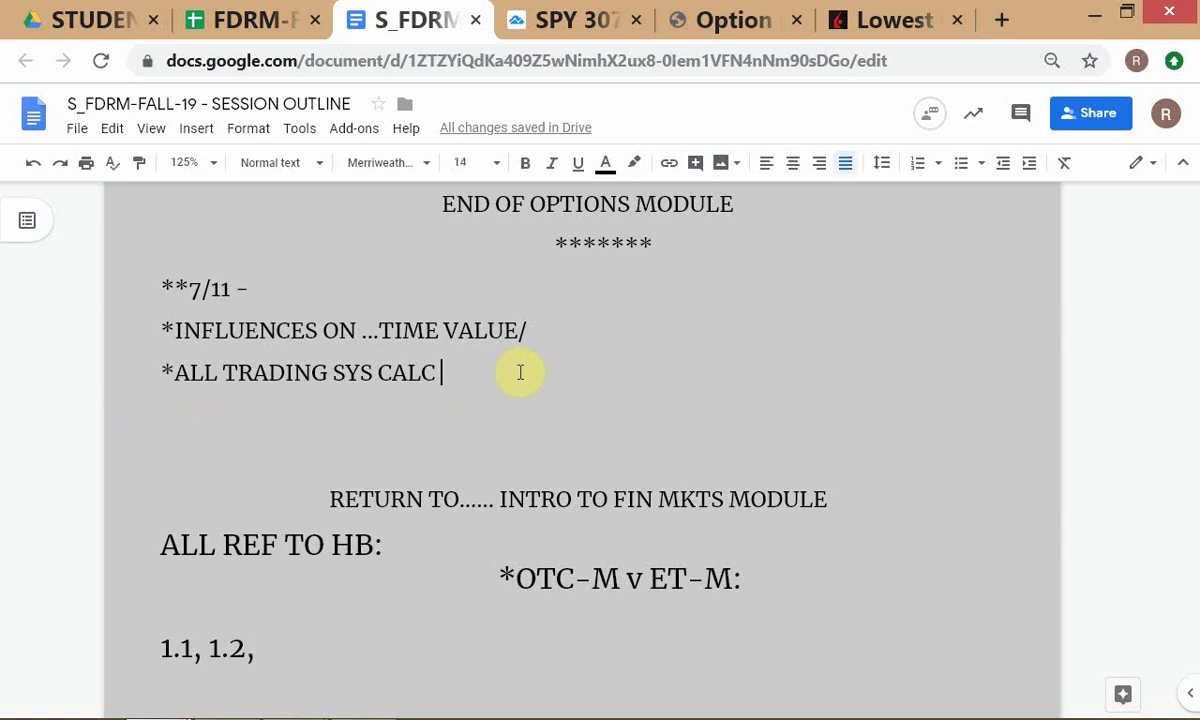
{"action": "type", "text": "....."}
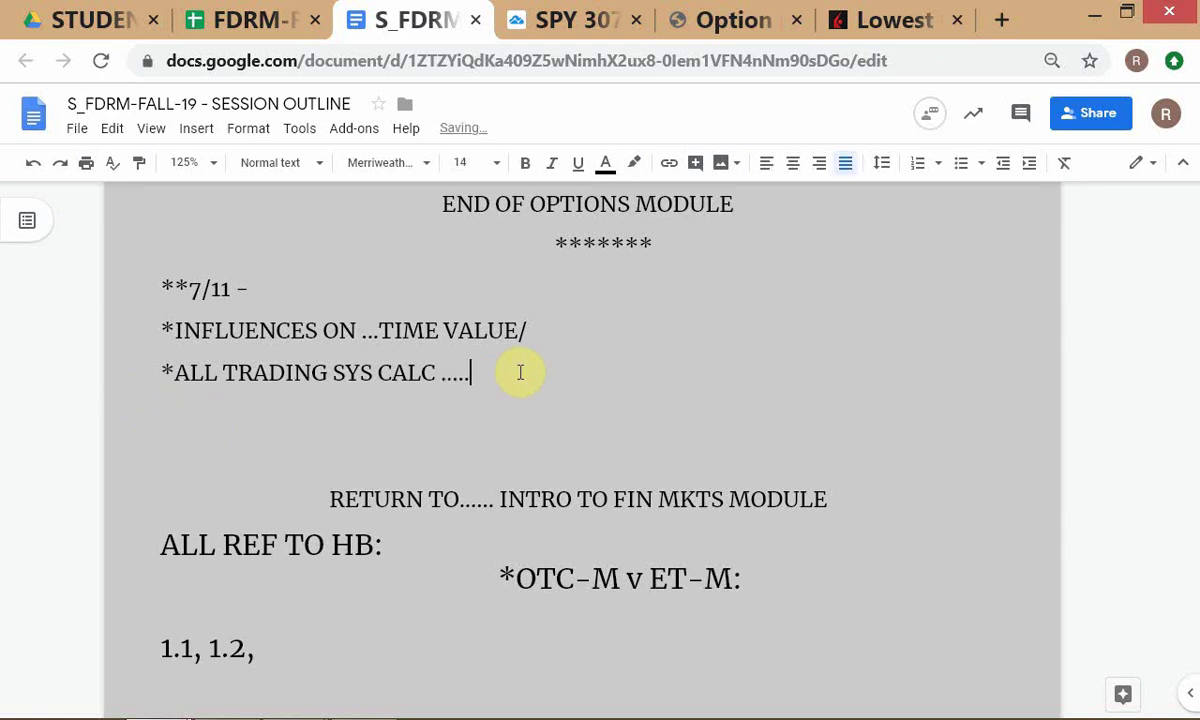
{"action": "type", "text": "EXCEPT "}
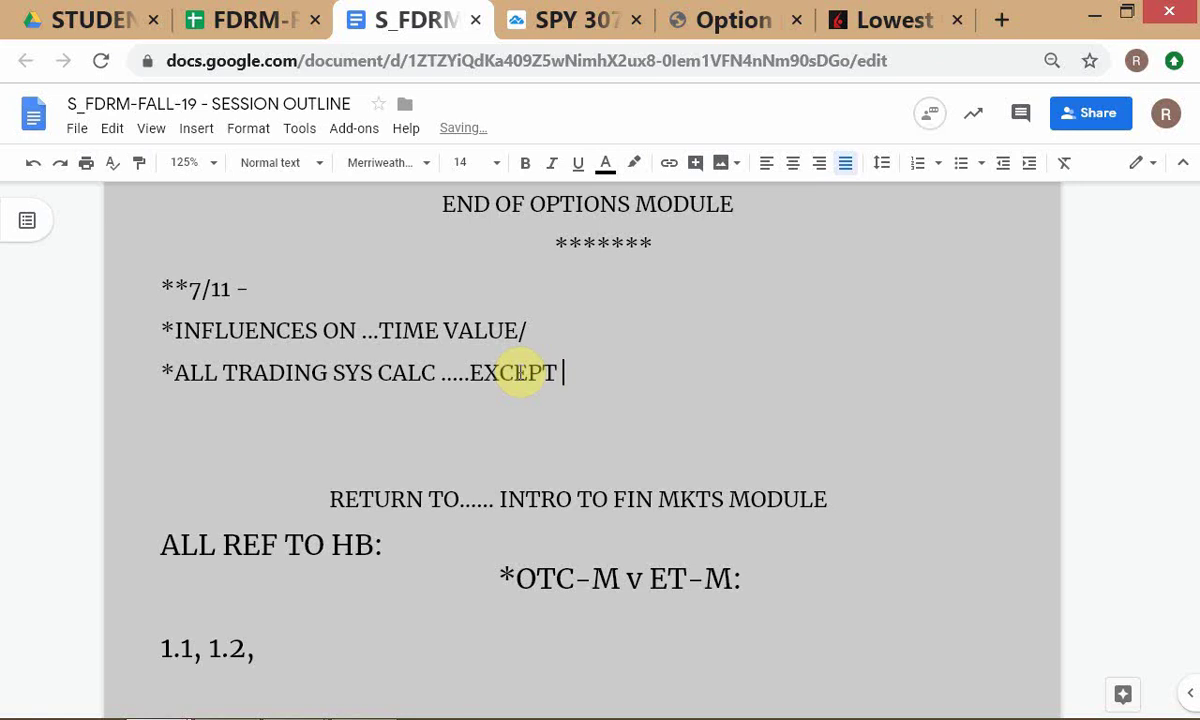
{"action": "type", "text": "DRAWDOWN "}
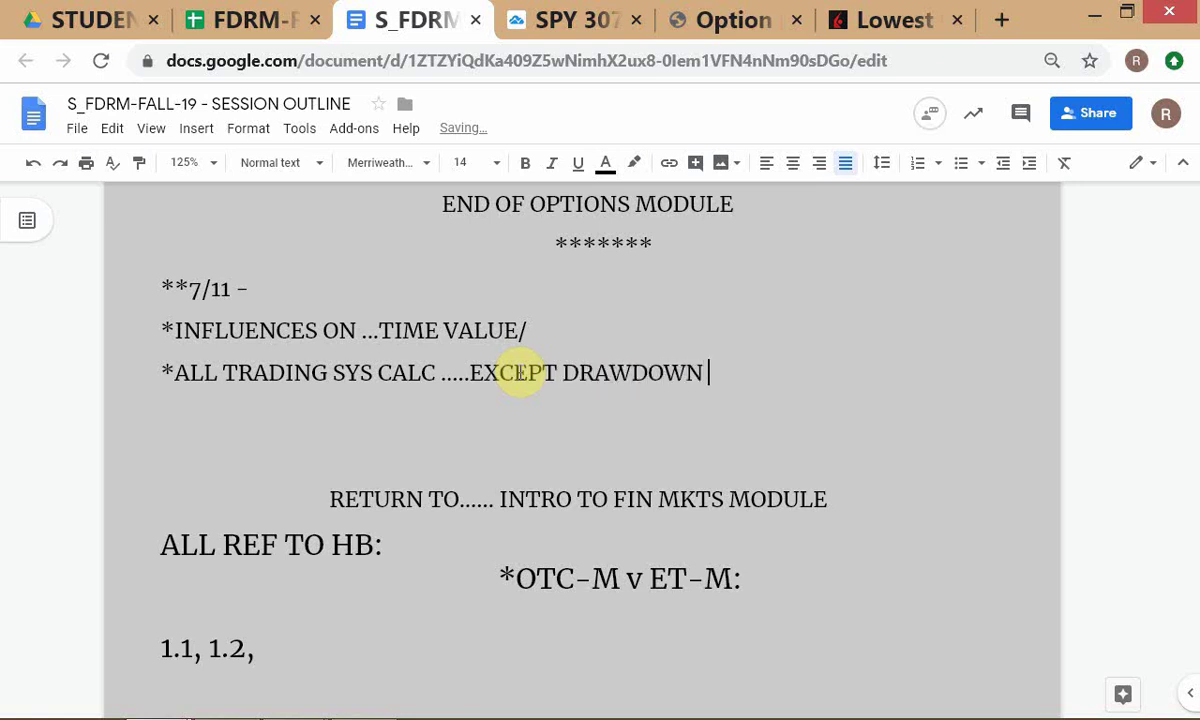
{"action": "type", "text": "...."}
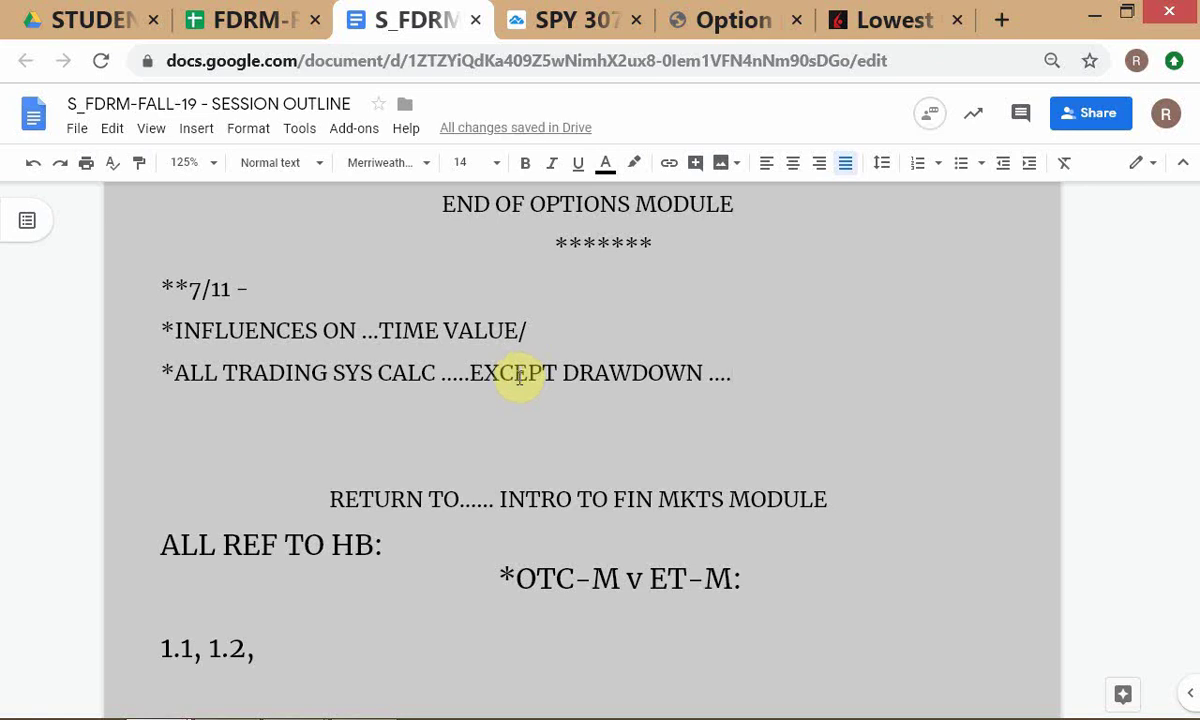
{"action": "key", "text": "Return"}
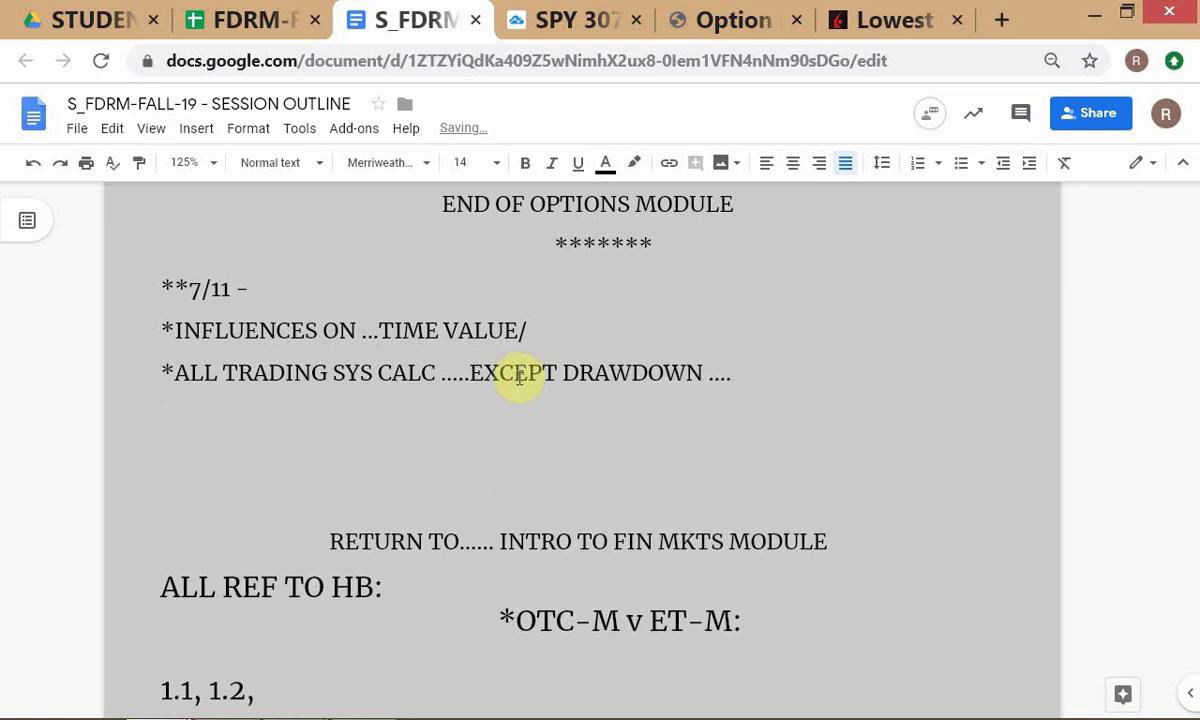